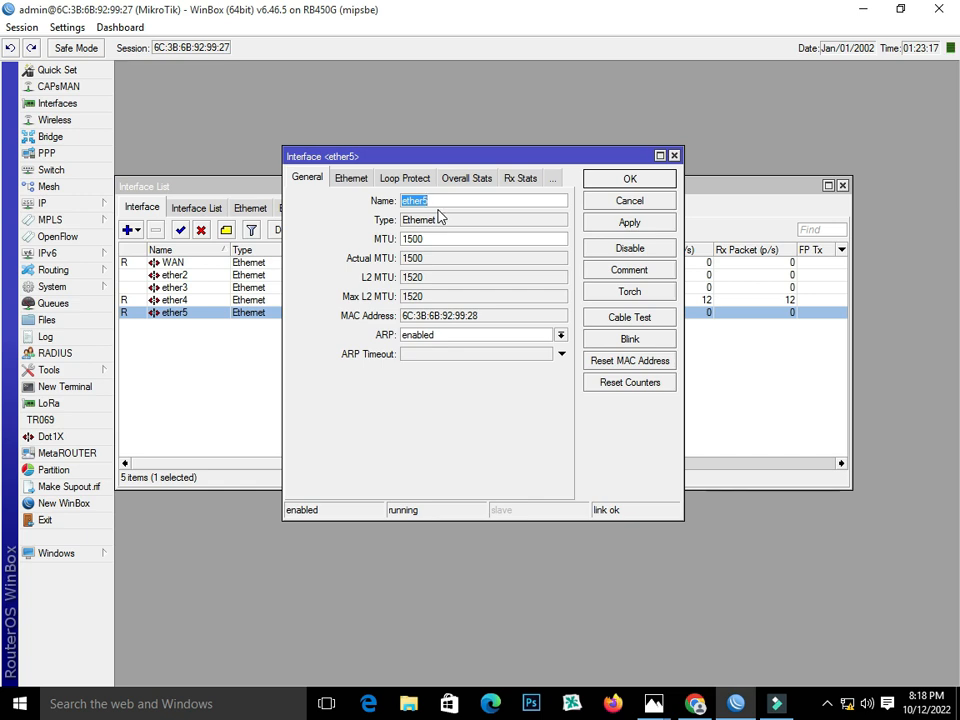
# Change ether5's name to Trunk-Port and apply it.
pyautogui.write('Trunk-Port')
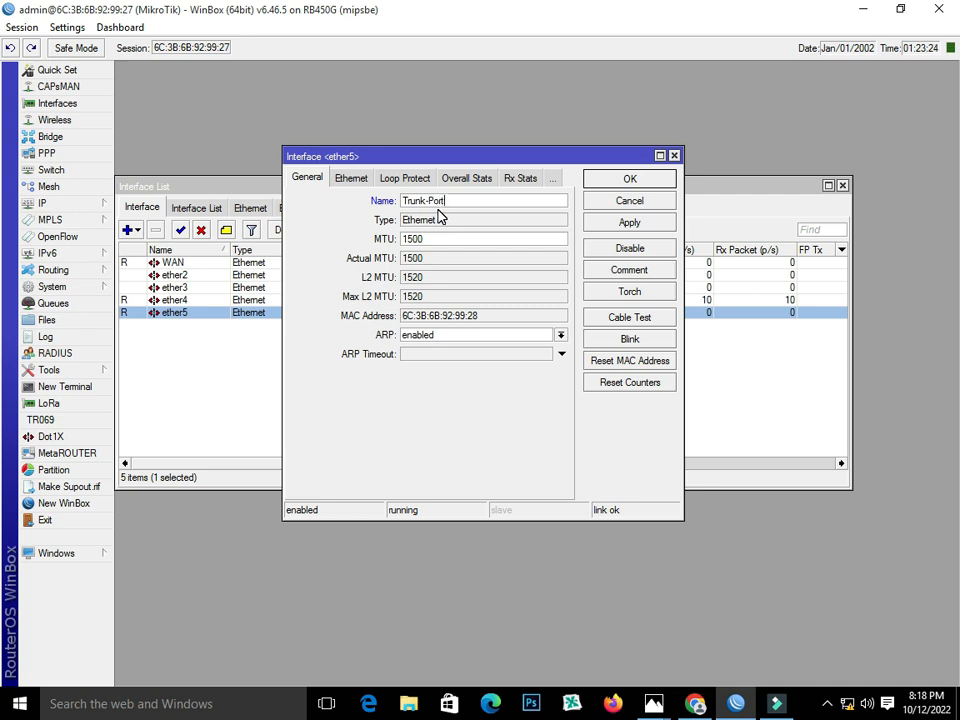
pyautogui.click(630, 224)
pyautogui.click(629, 181)
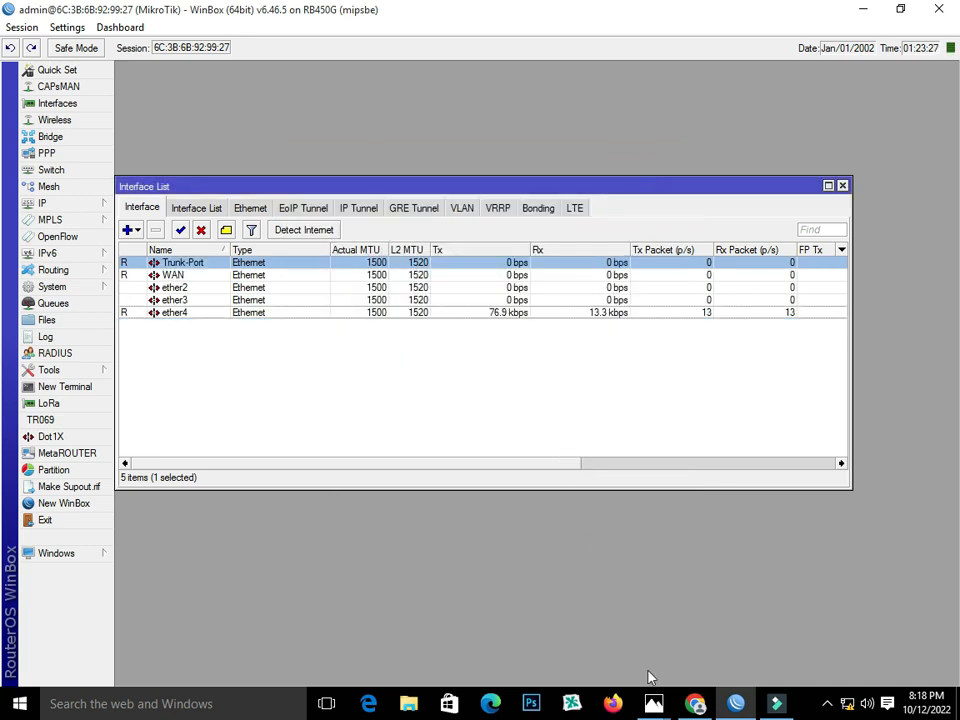
pyautogui.moveTo(653, 700)
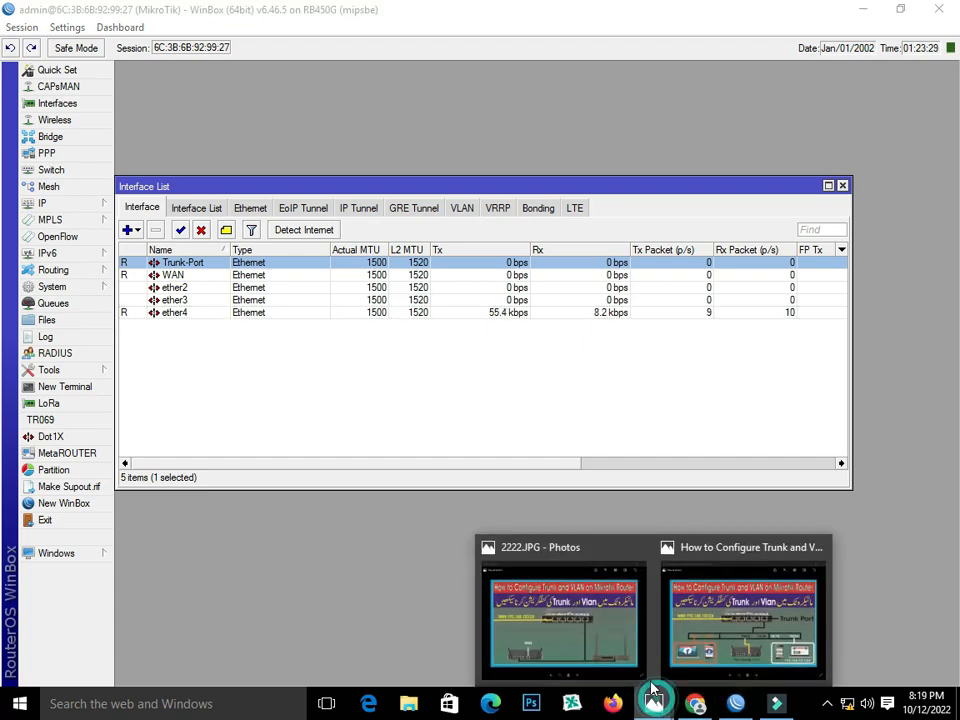
pyautogui.click(728, 620)
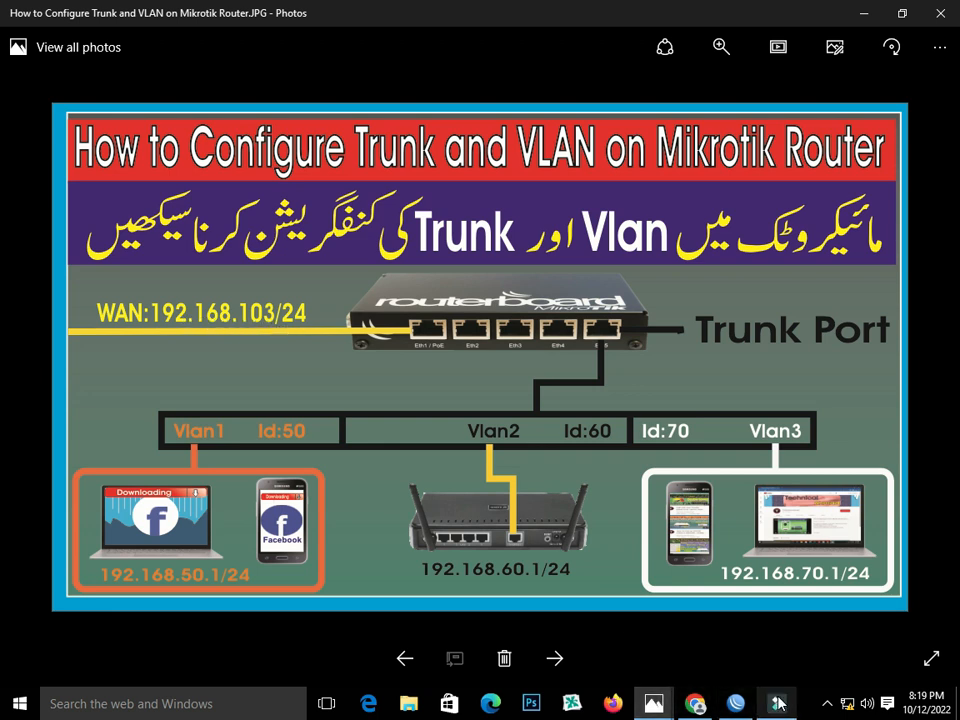
pyautogui.hotkey('alt', 'Tab')
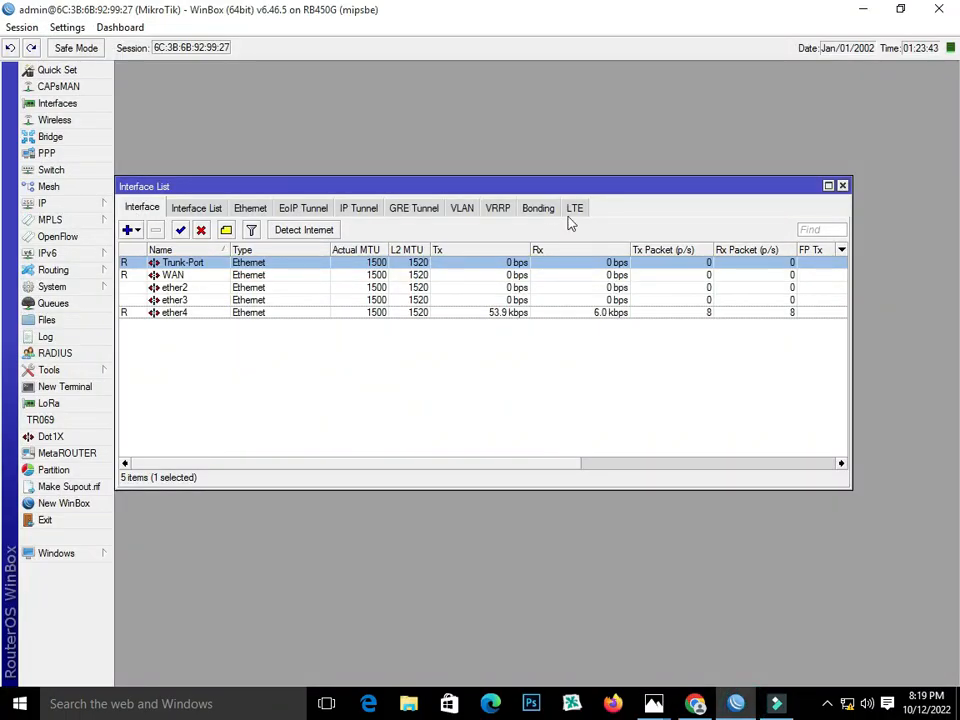
# Start a new VLAN interface from the Interface List's VLAN tab, checking the trunk diagram.
pyautogui.moveTo(511, 186); pyautogui.dragTo(551, 145)
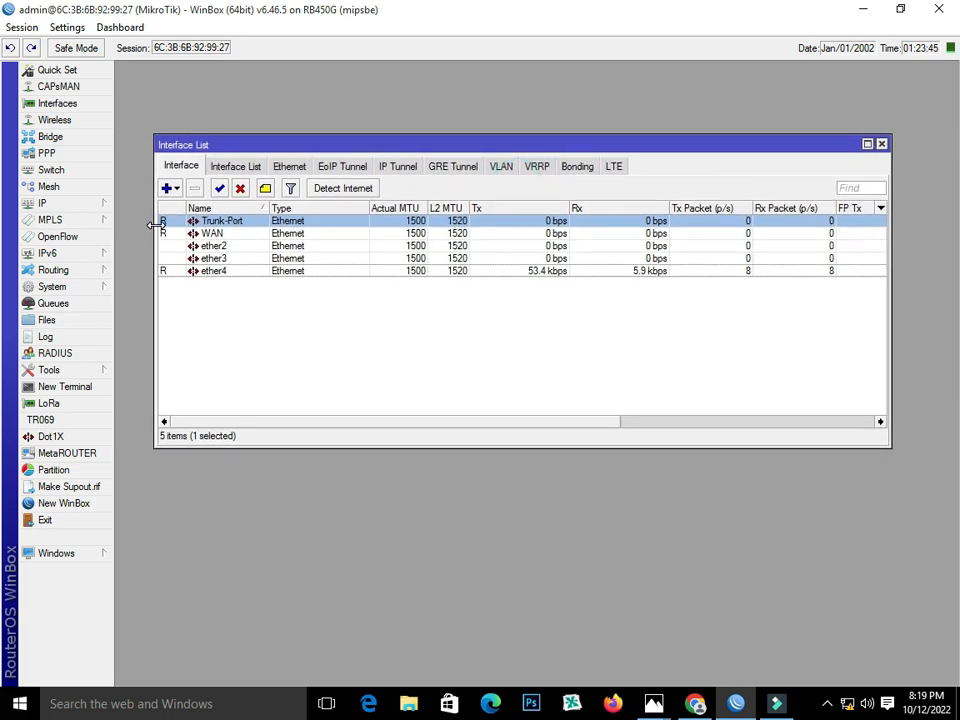
pyautogui.click(500, 166)
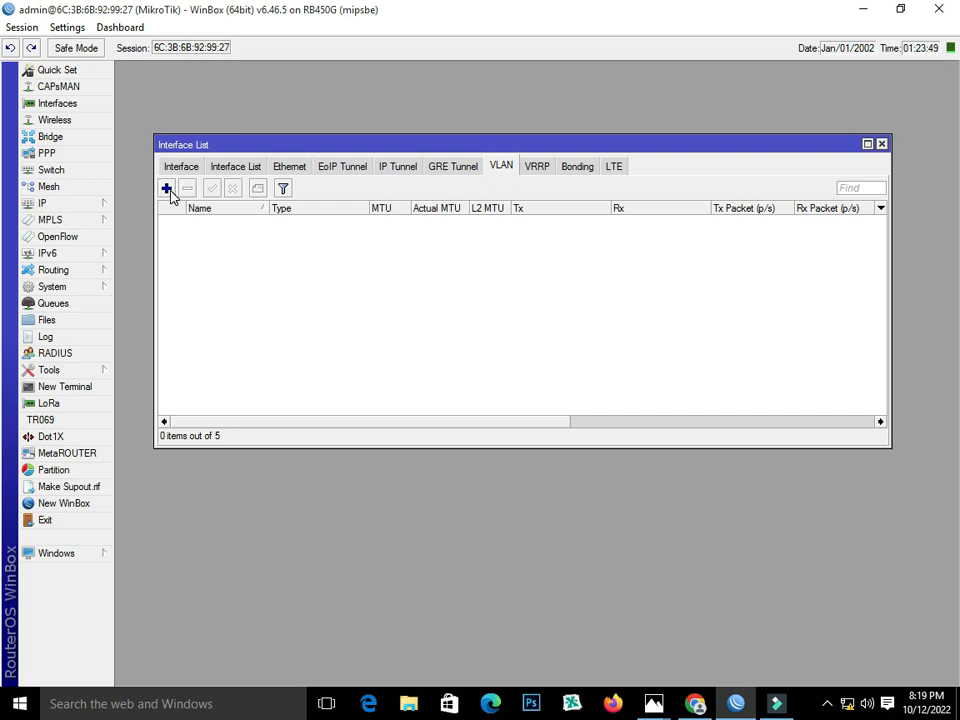
pyautogui.click(167, 188)
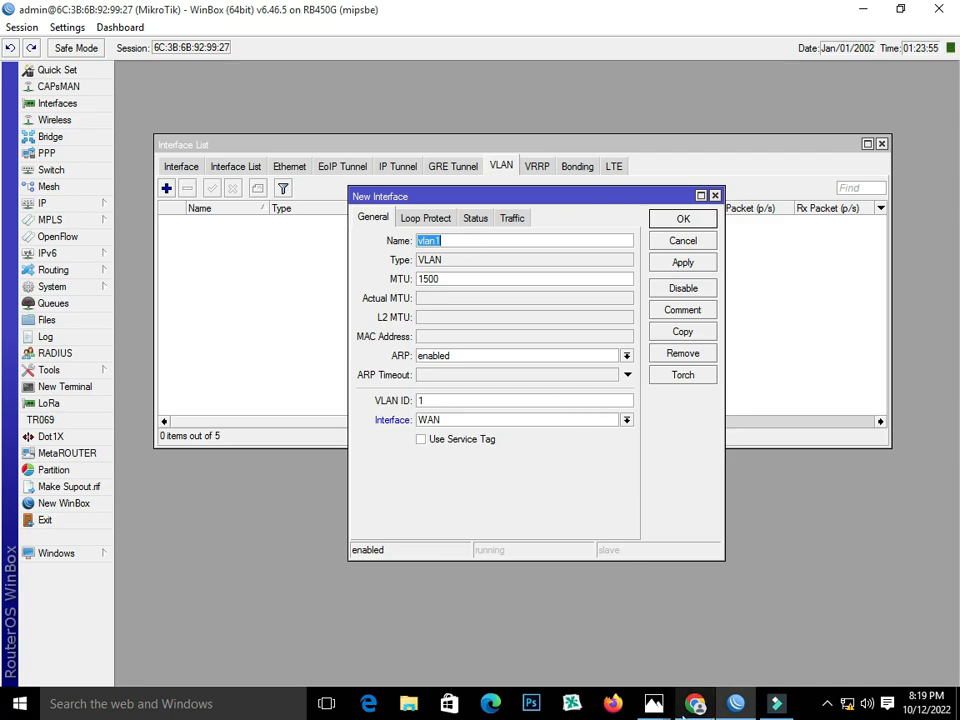
pyautogui.moveTo(653, 703)
pyautogui.click(780, 590)
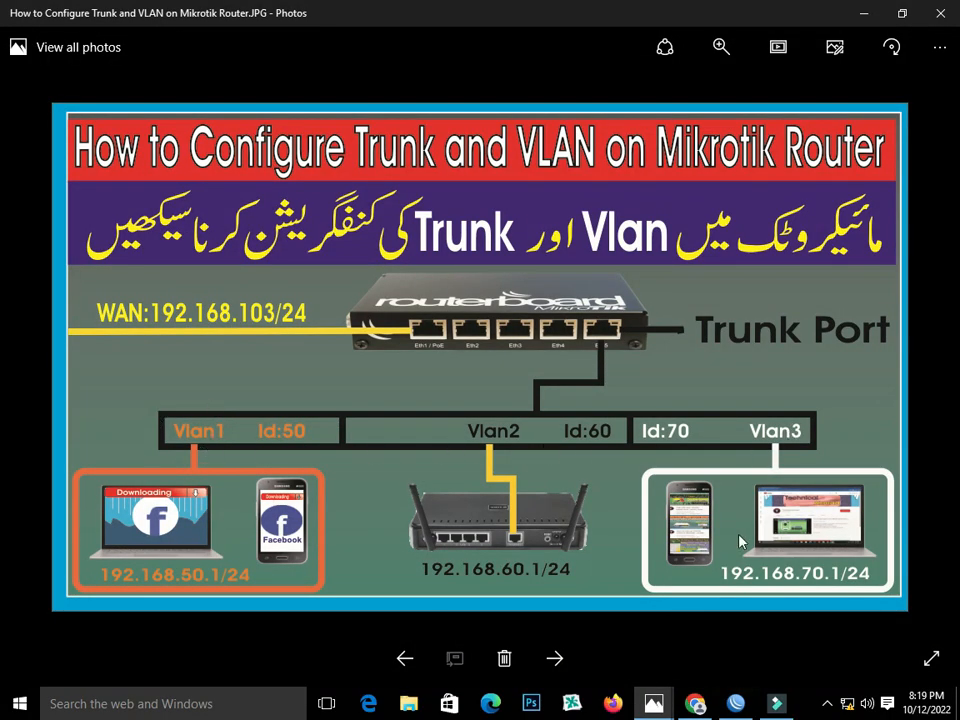
pyautogui.click(738, 703)
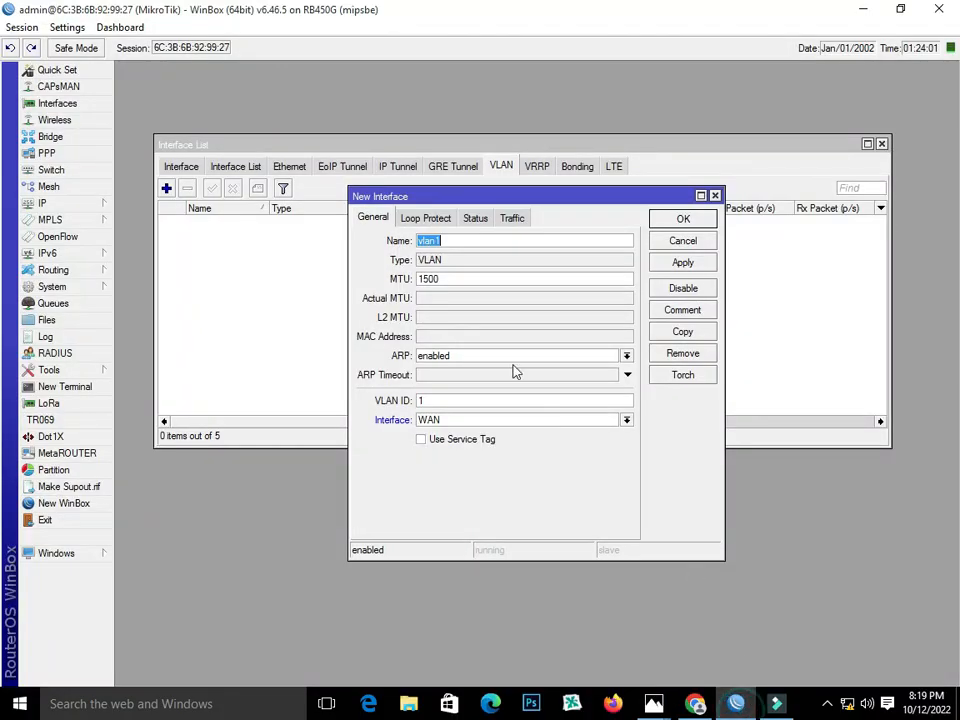
# Create vlan1 with VLAN ID 50 on the Trunk-Port interface.
pyautogui.doubleClick(457, 399)
pyautogui.moveTo(653, 703)
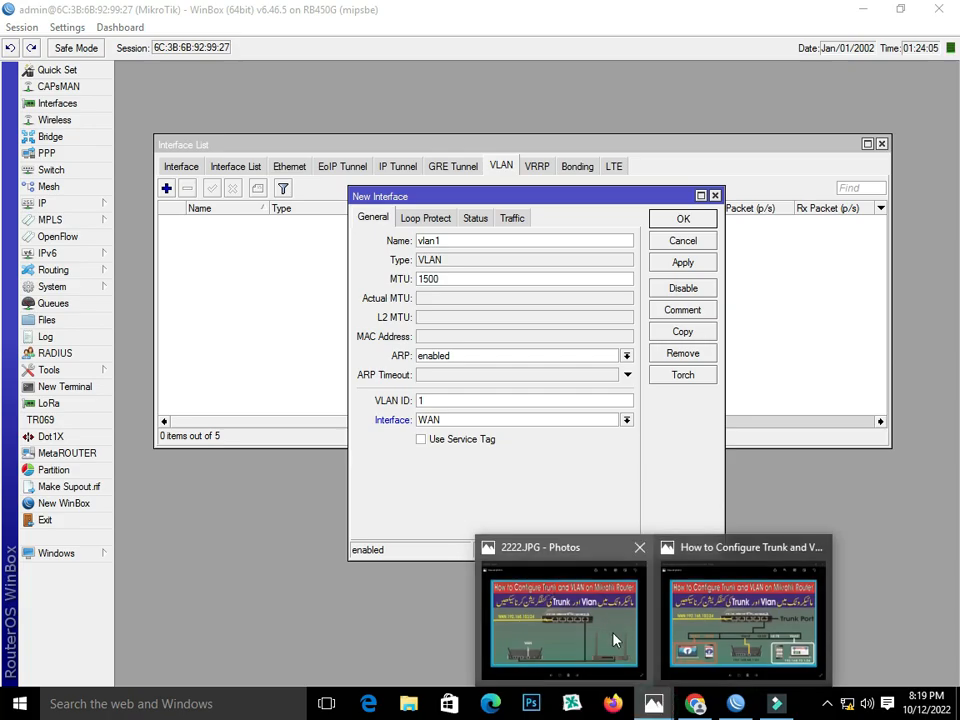
pyautogui.click(720, 619)
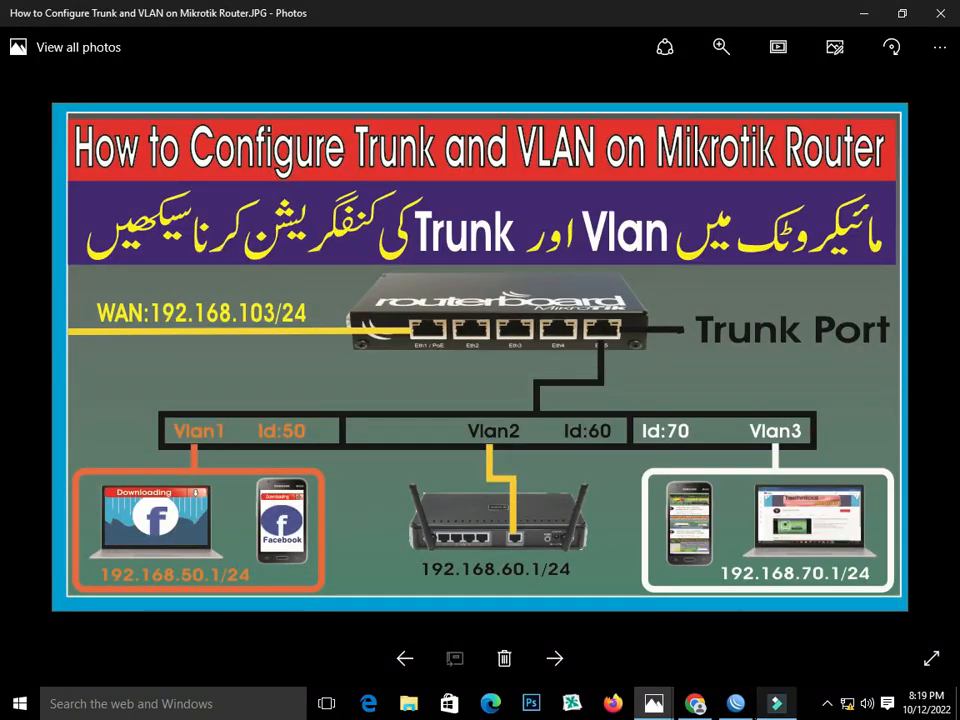
pyautogui.click(736, 703)
pyautogui.doubleClick(437, 400)
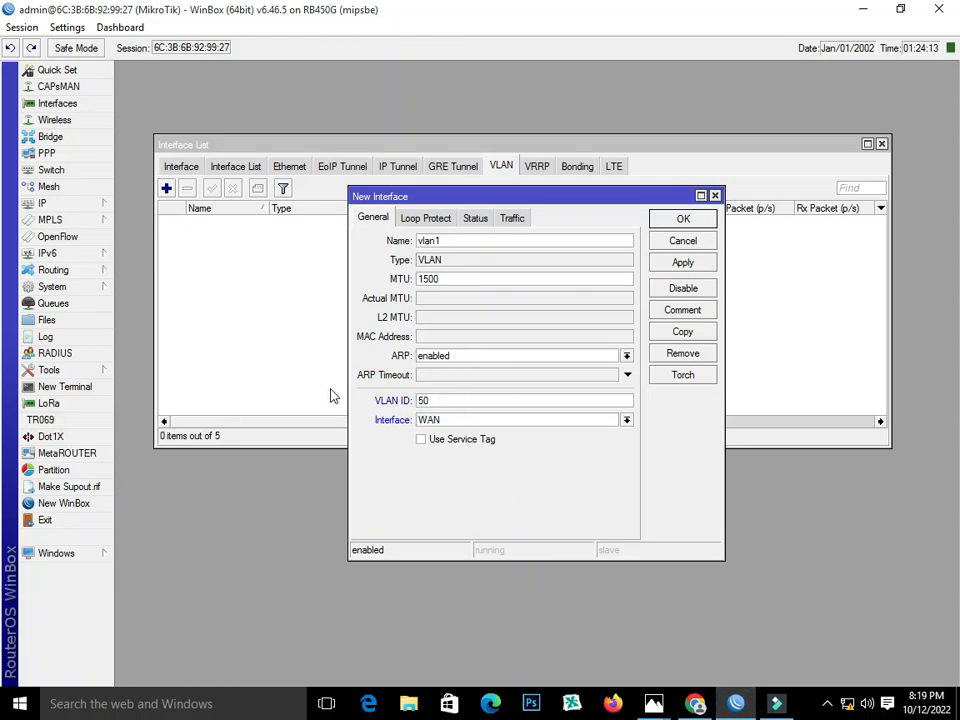
pyautogui.click(607, 421)
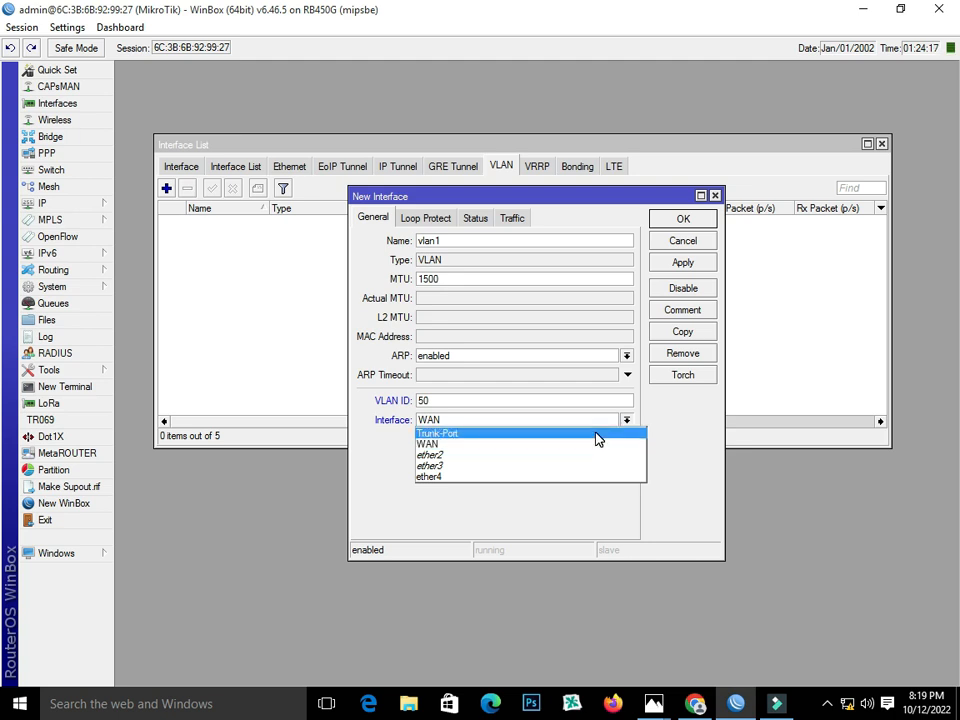
pyautogui.click(596, 438)
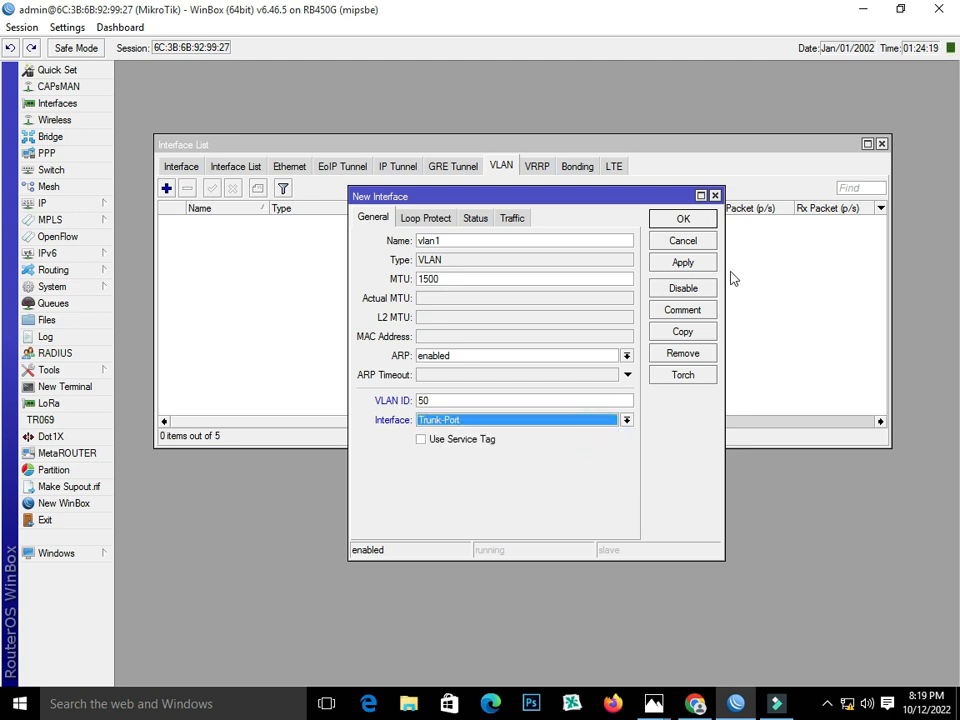
pyautogui.click(683, 262)
pyautogui.click(683, 220)
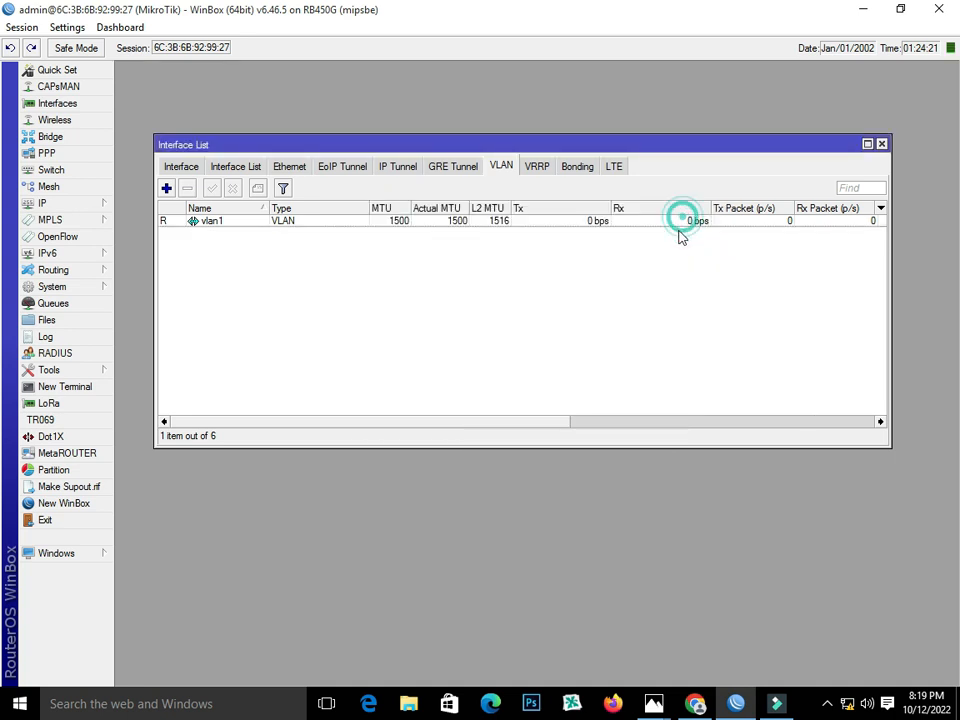
# Create vlan2 with VLAN ID 60 on Trunk-Port.
pyautogui.click(166, 188)
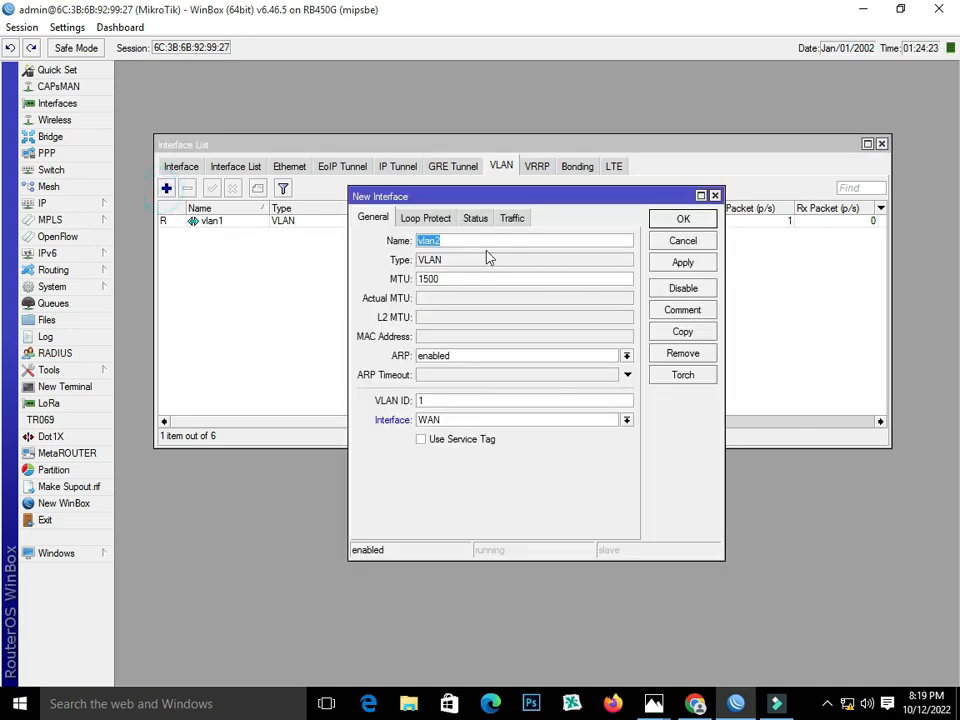
pyautogui.doubleClick(458, 399)
pyautogui.write('60')
pyautogui.click(612, 420)
pyautogui.click(606, 432)
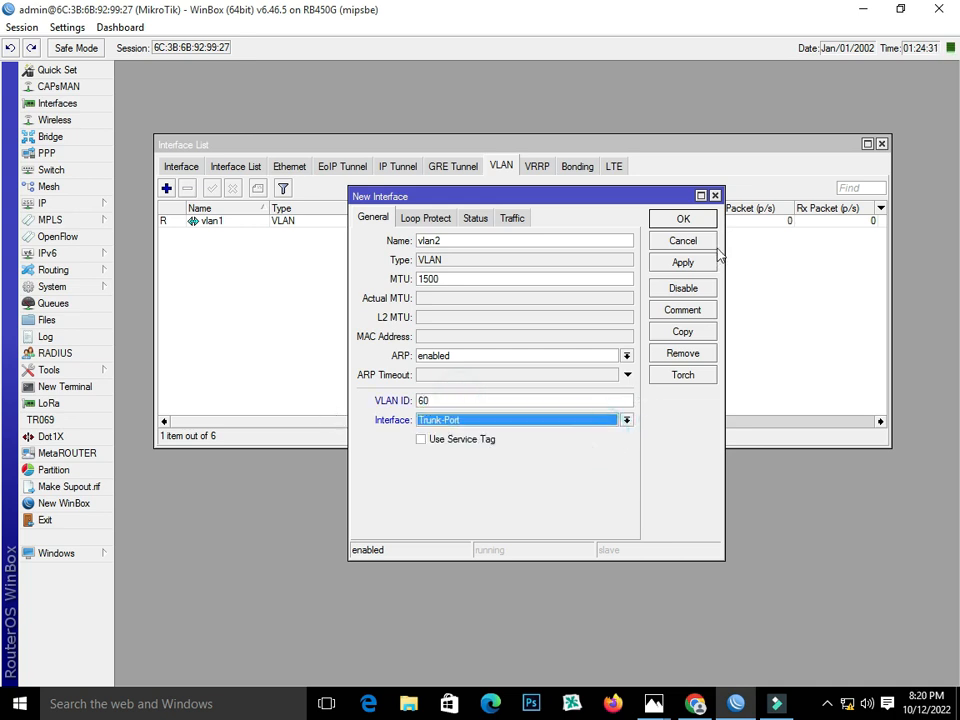
pyautogui.click(705, 264)
pyautogui.click(683, 221)
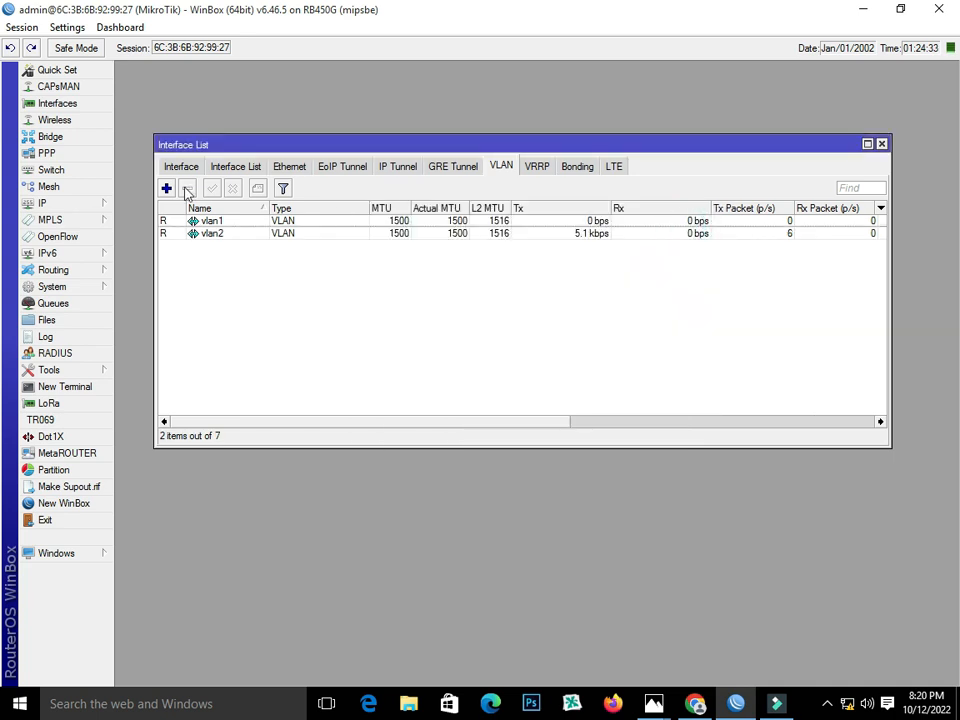
# Create vlan3 with VLAN ID 70 on Trunk-Port and close the Interface List.
pyautogui.click(166, 188)
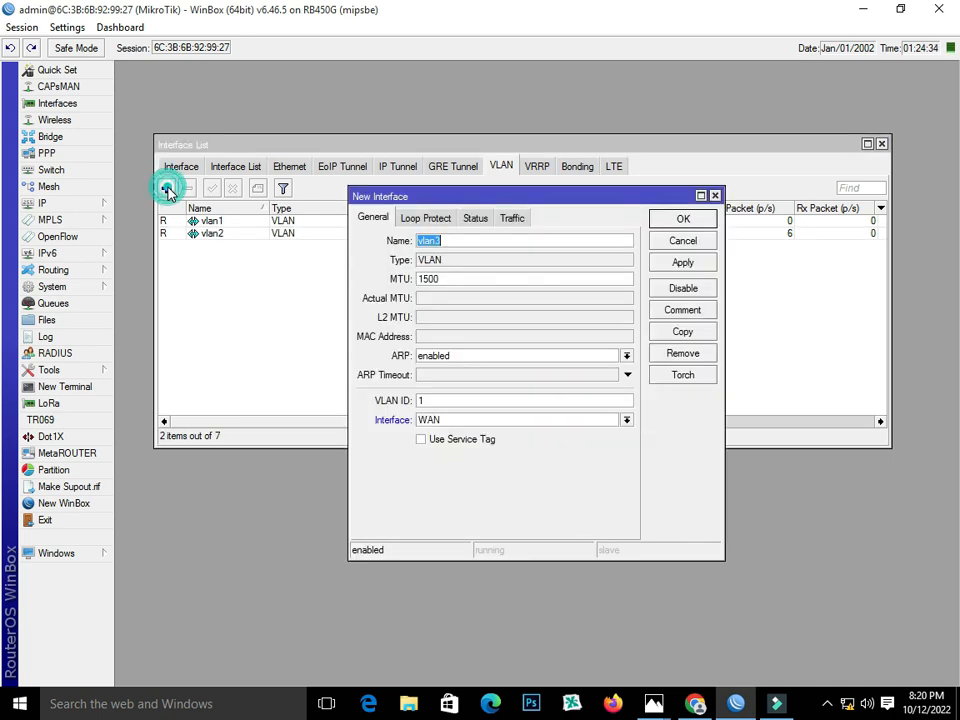
pyautogui.doubleClick(481, 400)
pyautogui.write('70')
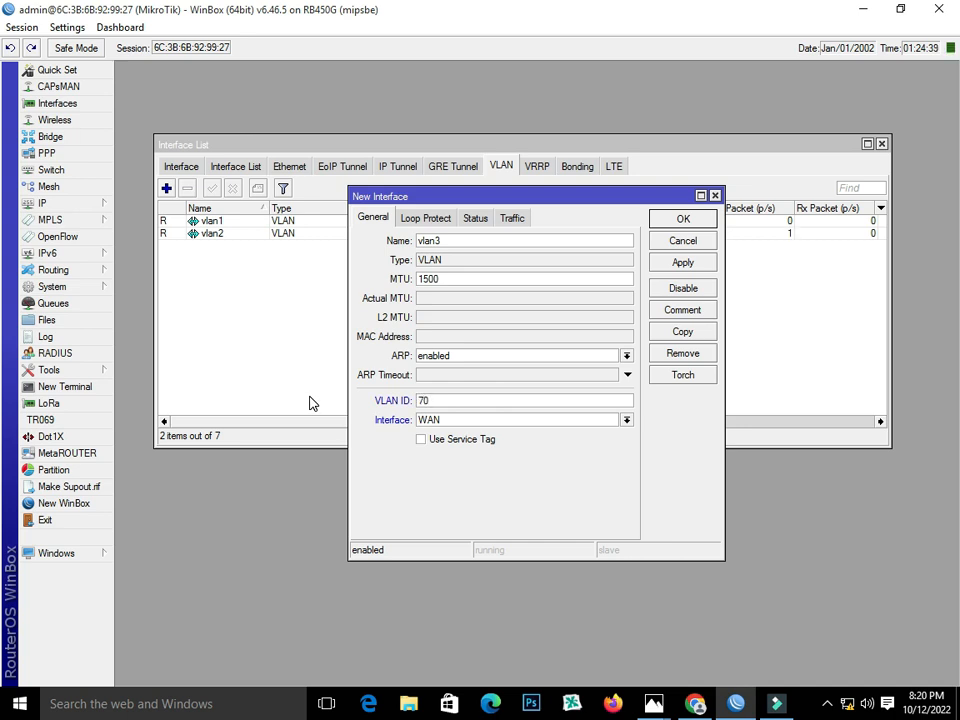
pyautogui.click(626, 420)
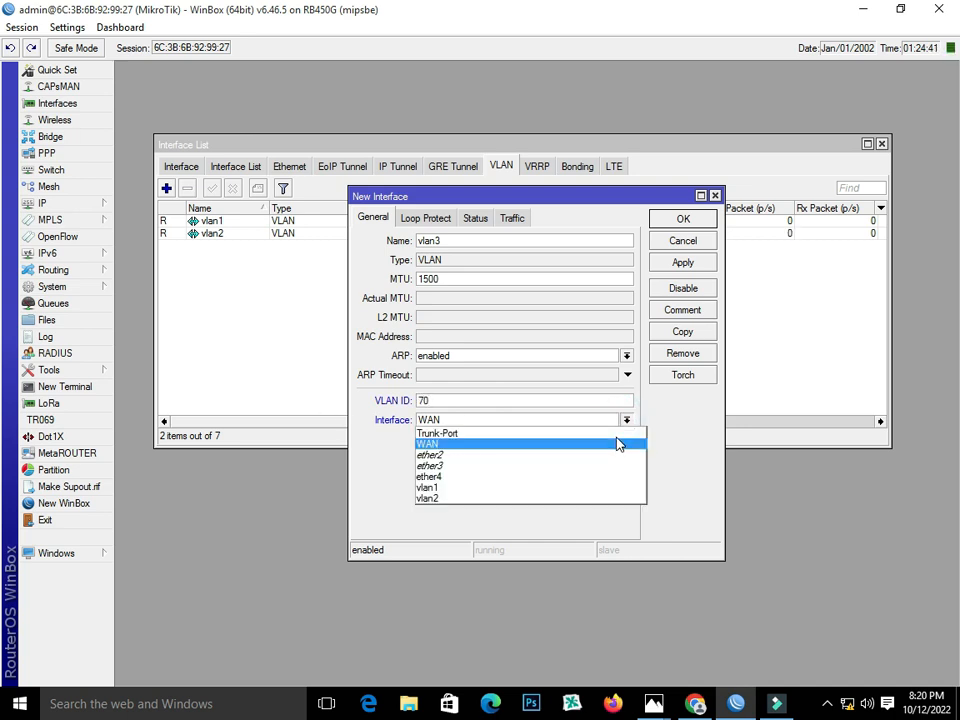
pyautogui.click(613, 432)
pyautogui.click(680, 264)
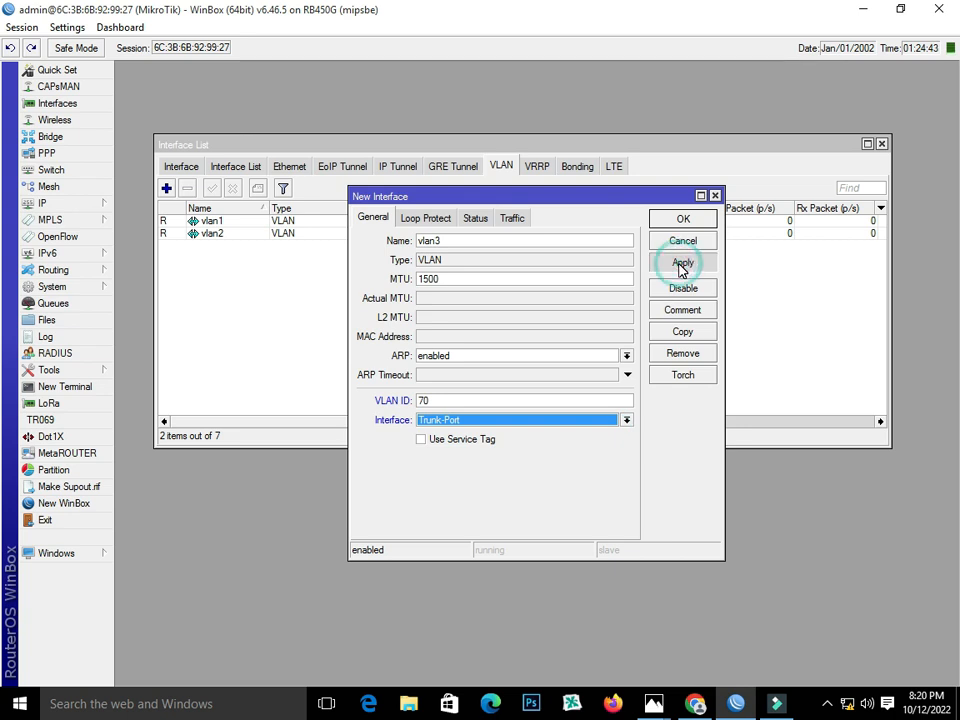
pyautogui.click(680, 220)
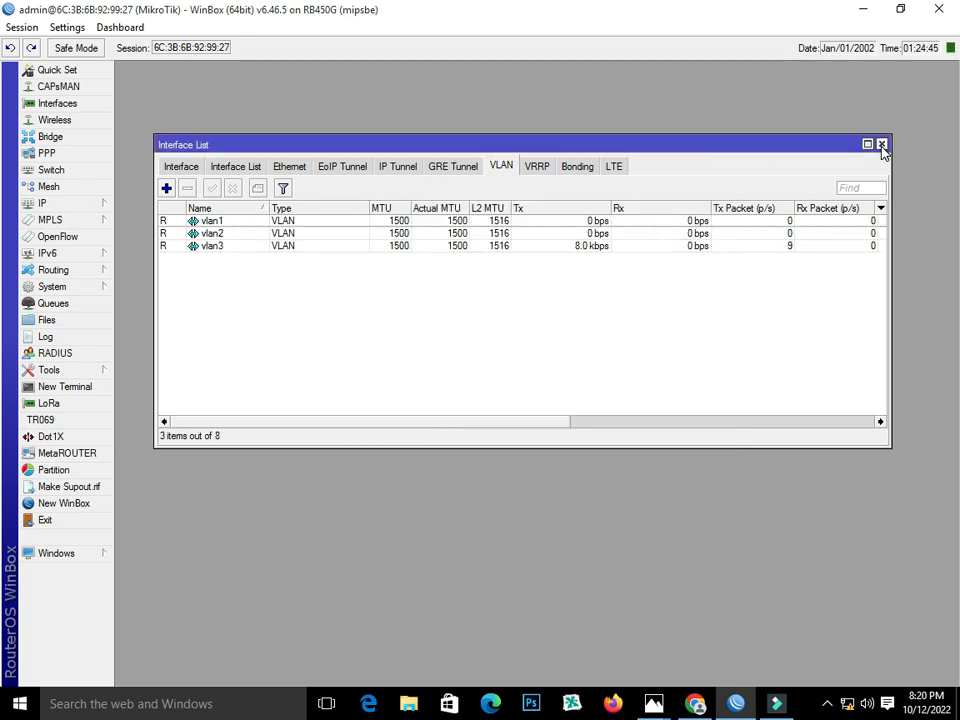
pyautogui.click(881, 145)
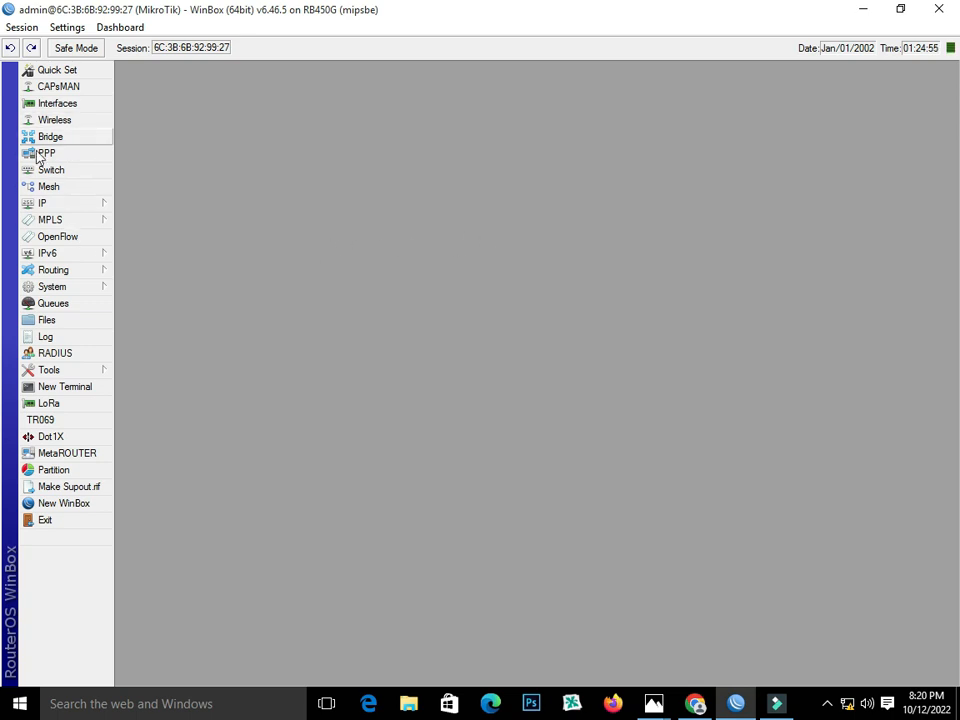
# Start a new IP > Addresses entry on interface vlan1, checking the VLAN diagram.
pyautogui.click(51, 206)
pyautogui.click(181, 240)
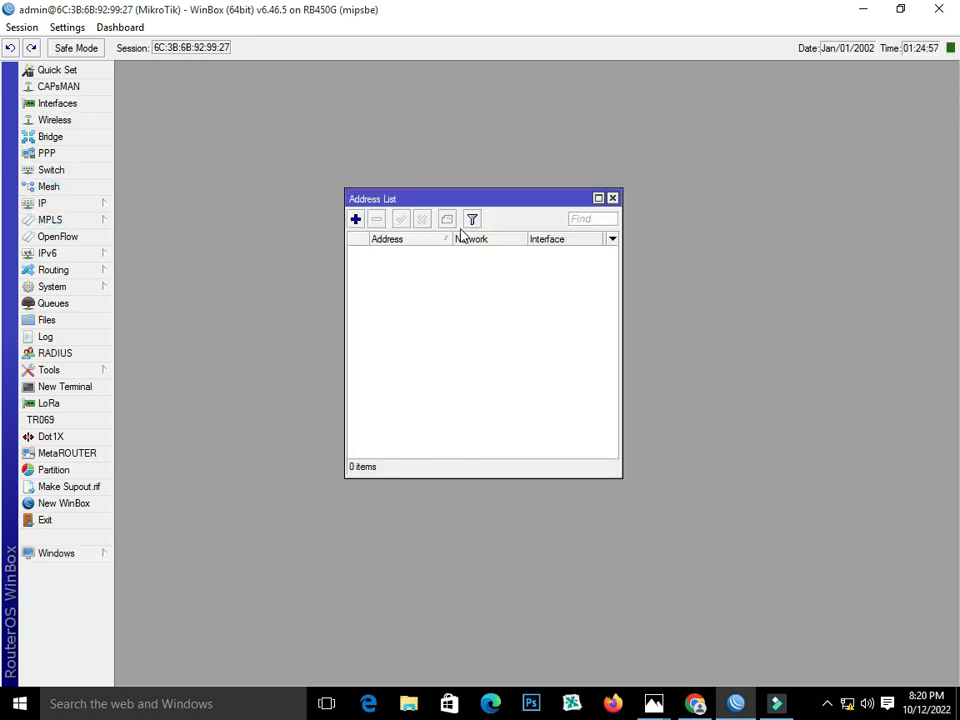
pyautogui.click(355, 219)
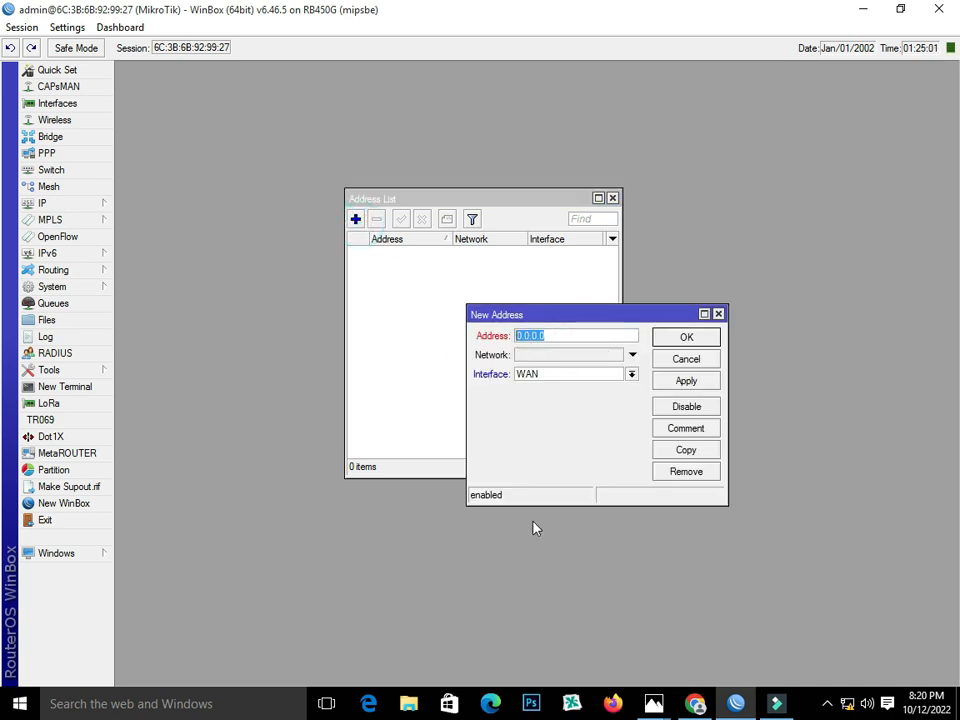
pyautogui.click(620, 375)
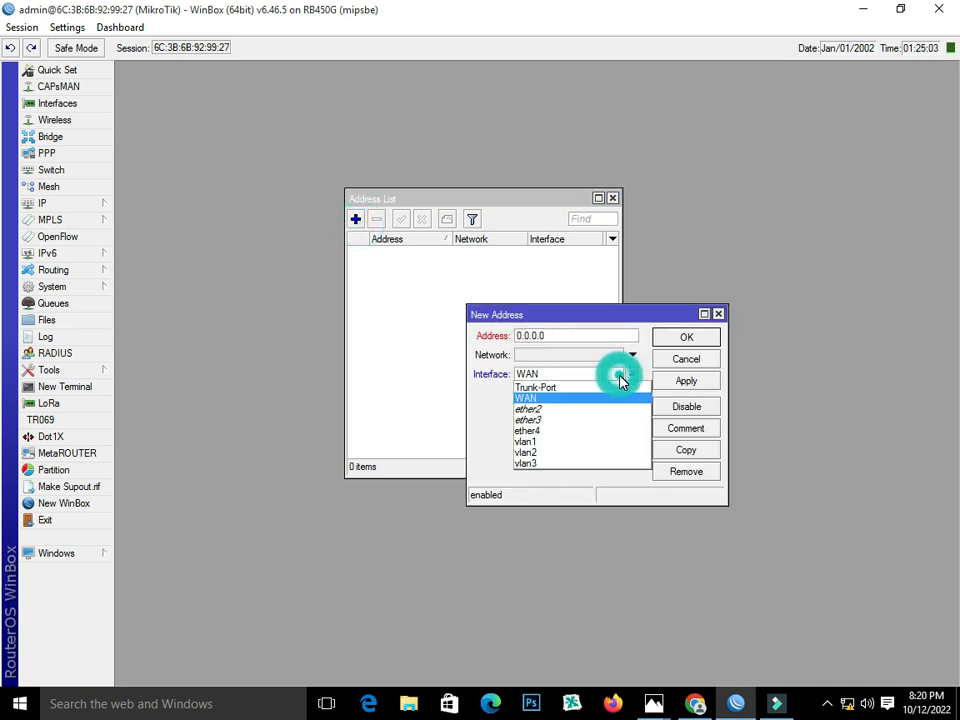
pyautogui.click(621, 442)
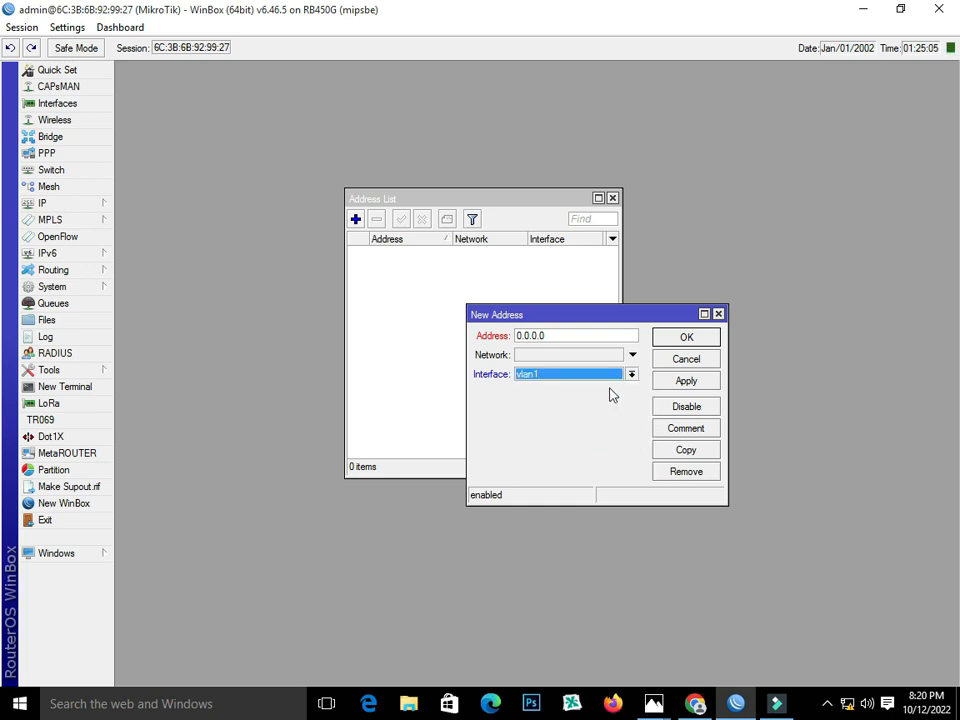
pyautogui.moveTo(658, 705)
pyautogui.click(724, 643)
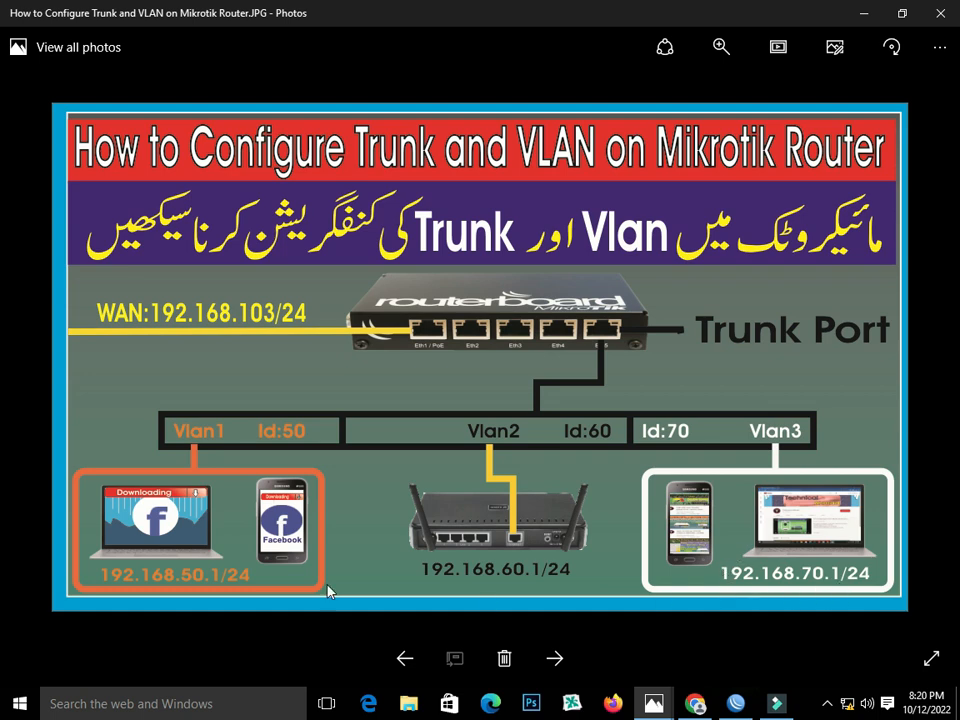
pyautogui.click(736, 703)
# Enter 192.168.50.1/24 as the vlan1 address and save it.
pyautogui.write('192.168.')
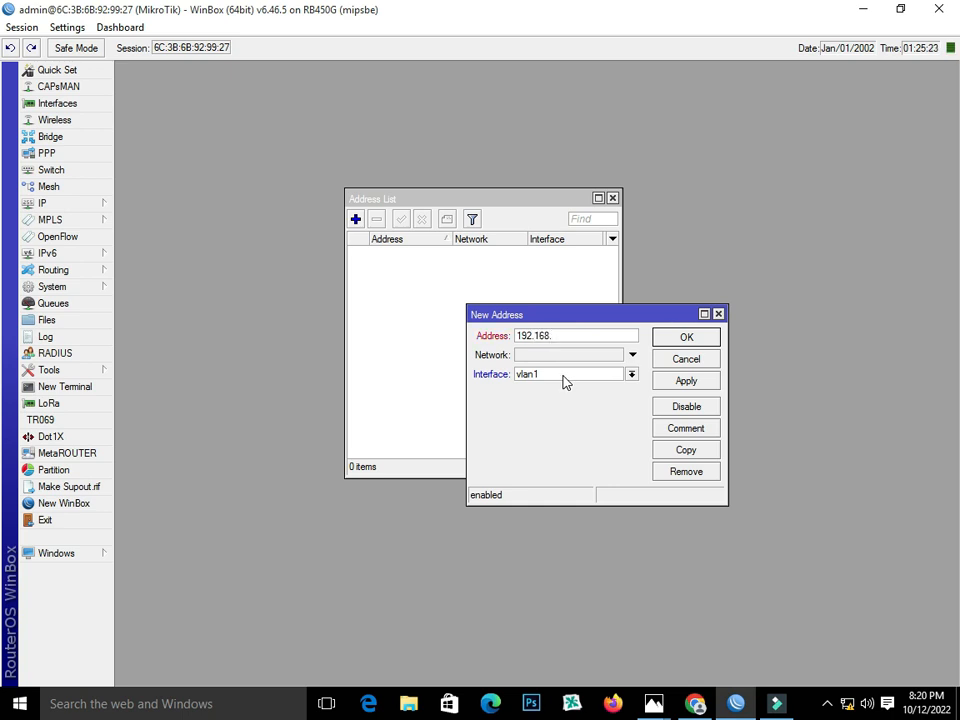
pyautogui.write('50.1/24')
pyautogui.moveTo(665, 703)
pyautogui.click(676, 678)
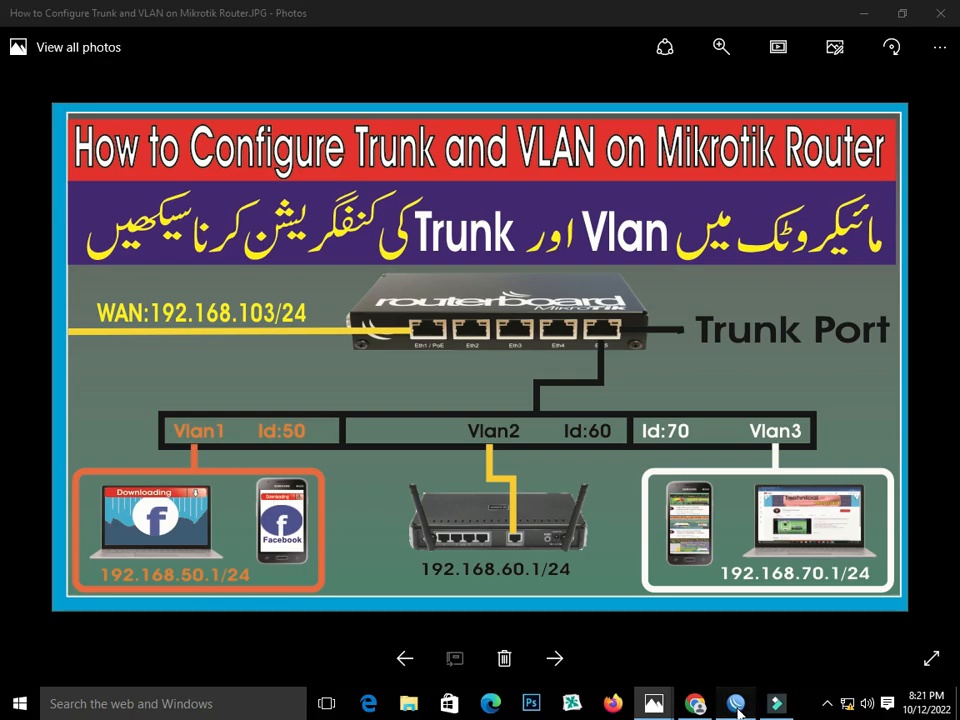
pyautogui.hotkey('alt', 'Tab')
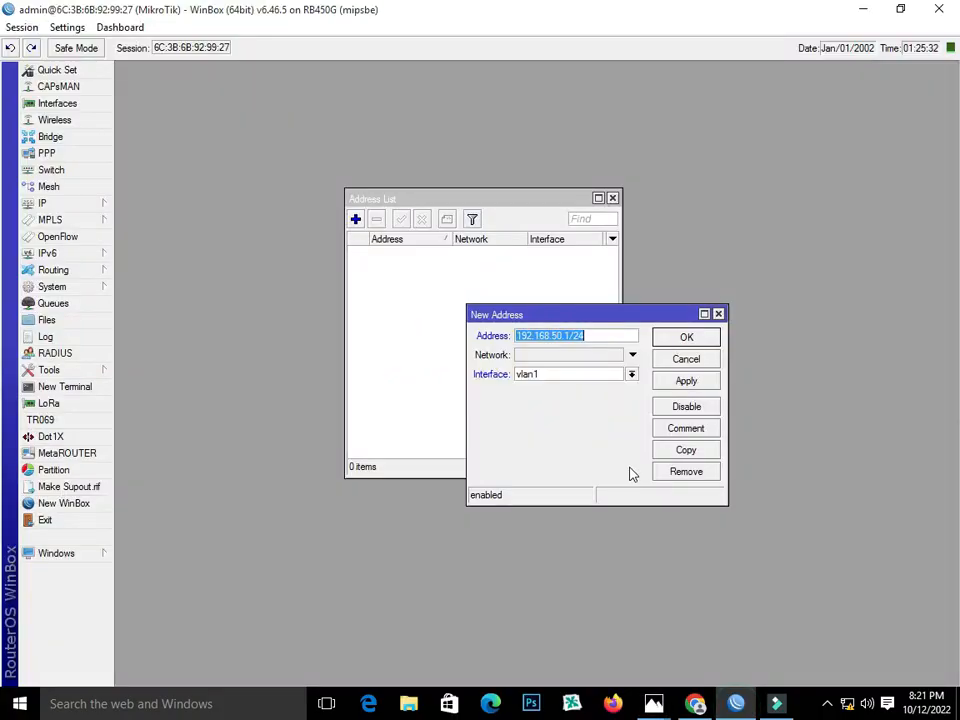
pyautogui.click(686, 380)
pyautogui.click(684, 341)
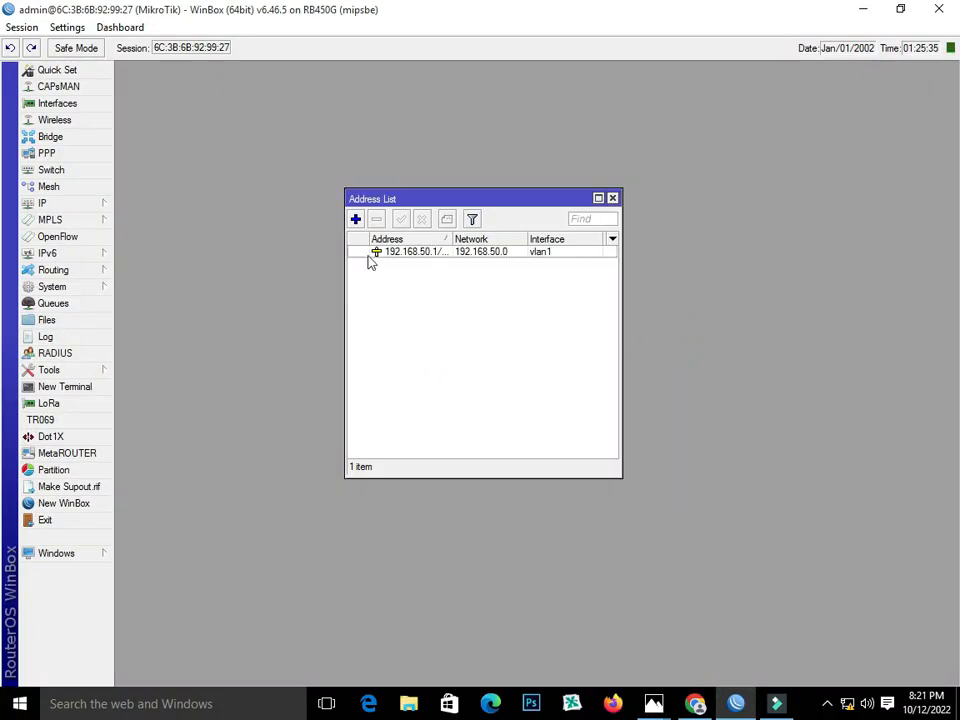
# Add address 192.168.60.1/24 on interface vlan2.
pyautogui.click(355, 219)
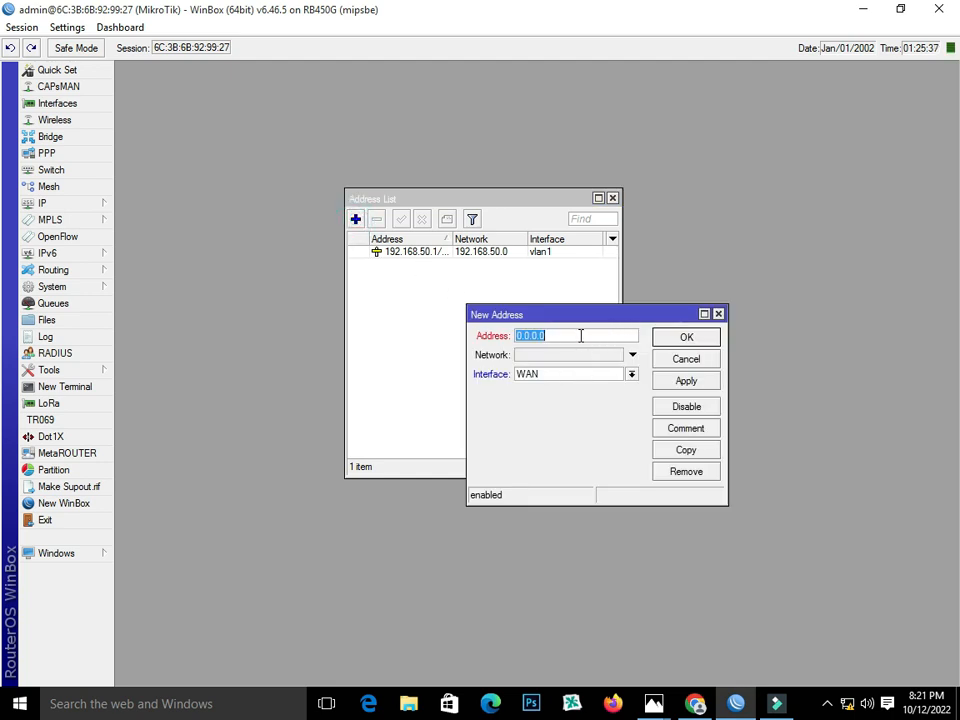
pyautogui.write('192.168.60.1/24')
pyautogui.click(631, 374)
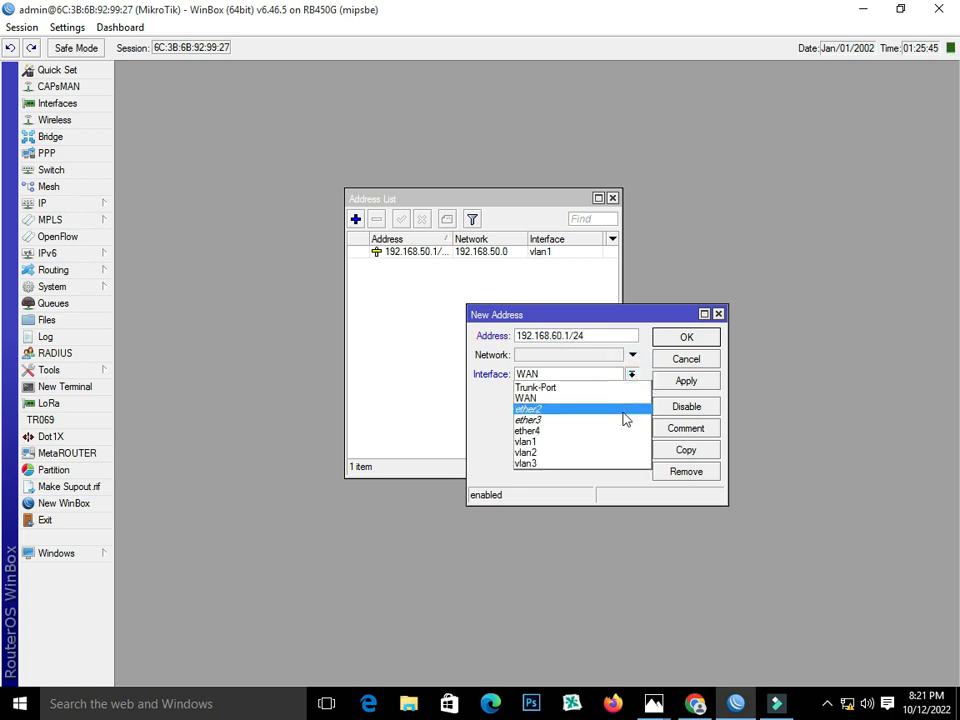
pyautogui.click(620, 450)
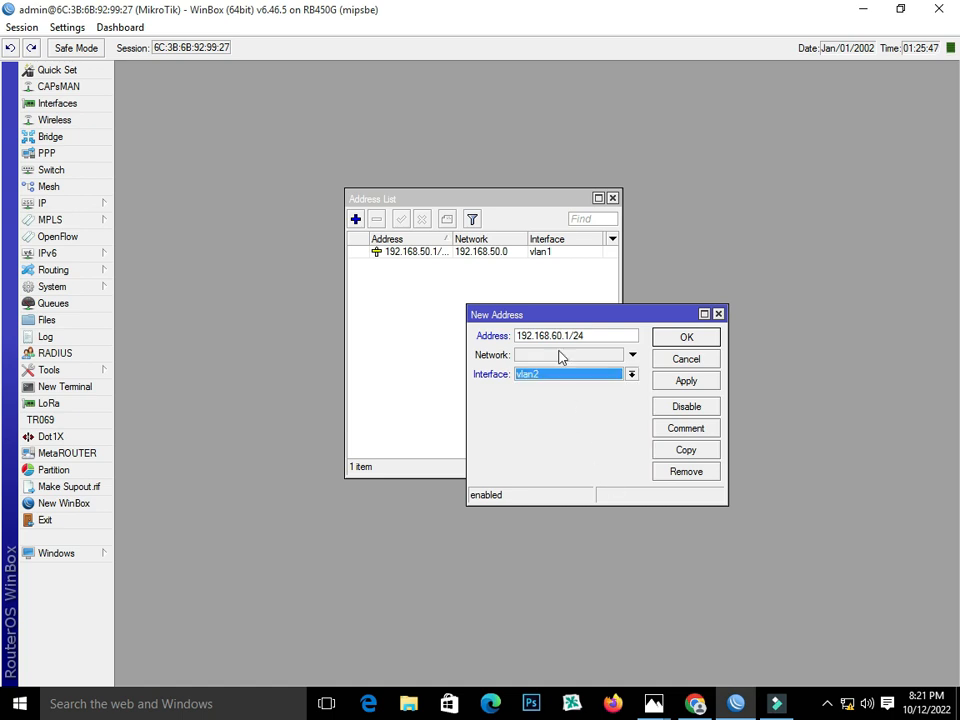
pyautogui.doubleClick(589, 336)
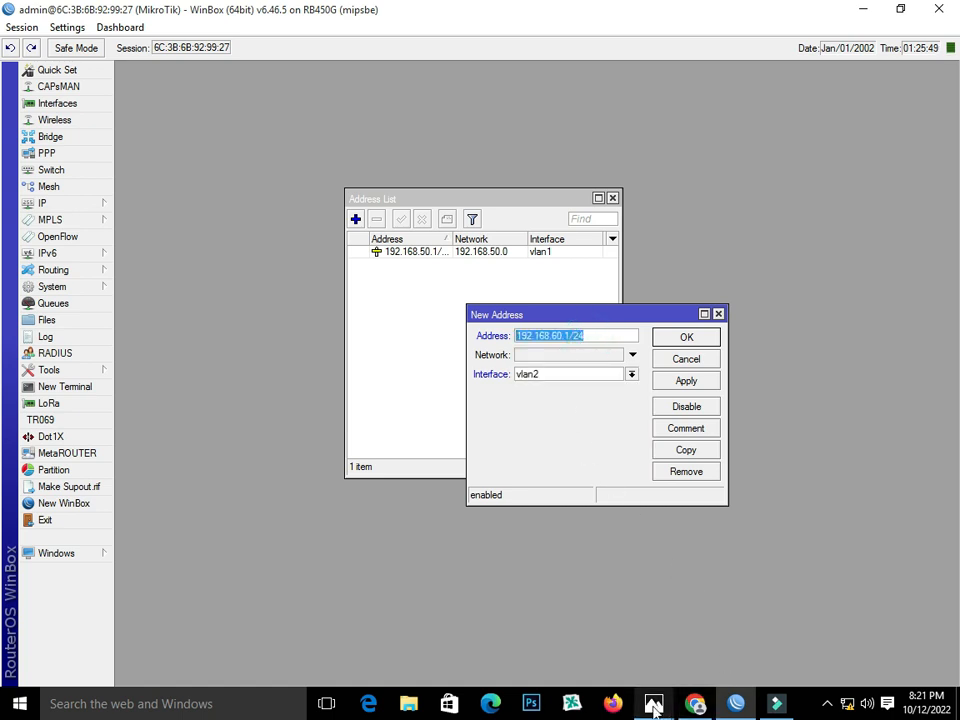
pyautogui.moveTo(654, 705)
pyautogui.click(760, 640)
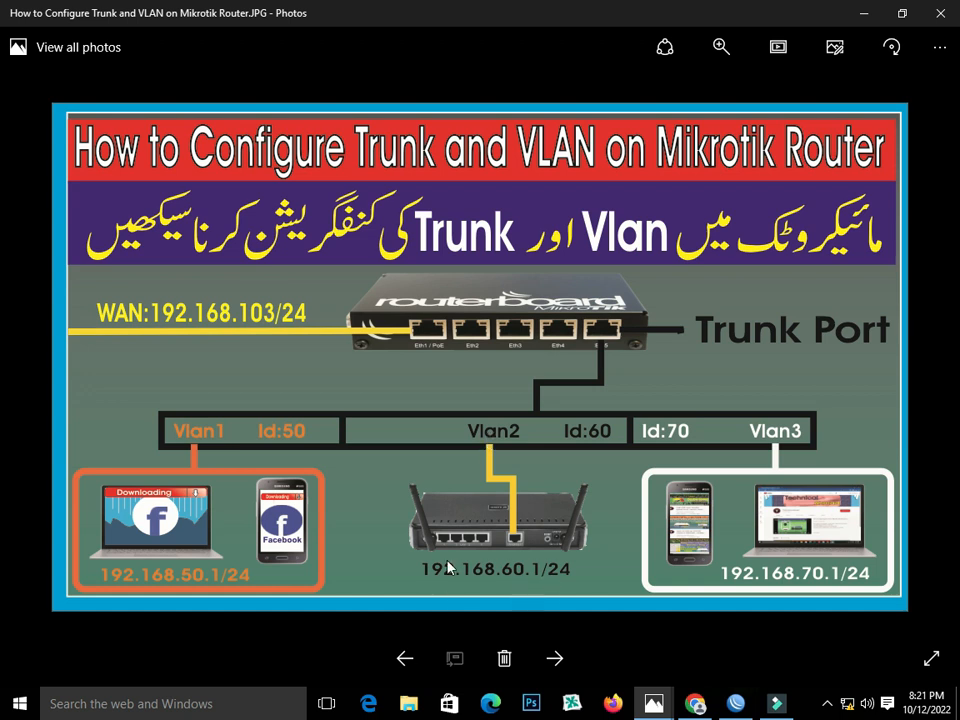
pyautogui.click(736, 706)
pyautogui.click(692, 382)
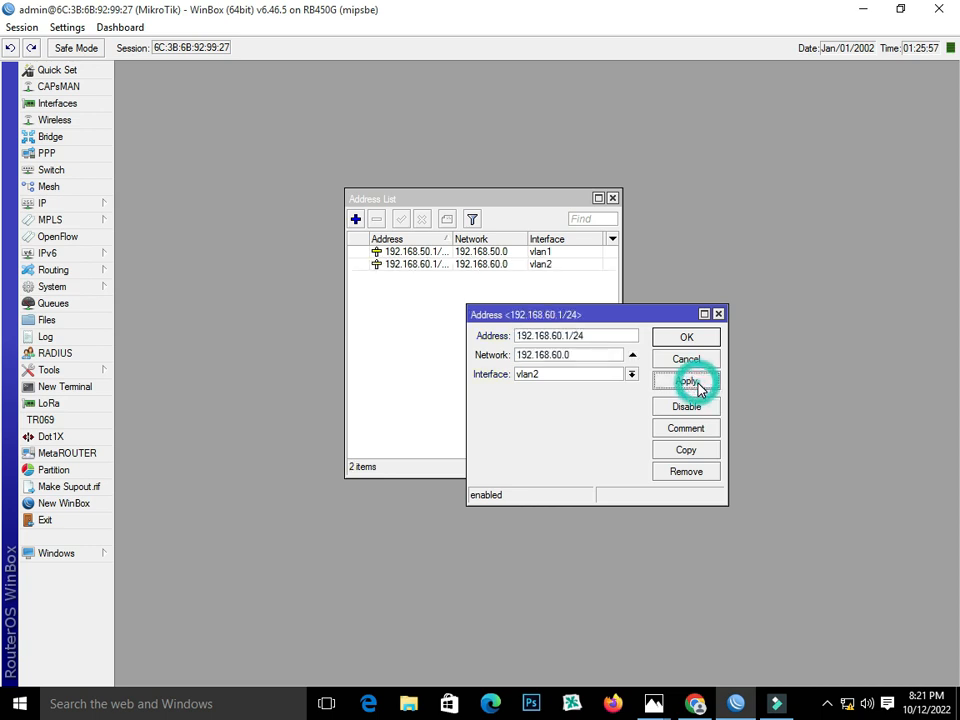
pyautogui.click(697, 338)
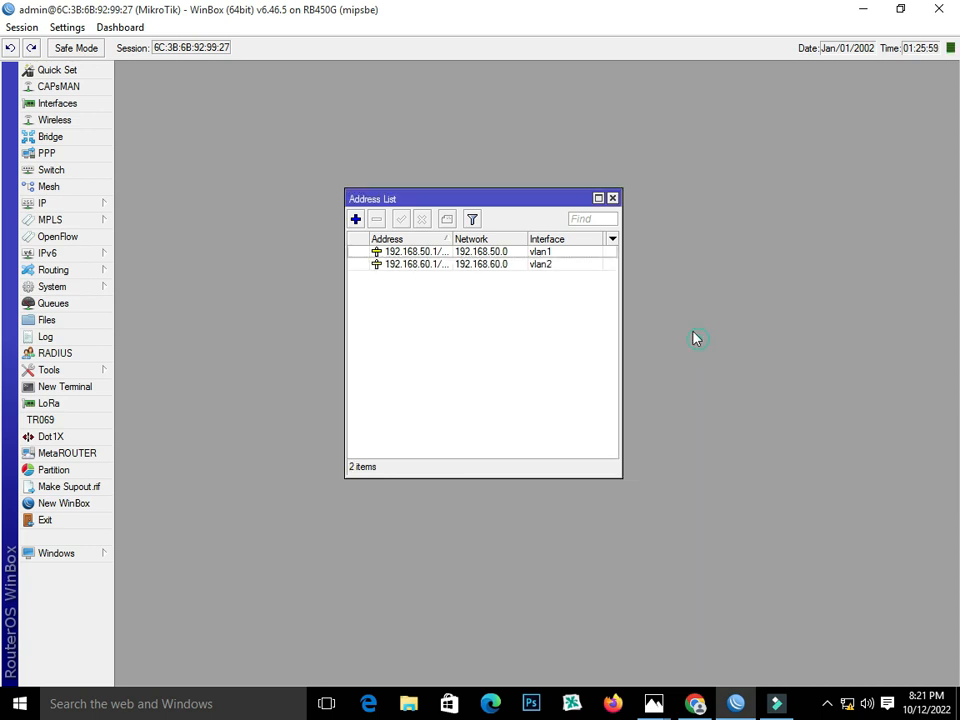
# Add address 192.168.70.1/24 on interface vlan3.
pyautogui.click(355, 219)
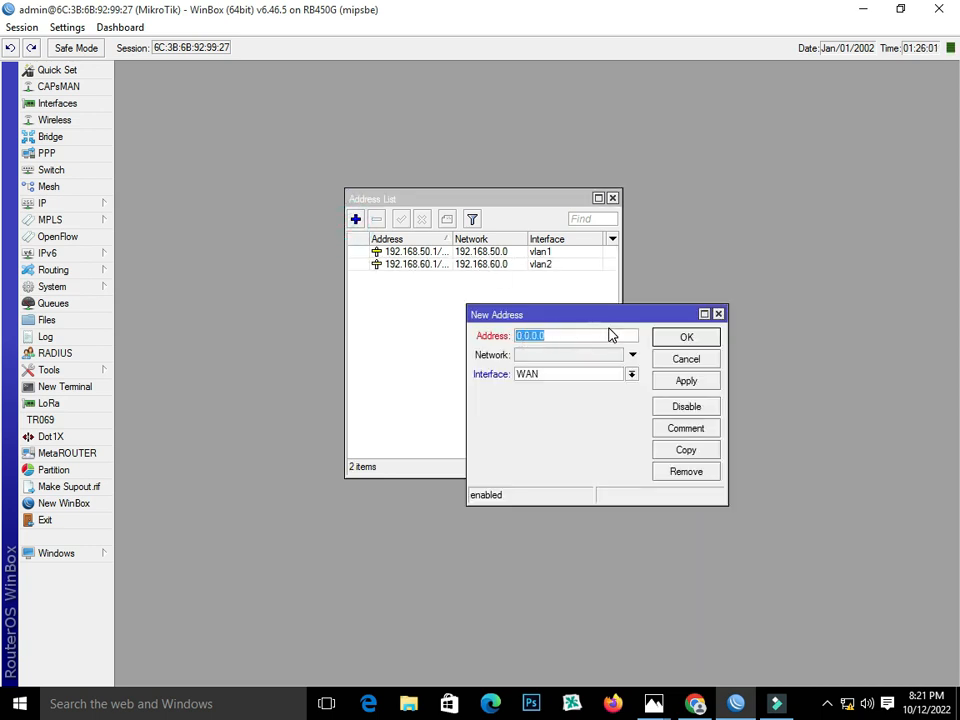
pyautogui.write('192.168.70.1/24')
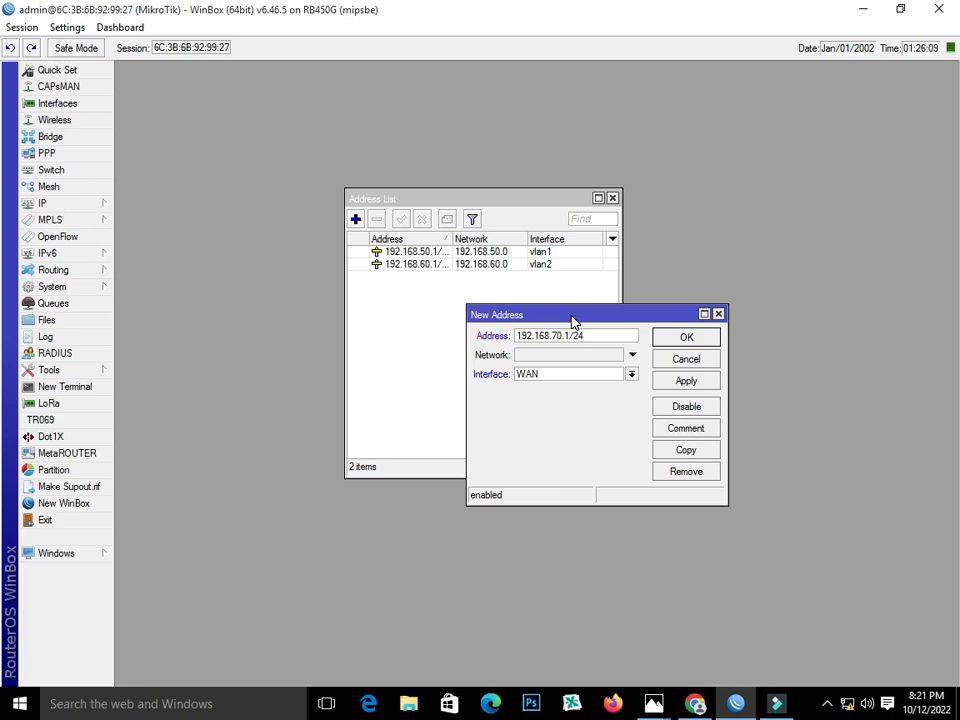
pyautogui.click(631, 374)
pyautogui.click(560, 463)
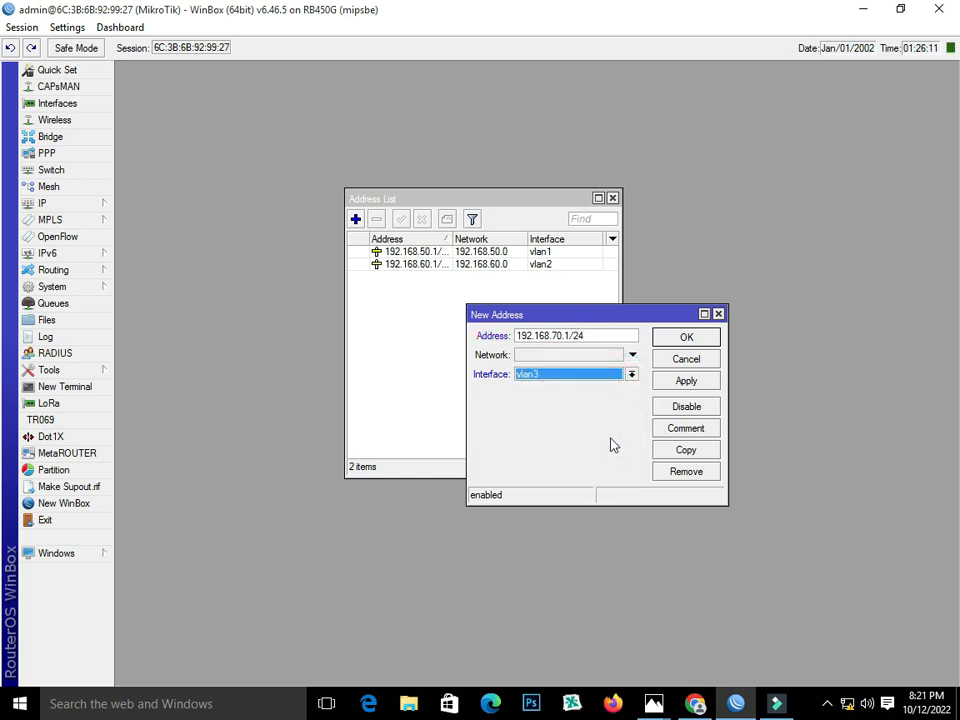
pyautogui.doubleClick(604, 336)
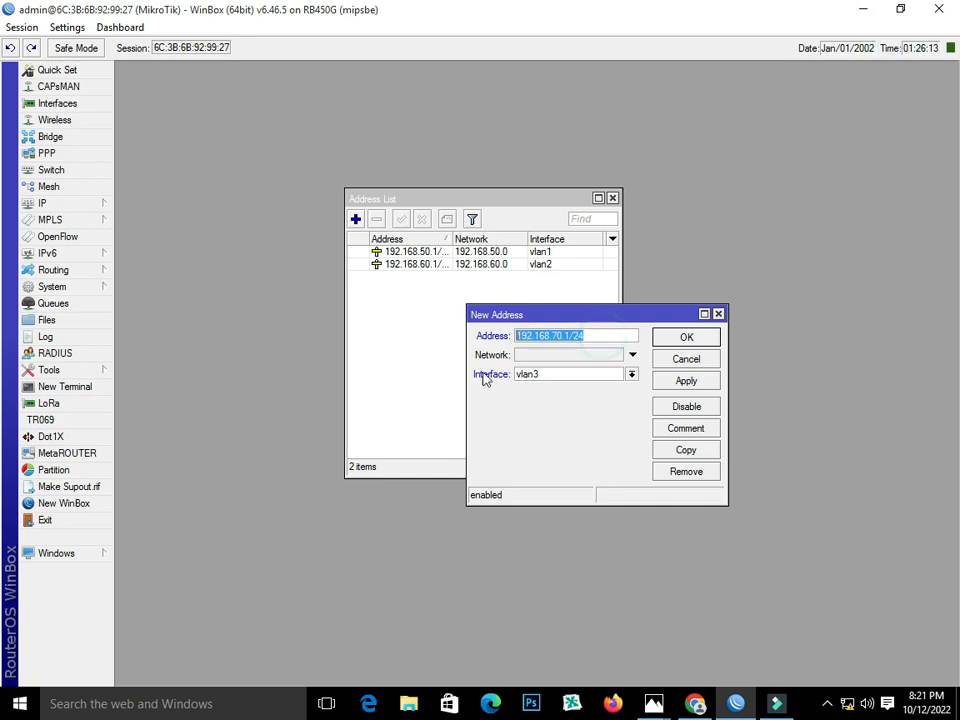
pyautogui.click(736, 704)
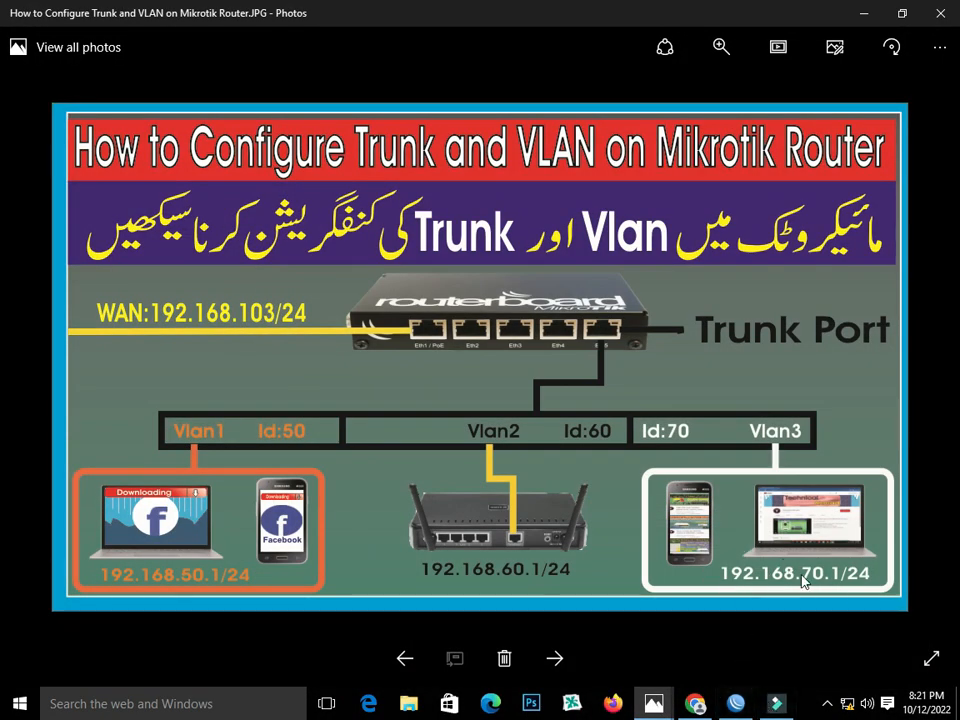
pyautogui.click(740, 704)
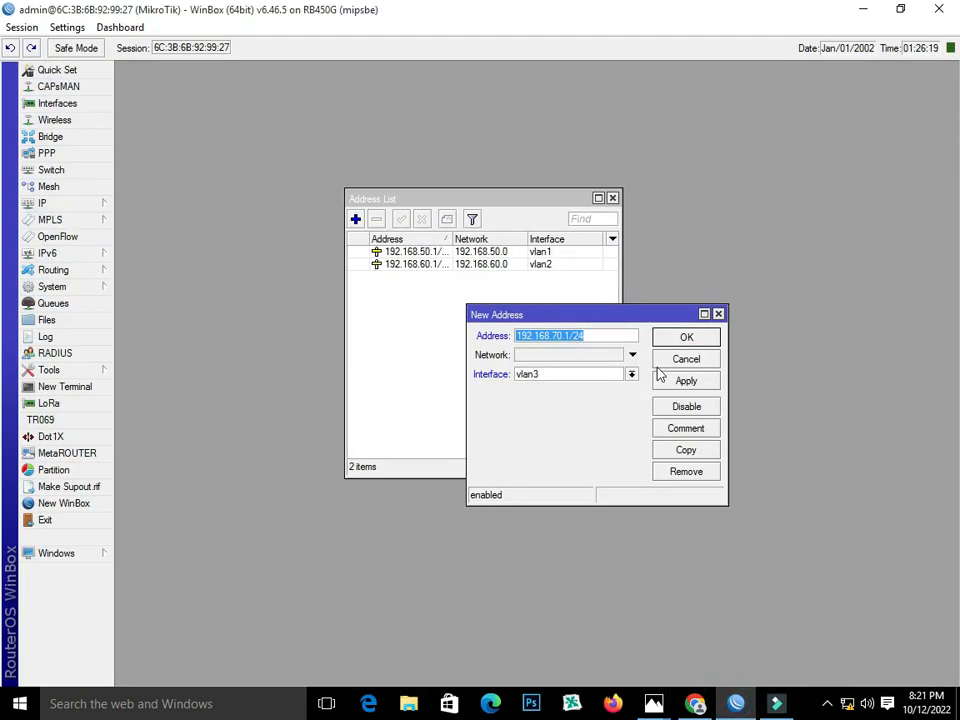
pyautogui.click(690, 381)
pyautogui.click(688, 340)
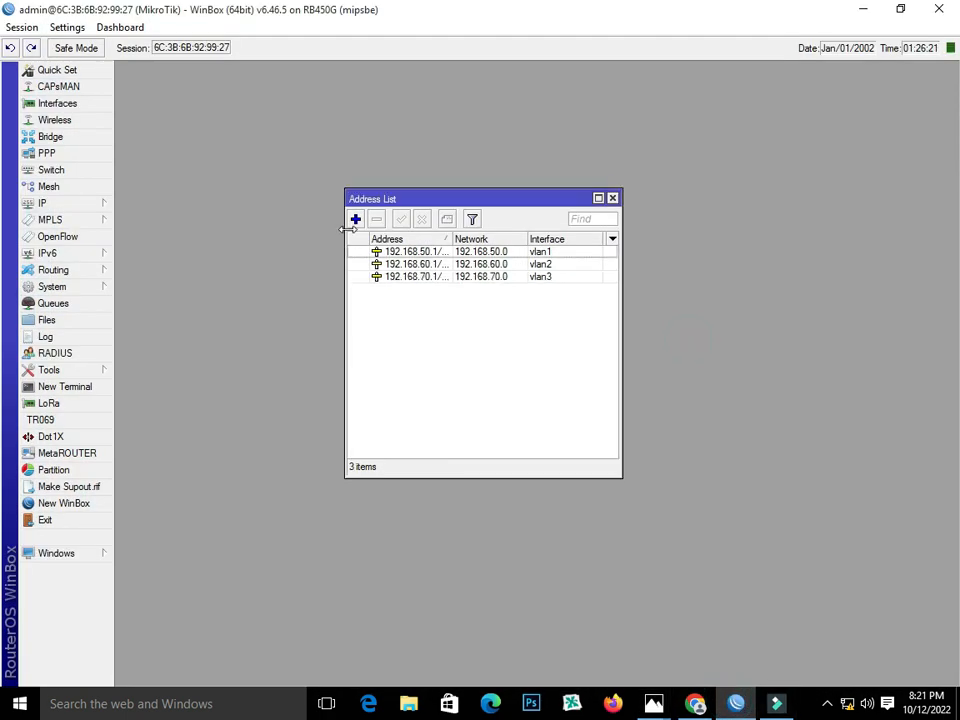
pyautogui.click(355, 219)
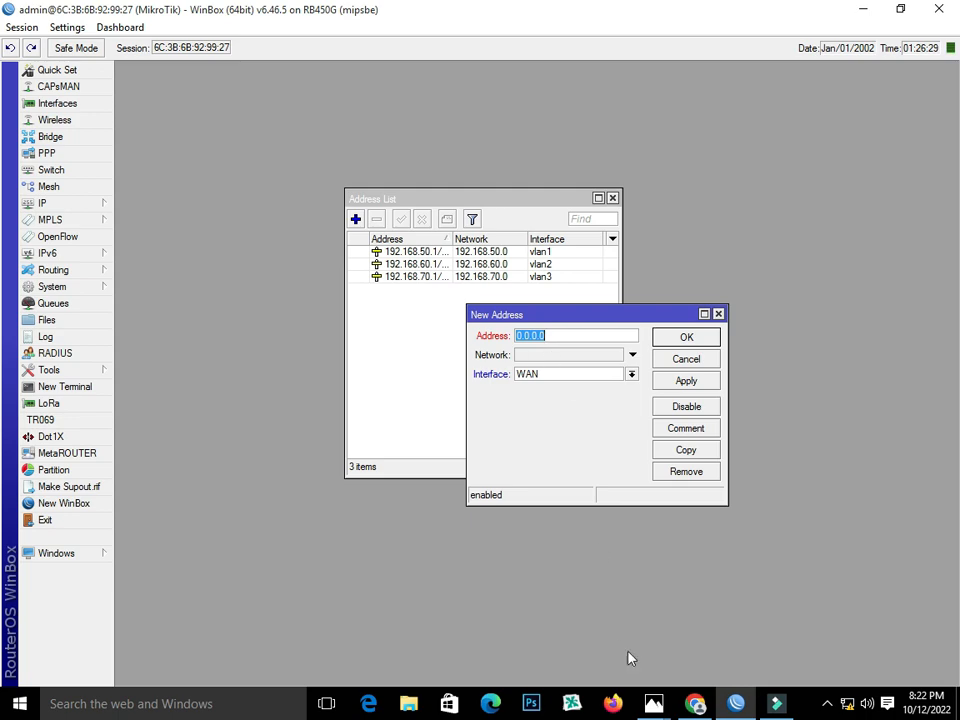
# Add address 192.168.103.2/24 on the WAN interface.
pyautogui.moveTo(655, 703)
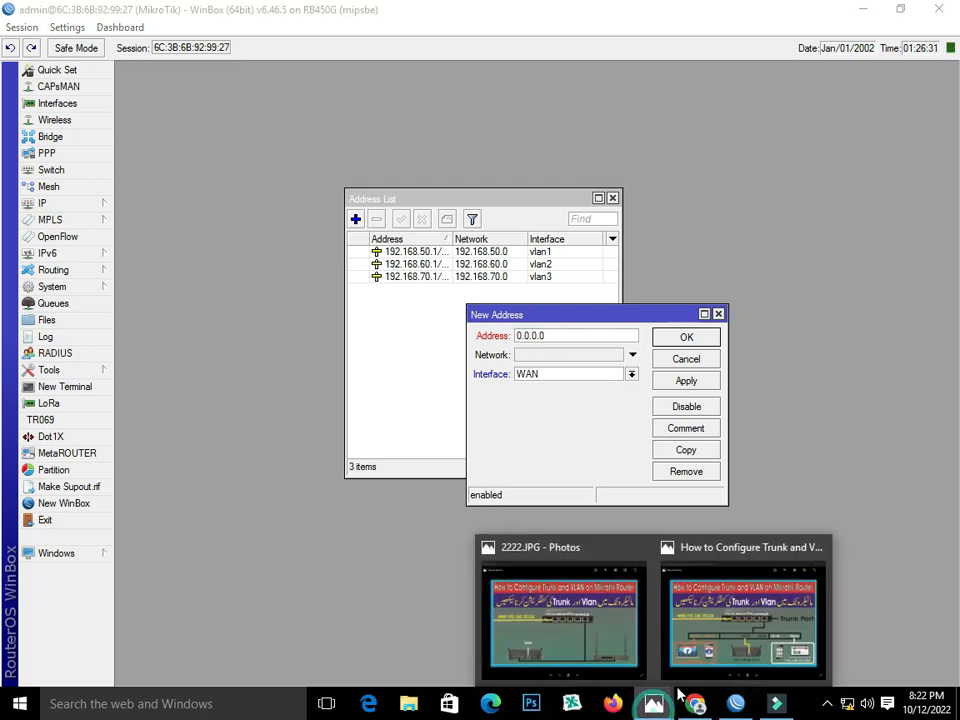
pyautogui.click(750, 615)
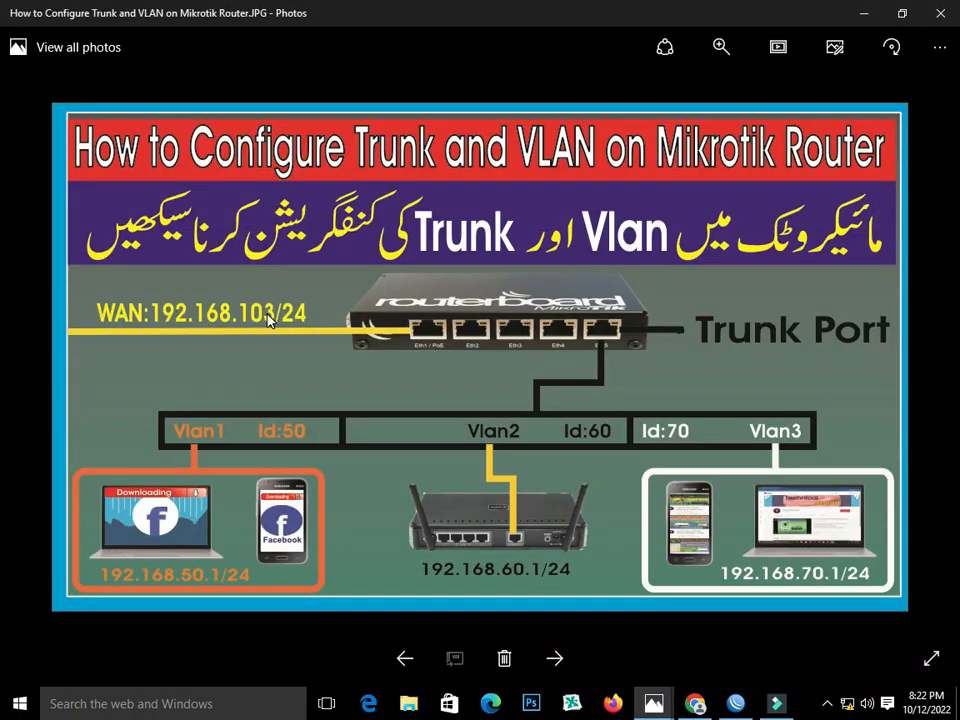
pyautogui.click(738, 704)
pyautogui.write('1')
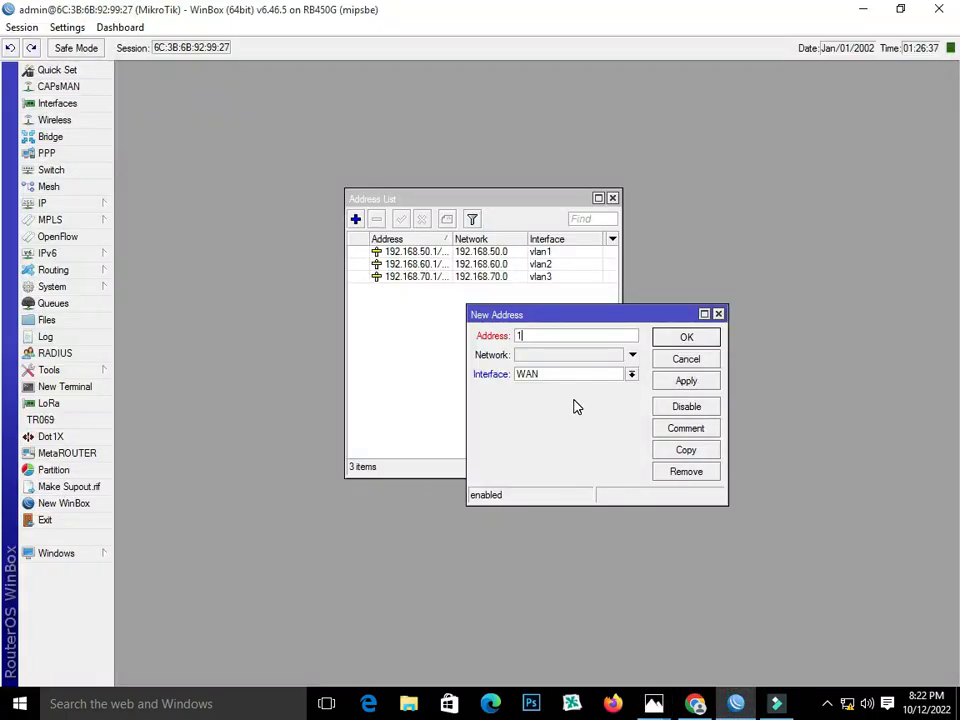
pyautogui.write('92.168.103.1/24')
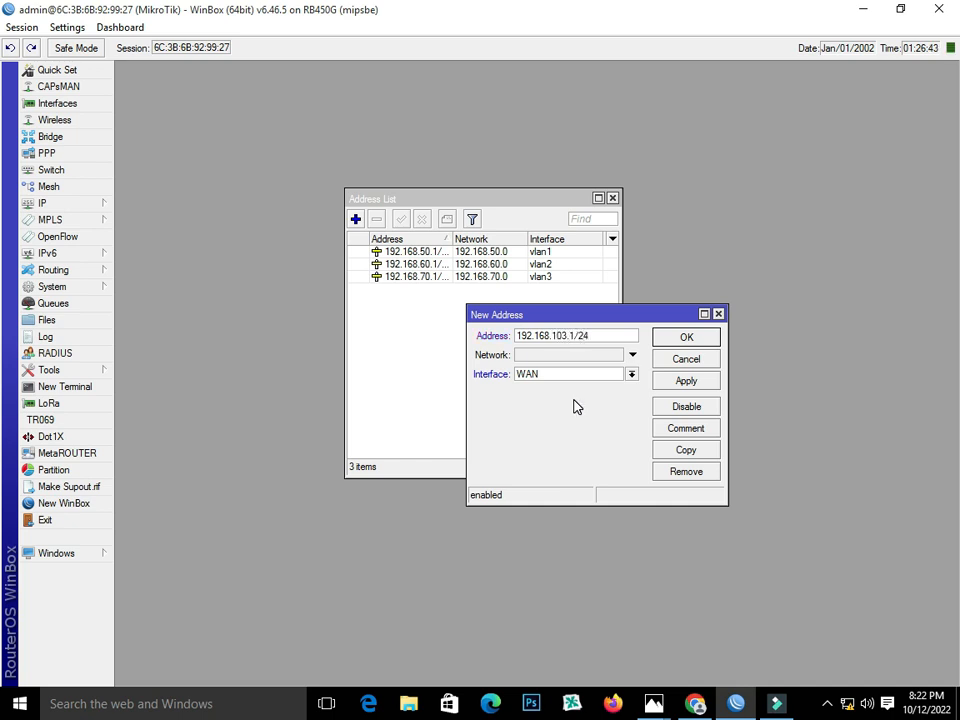
pyautogui.click(632, 374)
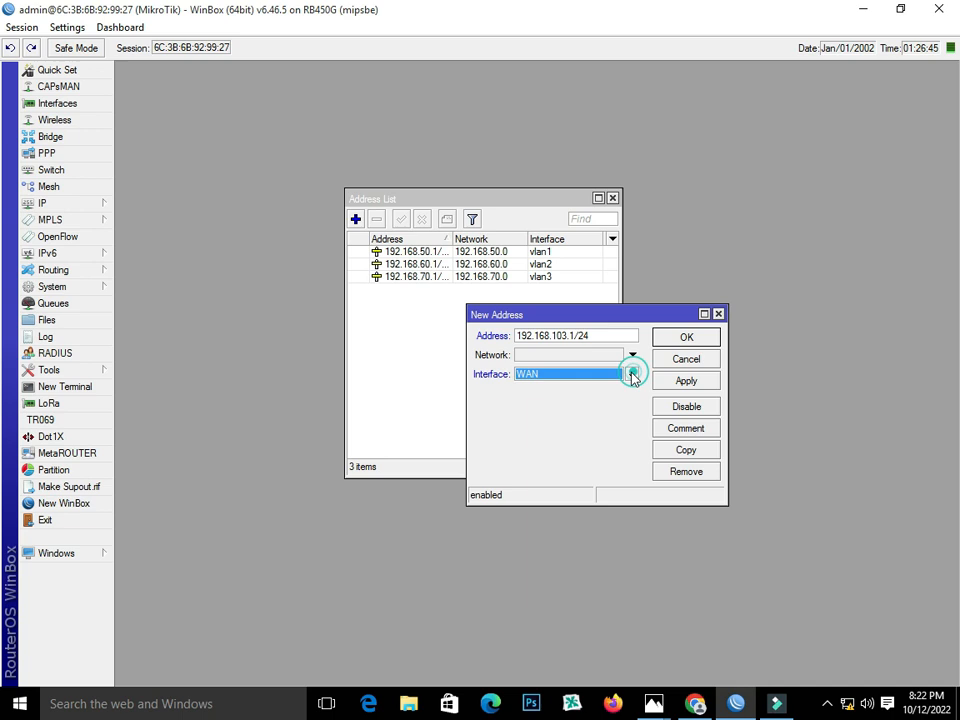
pyautogui.click(578, 336)
pyautogui.press('BackSpace')
pyautogui.write('2')
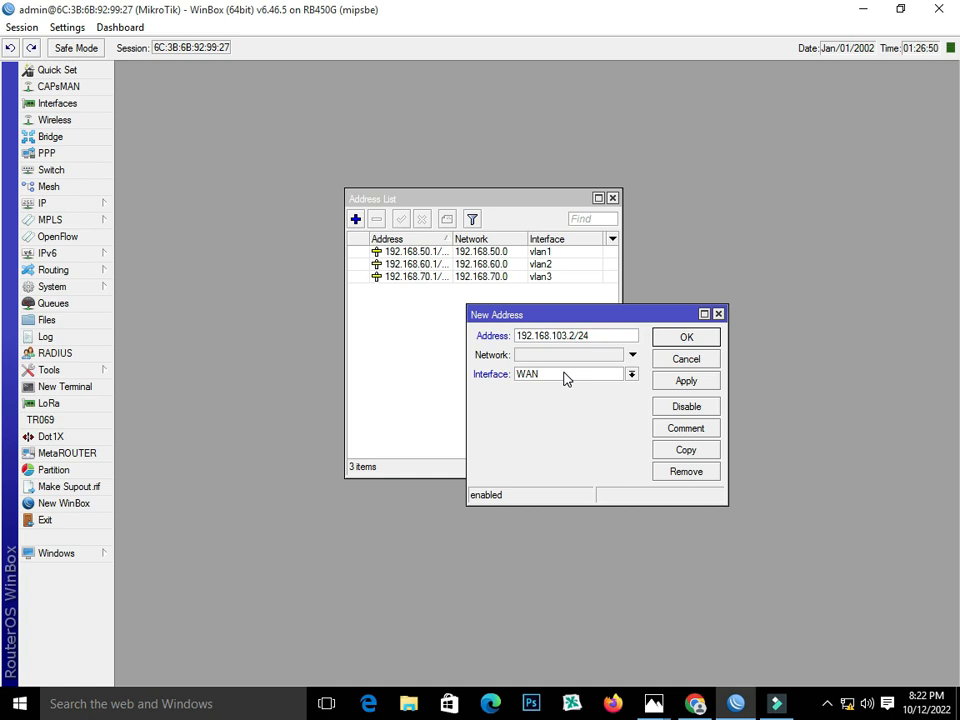
pyautogui.click(660, 380)
pyautogui.click(671, 337)
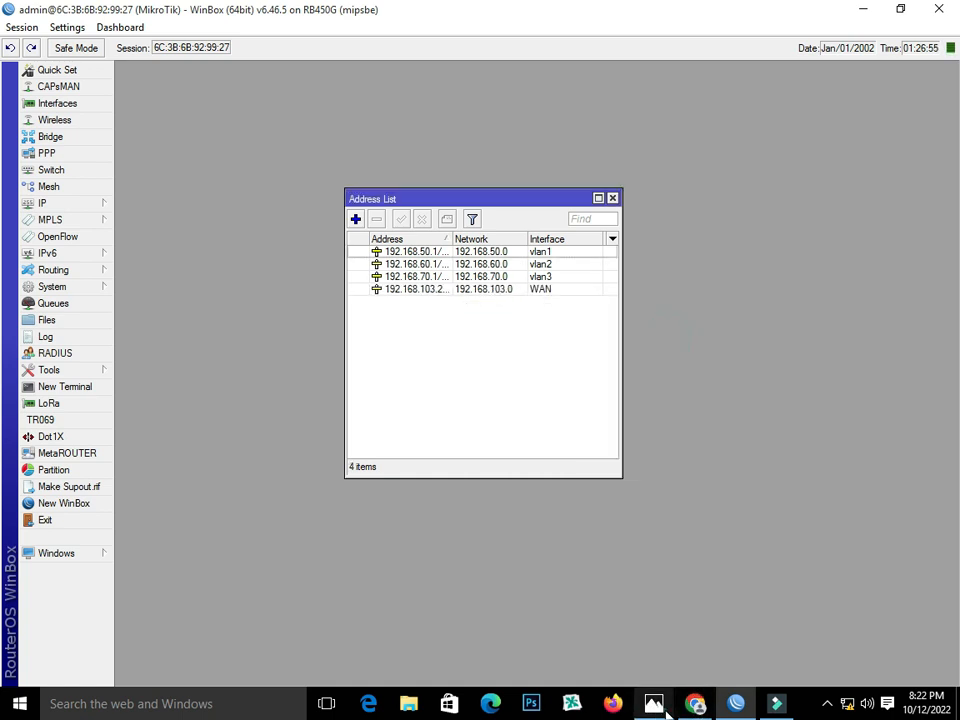
# Review the WAN address entry against the diagram, then close the Address List.
pyautogui.moveTo(653, 700)
pyautogui.click(708, 668)
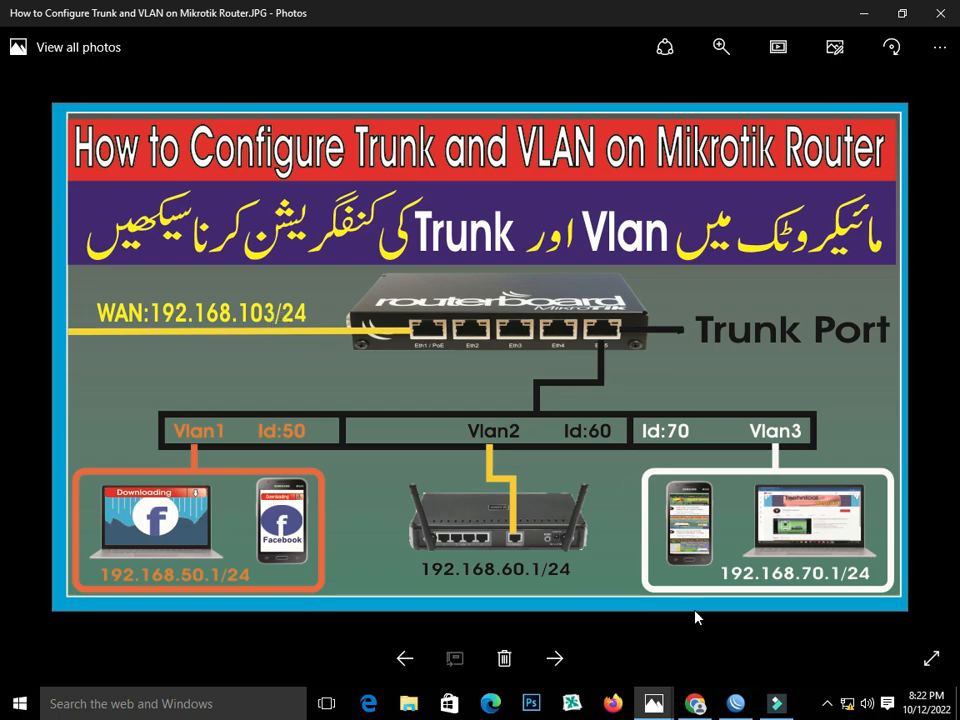
pyautogui.click(735, 703)
pyautogui.click(485, 296)
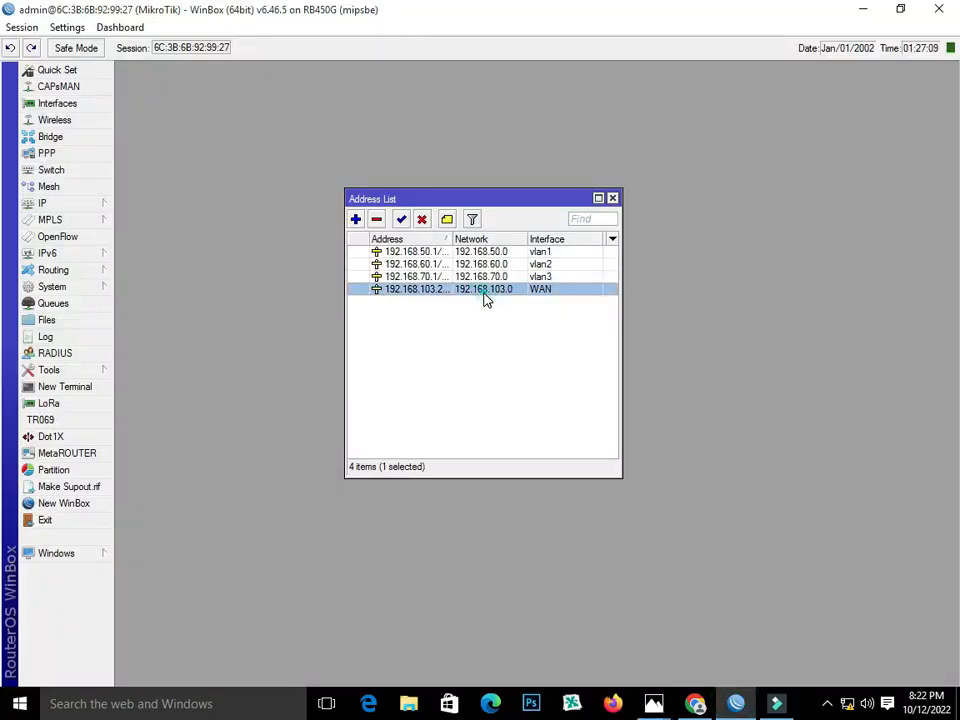
pyautogui.doubleClick(485, 296)
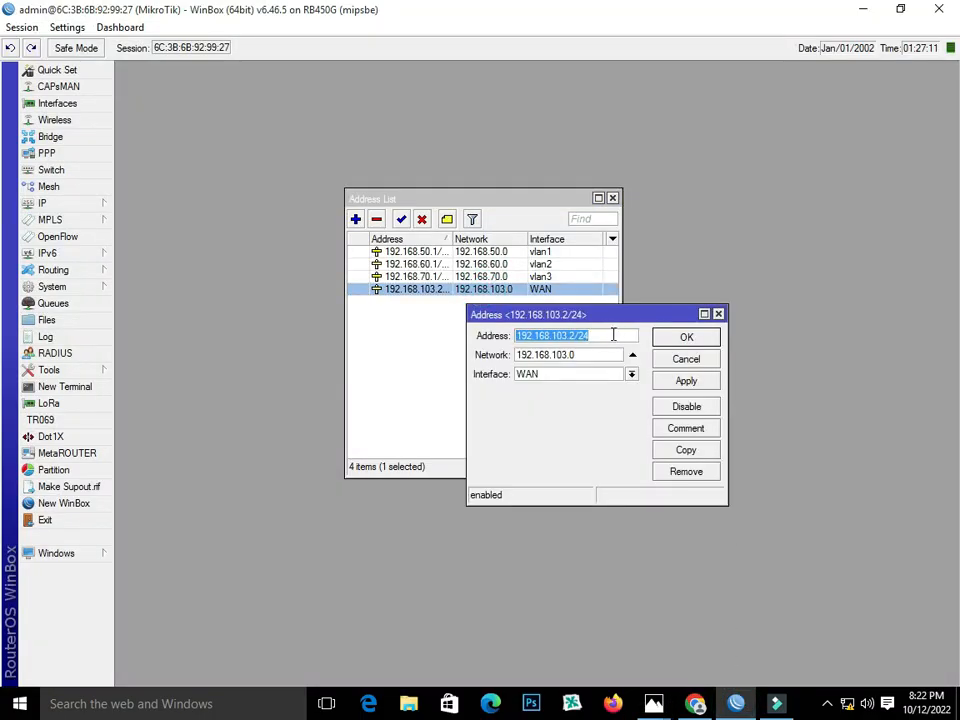
pyautogui.click(686, 380)
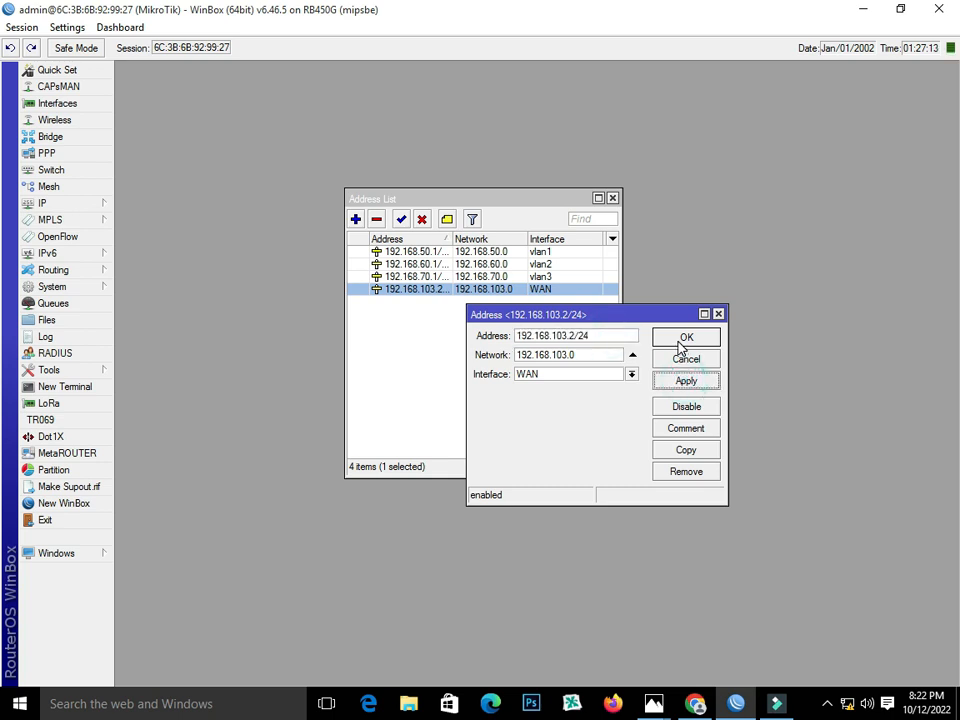
pyautogui.click(681, 340)
pyautogui.click(613, 199)
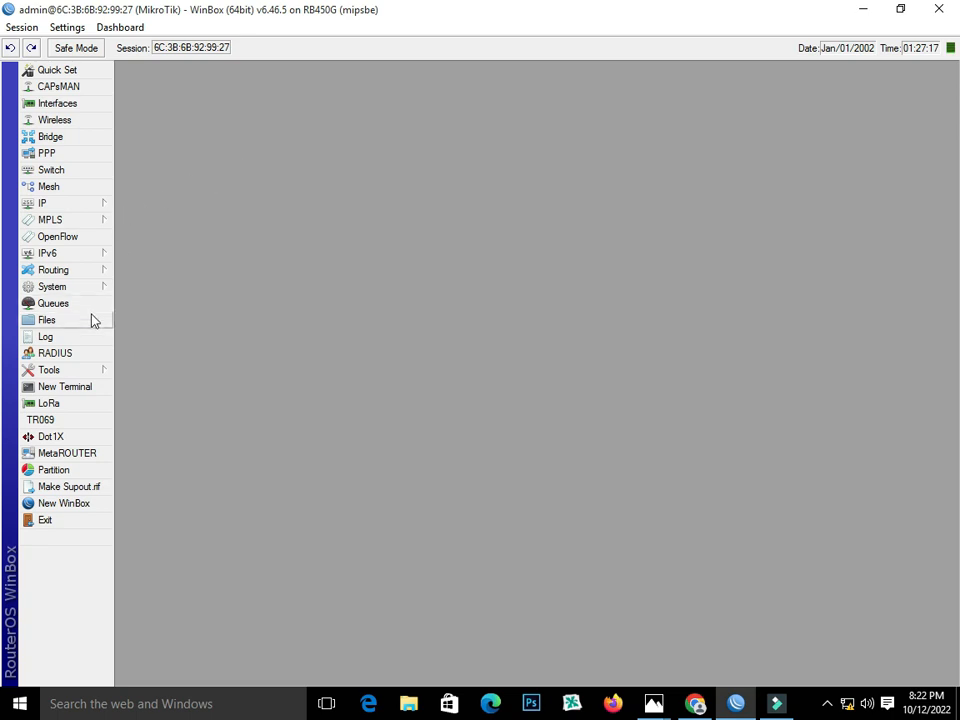
# Start a new route in IP > Routes.
pyautogui.click(58, 205)
pyautogui.click(52, 219)
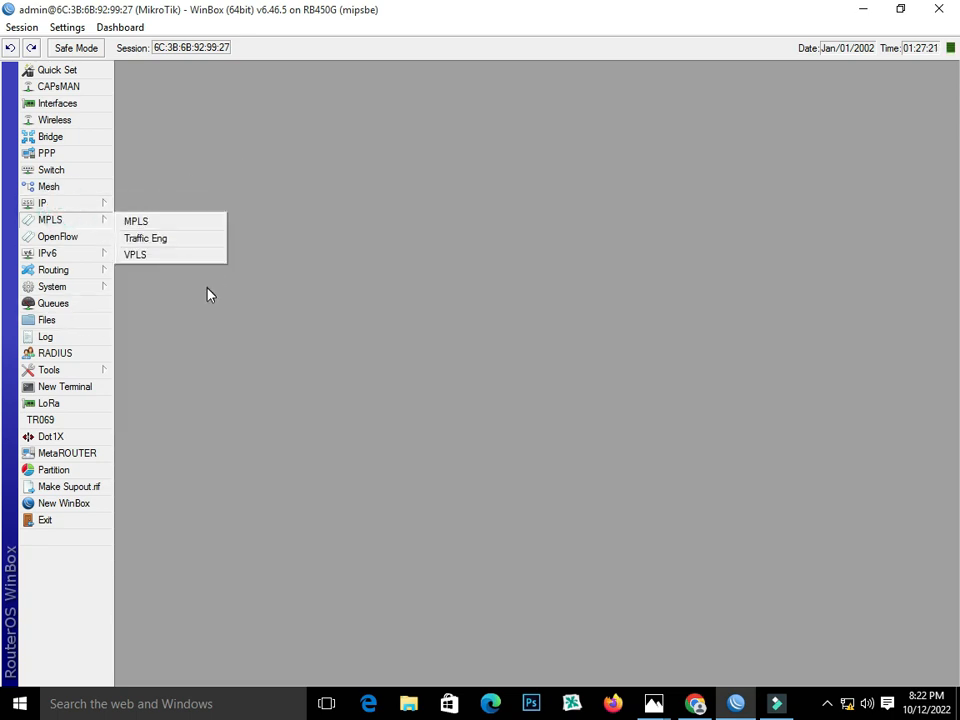
pyautogui.moveTo(72, 211)
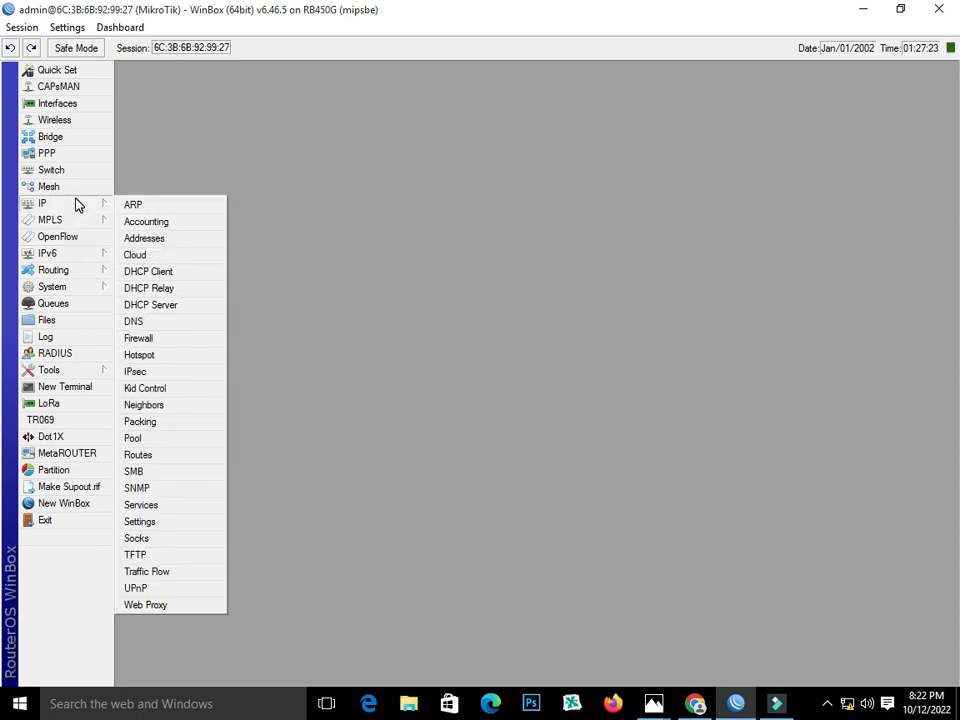
pyautogui.click(170, 457)
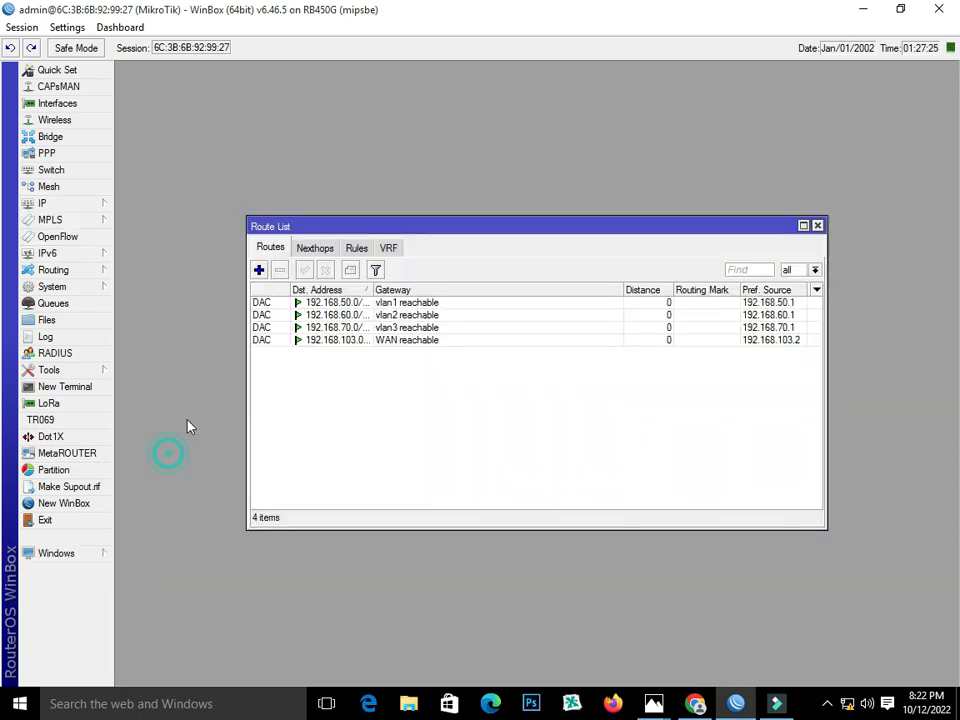
pyautogui.click(259, 270)
pyautogui.click(493, 300)
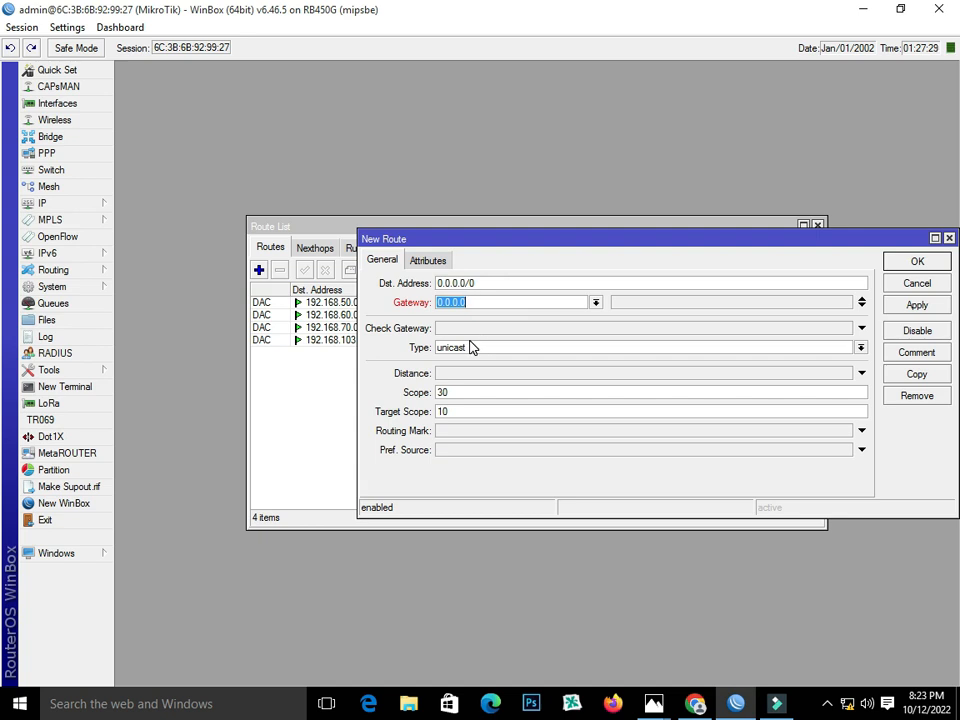
# Copy the WAN IP 192.168.103.2 from its entry in IP > Addresses.
pyautogui.click(68, 204)
pyautogui.click(156, 243)
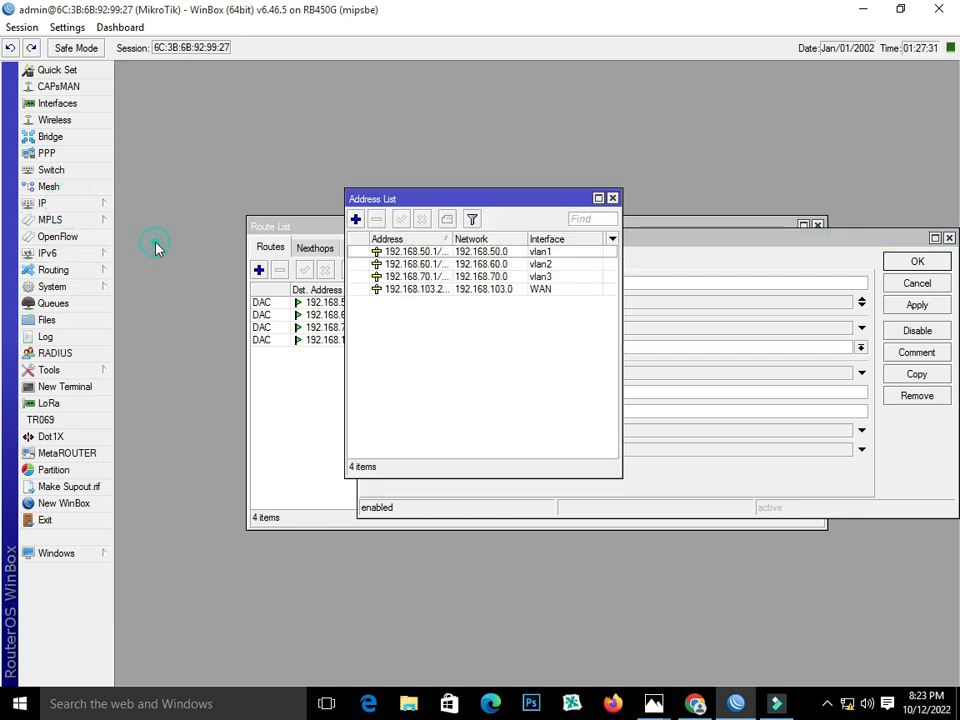
pyautogui.moveTo(540, 198); pyautogui.dragTo(388, 88)
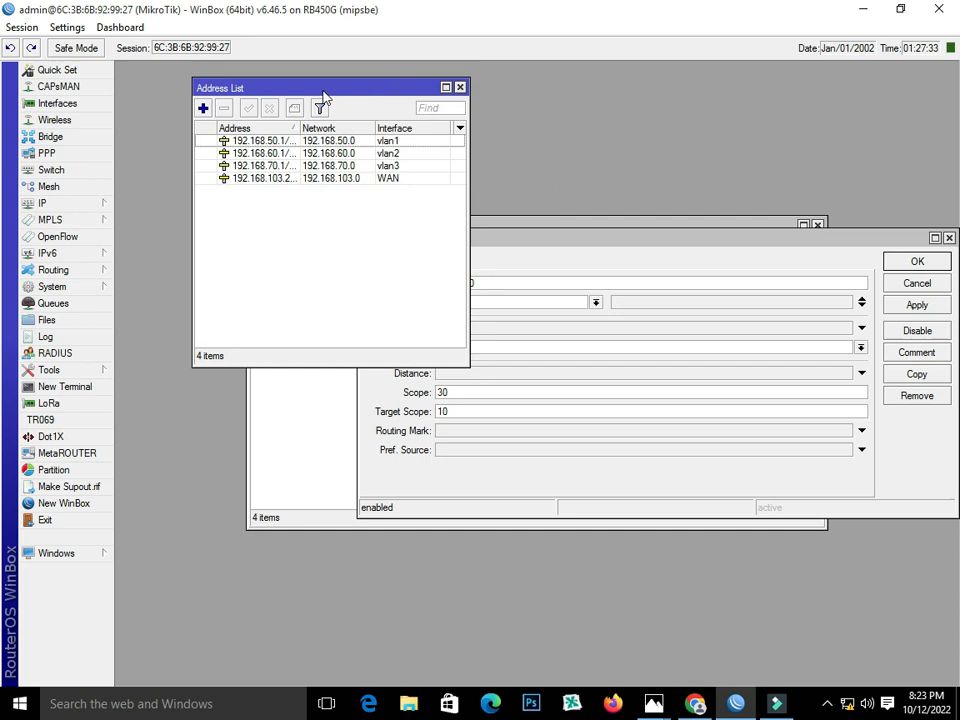
pyautogui.click(267, 142)
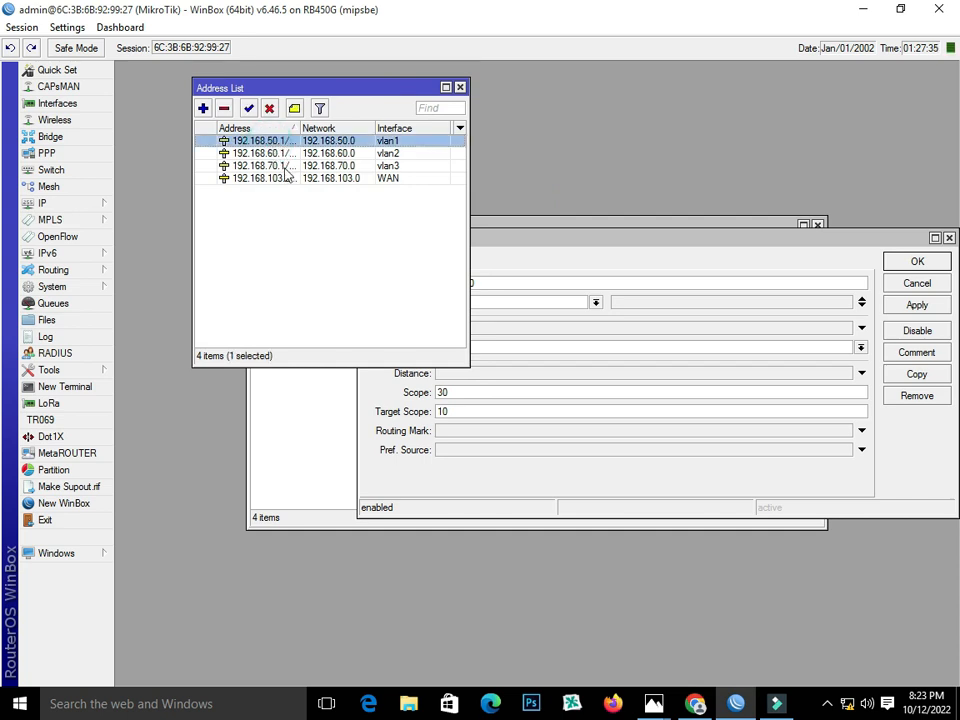
pyautogui.click(291, 181)
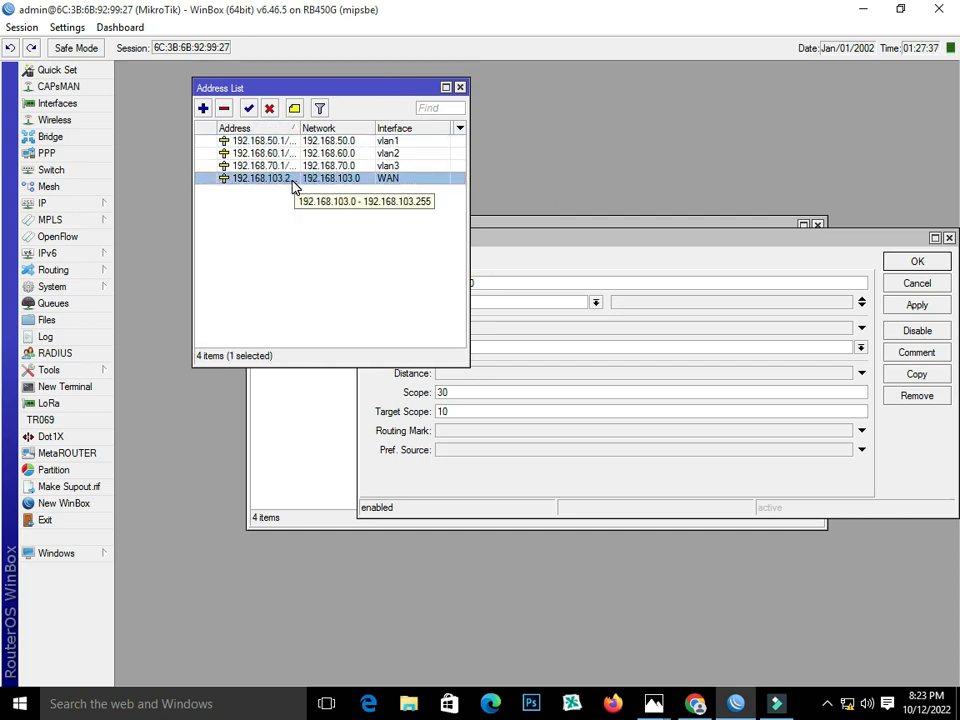
pyautogui.doubleClick(292, 181)
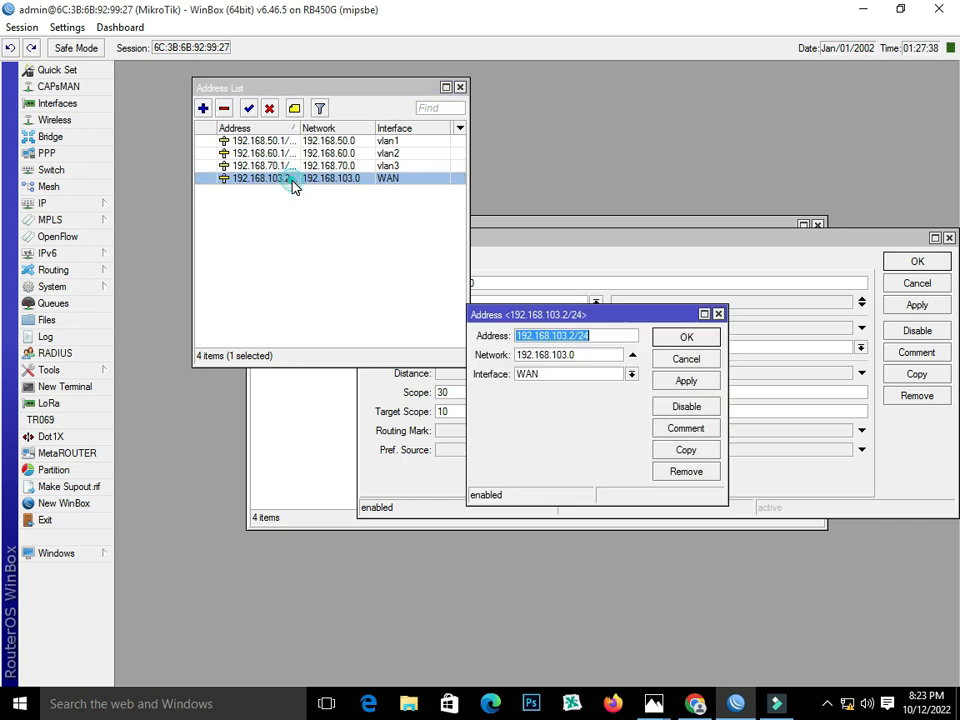
pyautogui.click(596, 338)
pyautogui.moveTo(576, 337); pyautogui.dragTo(530, 343)
pyautogui.rightClick(531, 345)
pyautogui.click(566, 374)
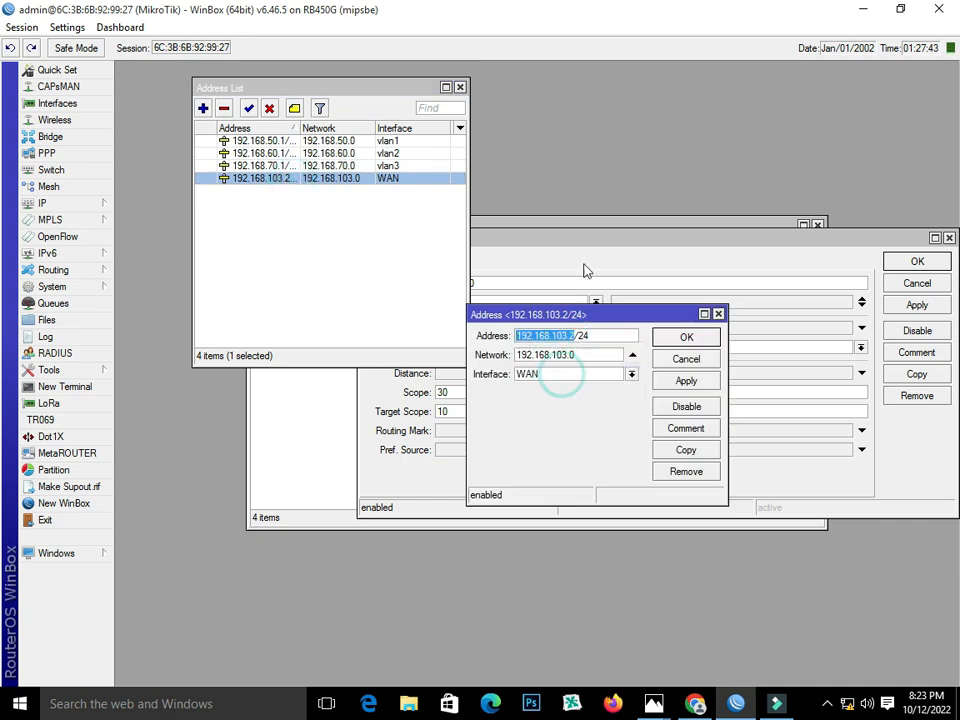
pyautogui.click(653, 340)
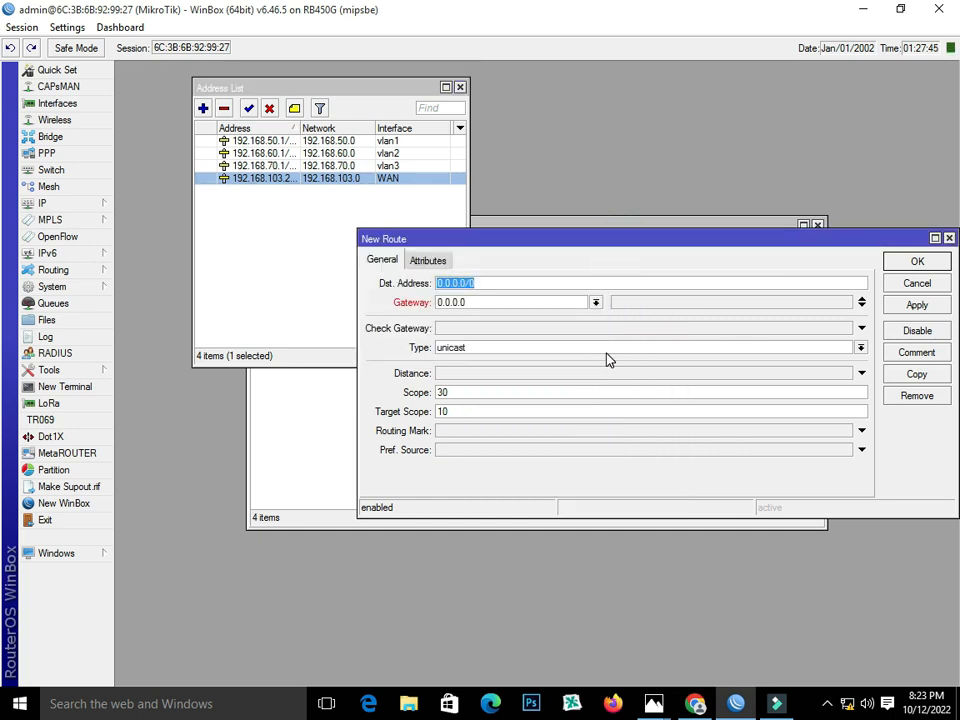
# Set the new route's gateway to 192.168.103.1, save it, and close the address list.
pyautogui.click(514, 302)
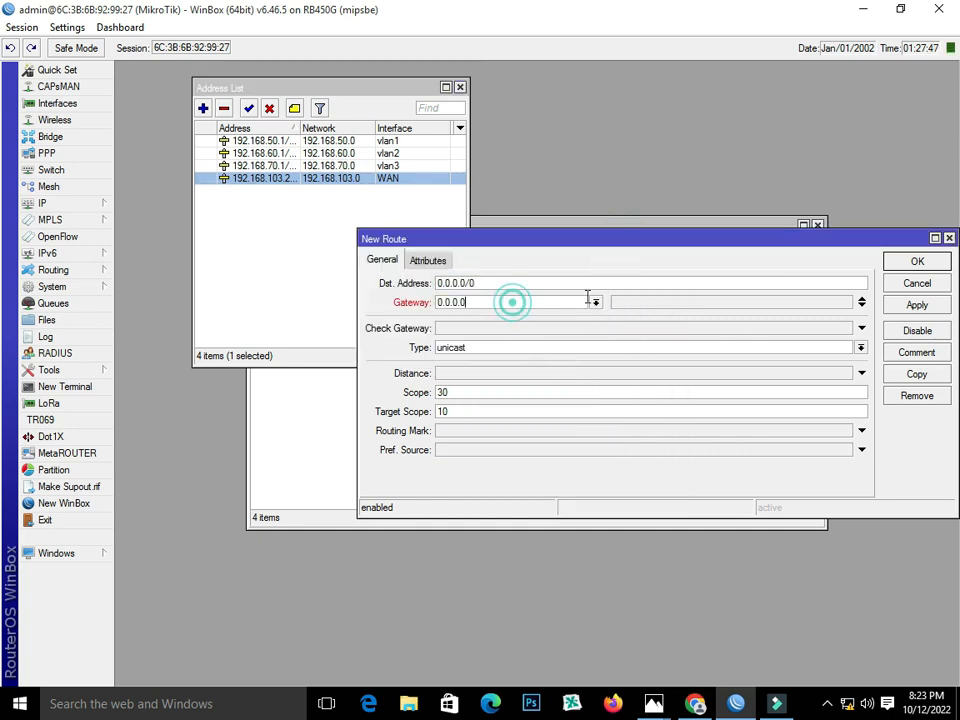
pyautogui.click(595, 303)
pyautogui.click(592, 302)
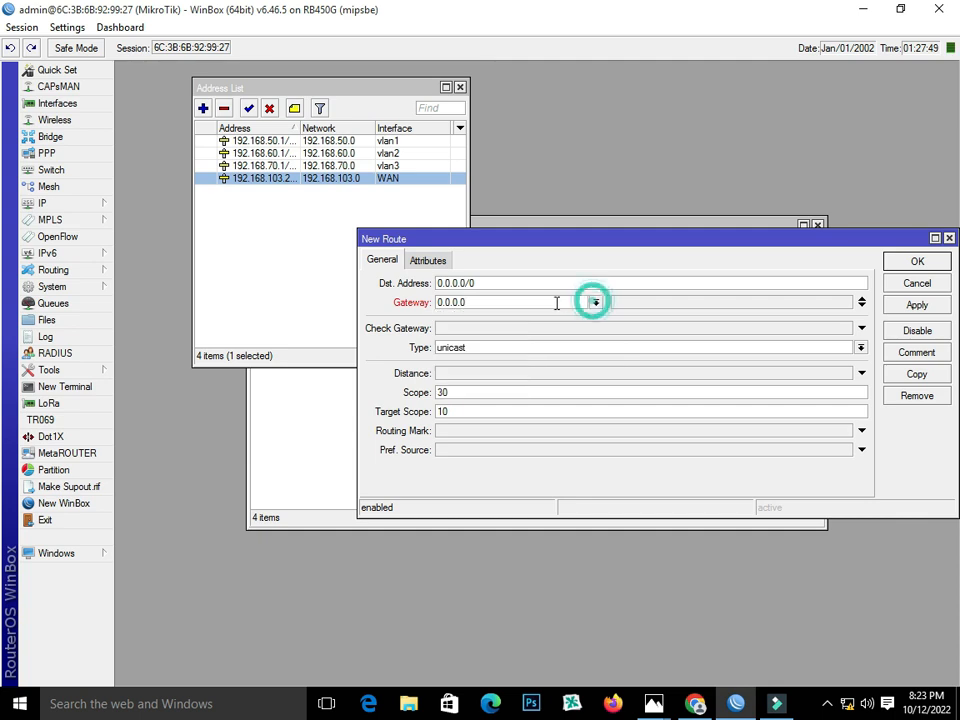
pyautogui.doubleClick(538, 302)
pyautogui.write('192.168.')
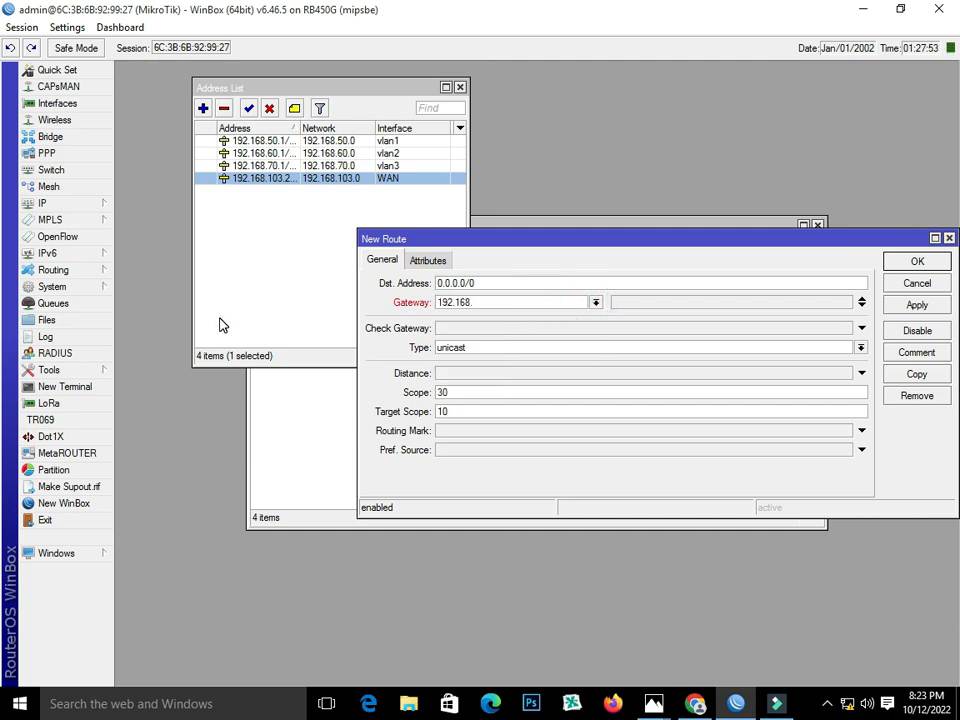
pyautogui.write('103.1')
pyautogui.moveTo(748, 242); pyautogui.dragTo(700, 232)
pyautogui.click(866, 295)
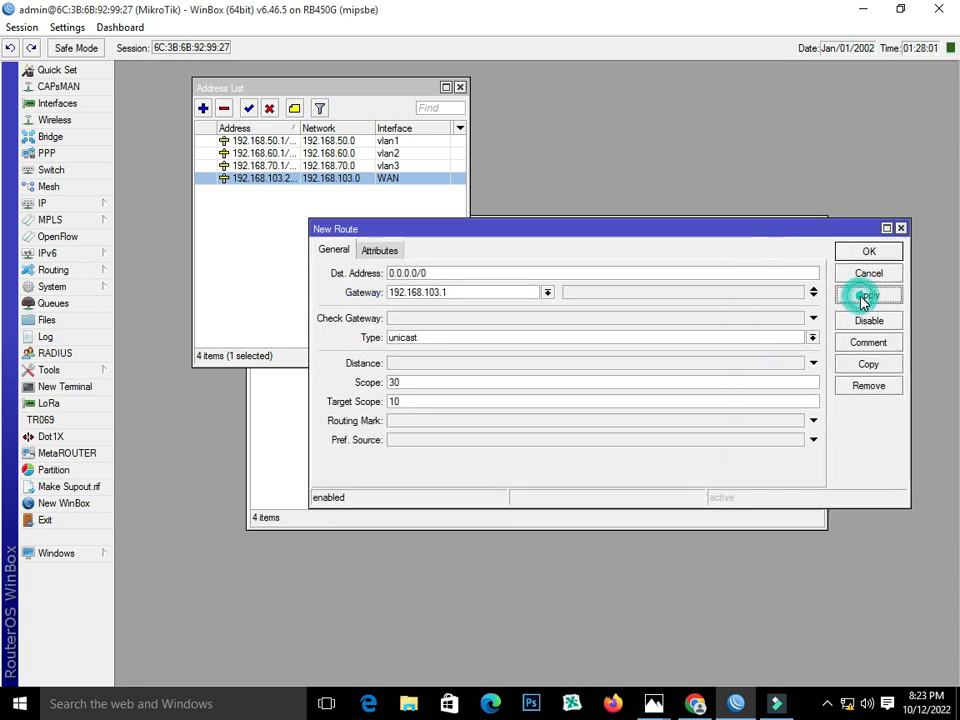
pyautogui.click(872, 252)
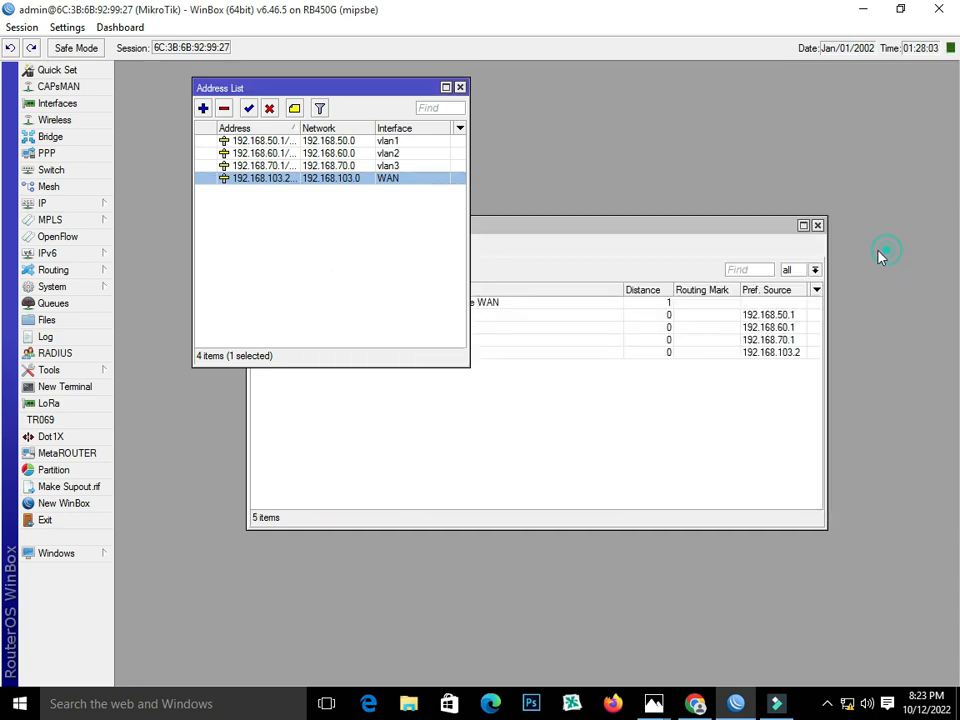
pyautogui.click(461, 88)
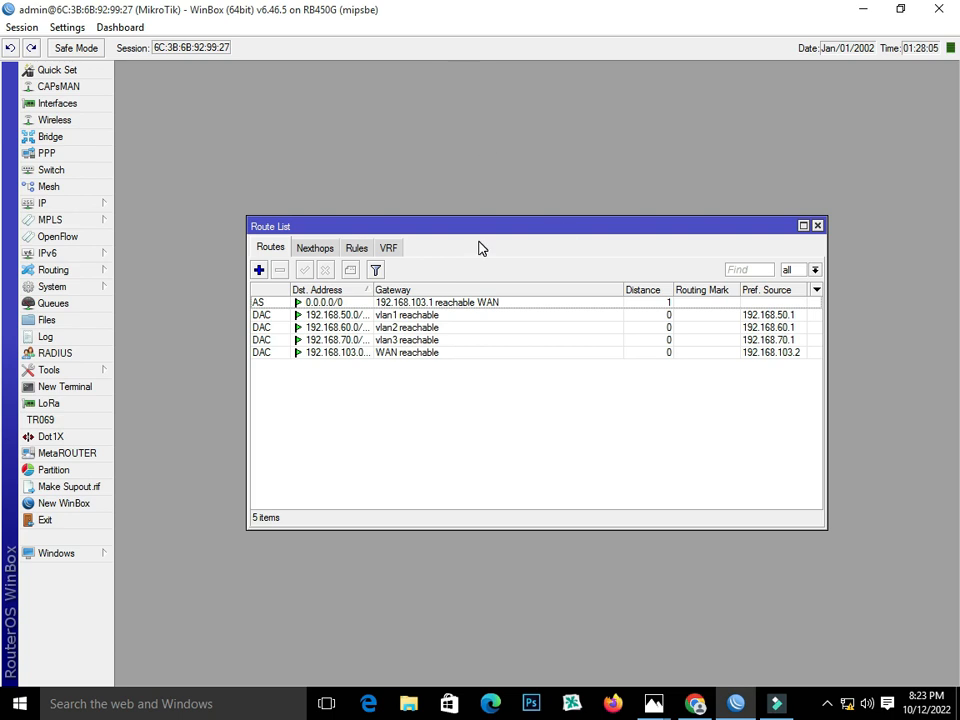
# Close the route list and start a new firewall NAT rule with a source address condition.
pyautogui.click(816, 225)
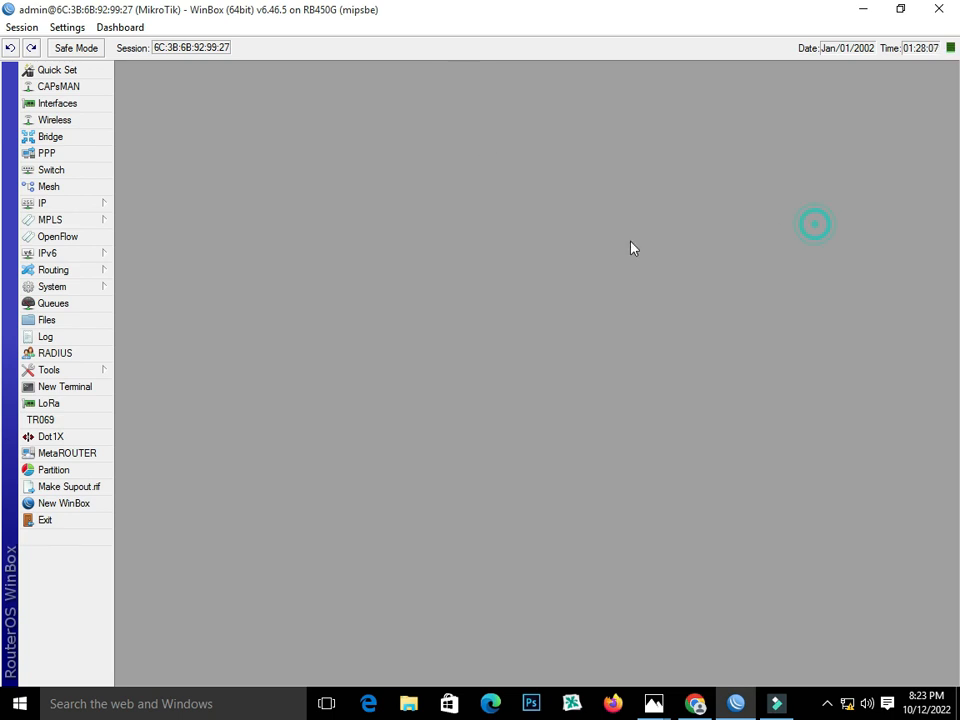
pyautogui.click(57, 204)
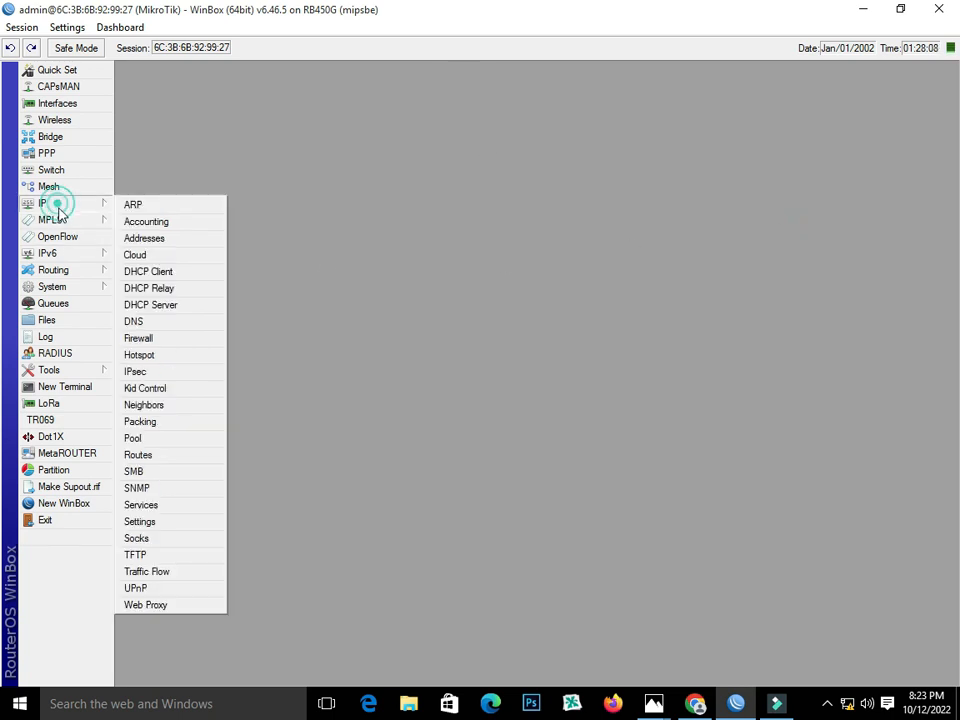
pyautogui.click(159, 339)
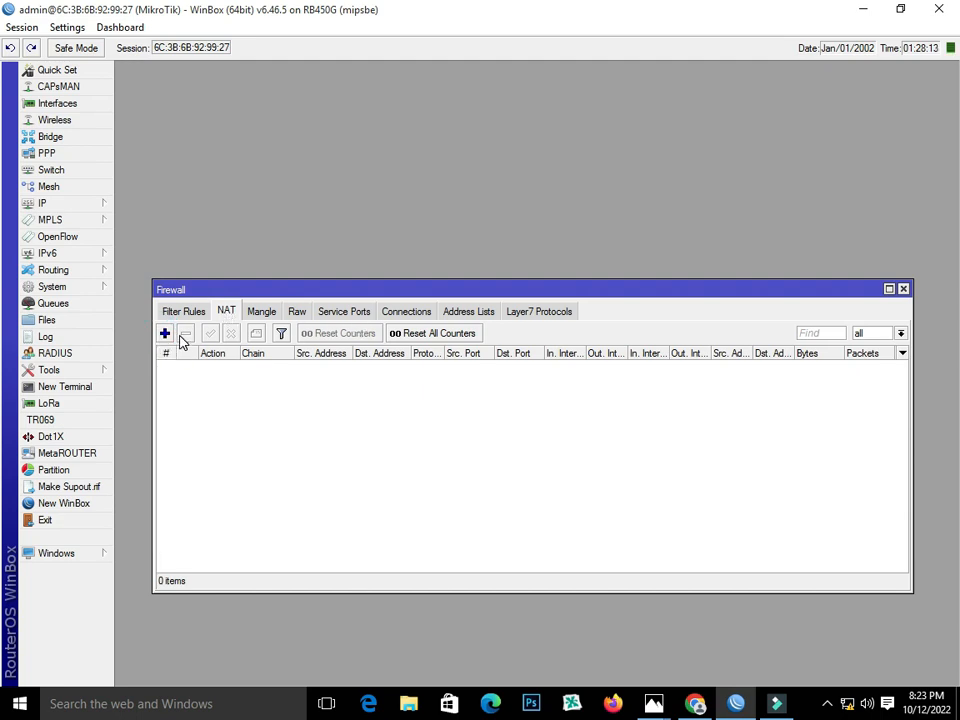
pyautogui.click(165, 333)
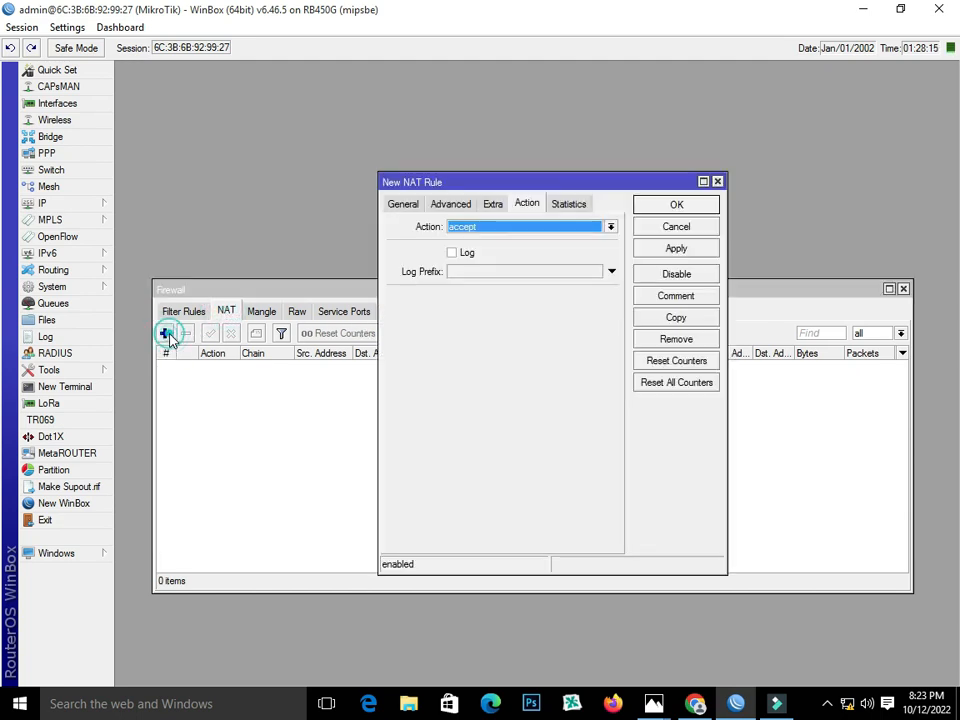
pyautogui.click(403, 204)
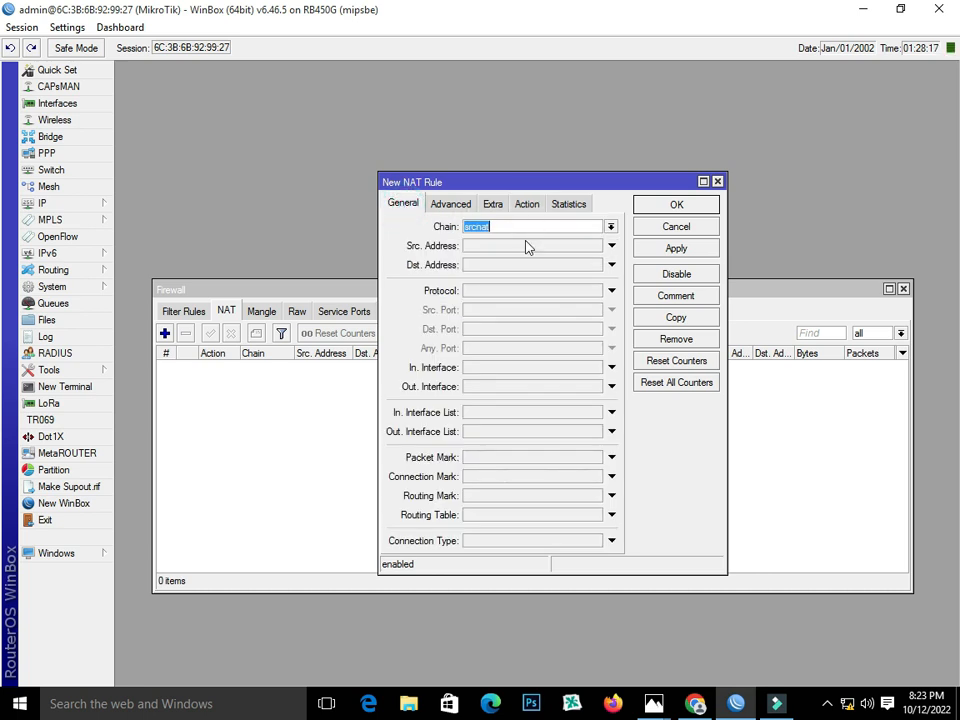
pyautogui.click(501, 246)
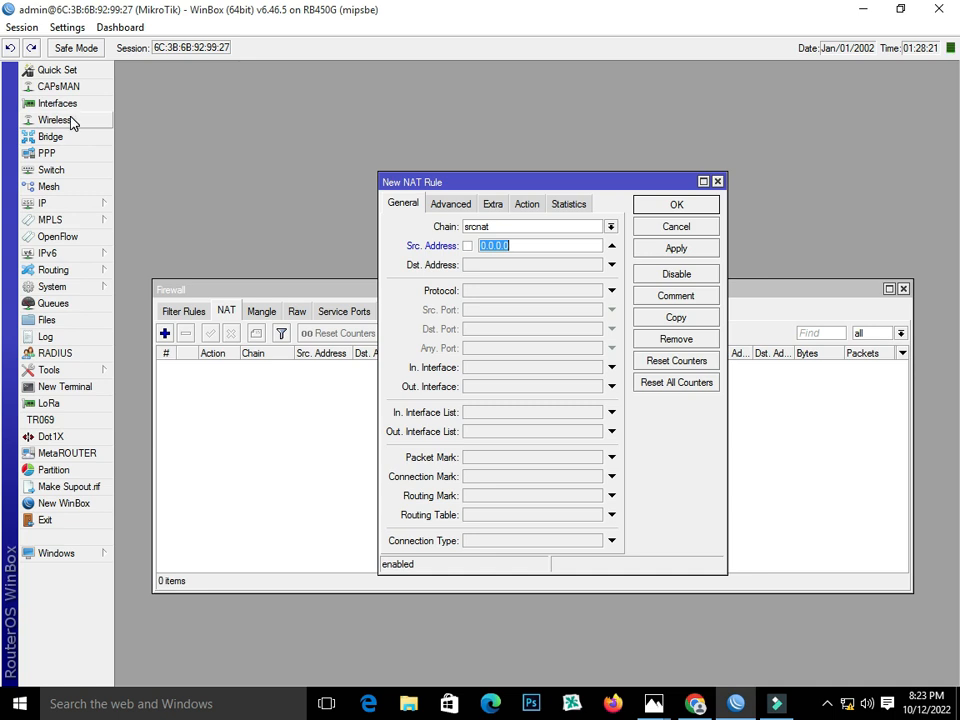
# Check the VLAN networks, including 192.168.50.0, in the IP address list.
pyautogui.click(70, 202)
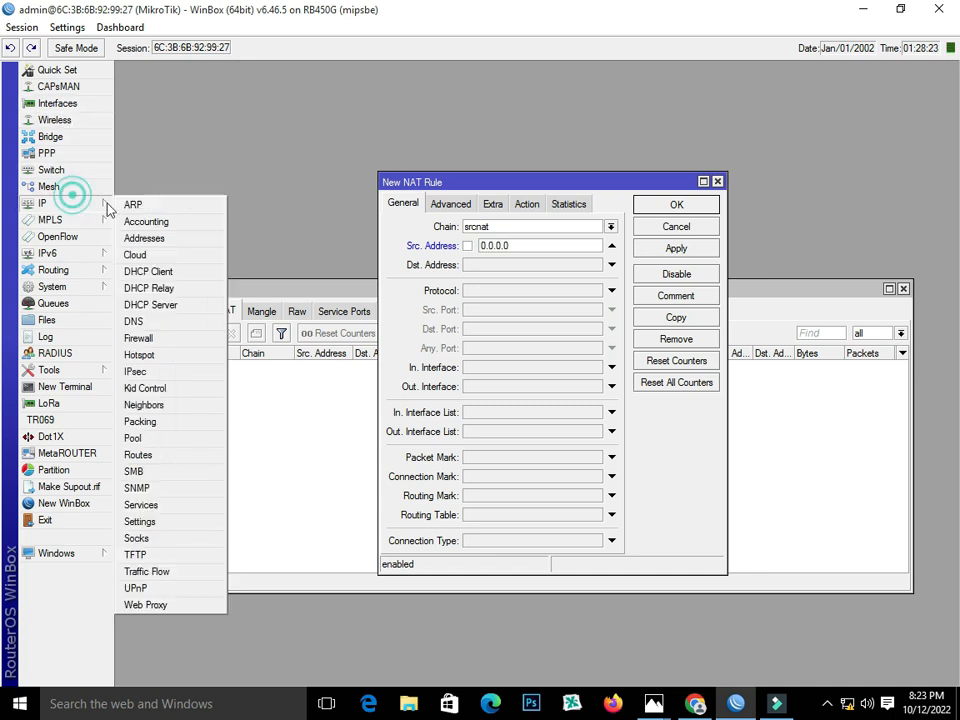
pyautogui.click(128, 240)
pyautogui.click(355, 153)
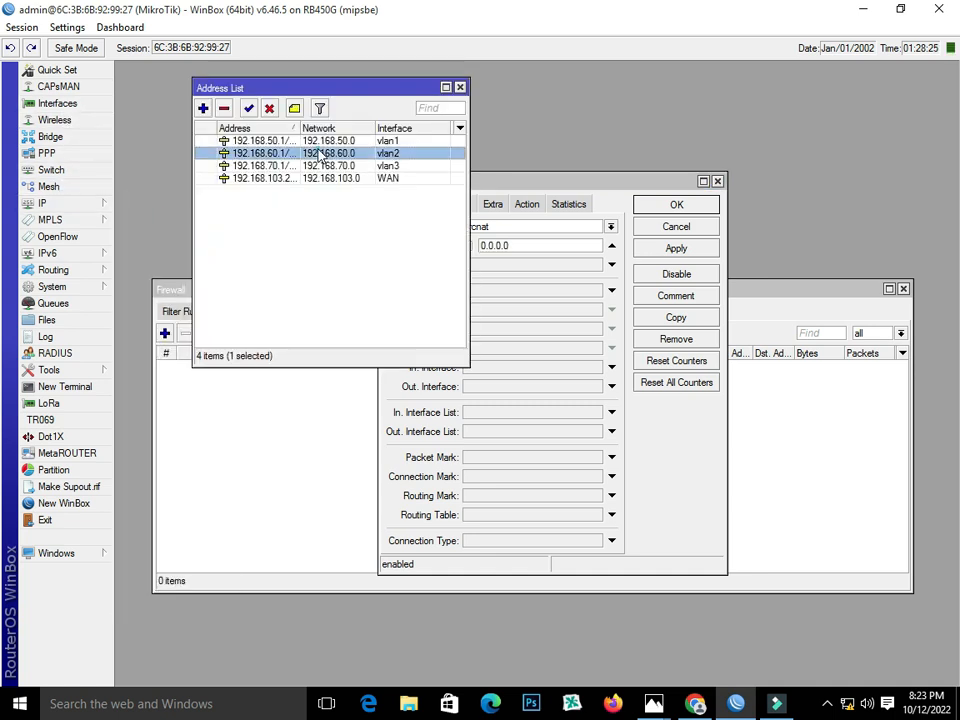
pyautogui.click(385, 141)
pyautogui.click(531, 186)
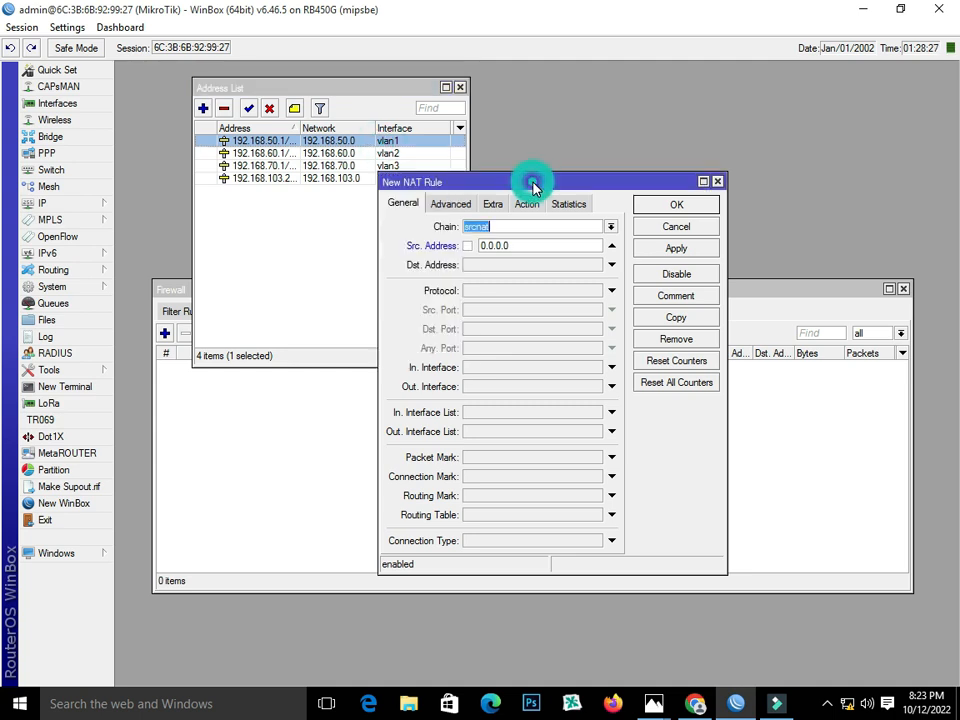
# Make the new rule masquerade traffic from source 192.168.50.0/24 and apply it.
pyautogui.doubleClick(521, 250)
pyautogui.write('1')
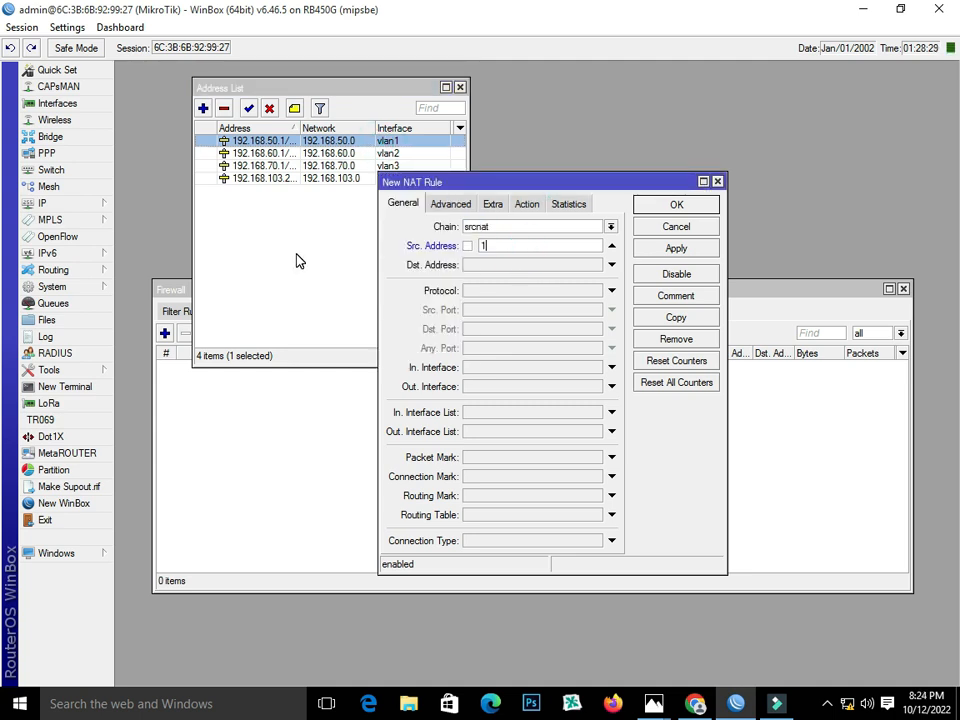
pyautogui.write('92.168.50.0/2')
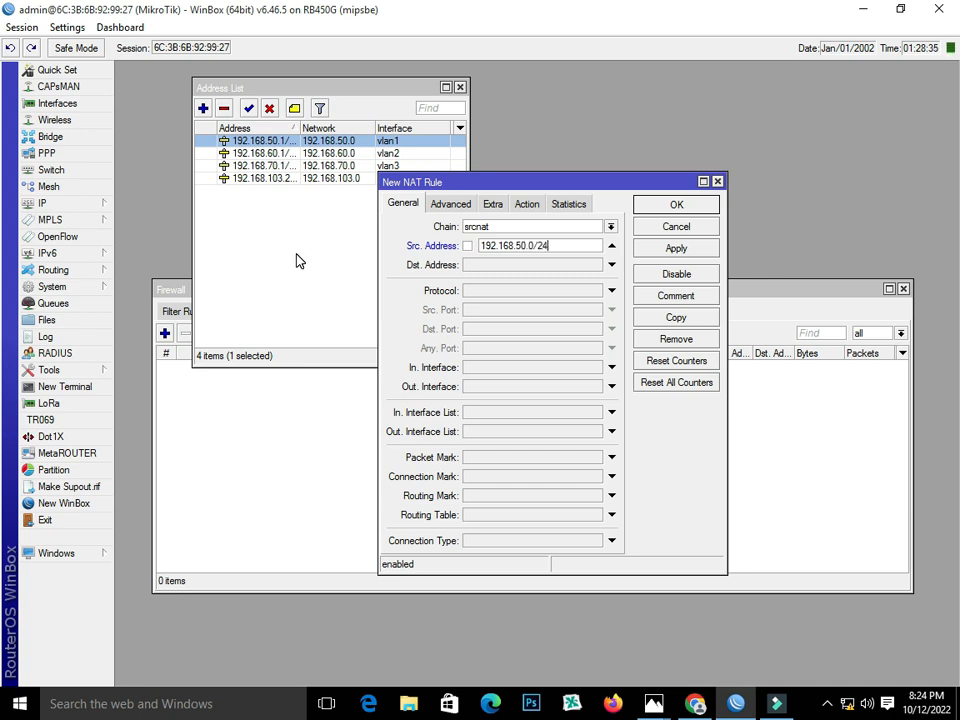
pyautogui.write('4')
pyautogui.click(529, 206)
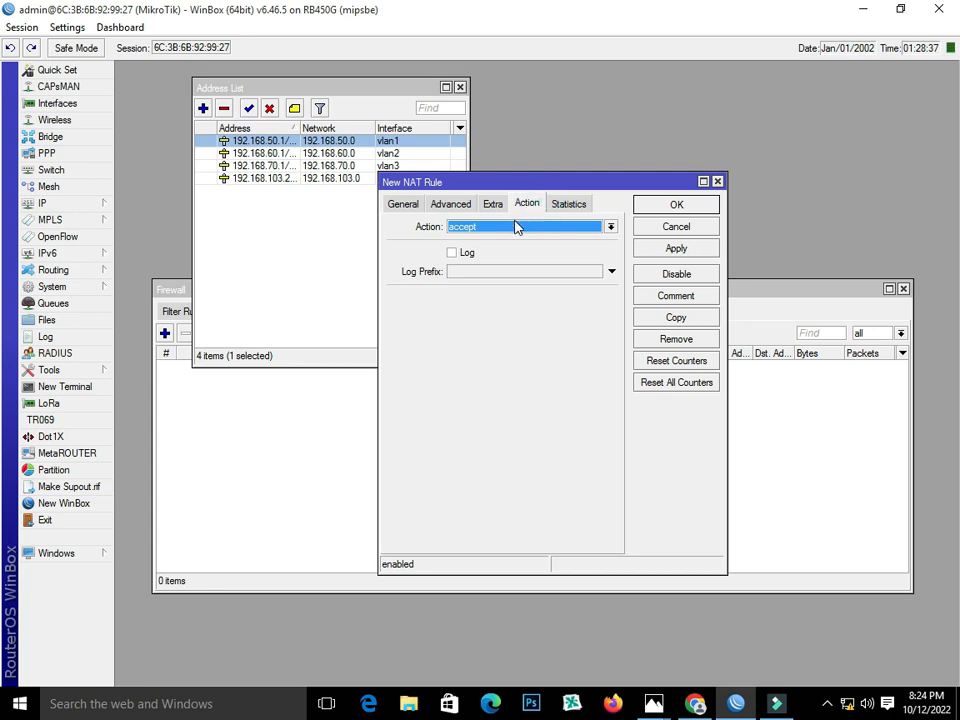
pyautogui.click(518, 227)
pyautogui.click(531, 305)
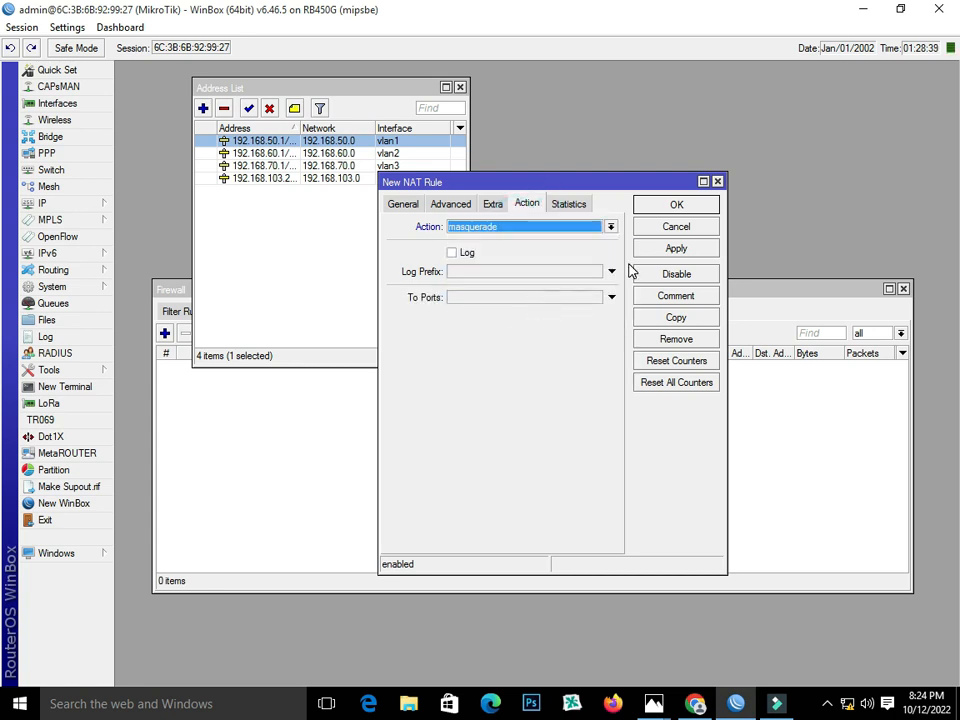
pyautogui.click(686, 252)
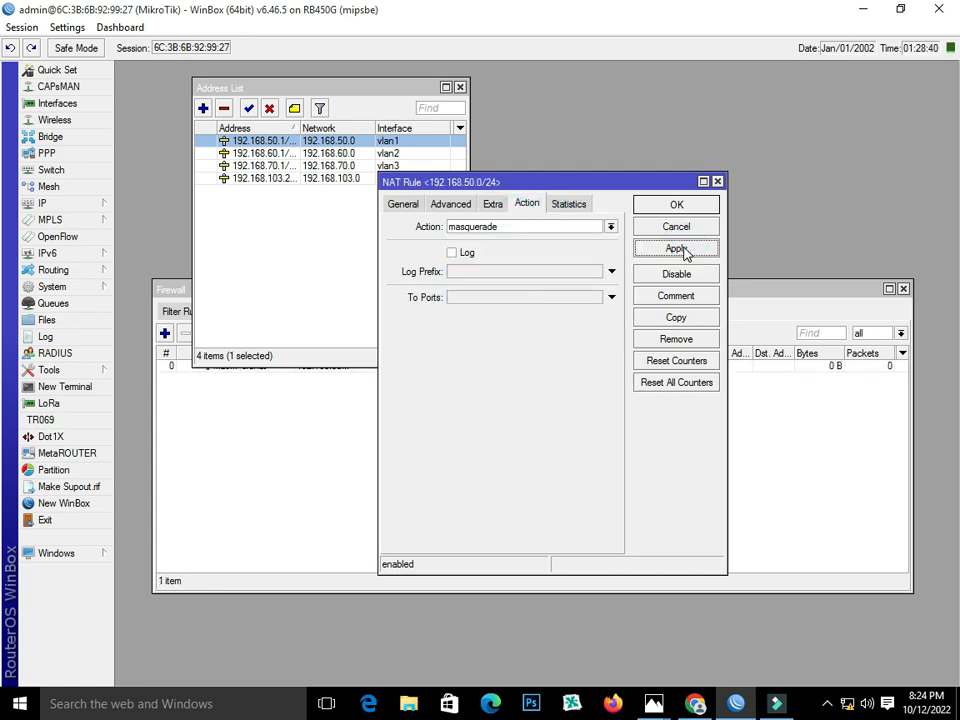
# Copy the rule into a masquerade rule for 192.168.60.0/24.
pyautogui.click(680, 319)
pyautogui.click(422, 223)
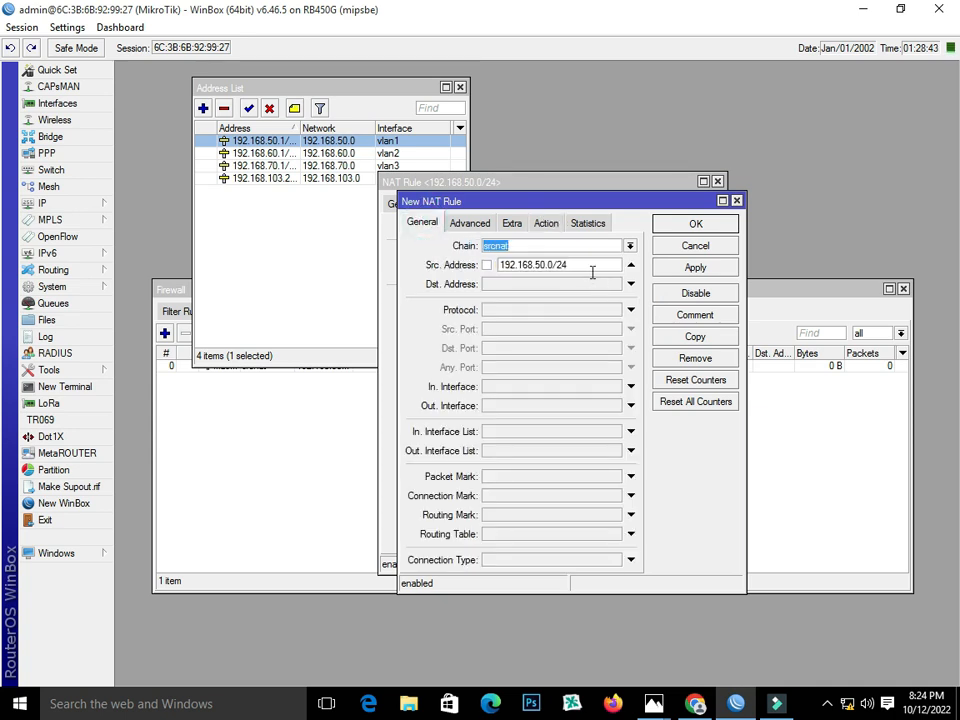
pyautogui.click(548, 266)
pyautogui.write('60')
pyautogui.click(680, 268)
# Copy it again into a masquerade rule for 192.168.70.0/24.
pyautogui.click(691, 336)
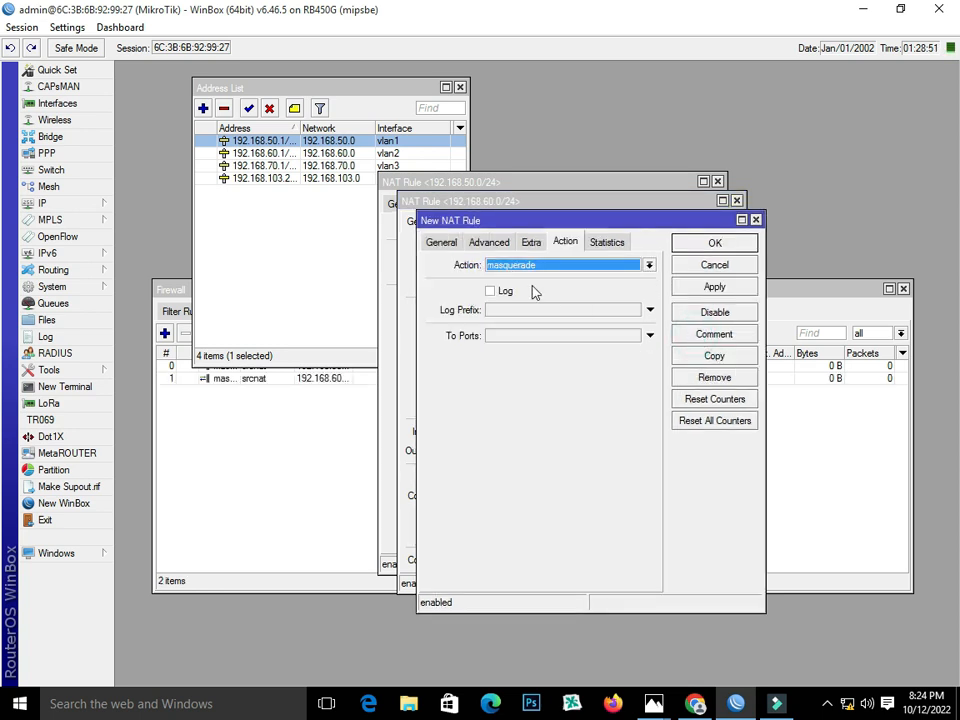
pyautogui.click(450, 243)
pyautogui.click(557, 284)
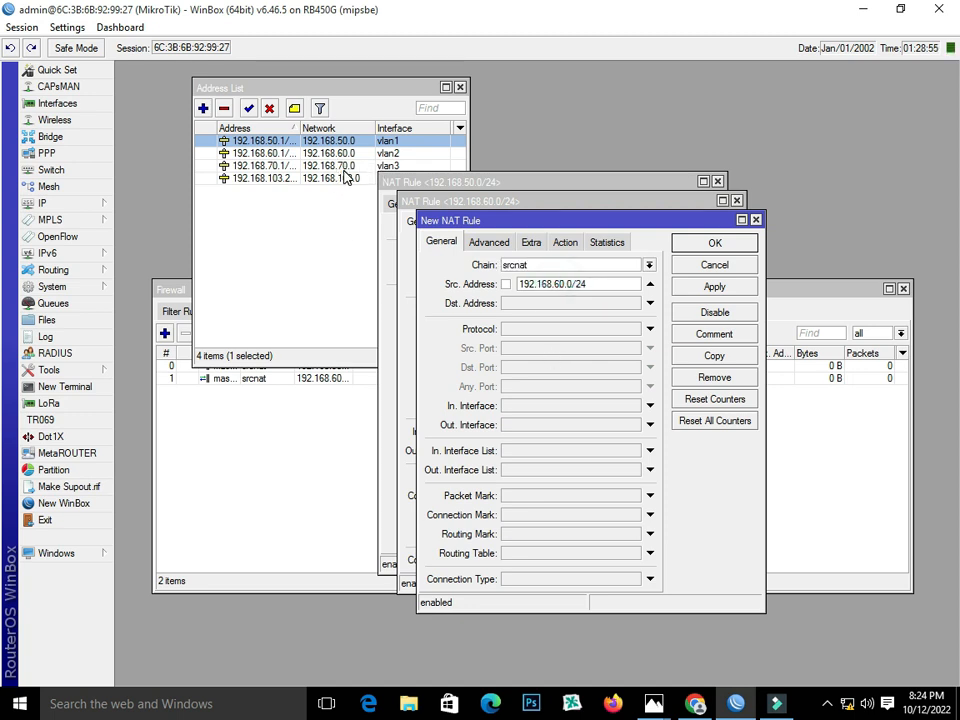
pyautogui.press('BackSpace')
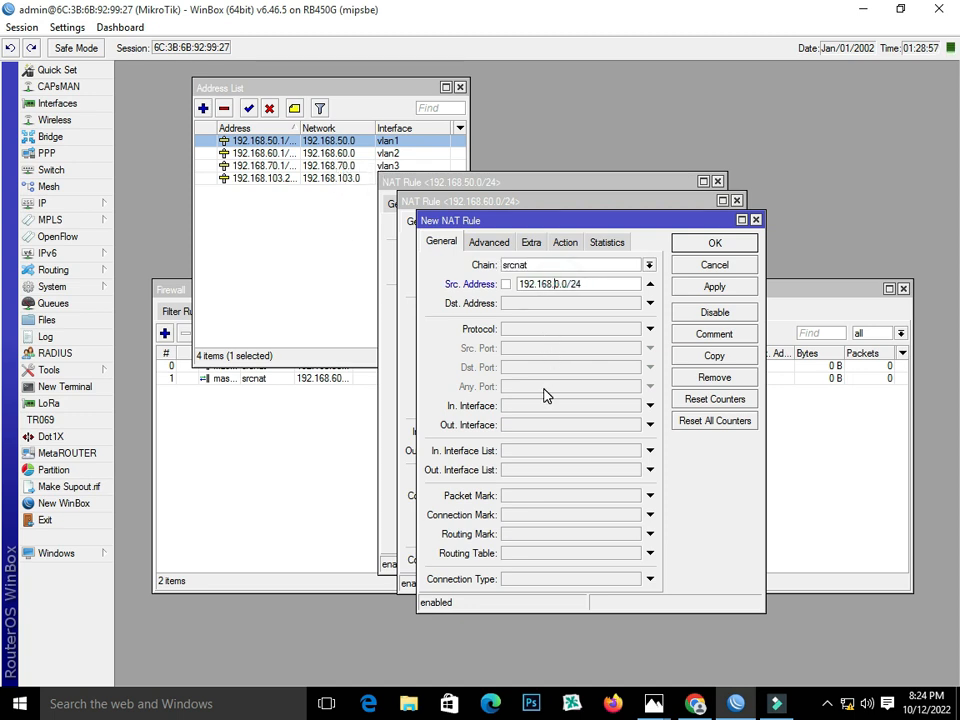
pyautogui.write('7')
pyautogui.click(748, 285)
# Close the three rule windows, the IP address list and the Firewall window.
pyautogui.click(728, 246)
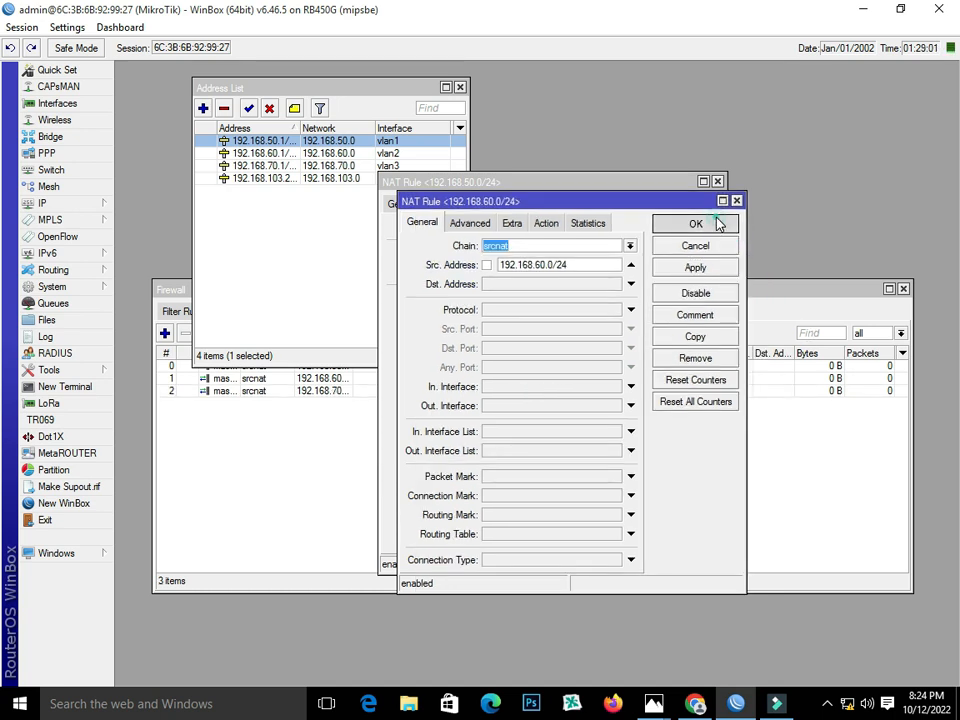
pyautogui.click(716, 223)
pyautogui.click(700, 205)
pyautogui.click(460, 88)
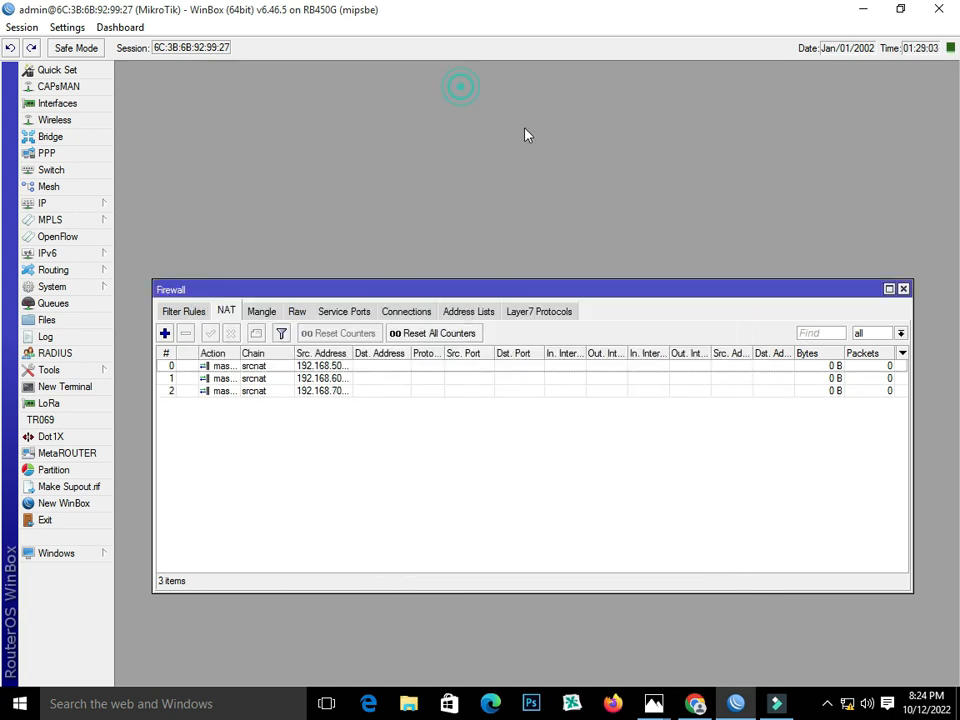
pyautogui.click(903, 289)
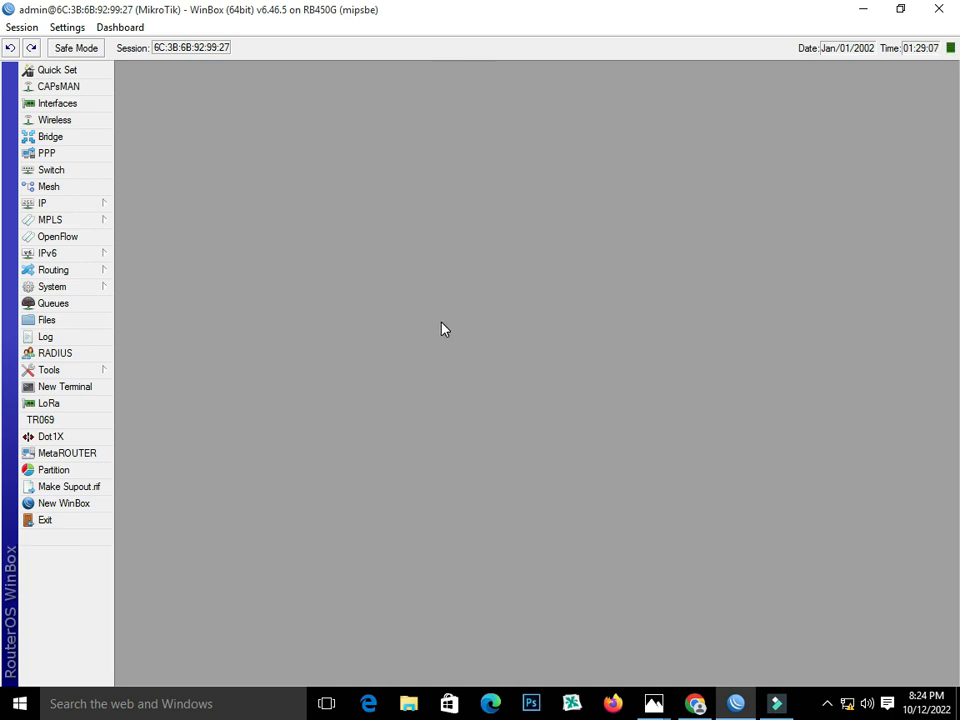
# Set DNS servers 8.8.8.8 and 8.8.4.4 with Allow Remote Requests enabled, then apply.
pyautogui.click(64, 203)
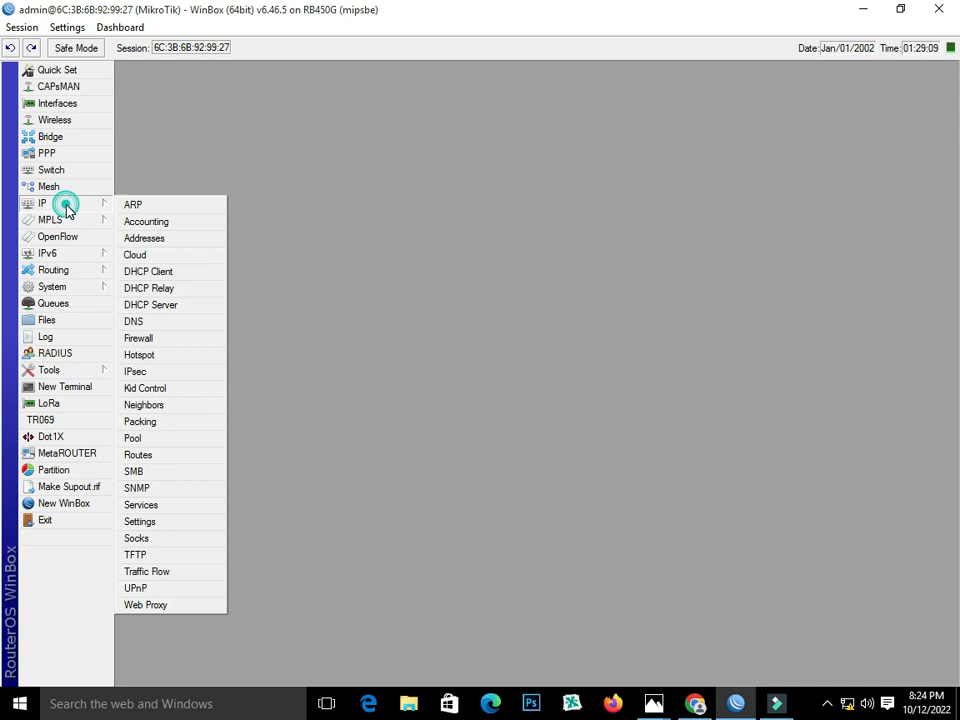
pyautogui.click(135, 321)
pyautogui.click(514, 249)
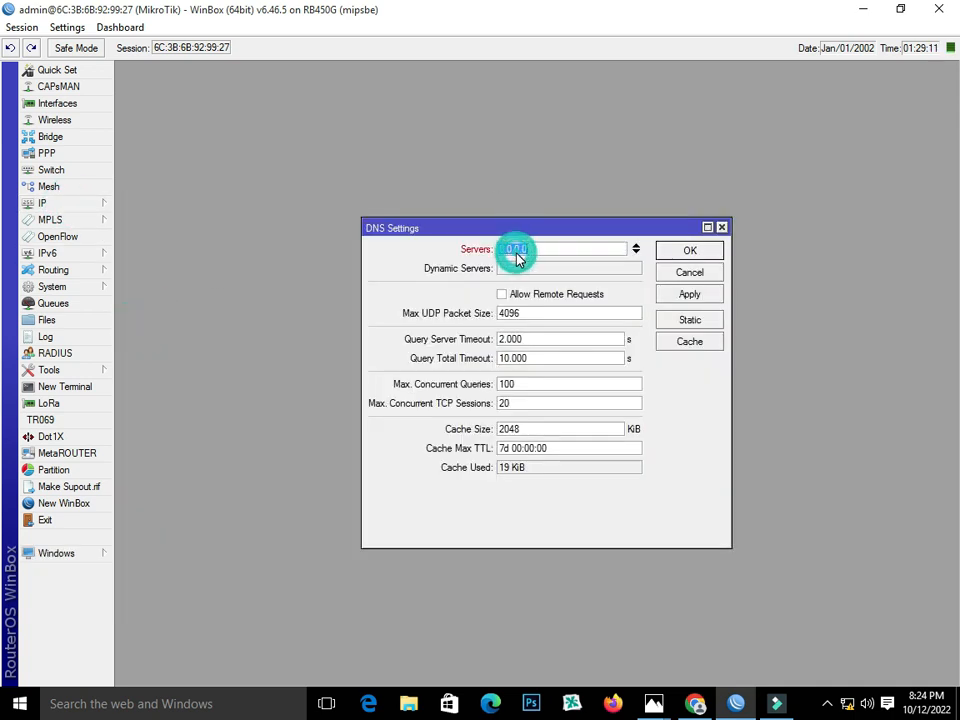
pyautogui.write('8.8.8')
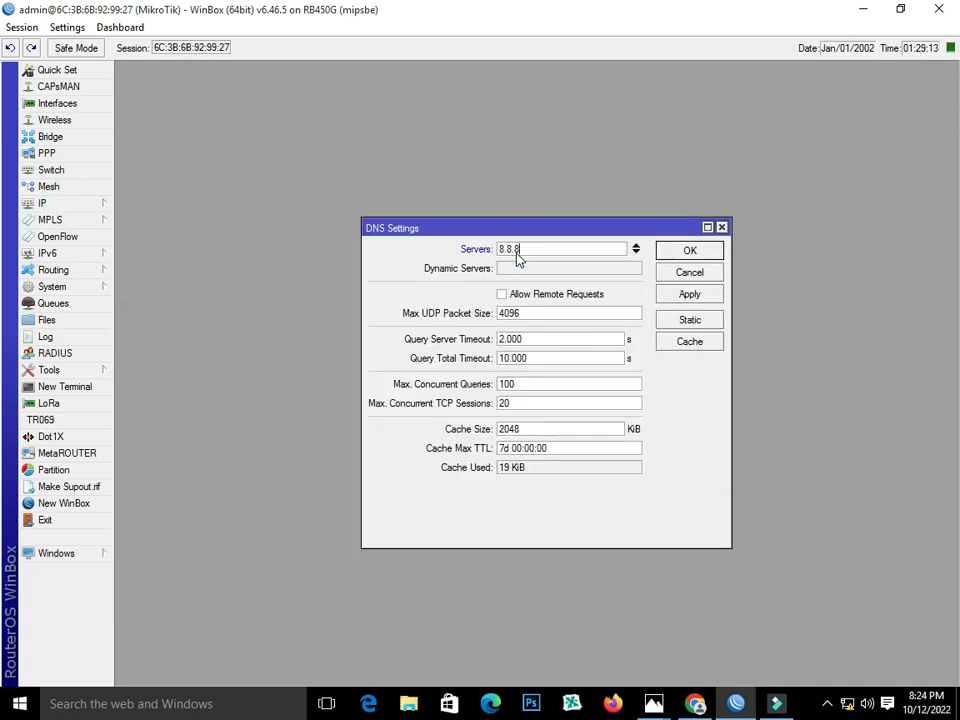
pyautogui.write('.8')
pyautogui.click(547, 270)
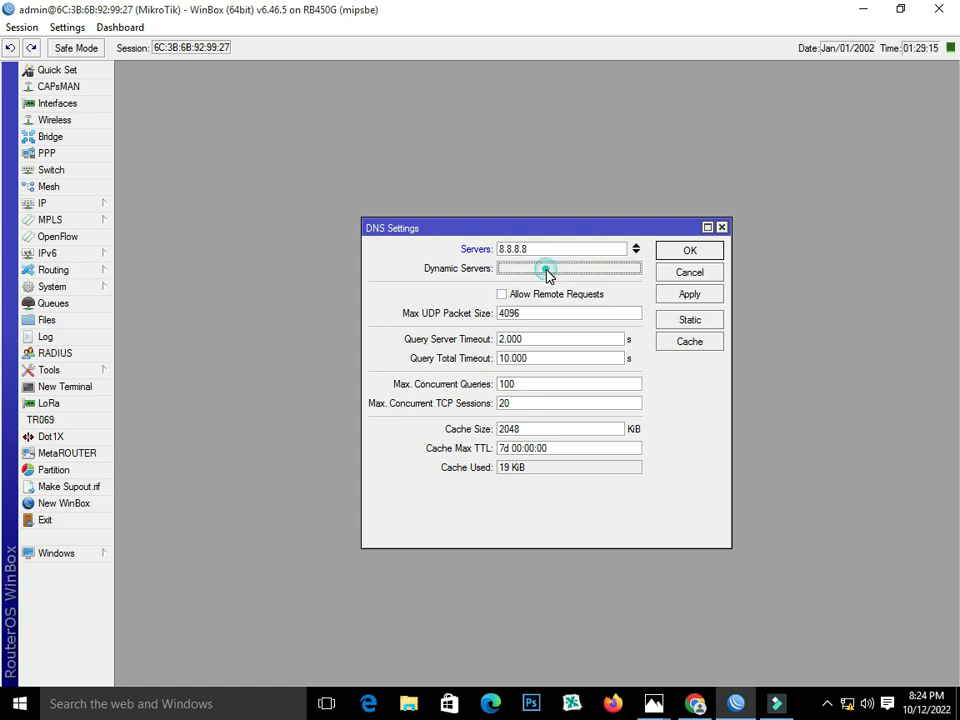
pyautogui.click(636, 253)
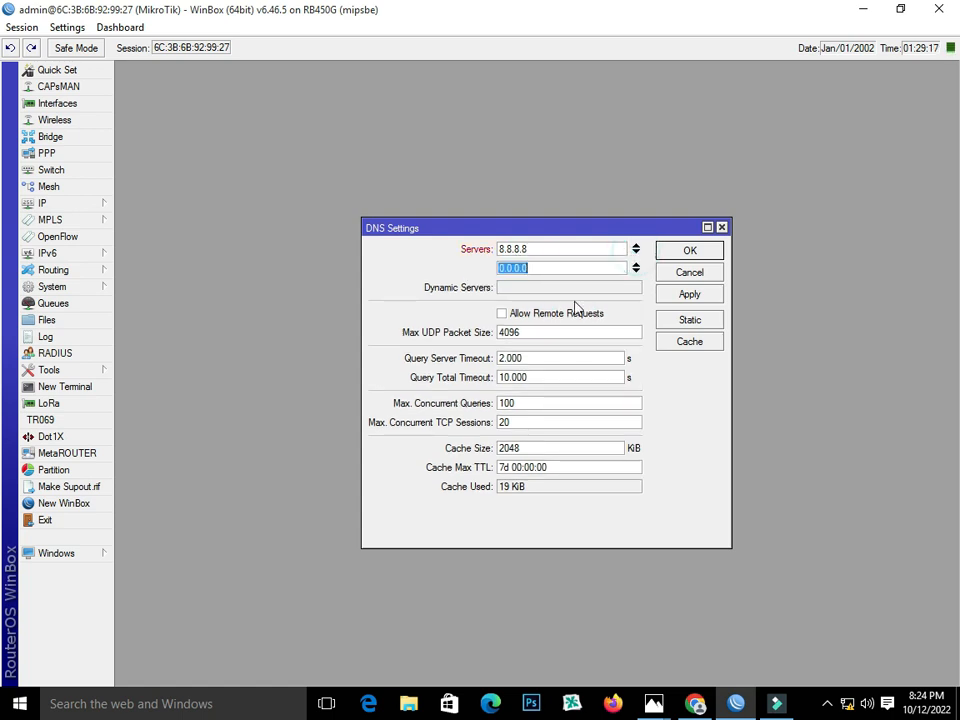
pyautogui.write('8.8.4.4')
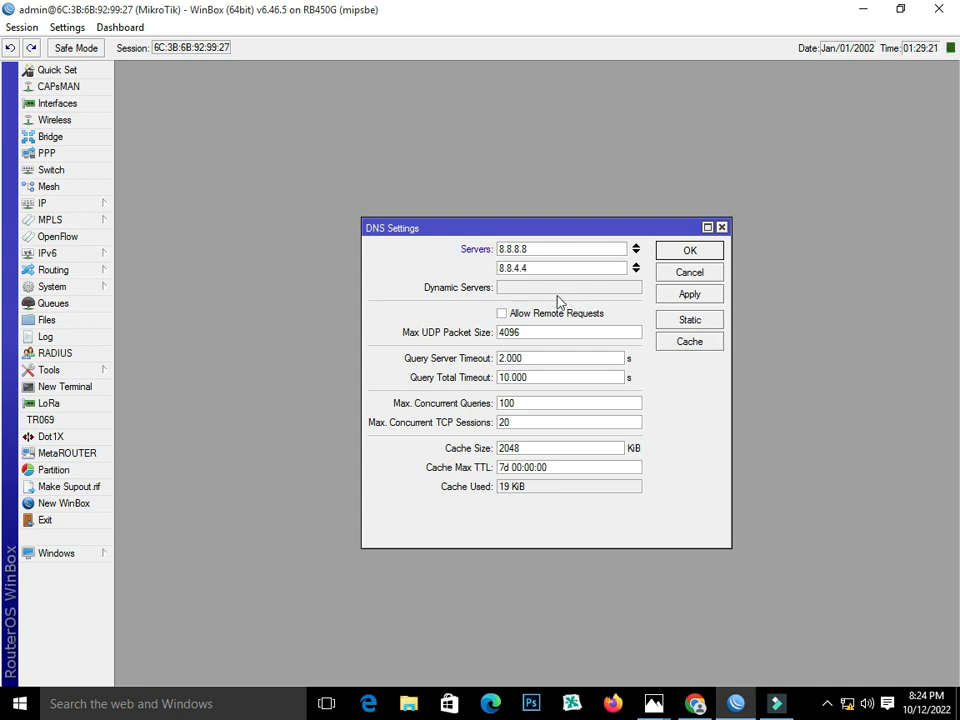
pyautogui.click(508, 313)
pyautogui.click(687, 296)
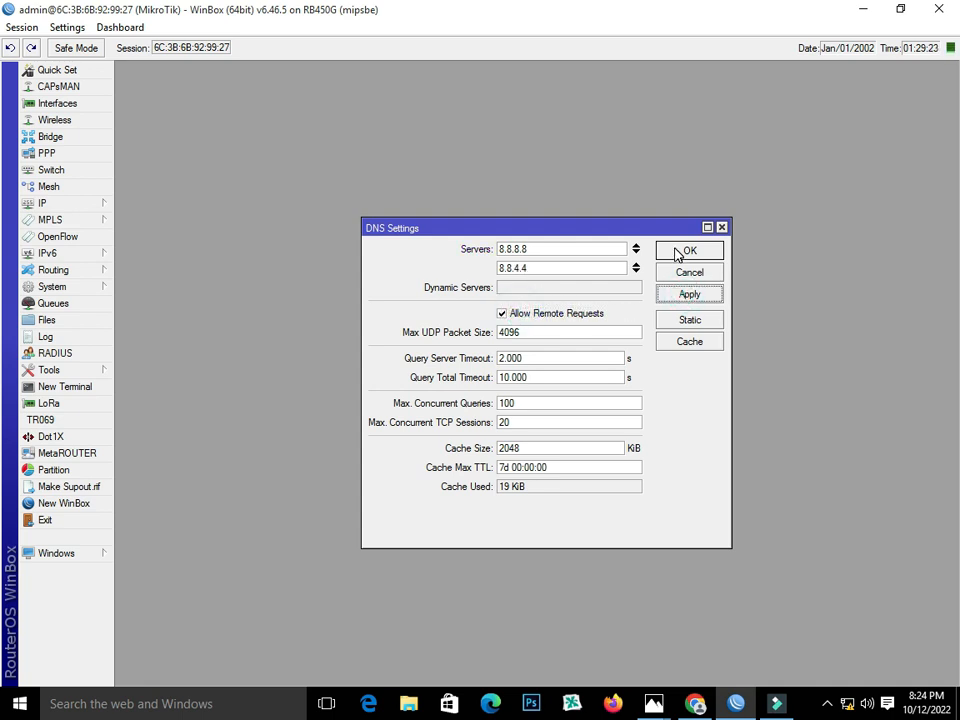
pyautogui.click(680, 251)
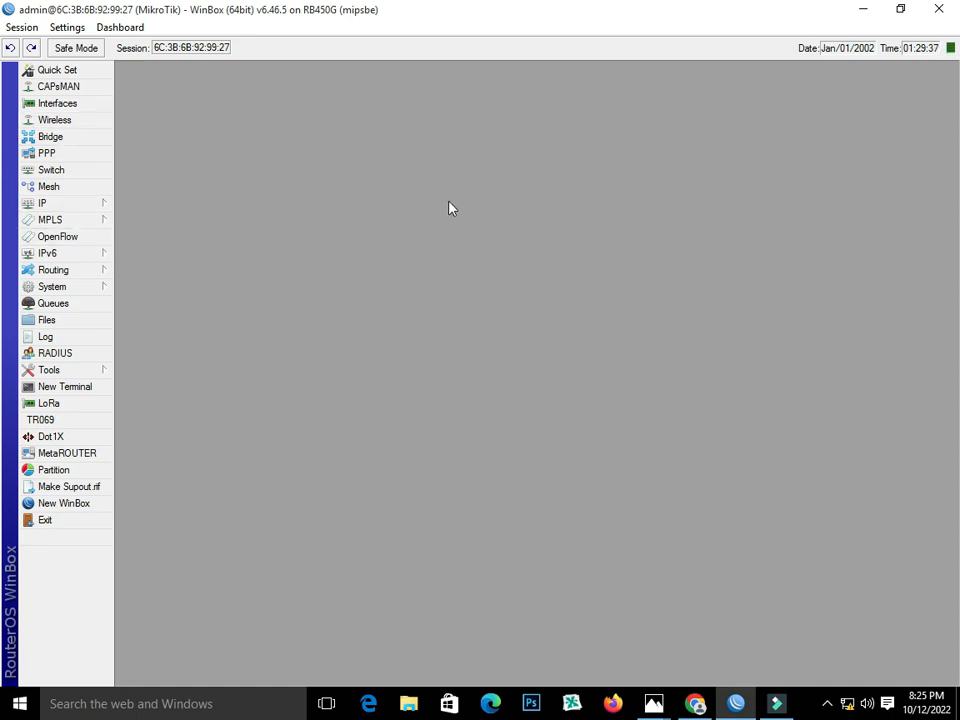
# Add IP pool 'pppoe' with the range 13.13.13.2-13.13.13.254.
pyautogui.click(84, 206)
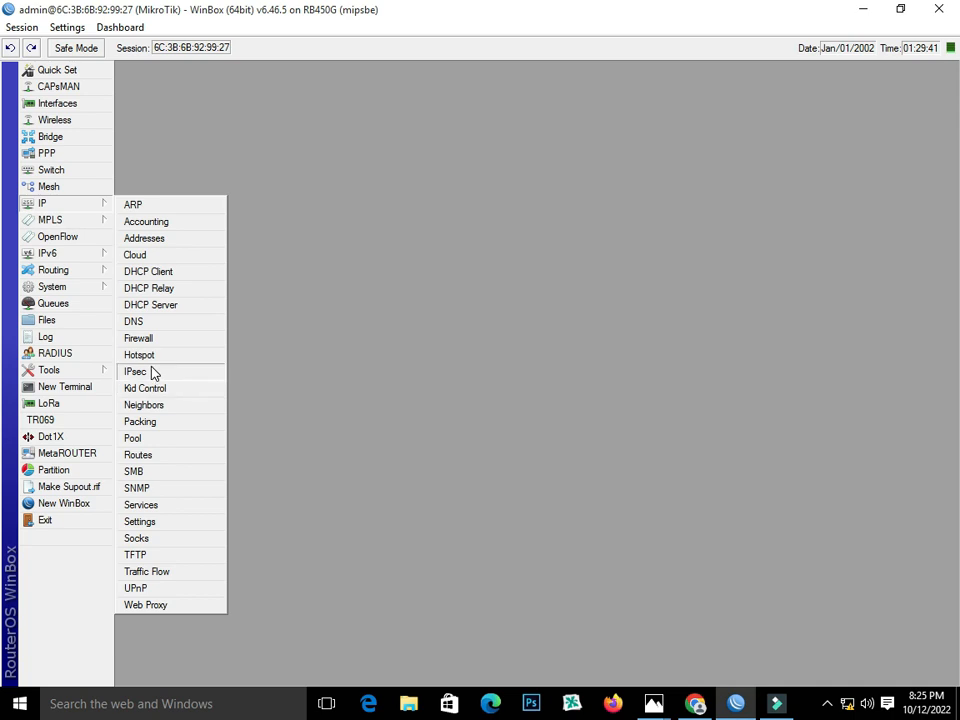
pyautogui.click(155, 440)
pyautogui.click(370, 269)
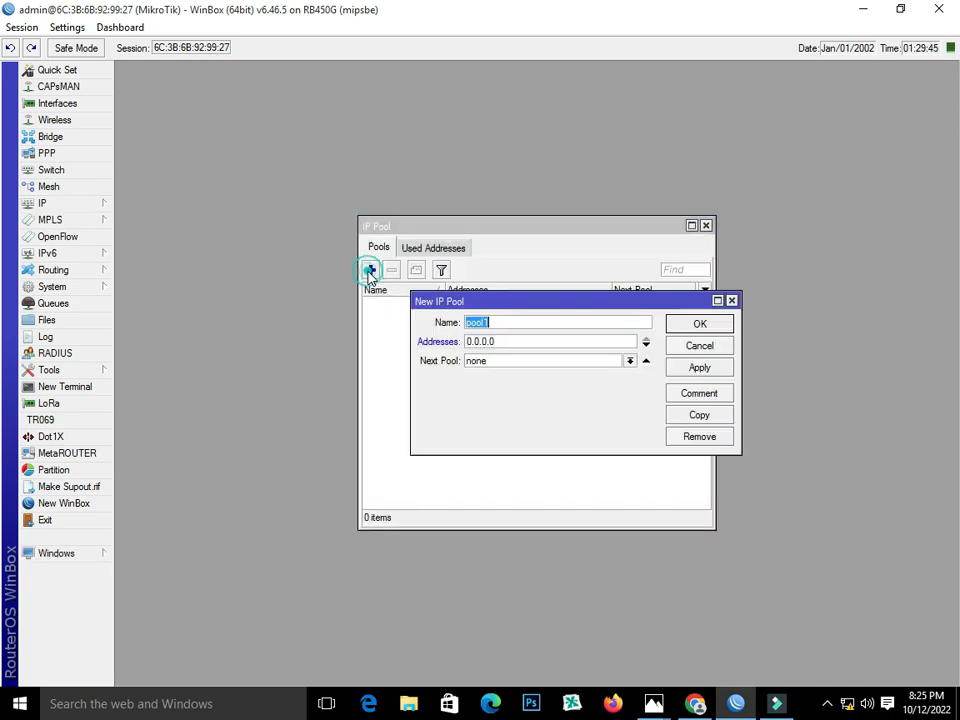
pyautogui.write('pppoe')
pyautogui.click(499, 343)
pyautogui.write('13.13.13.2-13.13.13.254')
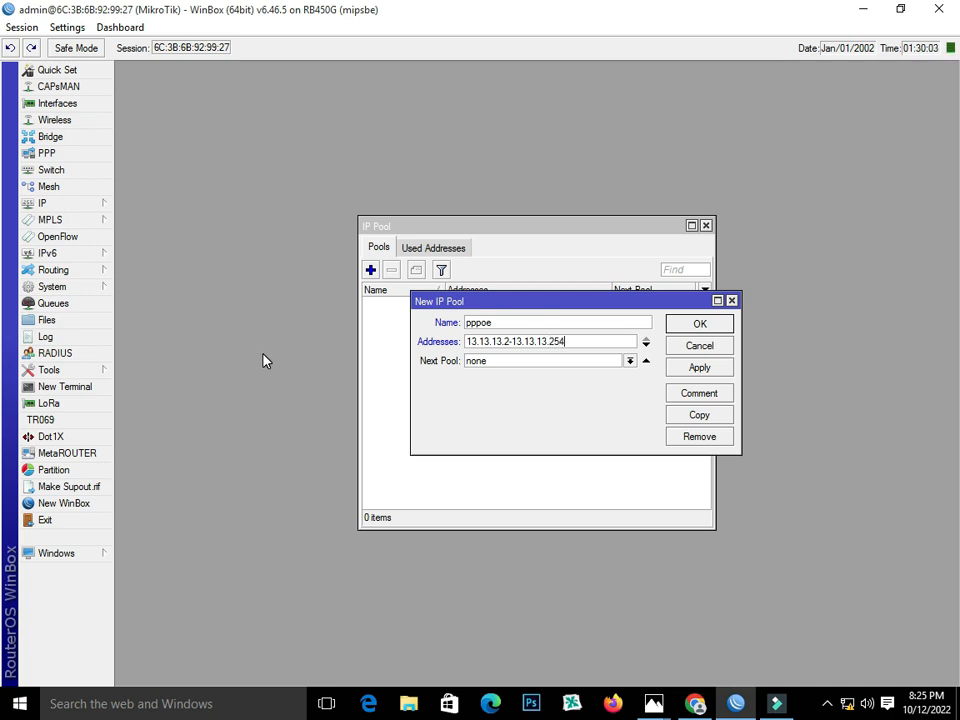
pyautogui.click(681, 366)
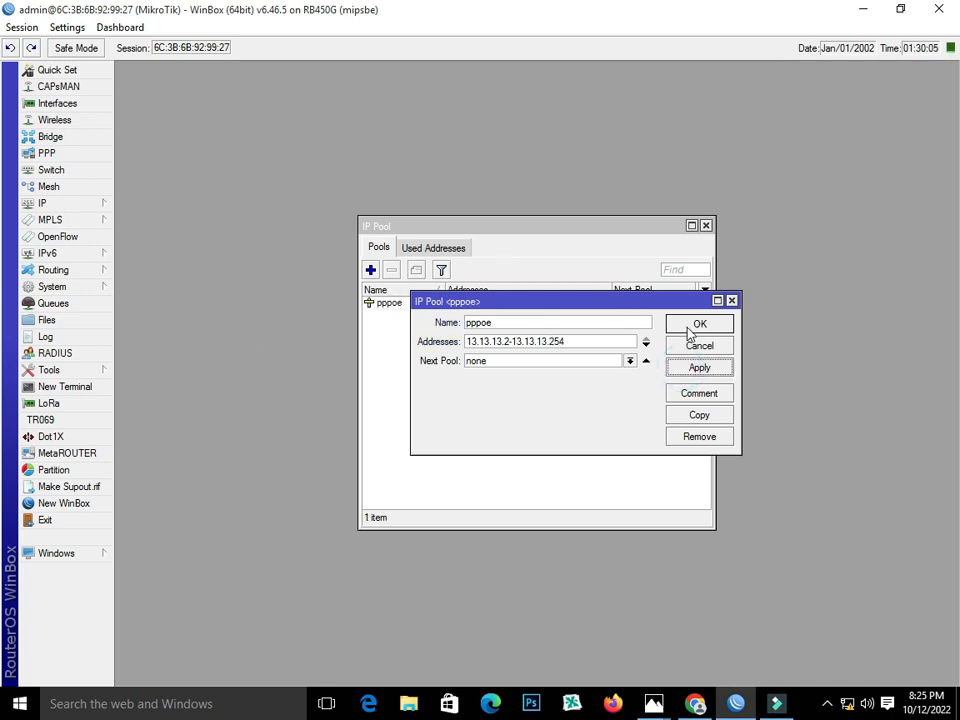
pyautogui.click(686, 323)
pyautogui.click(435, 302)
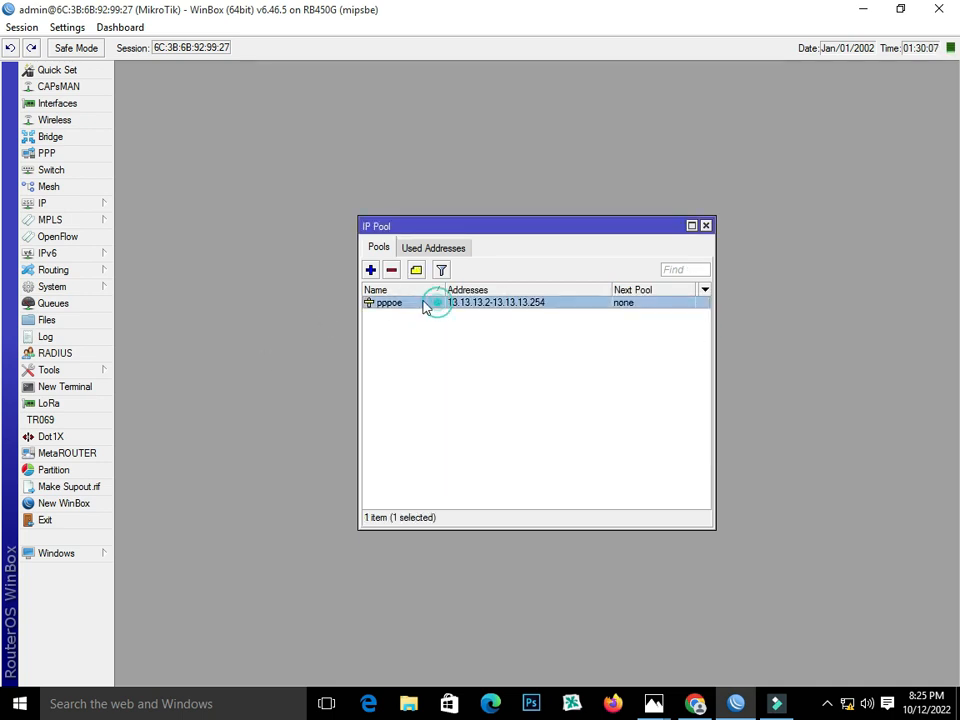
pyautogui.click(75, 203)
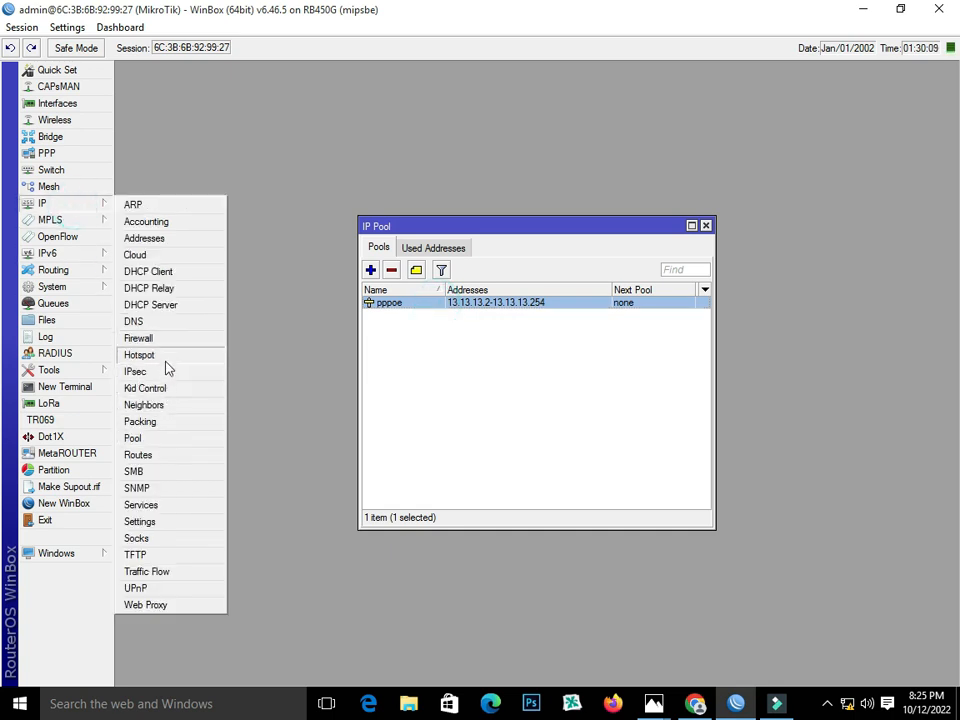
# Open the 192.168.70.0/24 NAT rule and duplicate it.
pyautogui.click(163, 343)
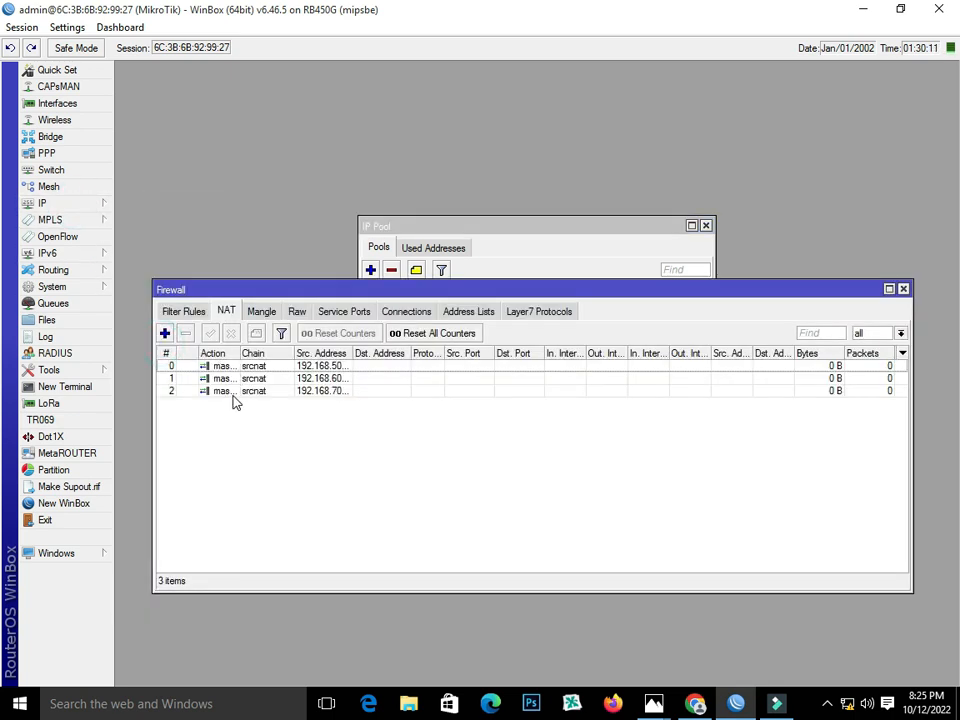
pyautogui.click(230, 392)
pyautogui.doubleClick(230, 393)
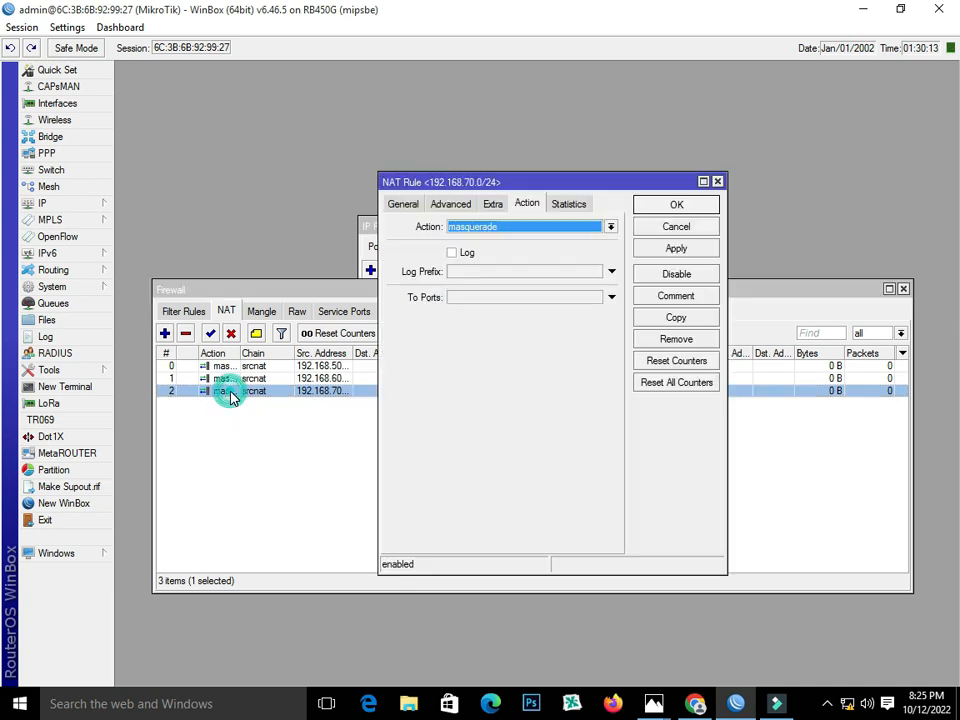
pyautogui.click(677, 318)
pyautogui.moveTo(516, 204); pyautogui.dragTo(589, 245)
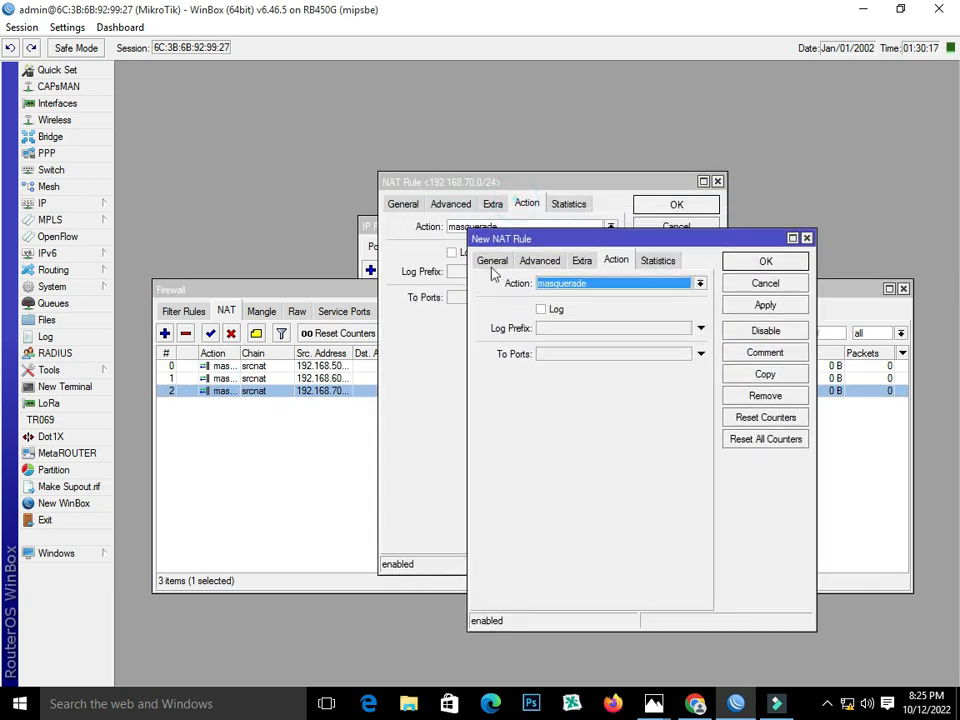
pyautogui.click(490, 263)
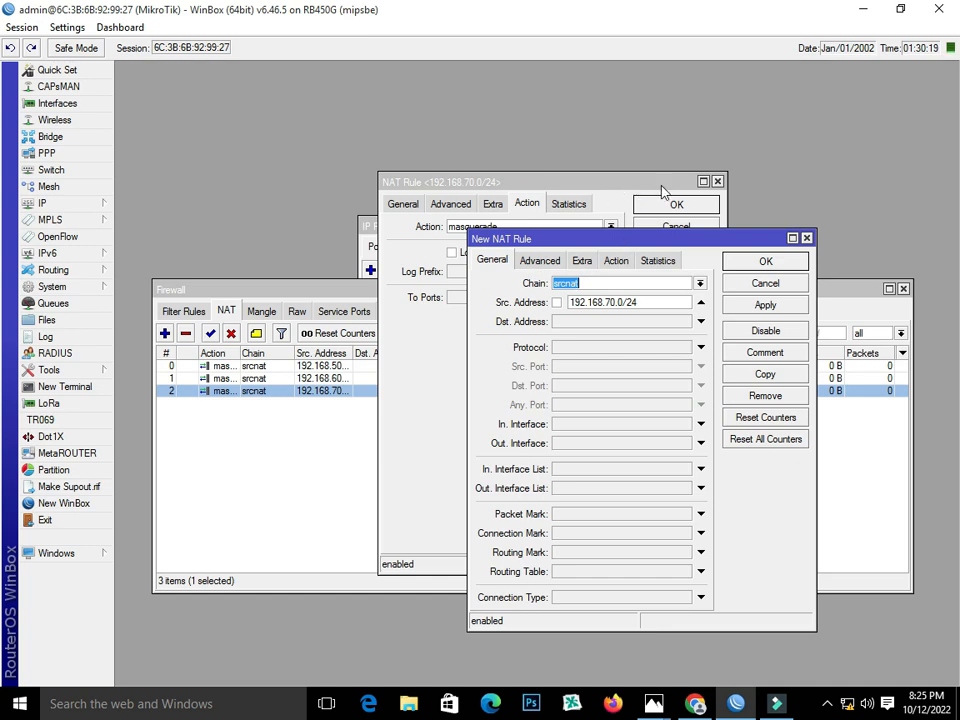
pyautogui.click(717, 181)
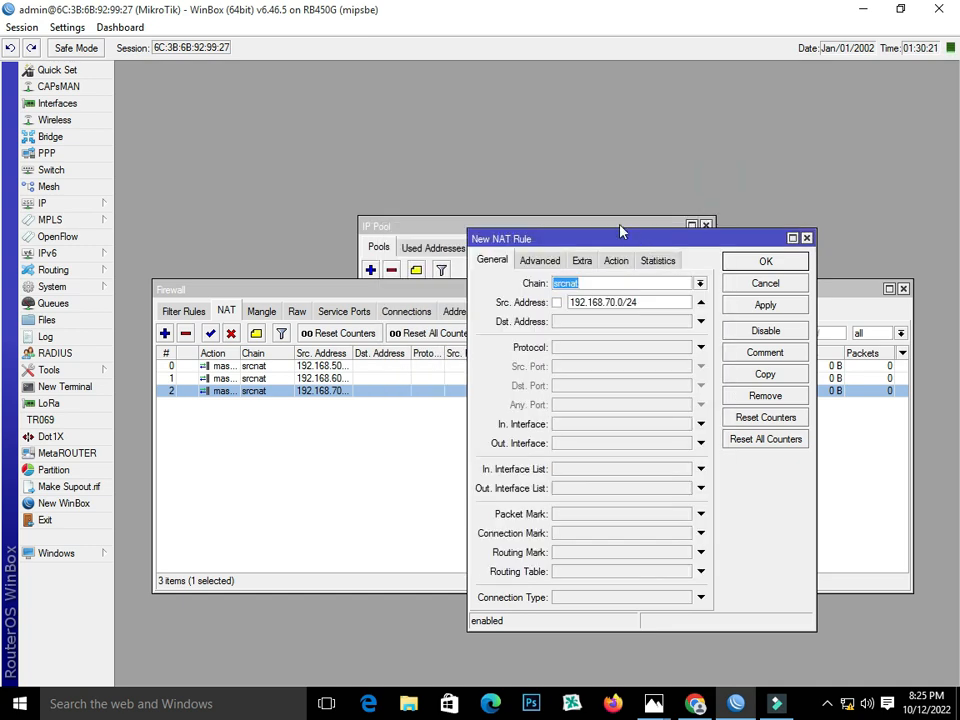
# Set the copy's source to 13.13.13.0/24, save it, and close the pool and Firewall windows.
pyautogui.moveTo(619, 222); pyautogui.dragTo(530, 106)
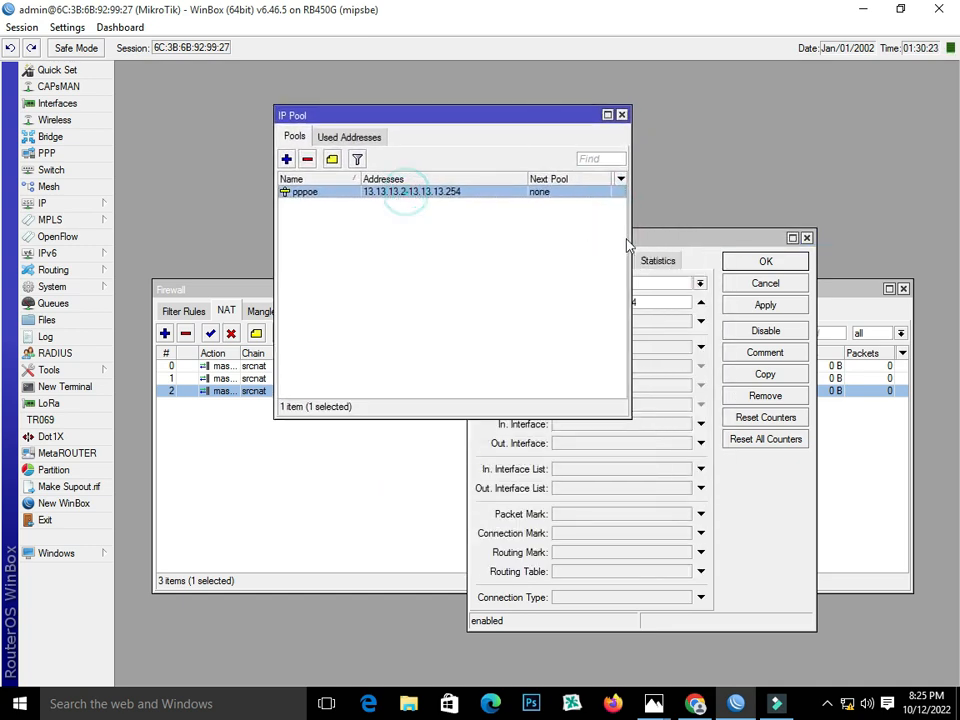
pyautogui.click(652, 238)
pyautogui.moveTo(616, 307); pyautogui.dragTo(521, 306)
pyautogui.write('13.13.1')
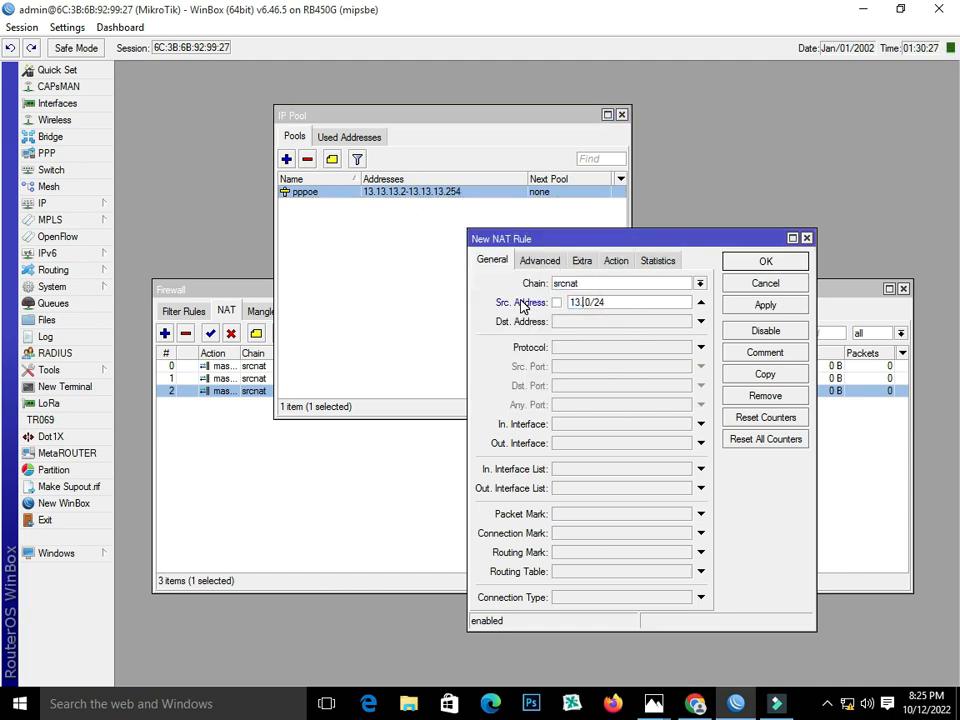
pyautogui.write('3')
pyautogui.click(765, 305)
pyautogui.click(765, 260)
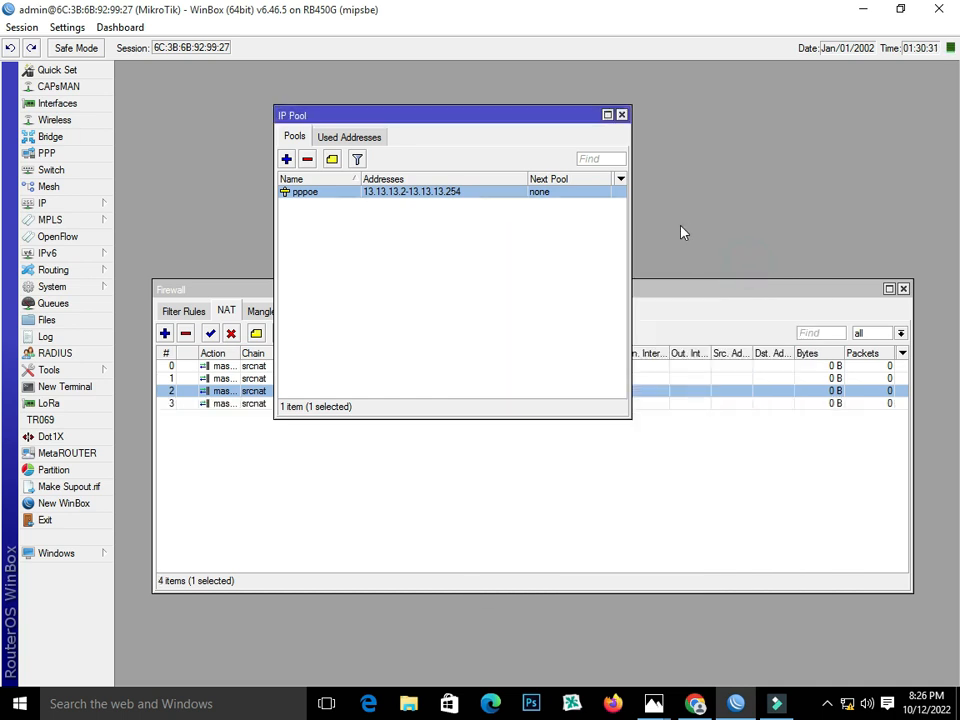
pyautogui.click(621, 115)
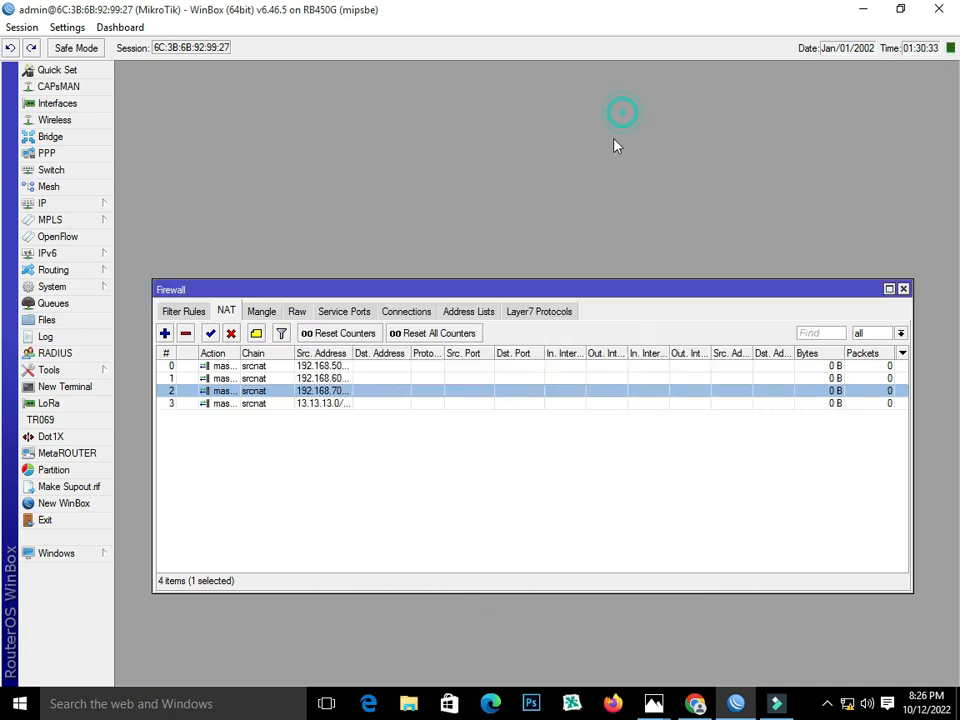
pyautogui.click(903, 289)
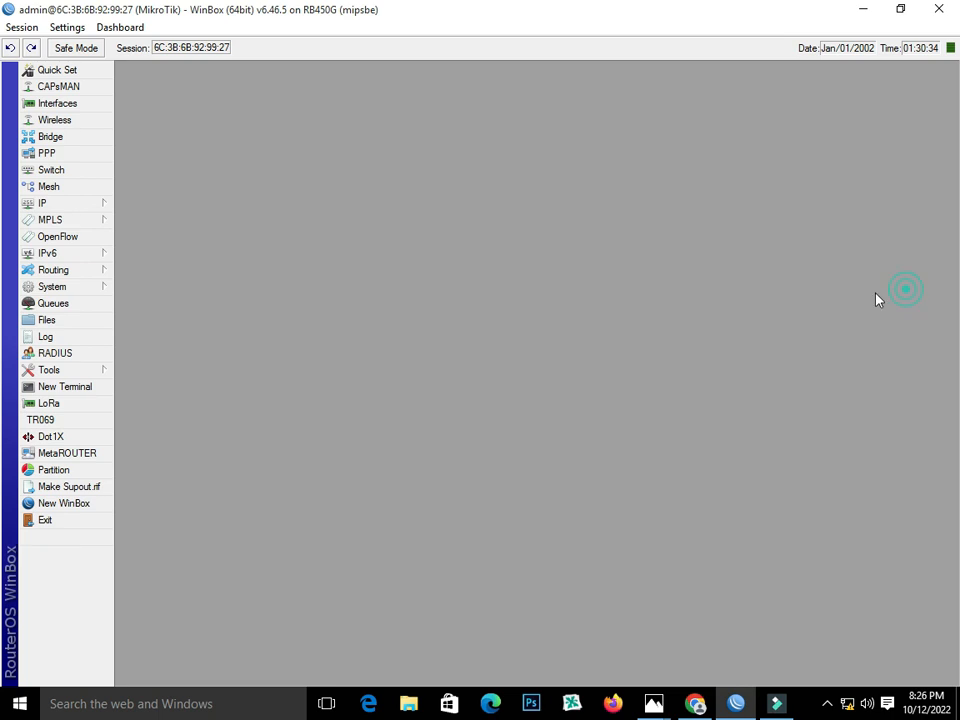
# Add PPPoE service vlan1 on the vlan1 interface with one session per host.
pyautogui.click(60, 155)
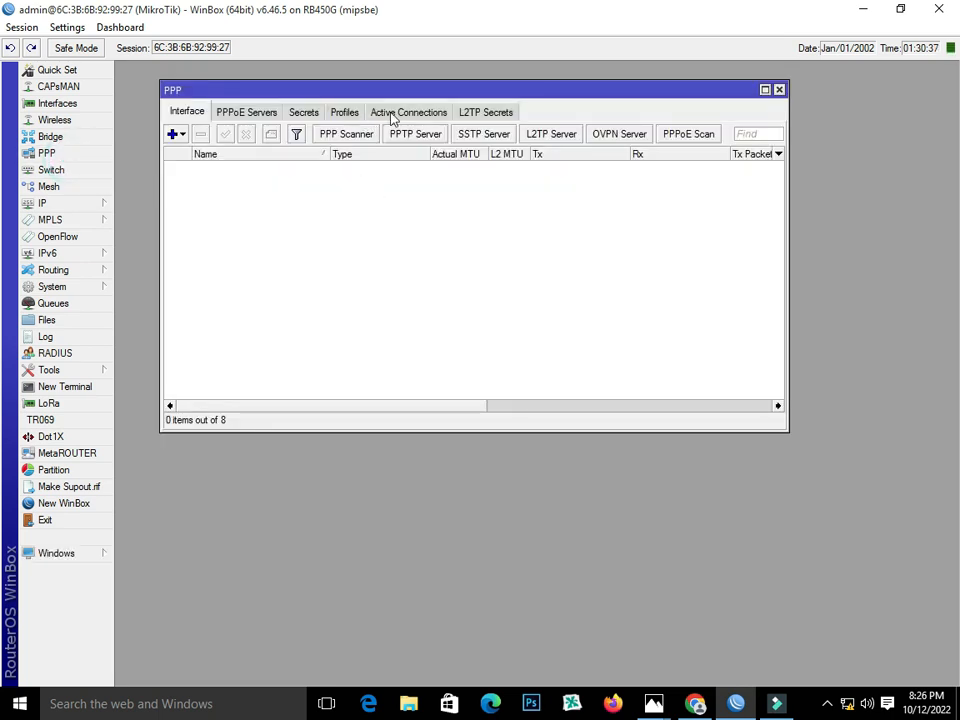
pyautogui.click(235, 112)
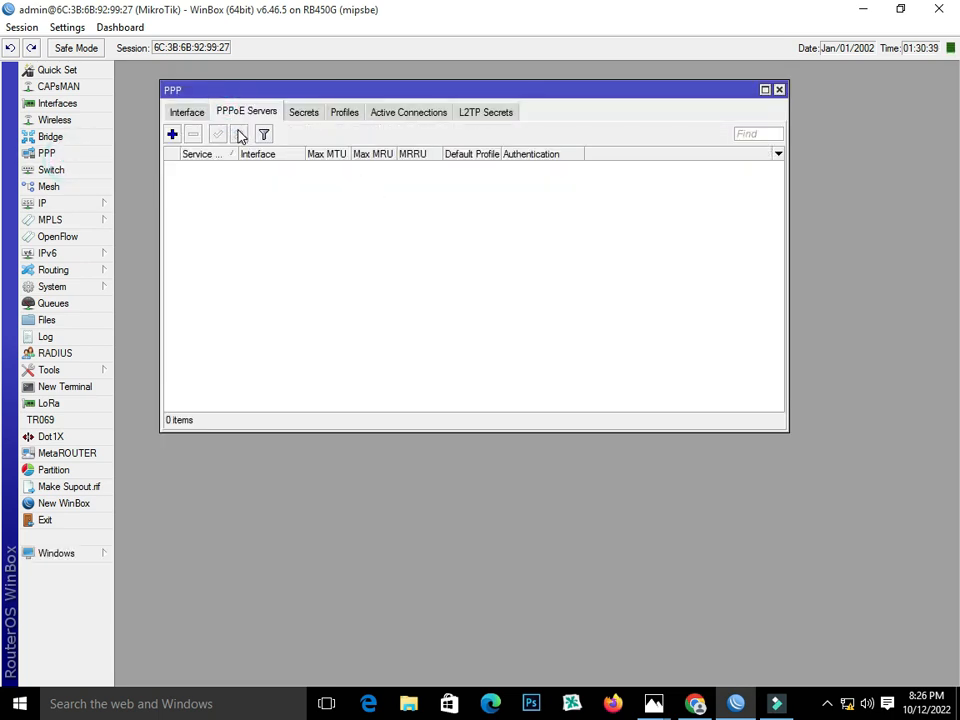
pyautogui.moveTo(340, 89); pyautogui.dragTo(390, 193)
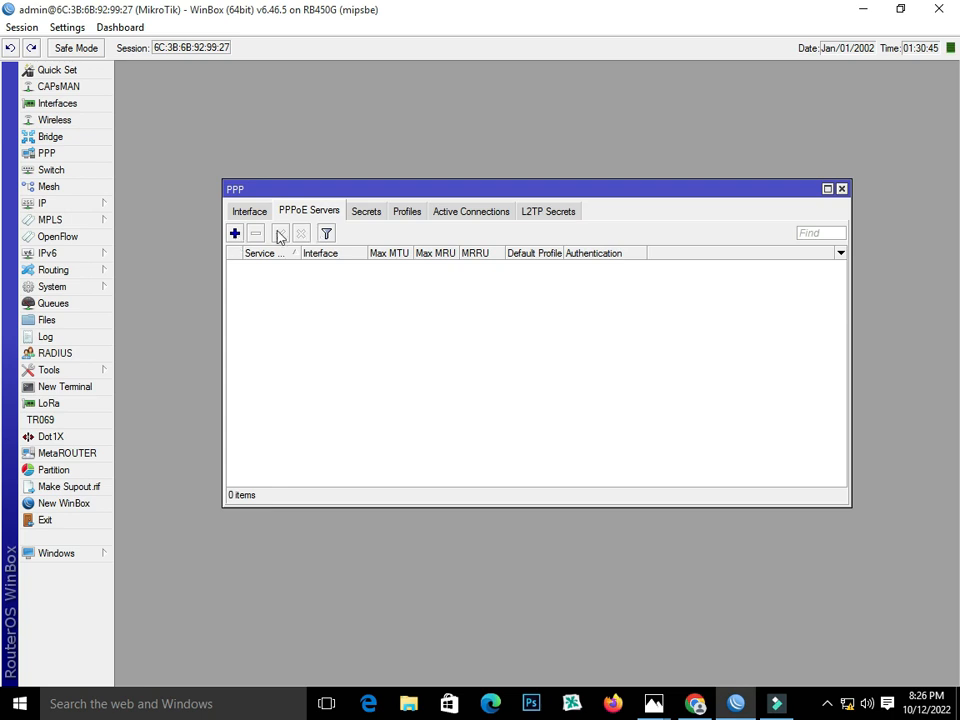
pyautogui.click(234, 234)
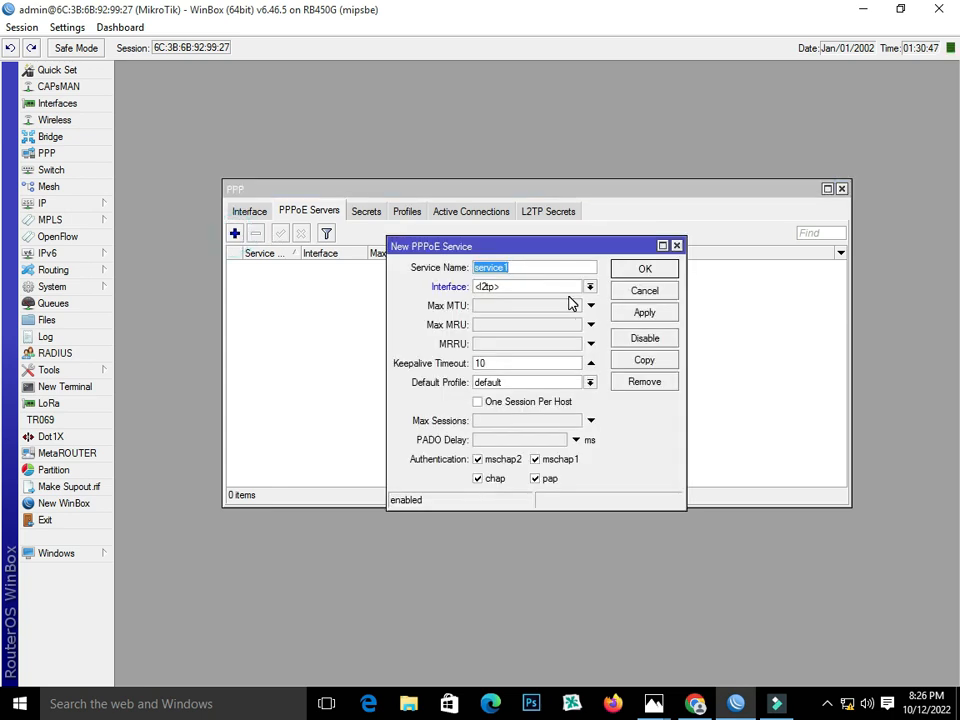
pyautogui.click(552, 267)
pyautogui.write('vlan1')
pyautogui.click(590, 287)
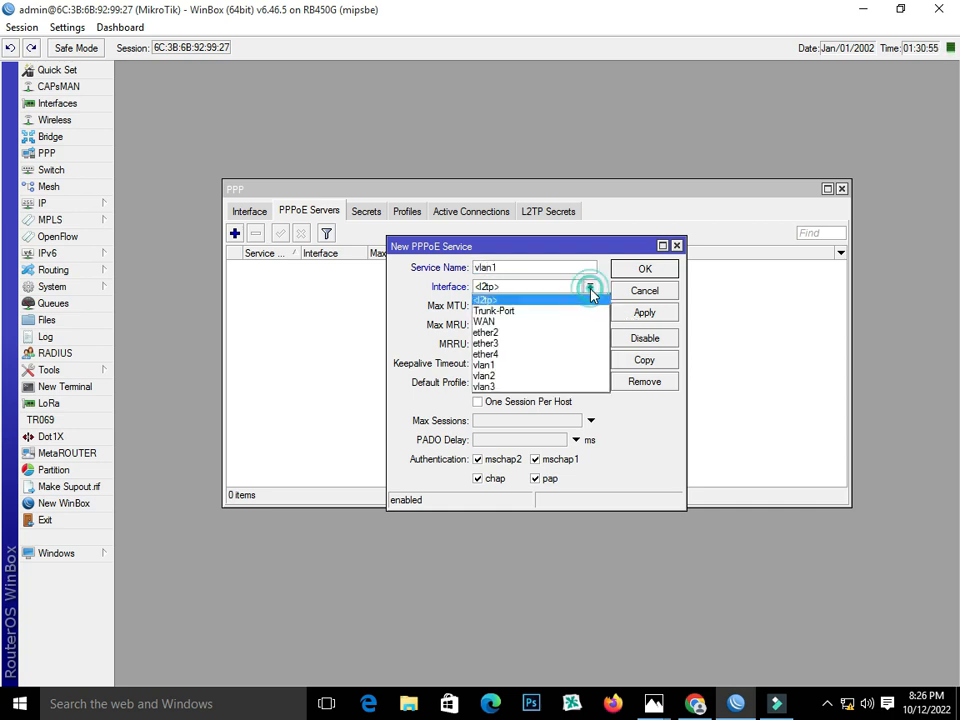
pyautogui.click(568, 365)
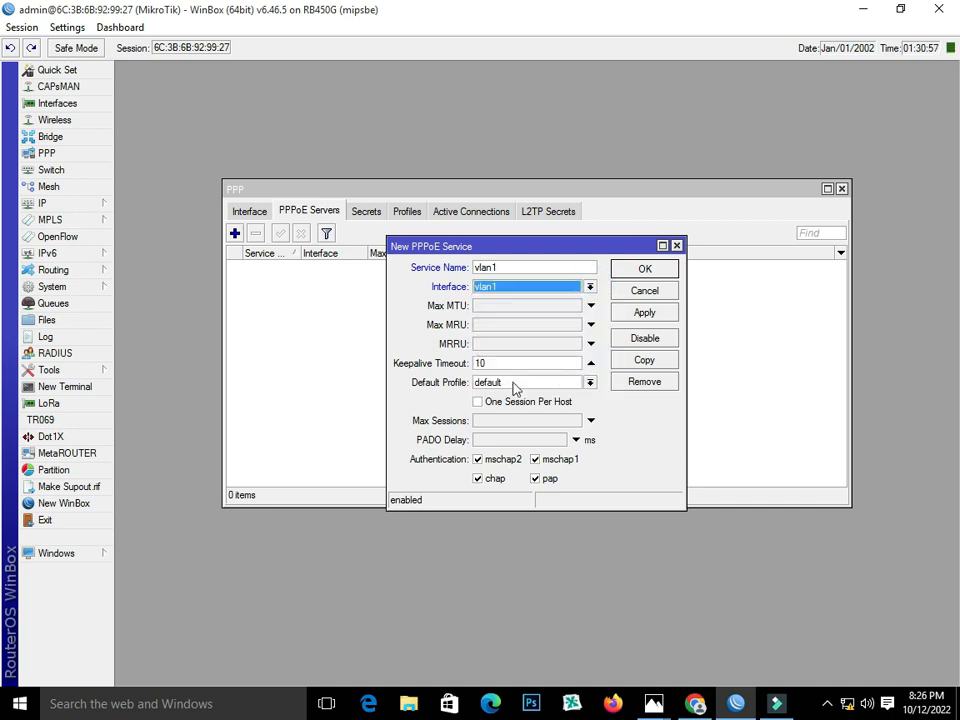
pyautogui.click(489, 404)
pyautogui.click(644, 312)
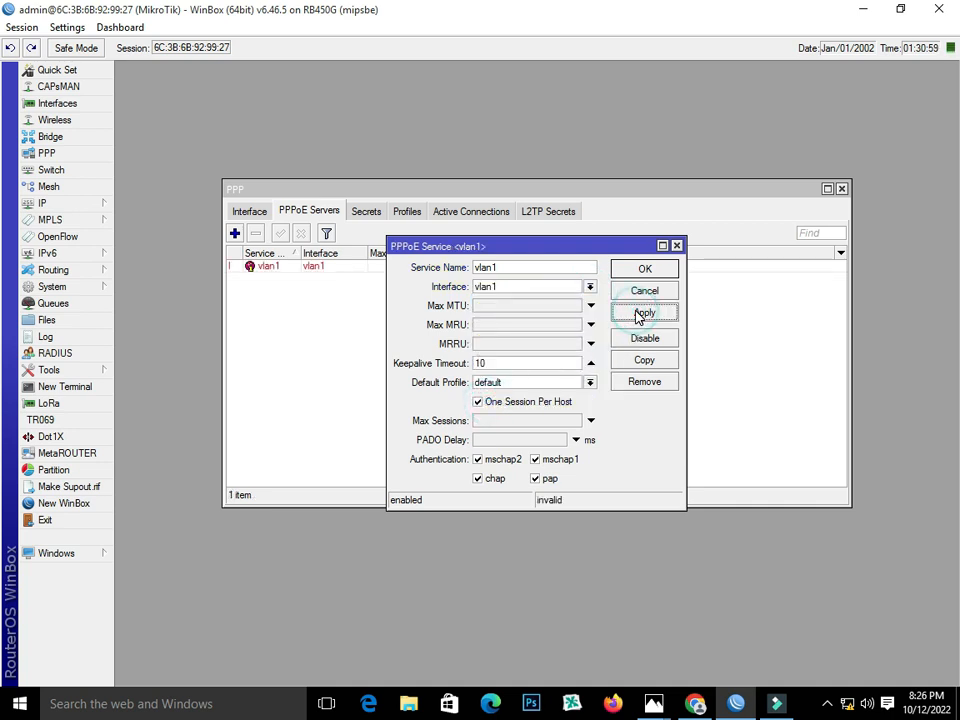
pyautogui.click(641, 270)
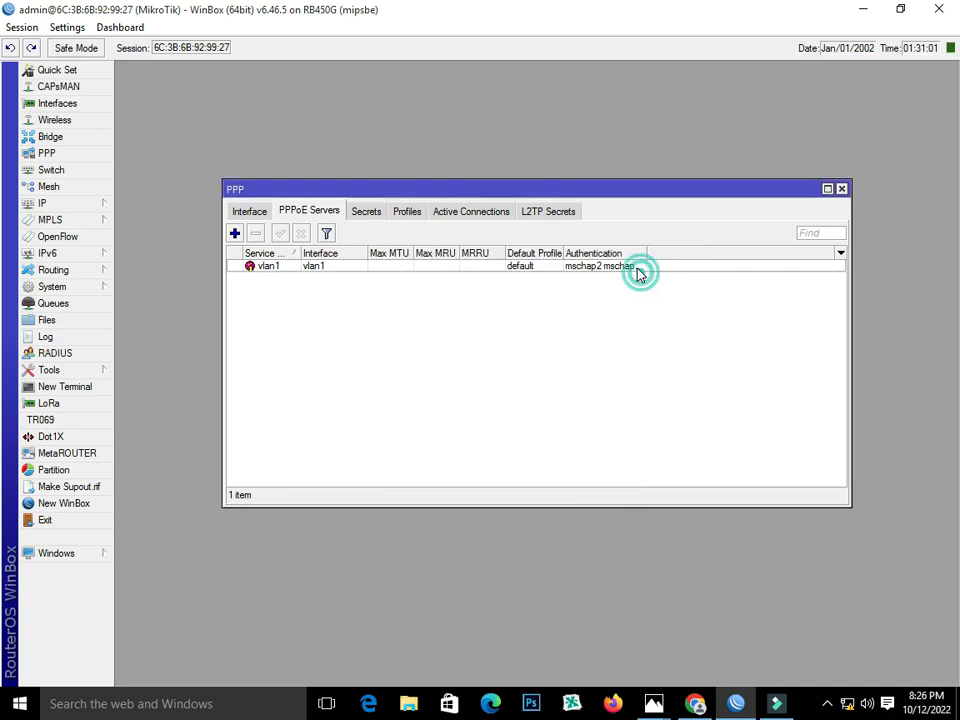
# Add PPPoE service vlan2 on the vlan2 interface with one session per host.
pyautogui.click(235, 233)
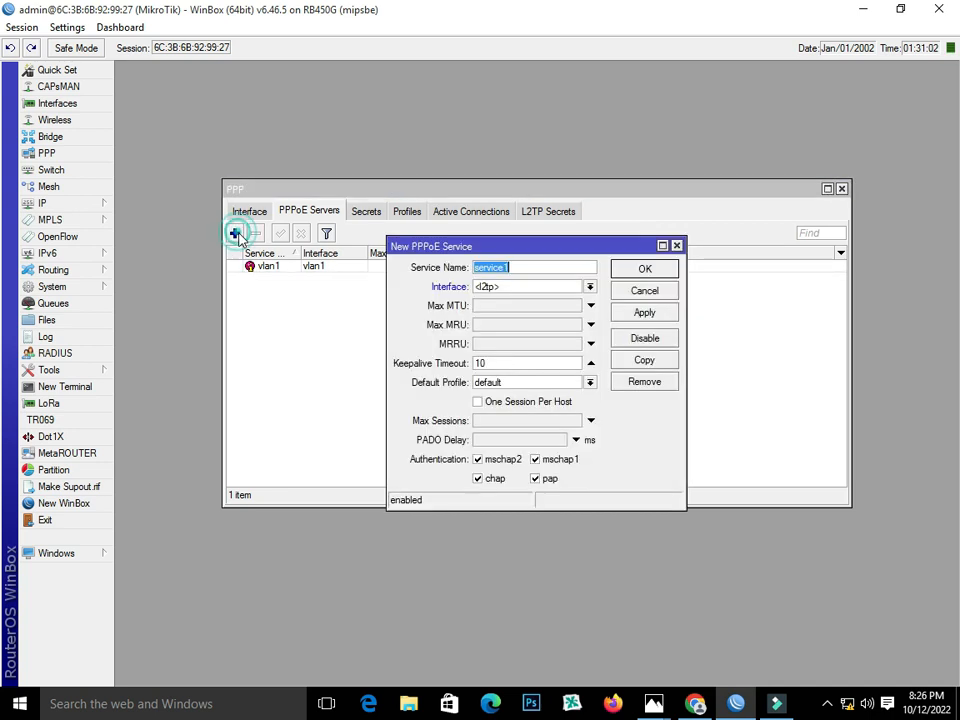
pyautogui.doubleClick(536, 268)
pyautogui.write('vlan2')
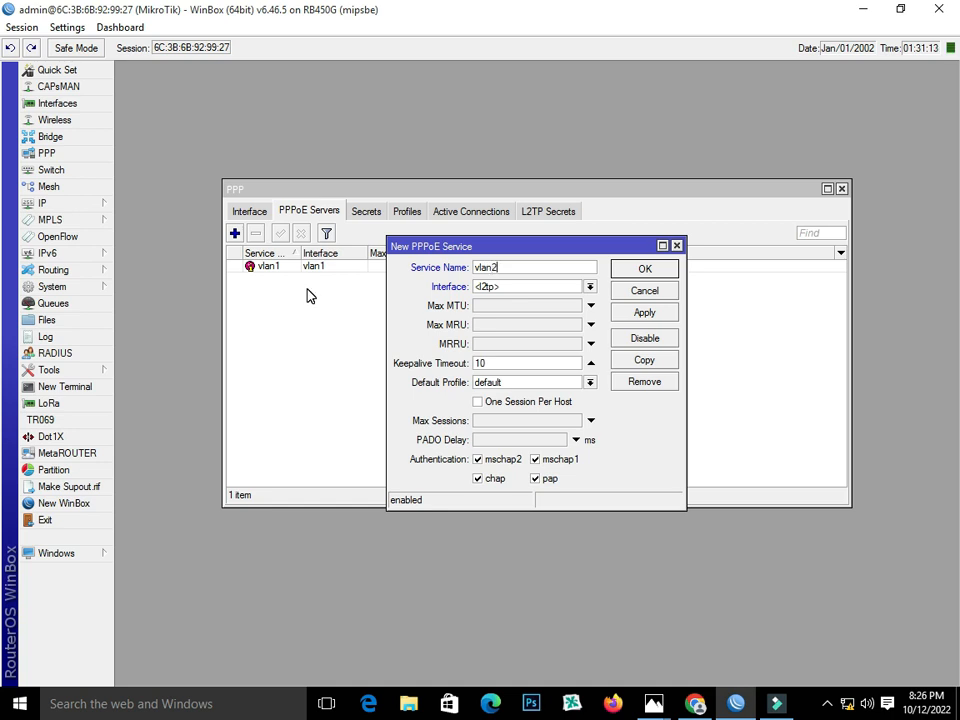
pyautogui.click(529, 287)
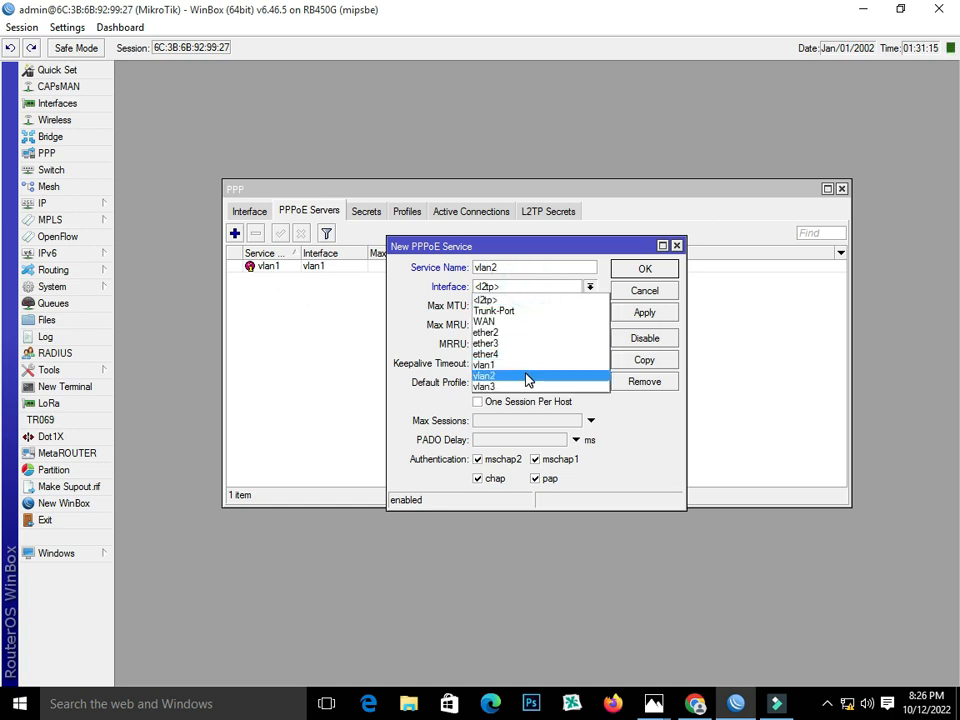
pyautogui.click(526, 376)
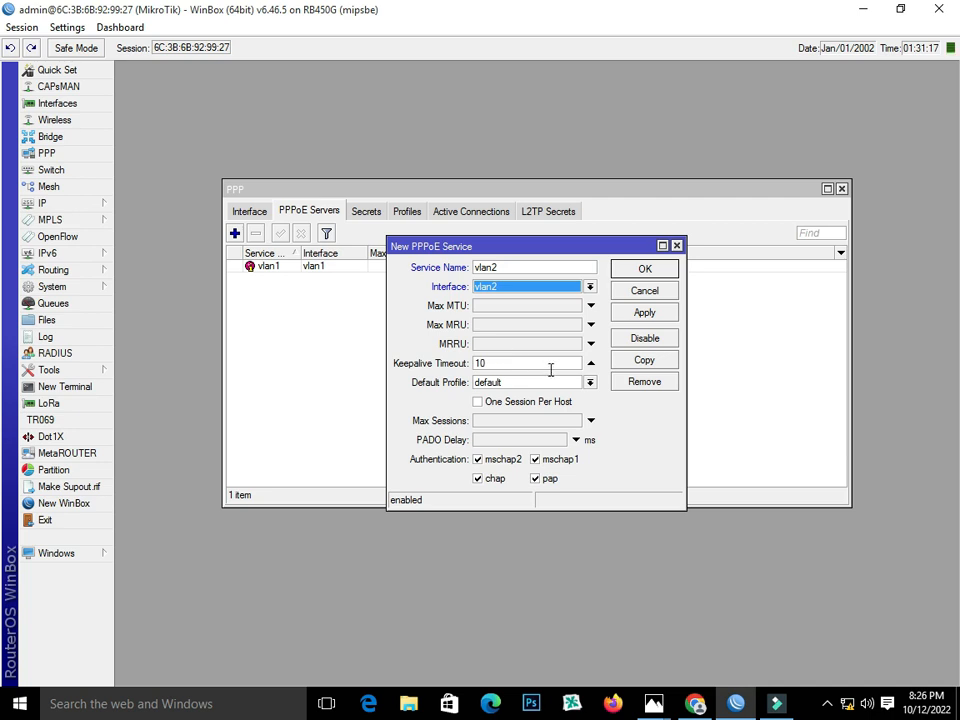
pyautogui.click(495, 402)
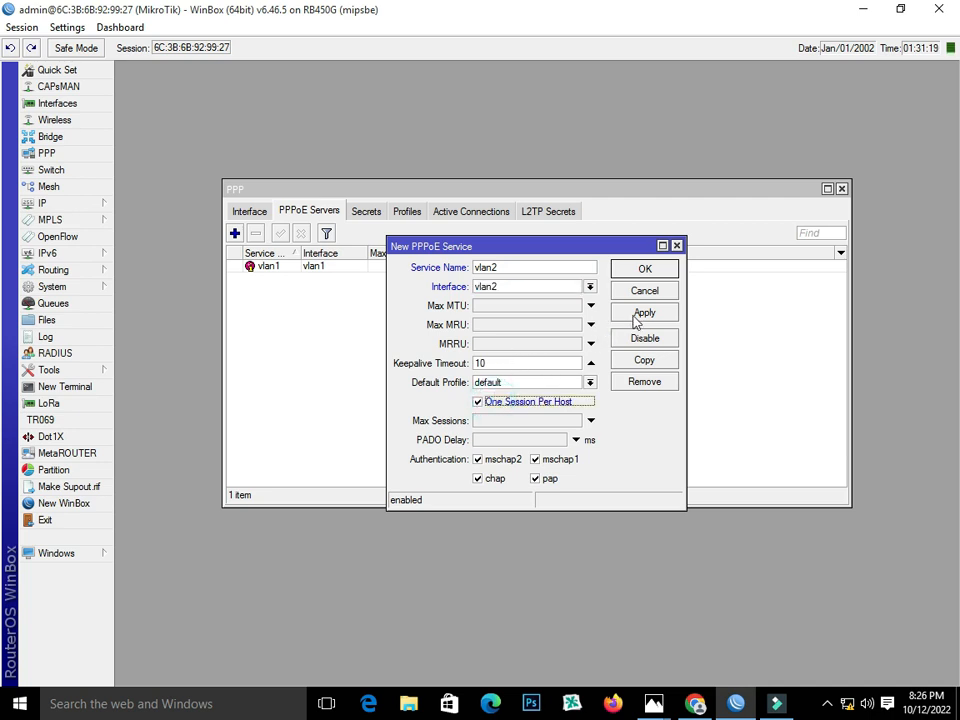
pyautogui.click(636, 316)
pyautogui.click(641, 271)
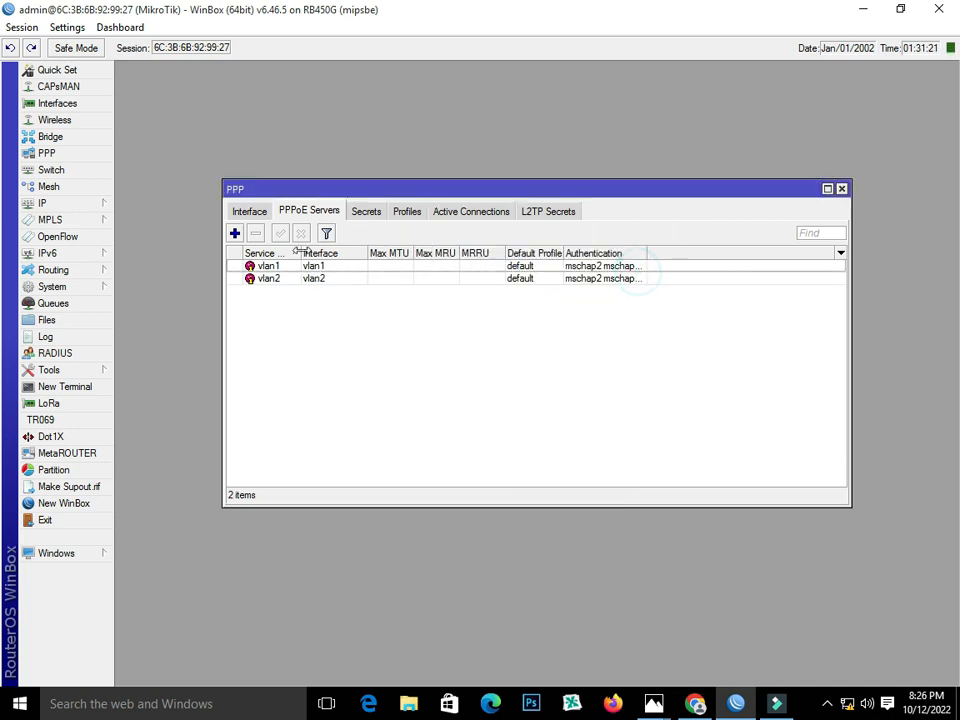
# Add PPPoE service vlan3 on the vlan3 interface with one session per host.
pyautogui.click(234, 233)
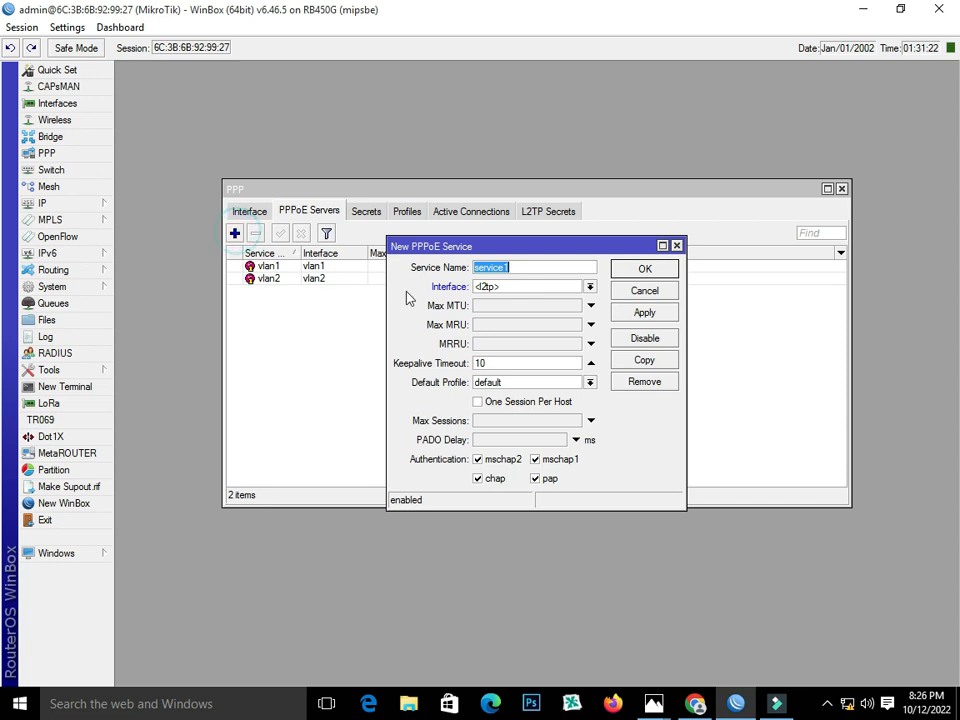
pyautogui.click(530, 290)
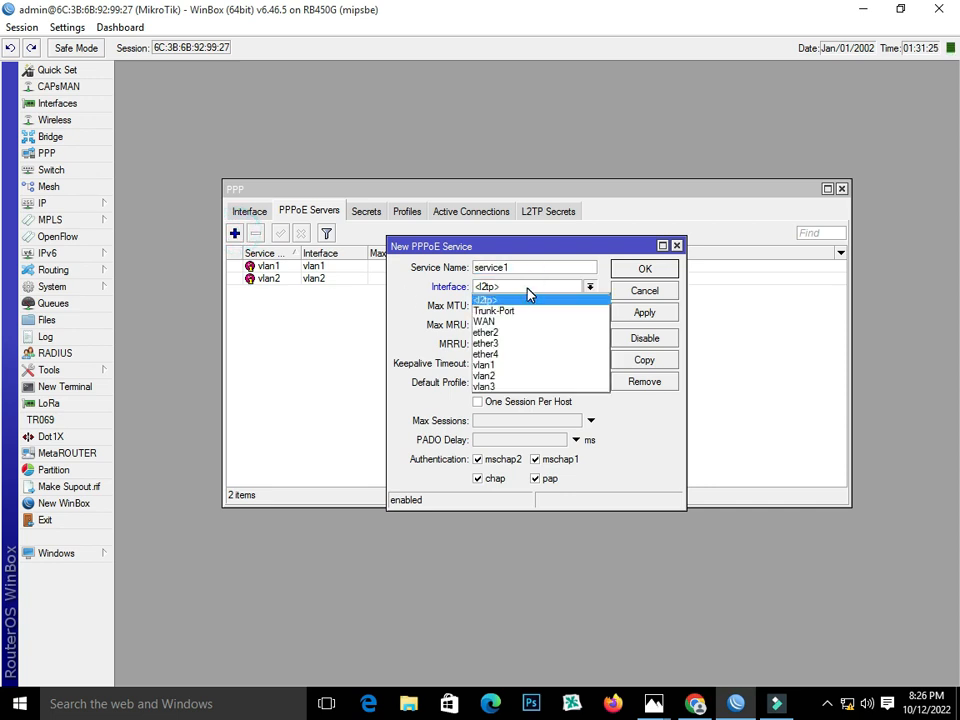
pyautogui.click(530, 291)
pyautogui.doubleClick(523, 267)
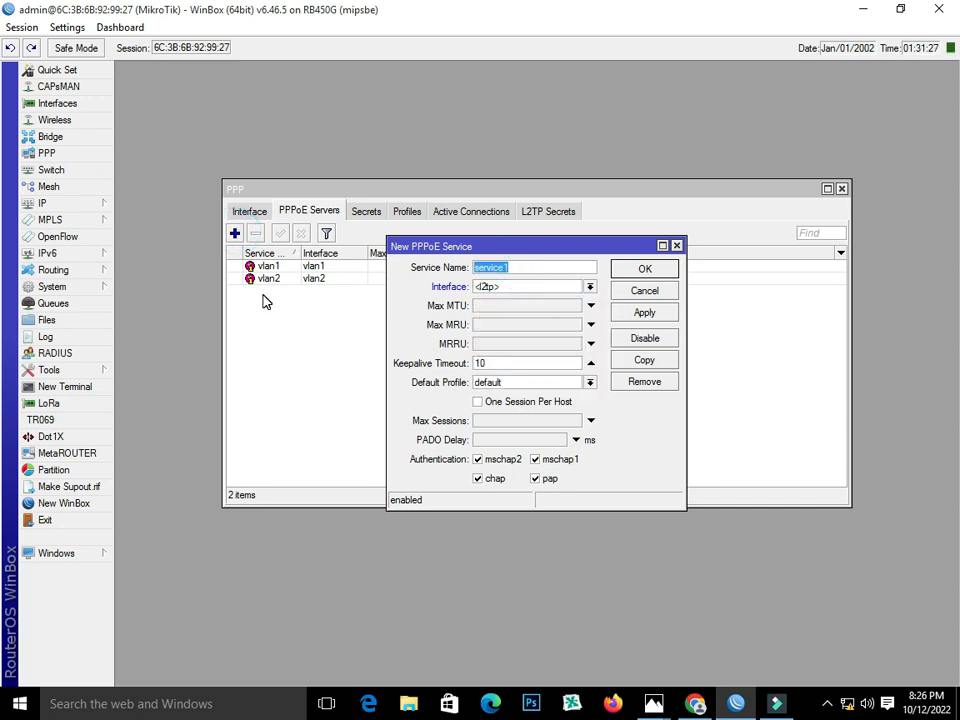
pyautogui.write('va')
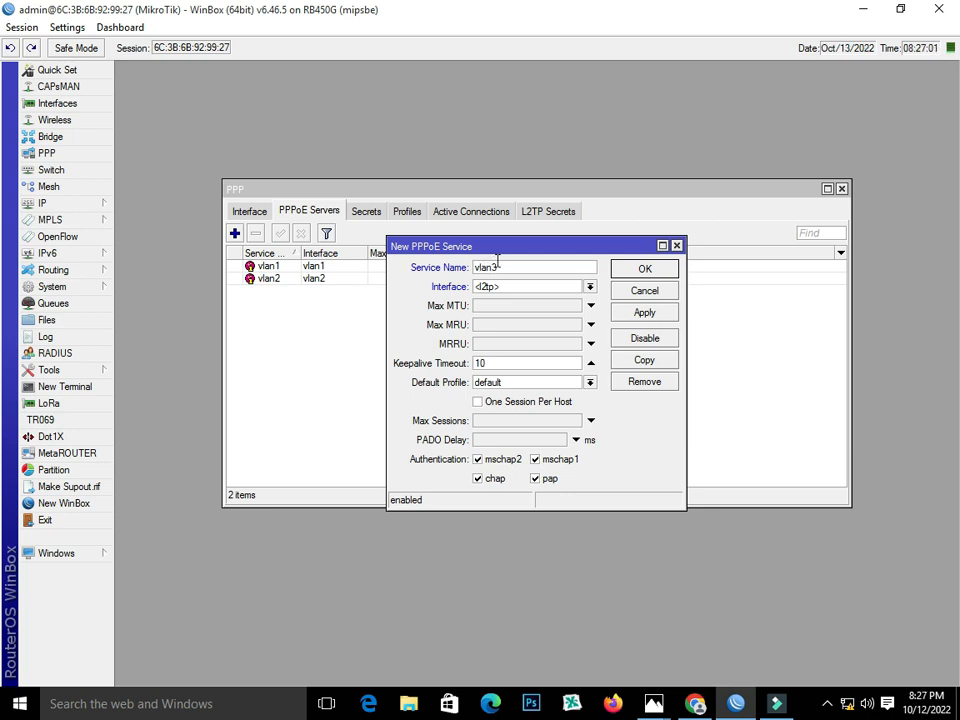
pyautogui.write('an3')
pyautogui.click(546, 290)
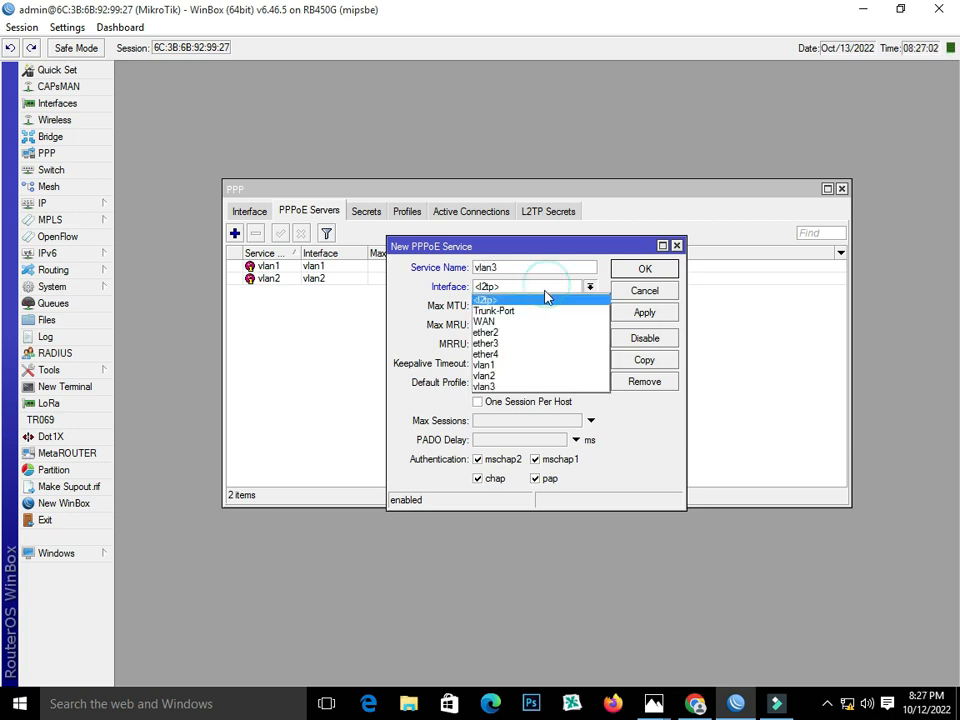
pyautogui.click(547, 388)
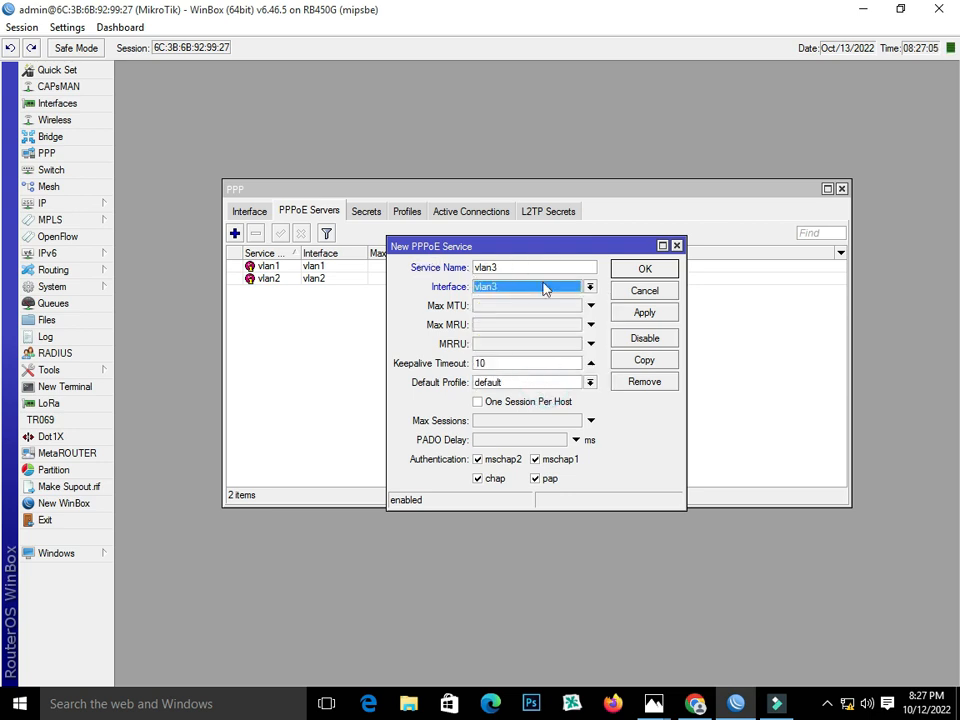
pyautogui.click(486, 404)
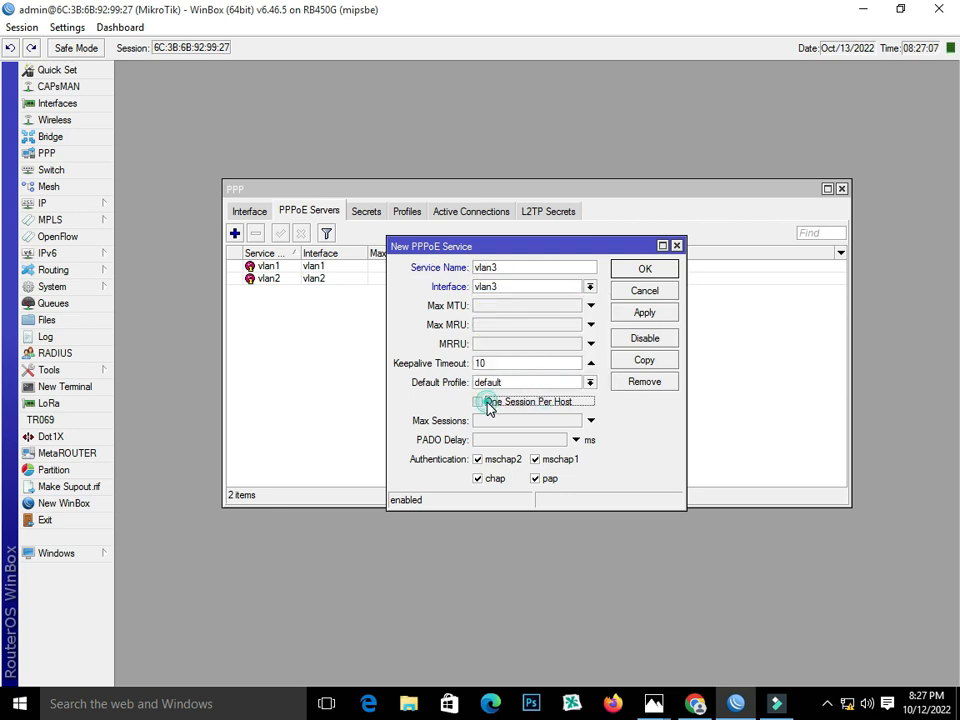
pyautogui.click(645, 315)
pyautogui.click(641, 268)
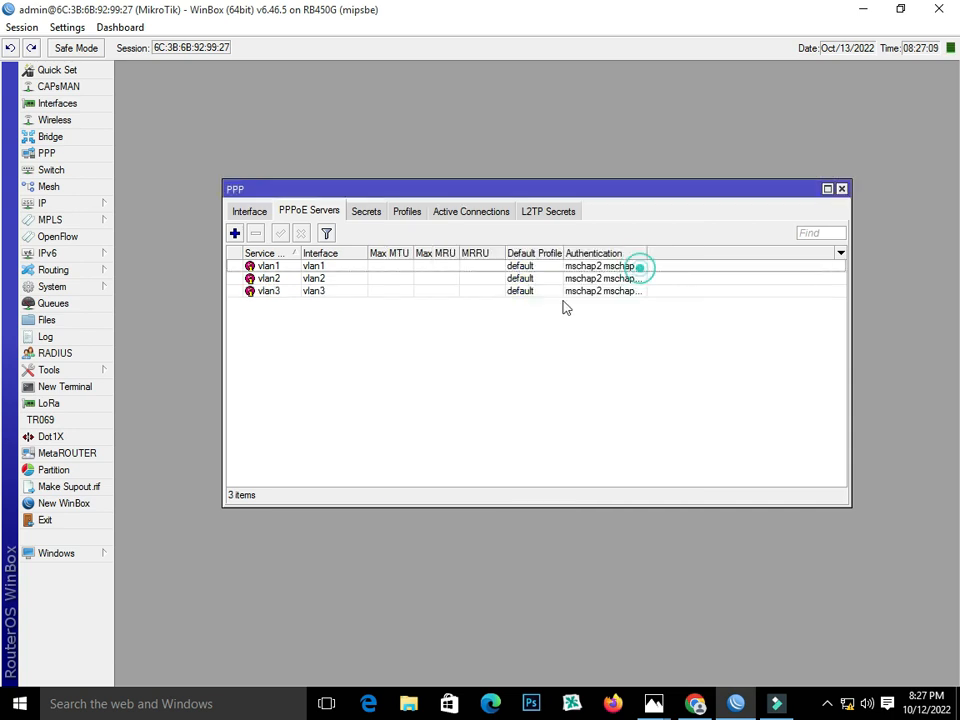
# Add a new PPP profile named 6MB-vlan1.
pyautogui.click(287, 304)
pyautogui.click(412, 214)
pyautogui.click(235, 233)
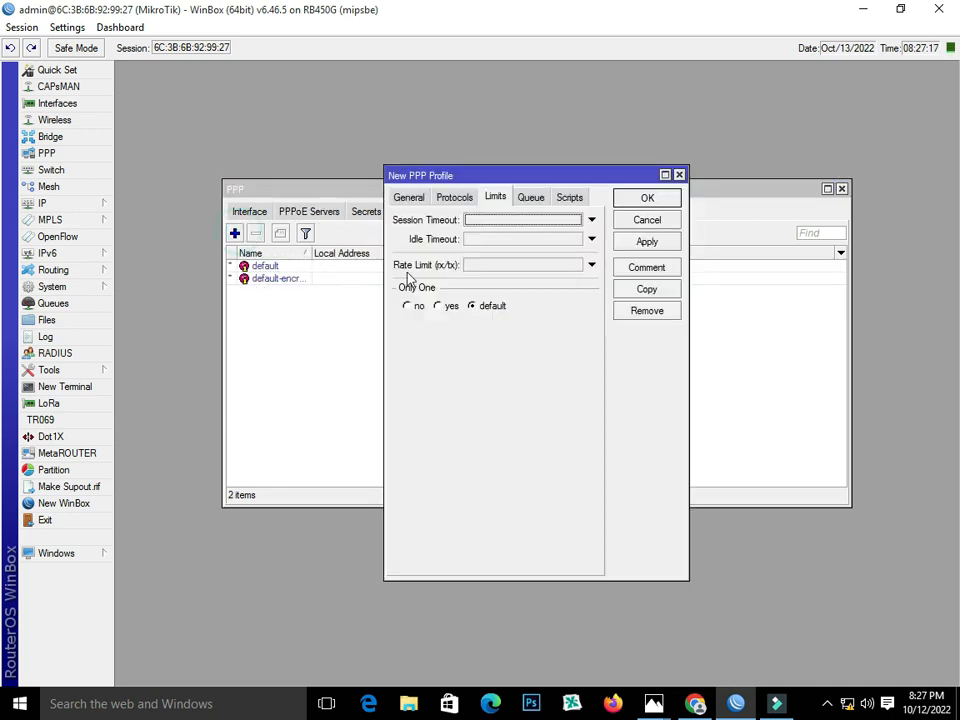
pyautogui.click(407, 197)
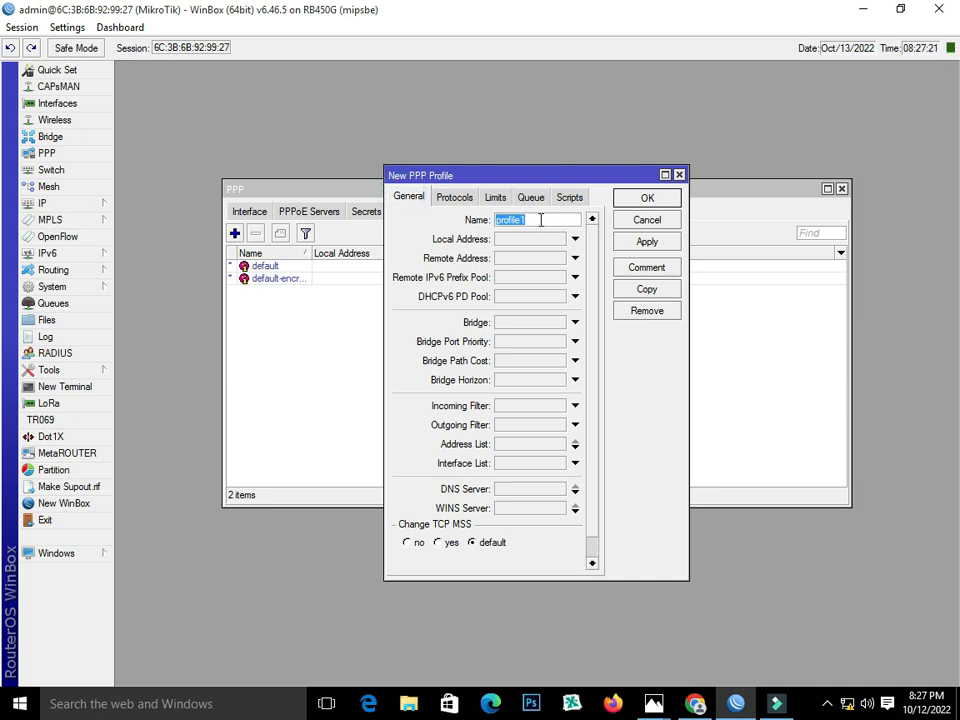
pyautogui.write('6MB-vlan1')
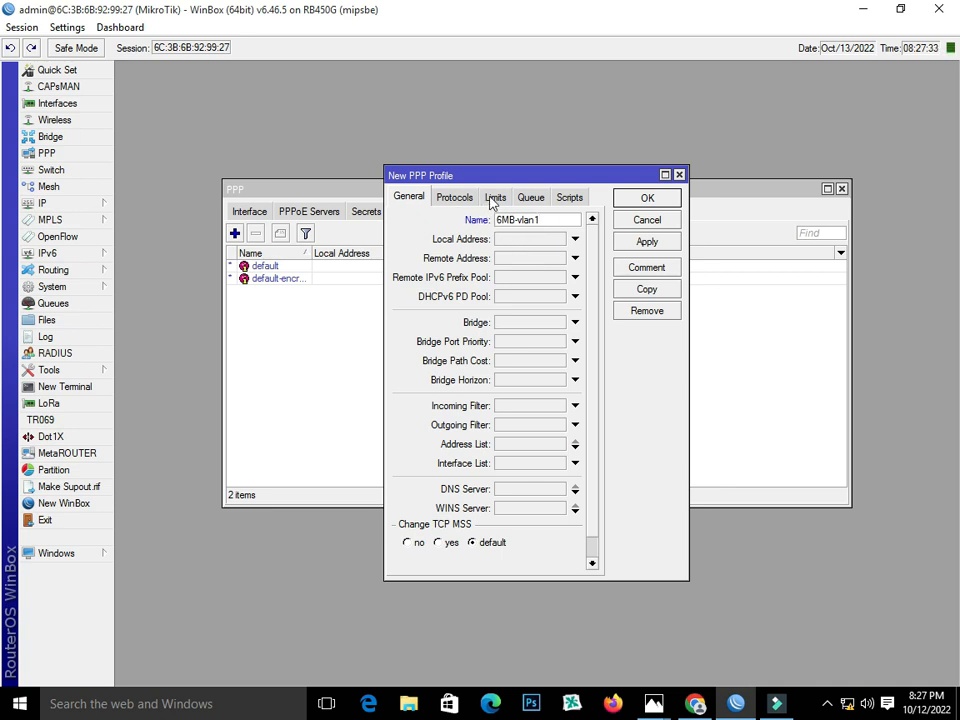
# Set its local address to 192.168.50.1 and remote address pool pppoe, then apply.
pyautogui.click(520, 240)
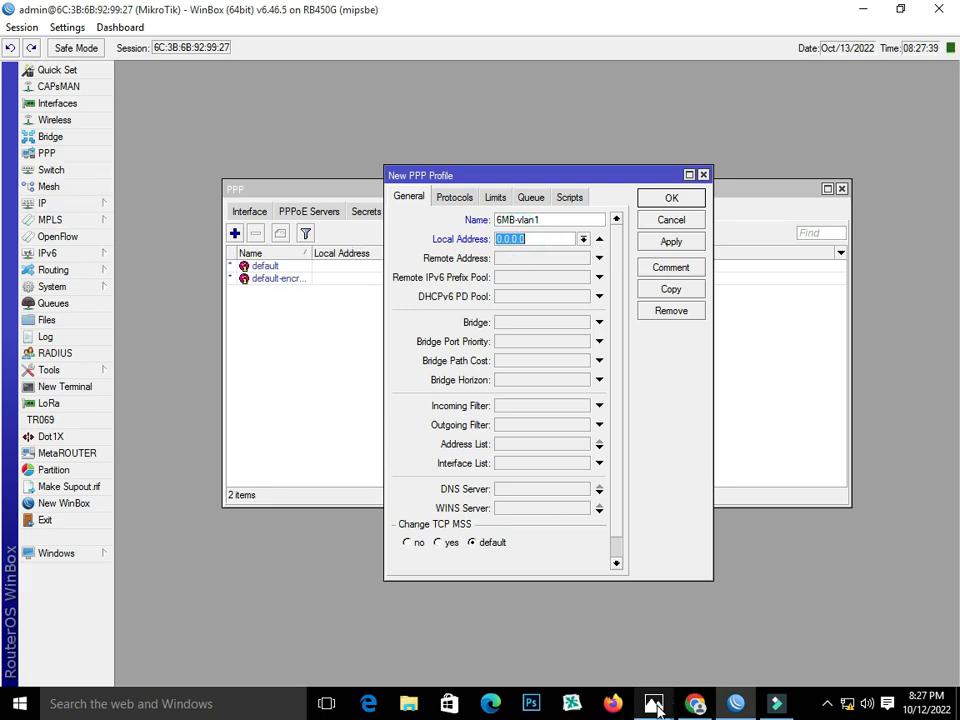
pyautogui.moveTo(655, 706)
pyautogui.click(746, 621)
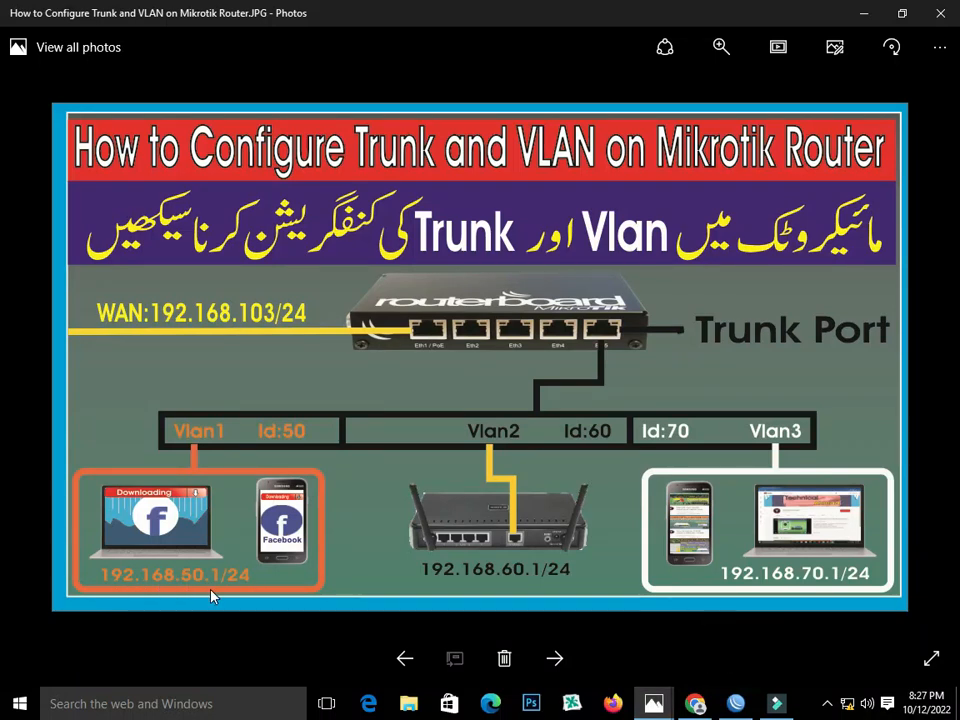
pyautogui.click(736, 704)
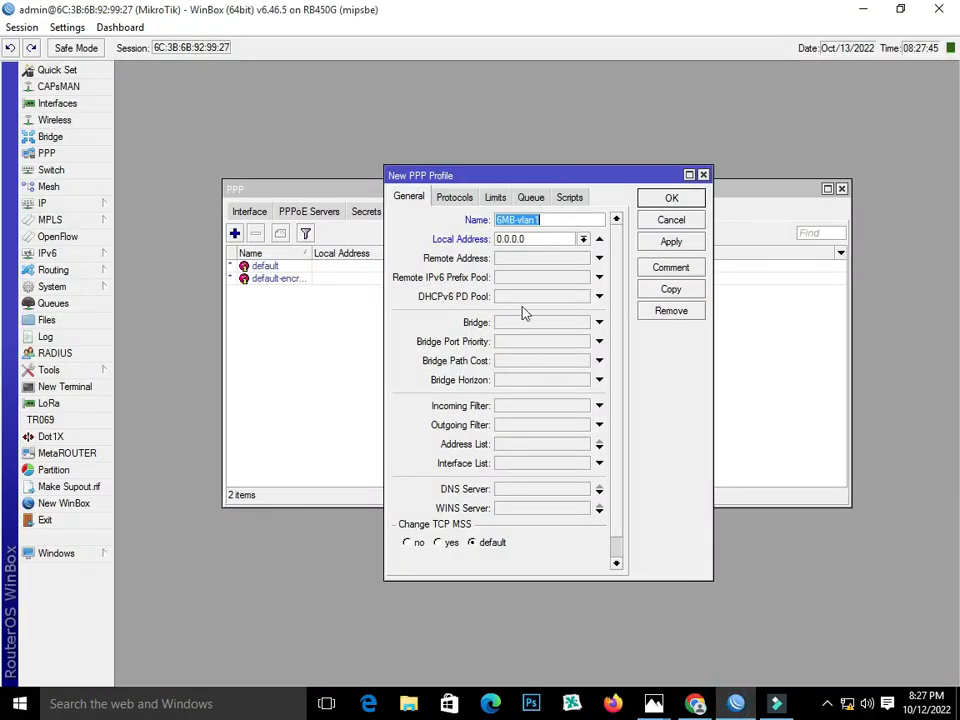
pyautogui.click(540, 240)
pyautogui.write('1')
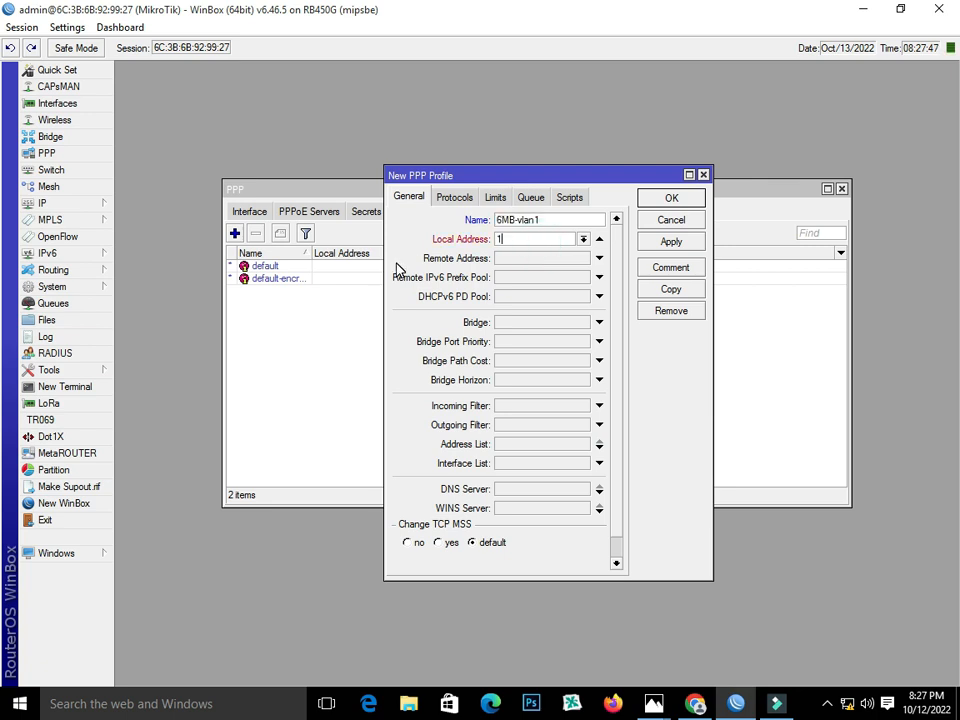
pyautogui.write('92.168.50.1')
pyautogui.click(510, 258)
pyautogui.click(584, 258)
pyautogui.click(578, 271)
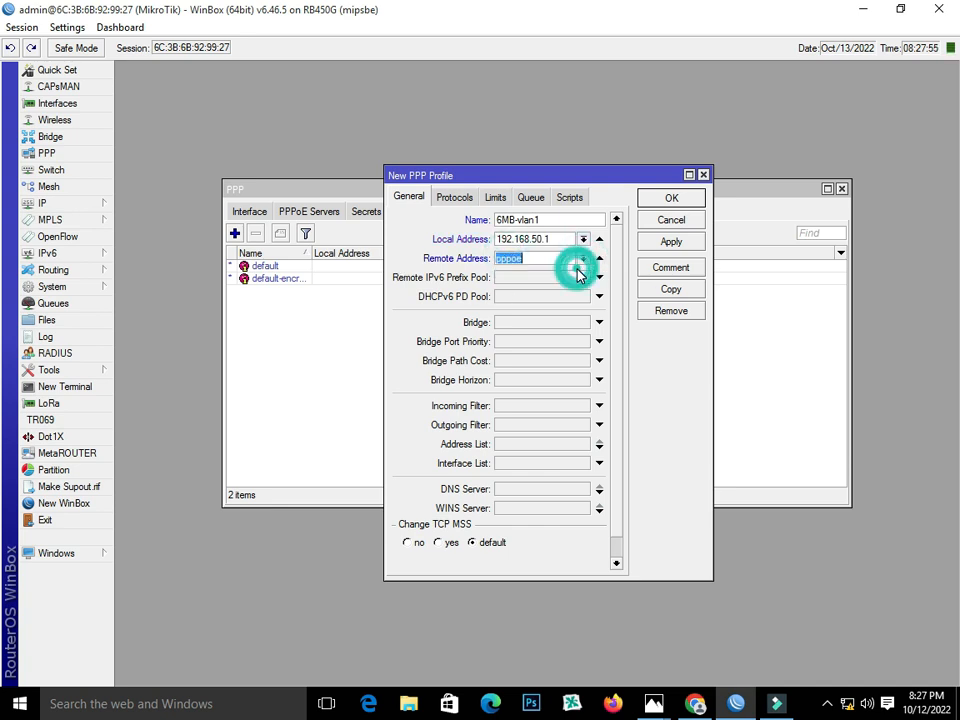
pyautogui.click(671, 243)
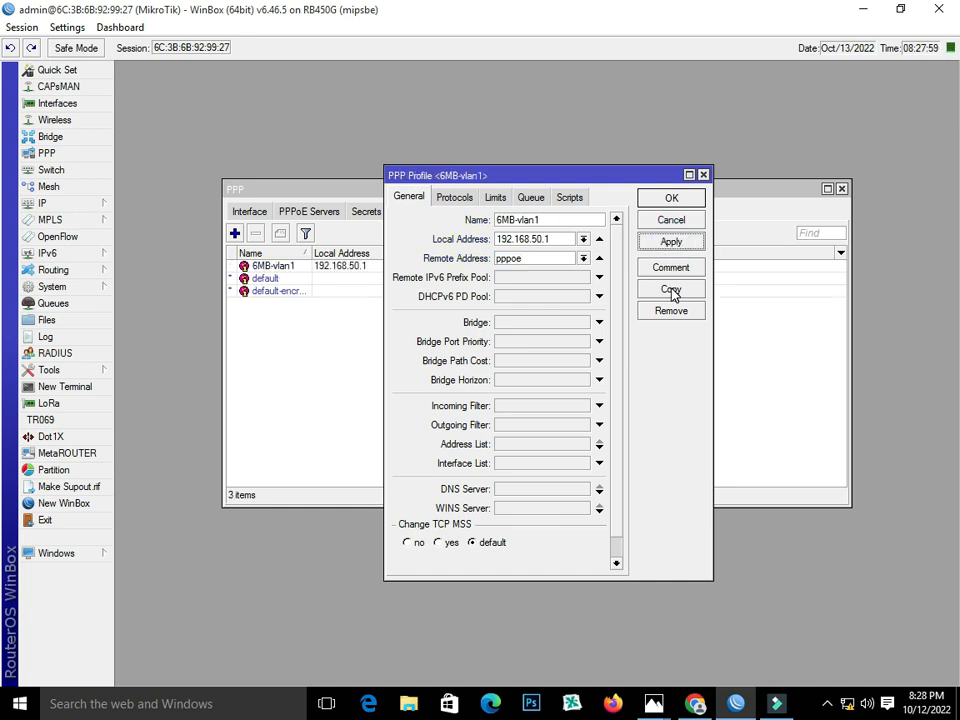
# Copy the profile as 6MB-vlan2 with local address 192.168.60.1.
pyautogui.click(671, 290)
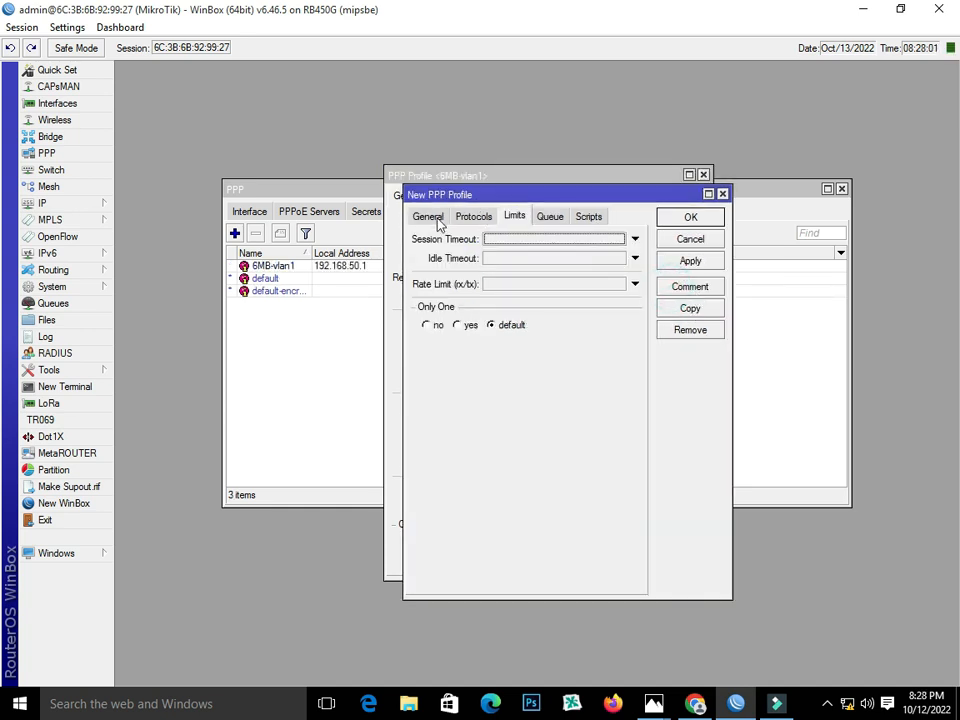
pyautogui.click(428, 217)
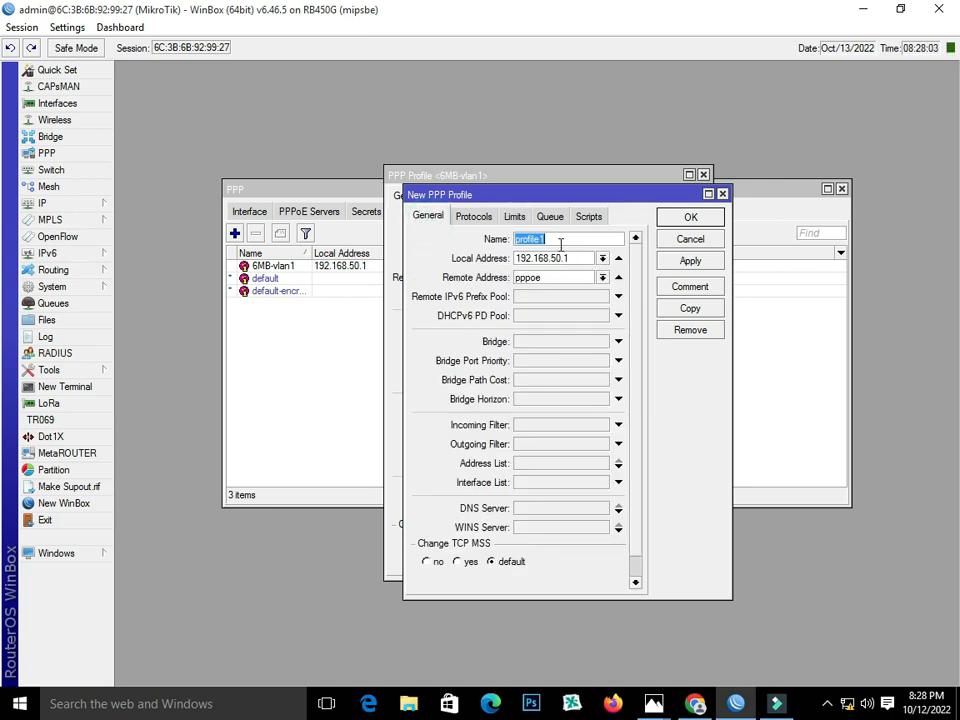
pyautogui.write('6MB-vlan2')
pyautogui.doubleClick(568, 238)
pyautogui.rightClick(540, 238)
pyautogui.click(565, 268)
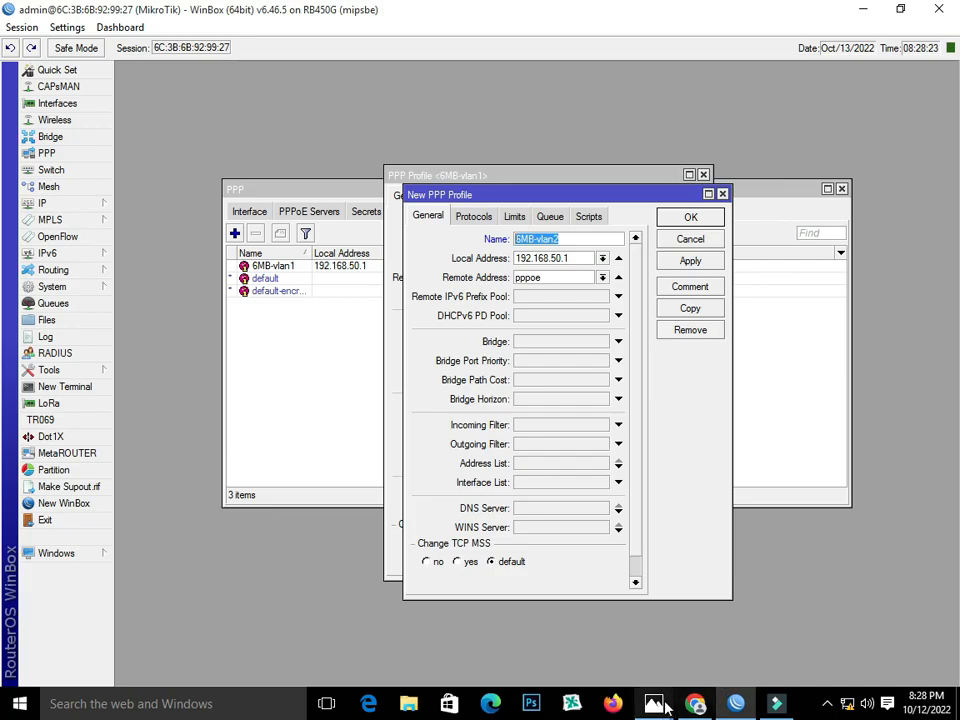
pyautogui.moveTo(653, 704)
pyautogui.click(706, 636)
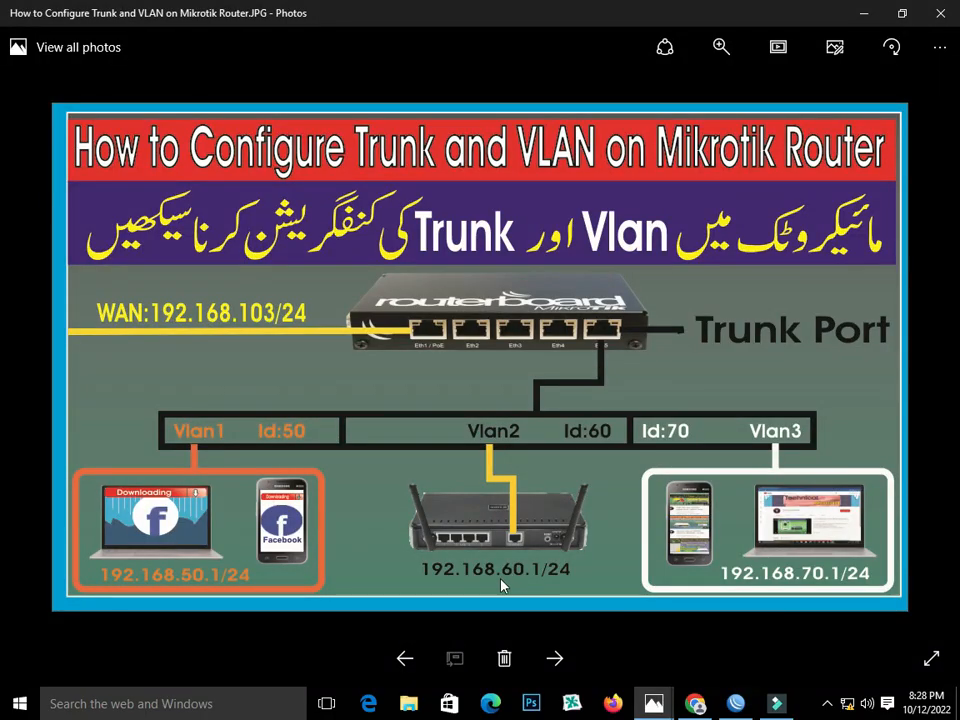
pyautogui.click(736, 704)
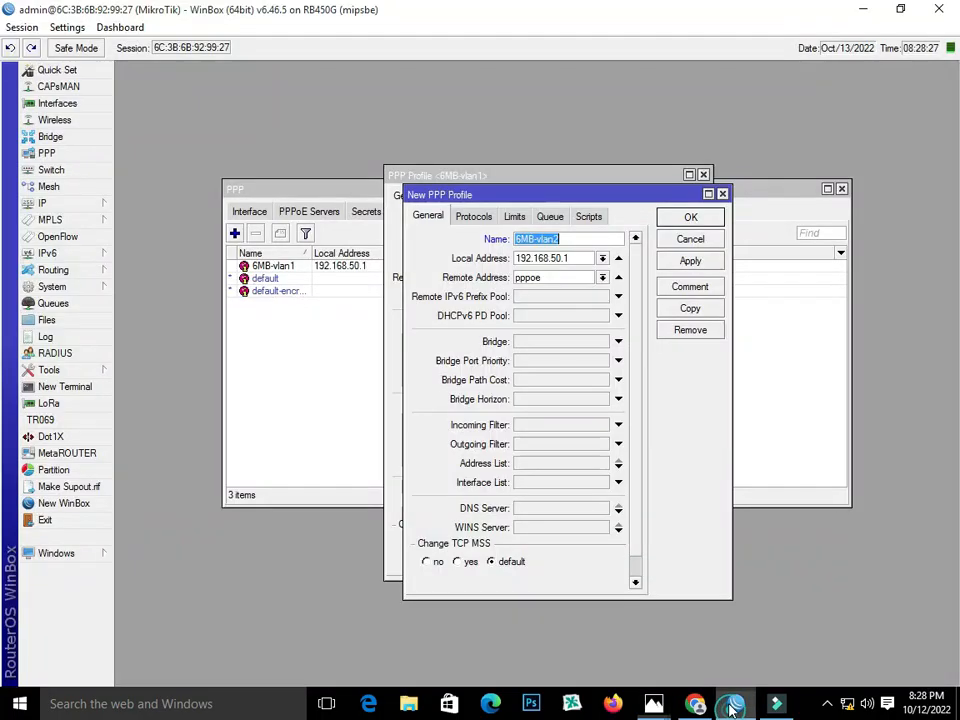
pyautogui.click(555, 257)
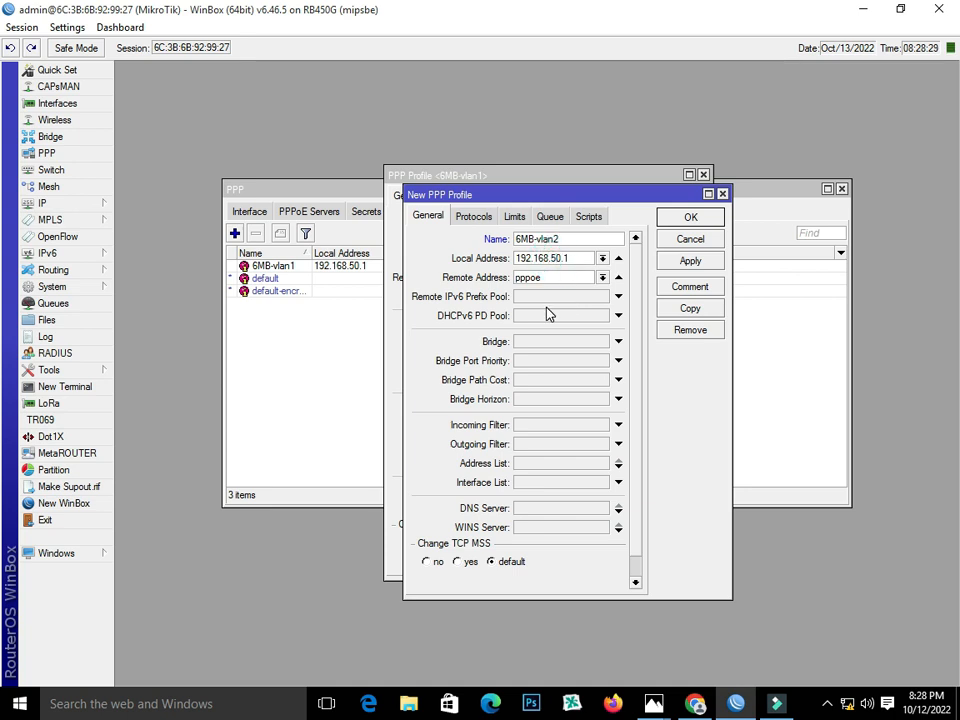
pyautogui.write('6')
# Give 6MB-vlan2 a 6M/6M rate limit with Only One set, and save it.
pyautogui.click(511, 219)
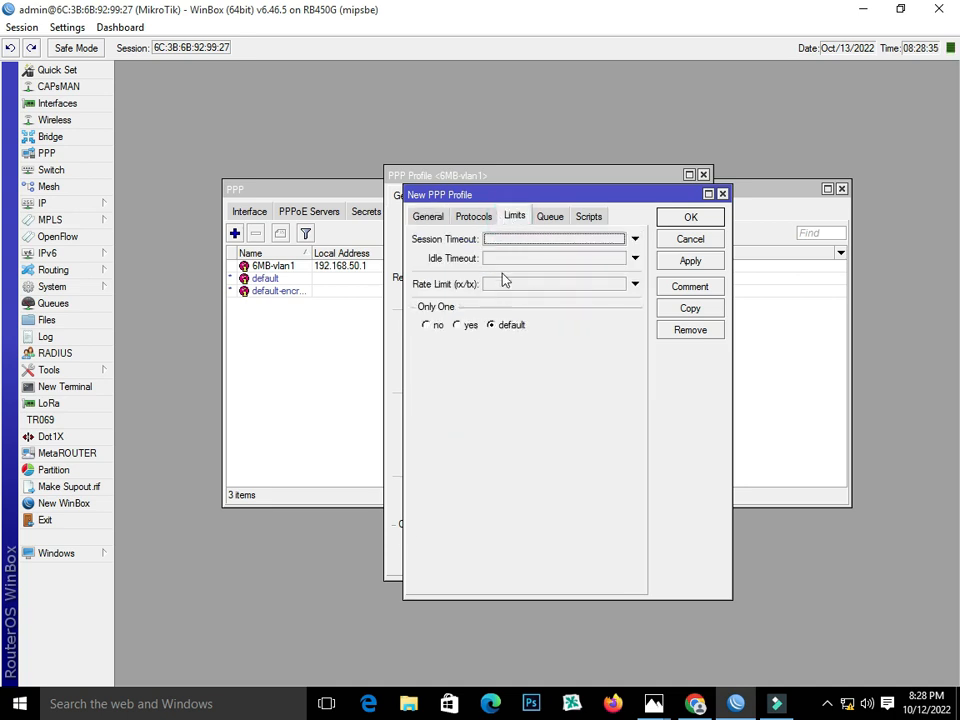
pyautogui.click(516, 287)
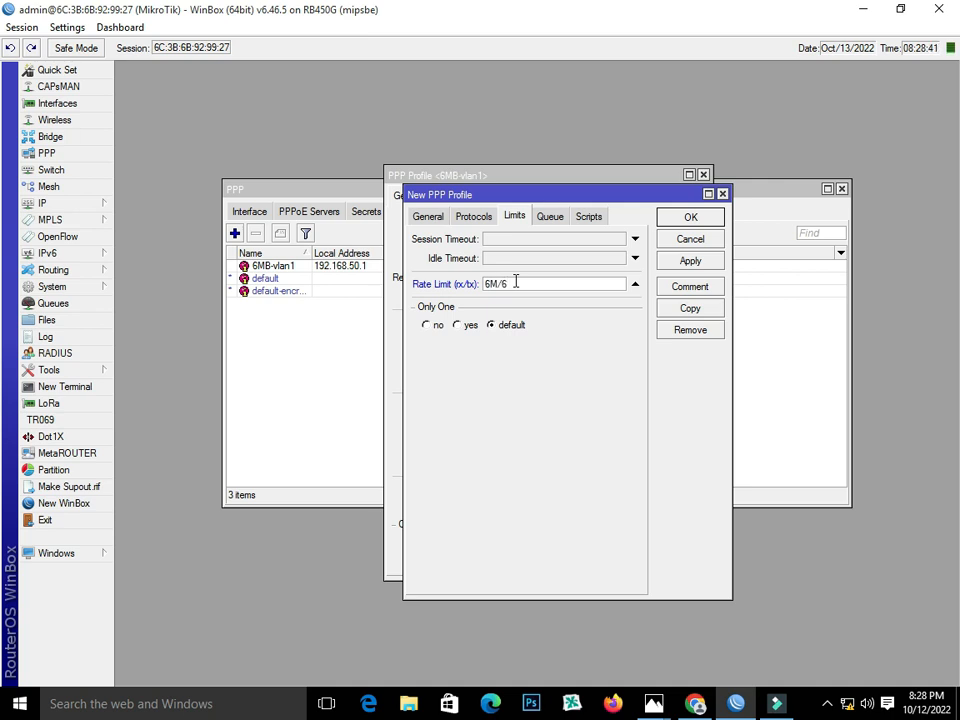
pyautogui.write('6M/6M')
pyautogui.click(460, 325)
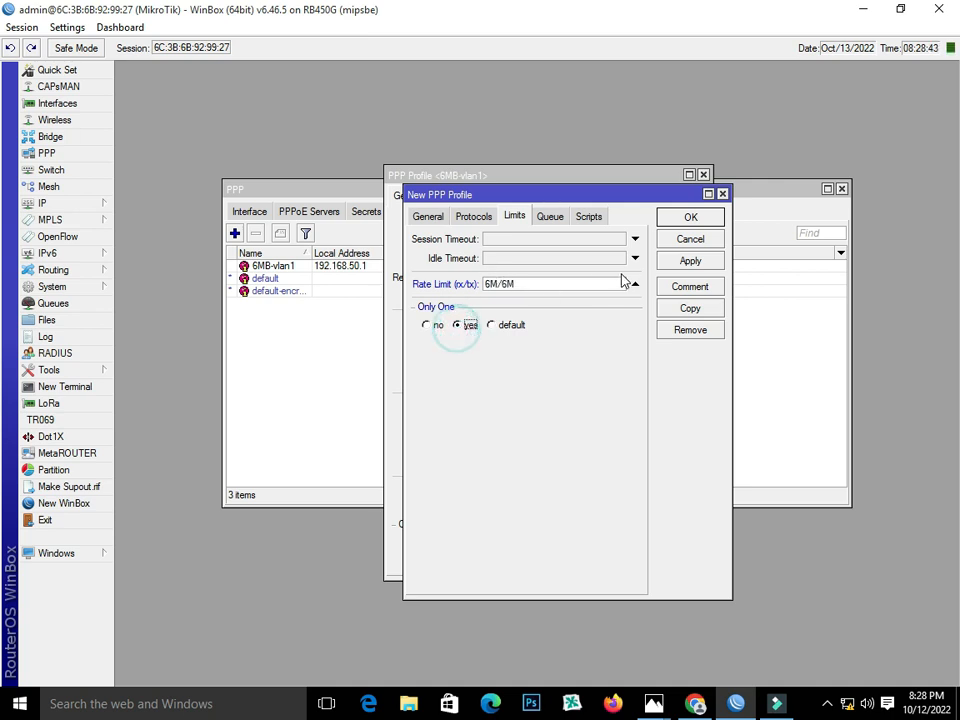
pyautogui.click(689, 262)
pyautogui.click(690, 217)
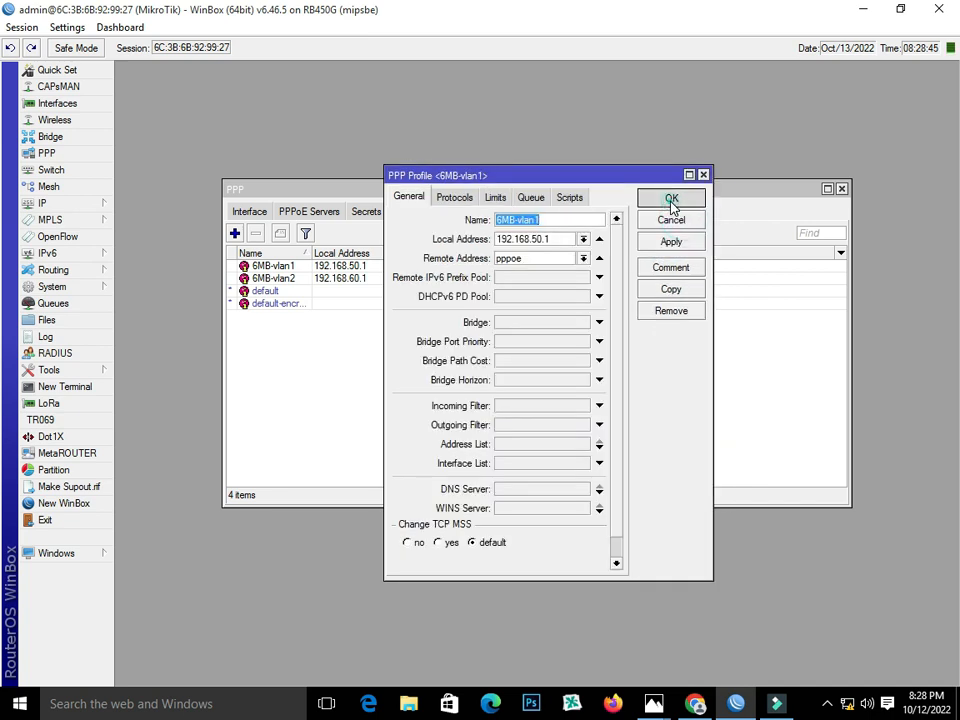
# Set the 6MB-vlan1 profile's rate limit to 6M/6M and save it.
pyautogui.click(674, 198)
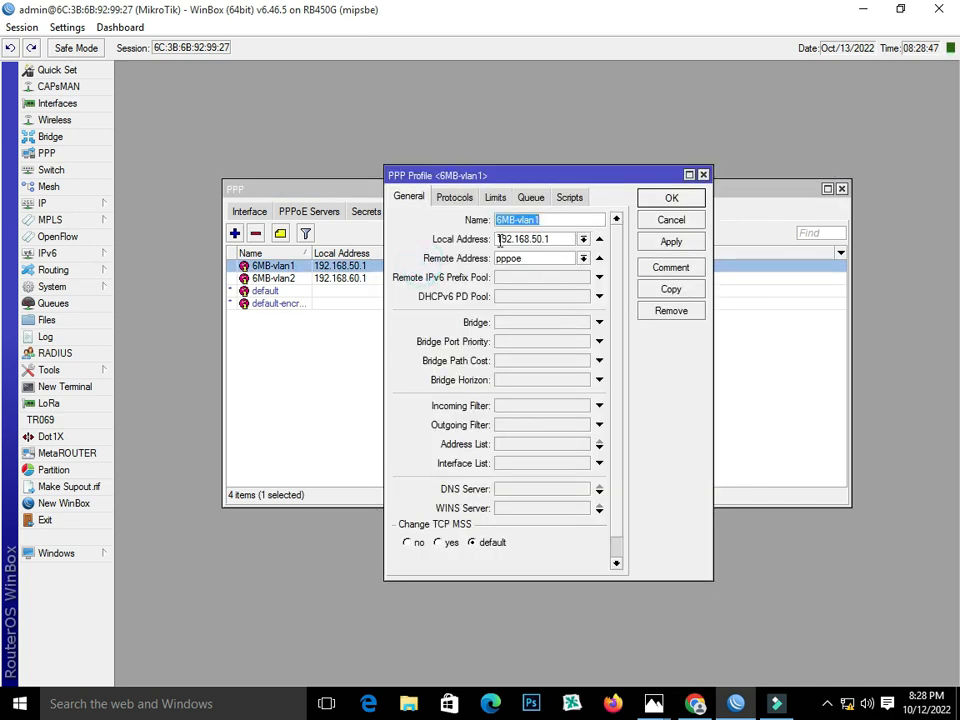
pyautogui.click(496, 199)
pyautogui.click(525, 264)
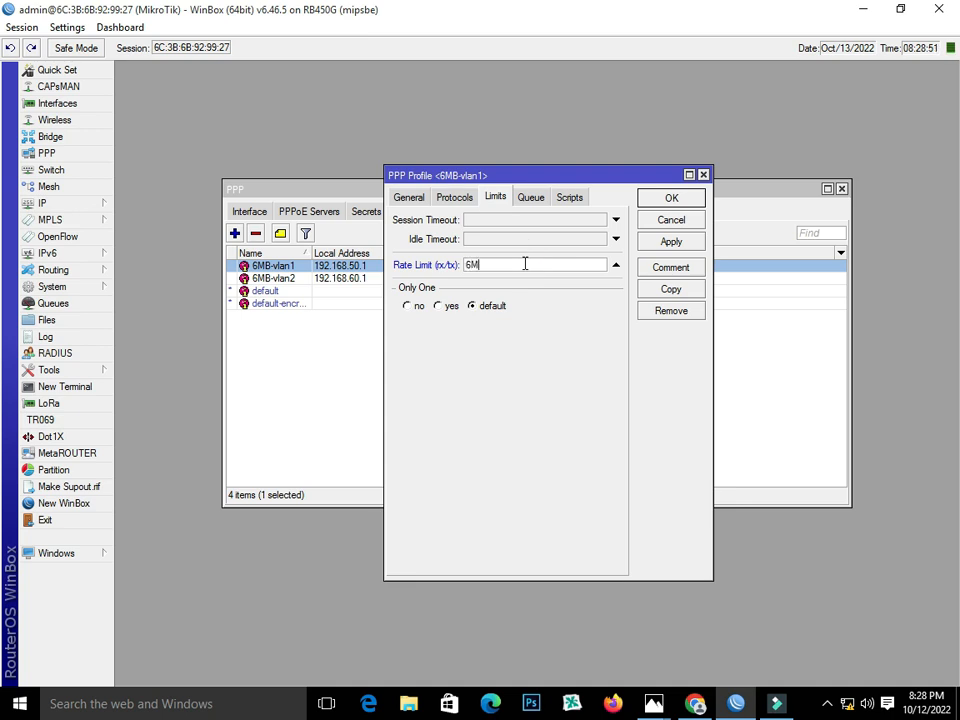
pyautogui.write('6M/6M')
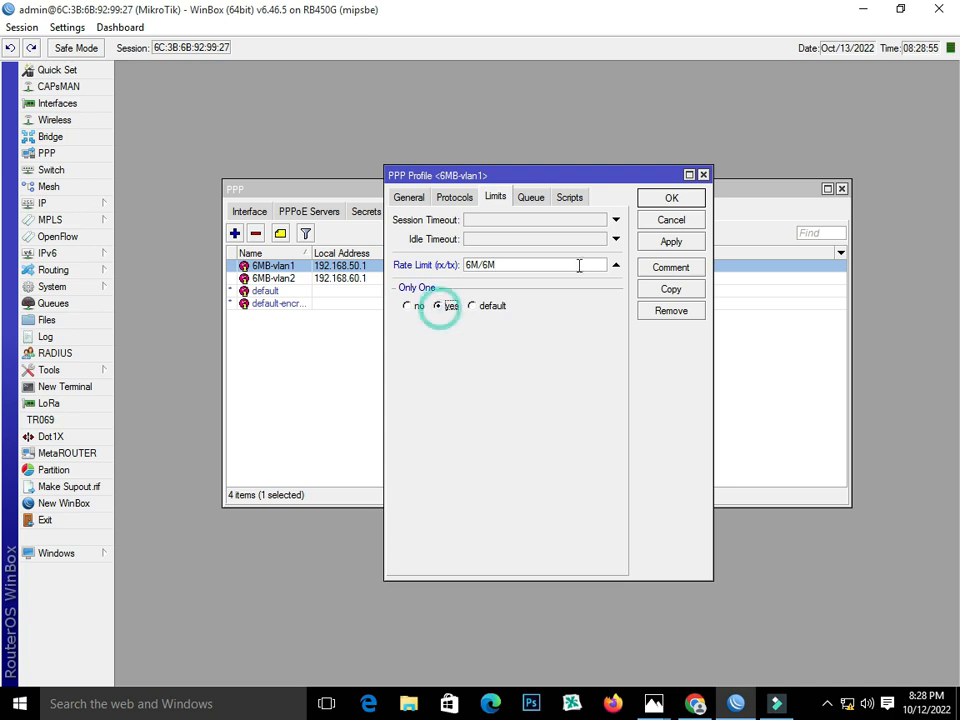
pyautogui.click(671, 197)
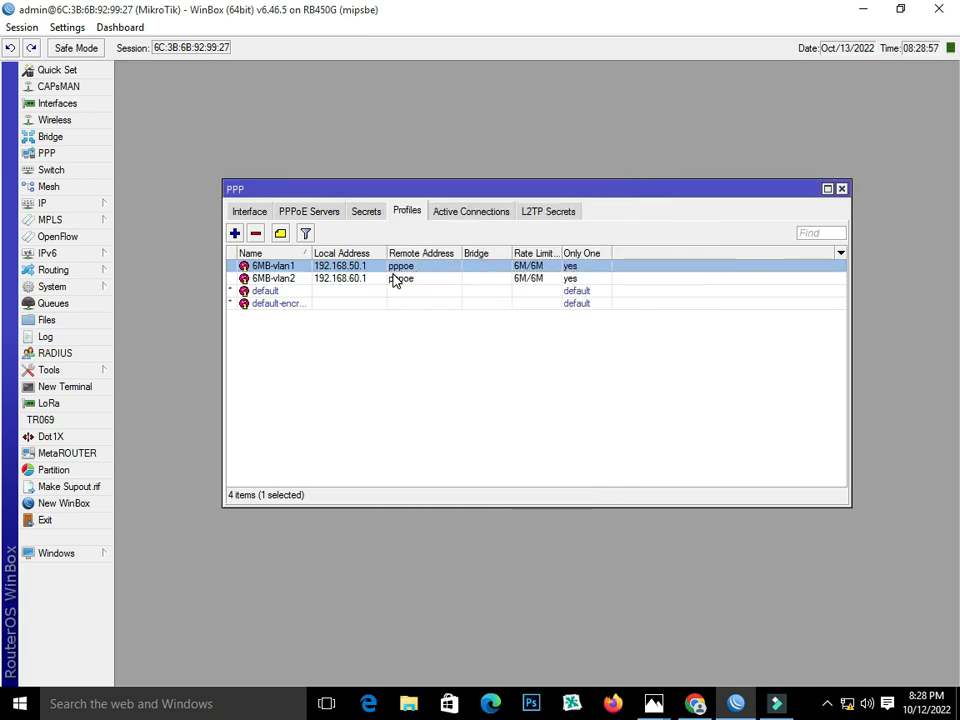
# Duplicate the 6MB-vlan2 profile and name the copy 6MB-vlan3, checking the VLAN addressing diagram.
pyautogui.doubleClick(393, 280)
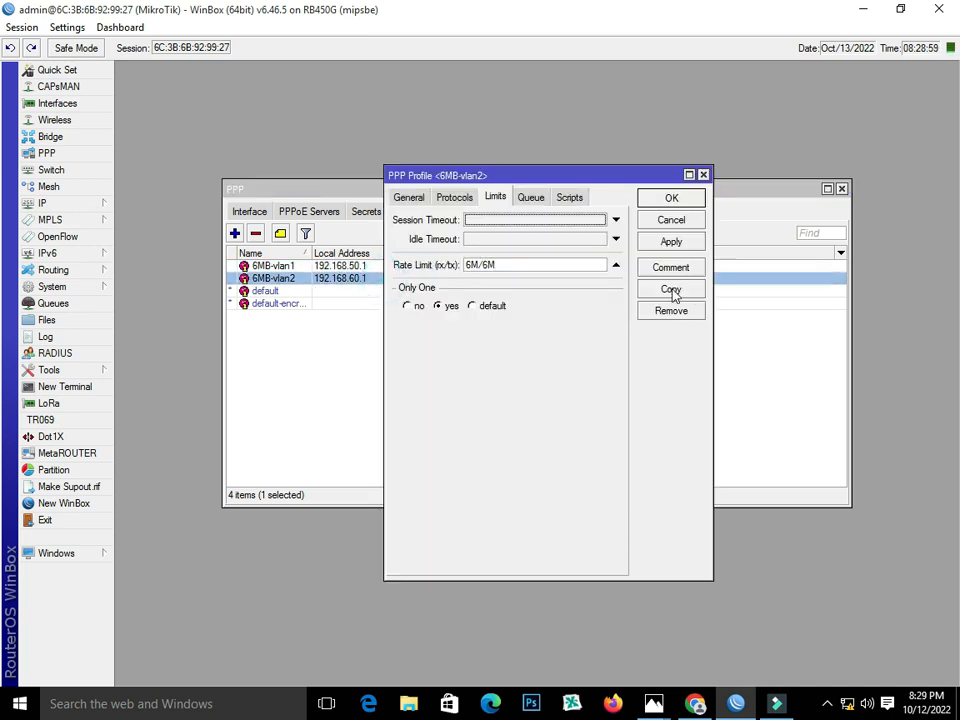
pyautogui.click(671, 289)
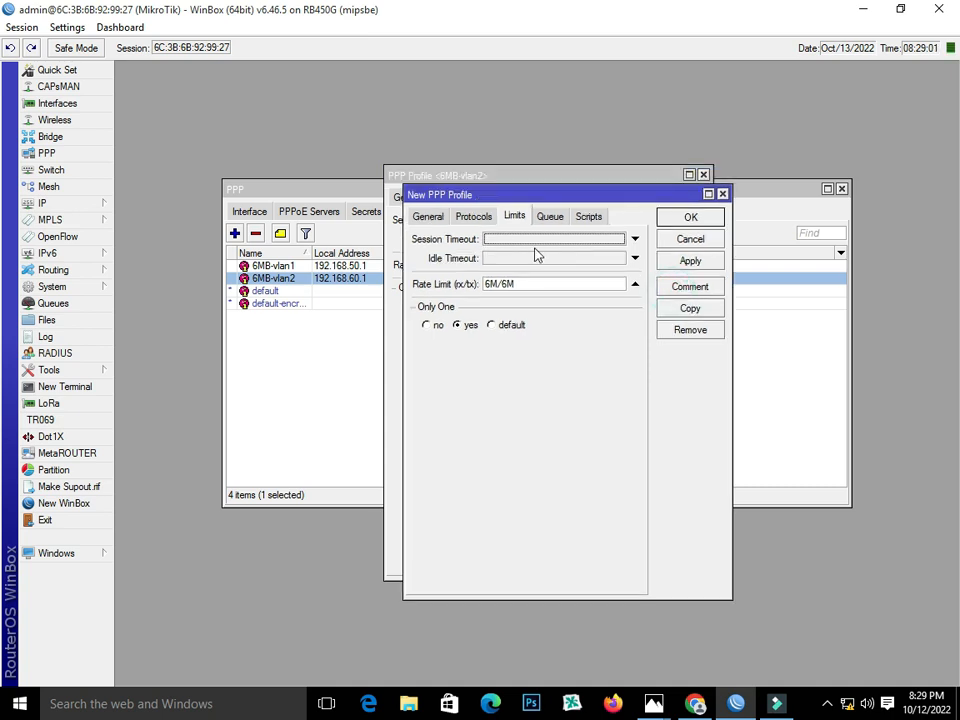
pyautogui.click(429, 216)
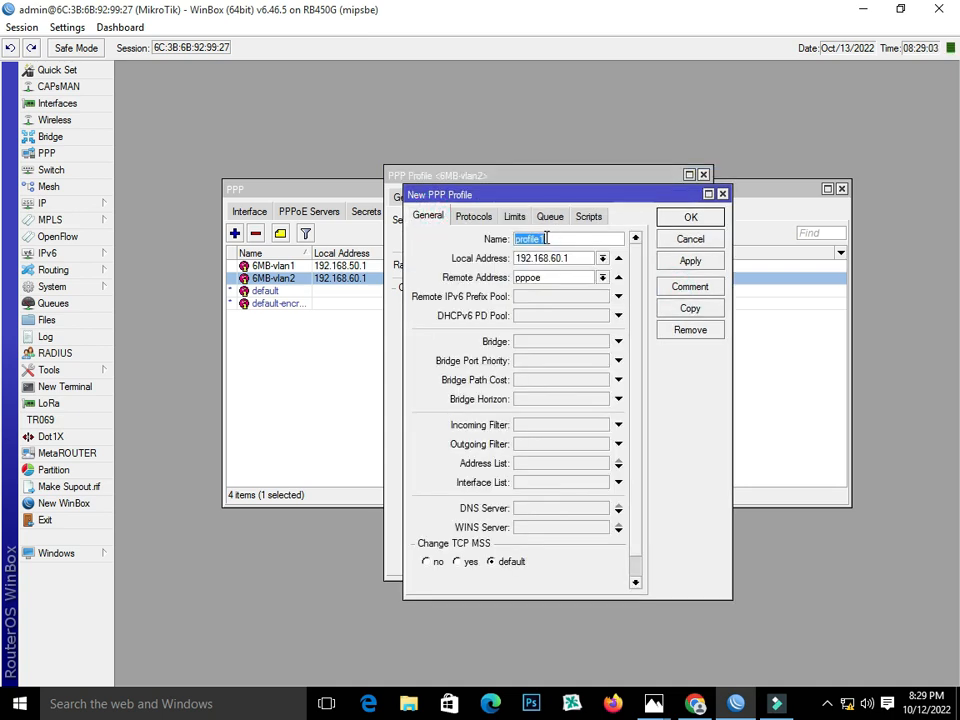
pyautogui.rightClick(546, 237)
pyautogui.click(578, 283)
pyautogui.click(695, 704)
pyautogui.click(655, 705)
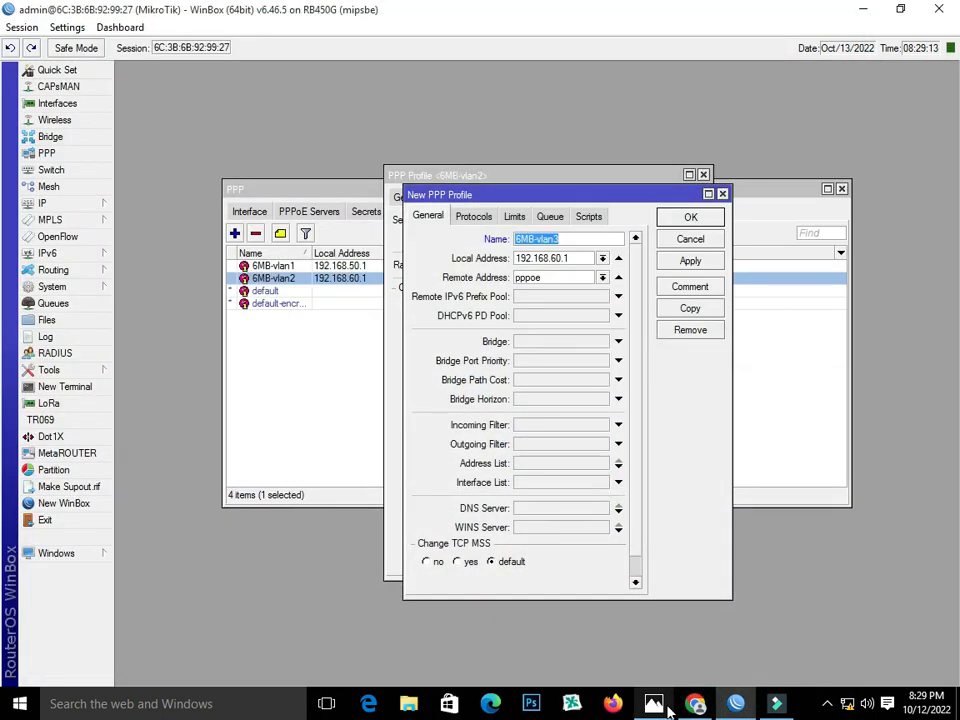
pyautogui.moveTo(660, 705)
pyautogui.moveTo(727, 667)
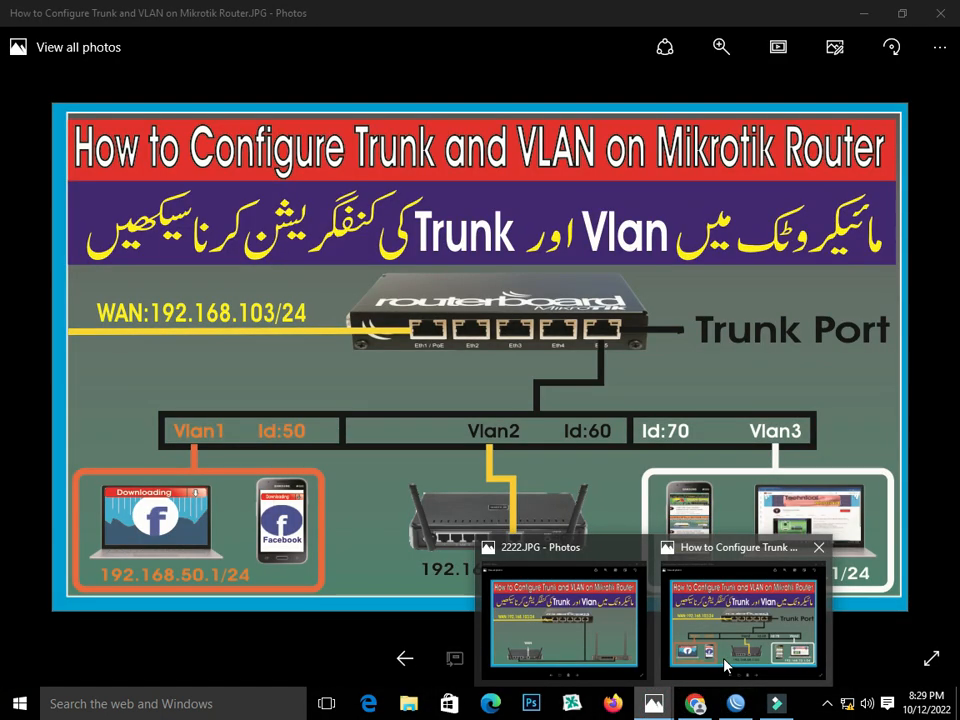
pyautogui.click(707, 638)
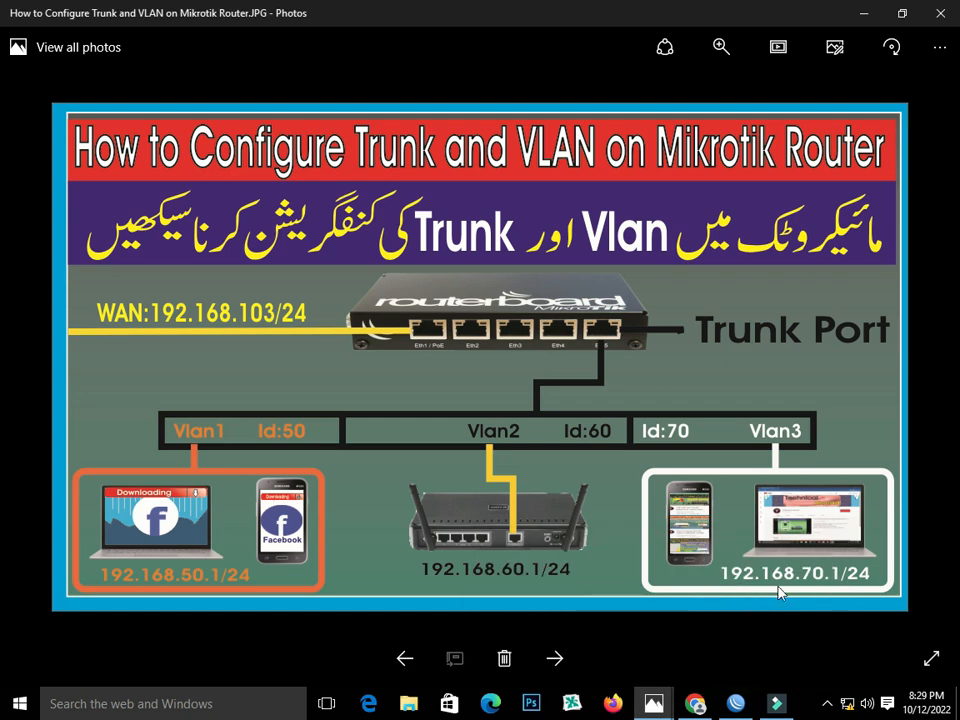
pyautogui.click(737, 706)
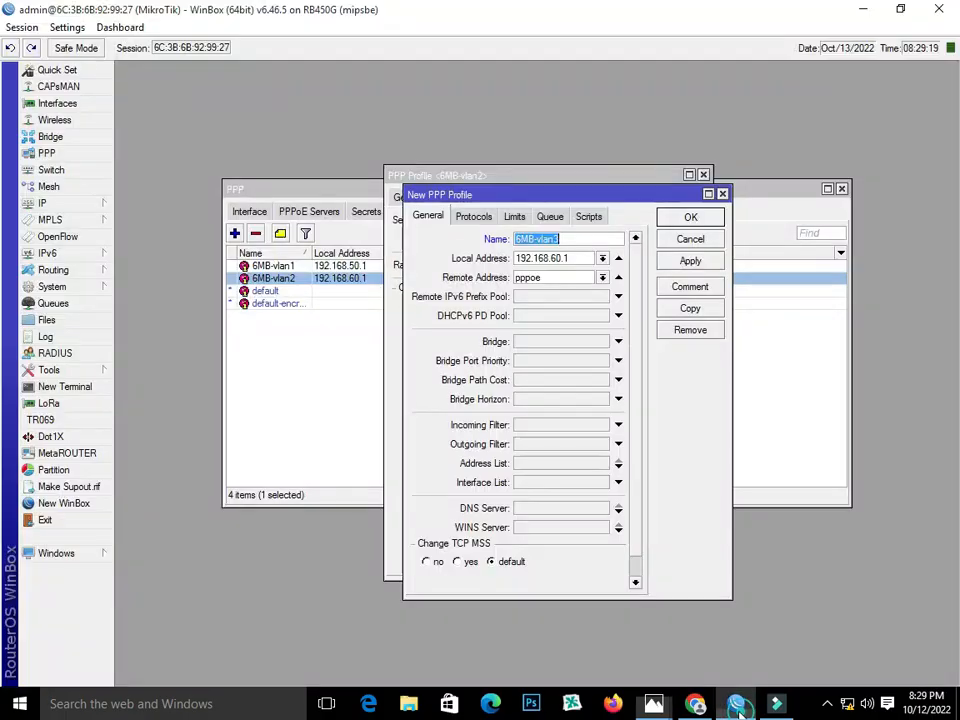
# Change the new profile's local address to 192.168.70.1, confirm its 6M/6M limit, and save it.
pyautogui.click(555, 257)
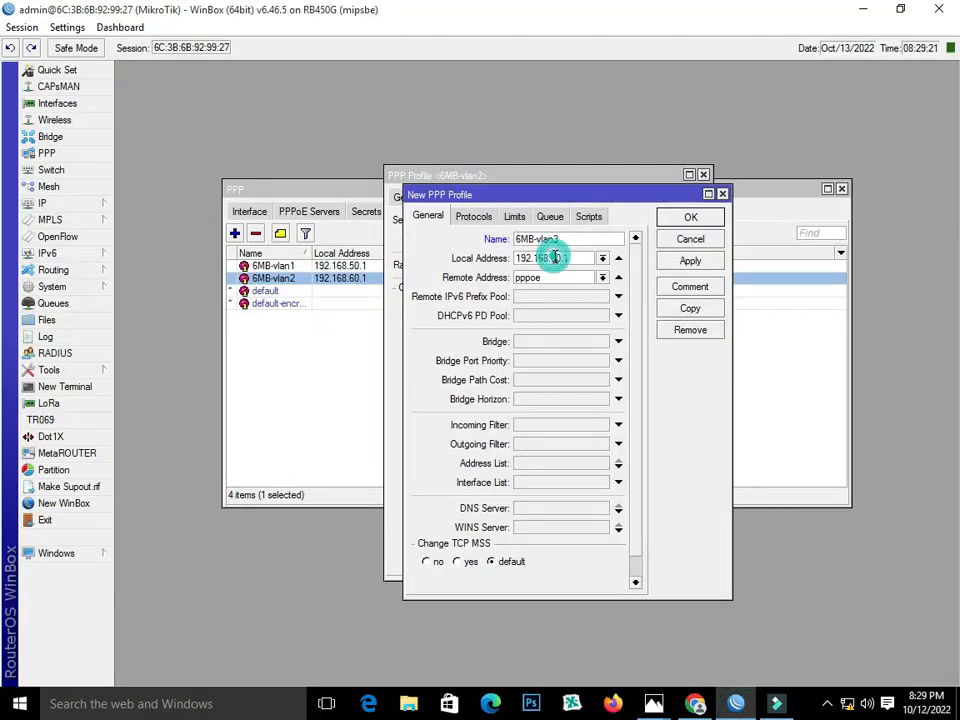
pyautogui.press('BackSpace')
pyautogui.write('7')
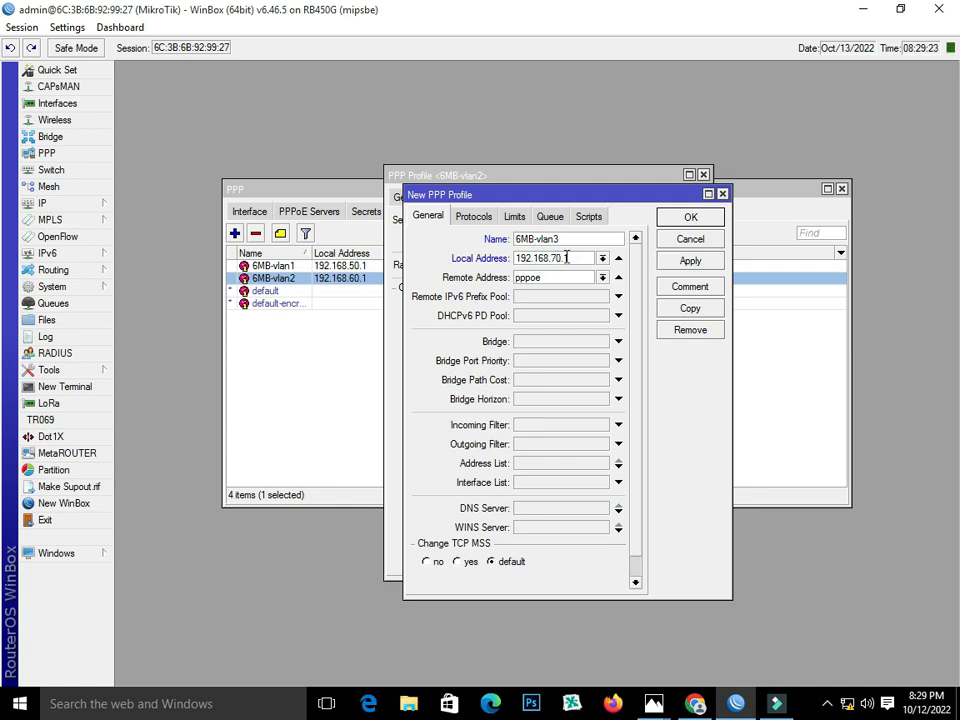
pyautogui.click(515, 216)
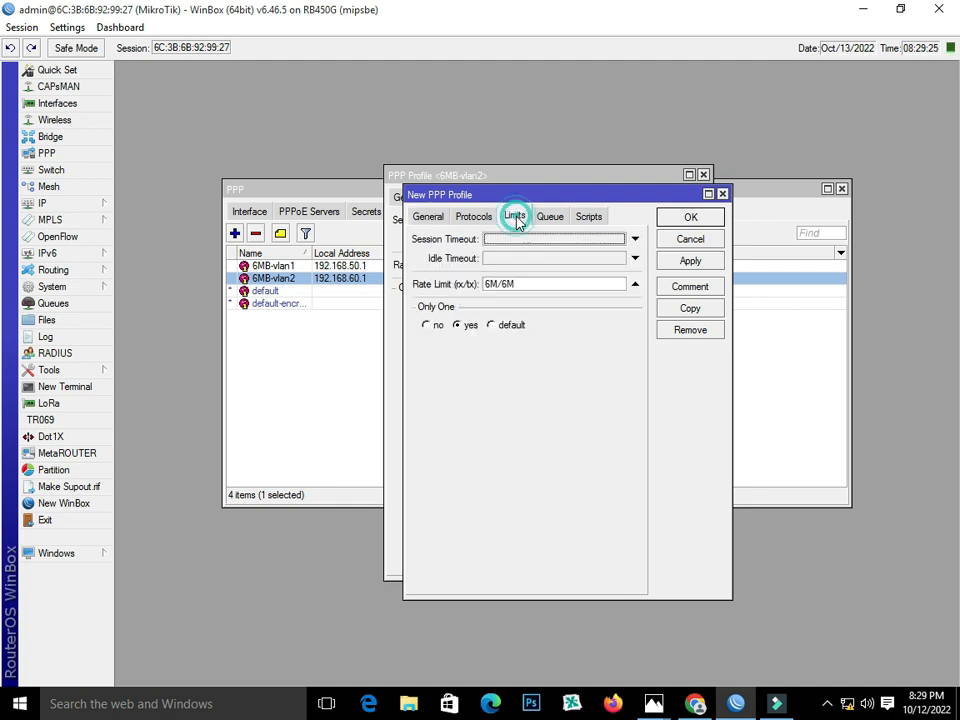
pyautogui.click(690, 261)
pyautogui.click(690, 217)
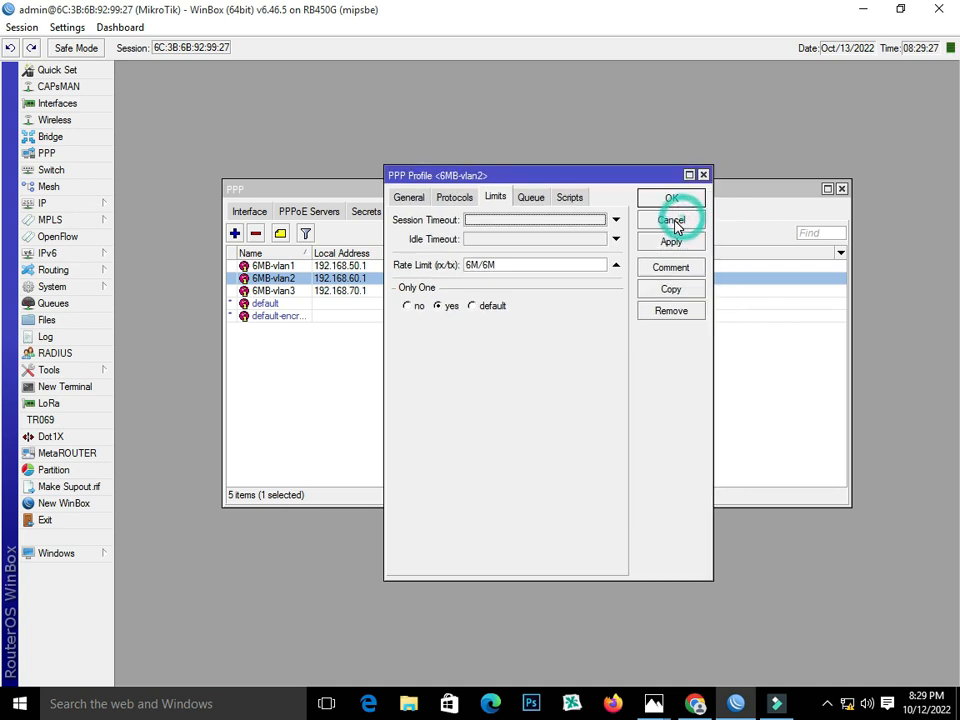
pyautogui.click(671, 199)
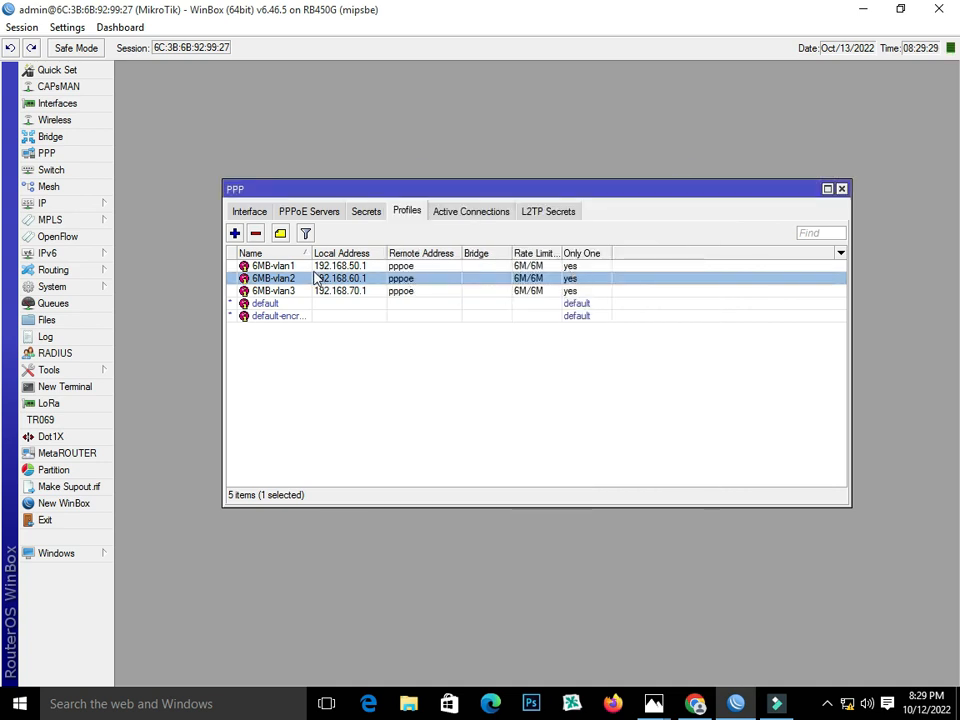
# Start a new PPP secret from the Secrets list.
pyautogui.click(366, 211)
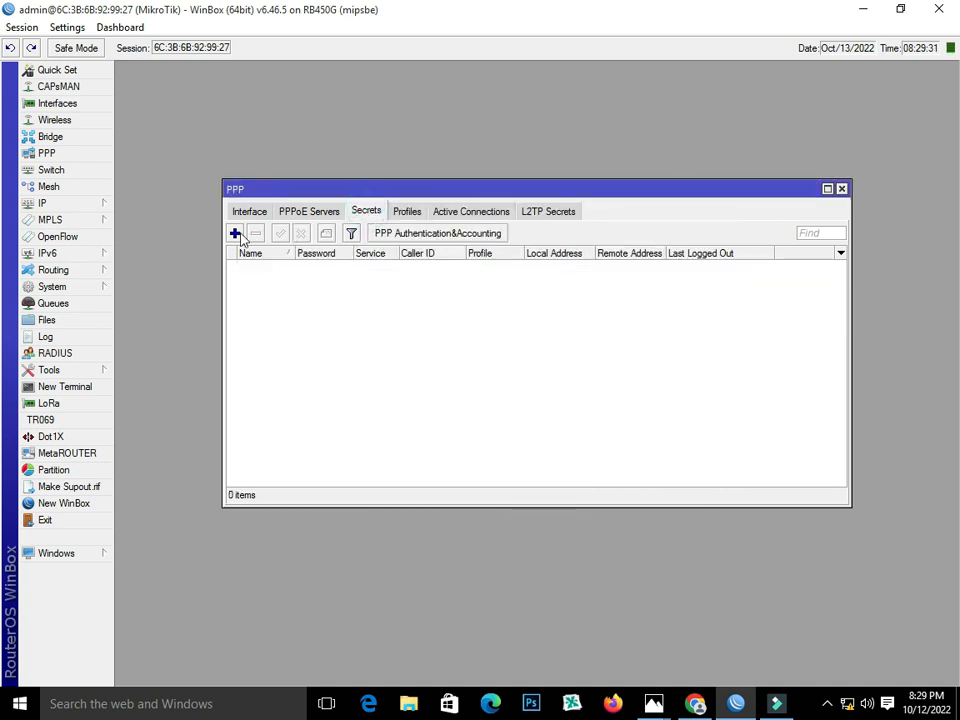
pyautogui.click(235, 233)
pyautogui.click(534, 260)
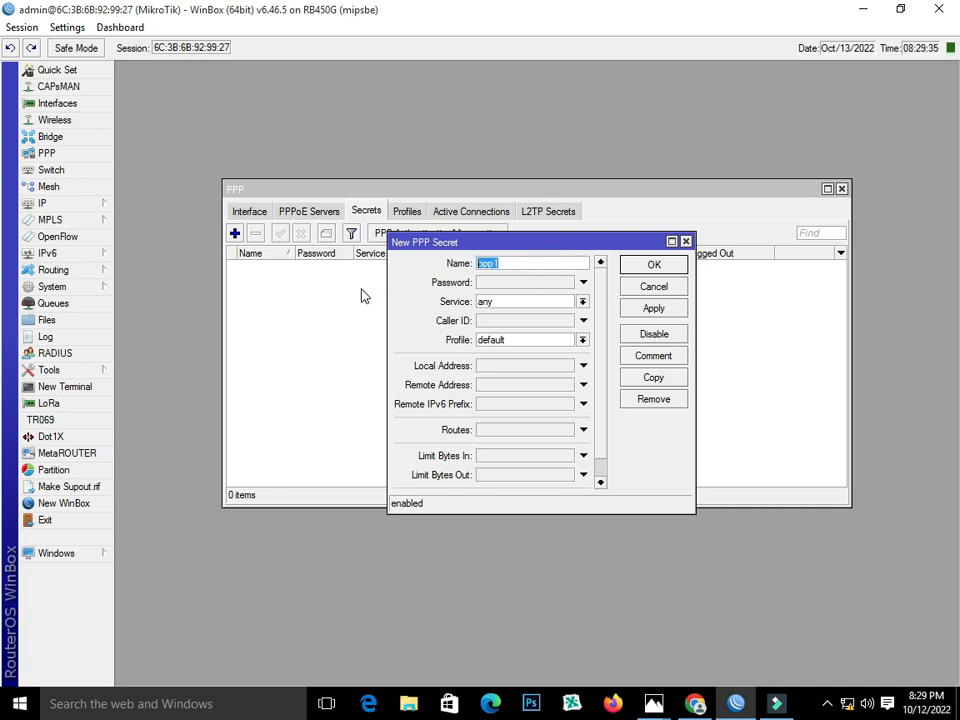
# Save the first user's secret with its name and password, pppoe service and 6MB-vlan1 profile.
pyautogui.write('Ali')
pyautogui.click(530, 282)
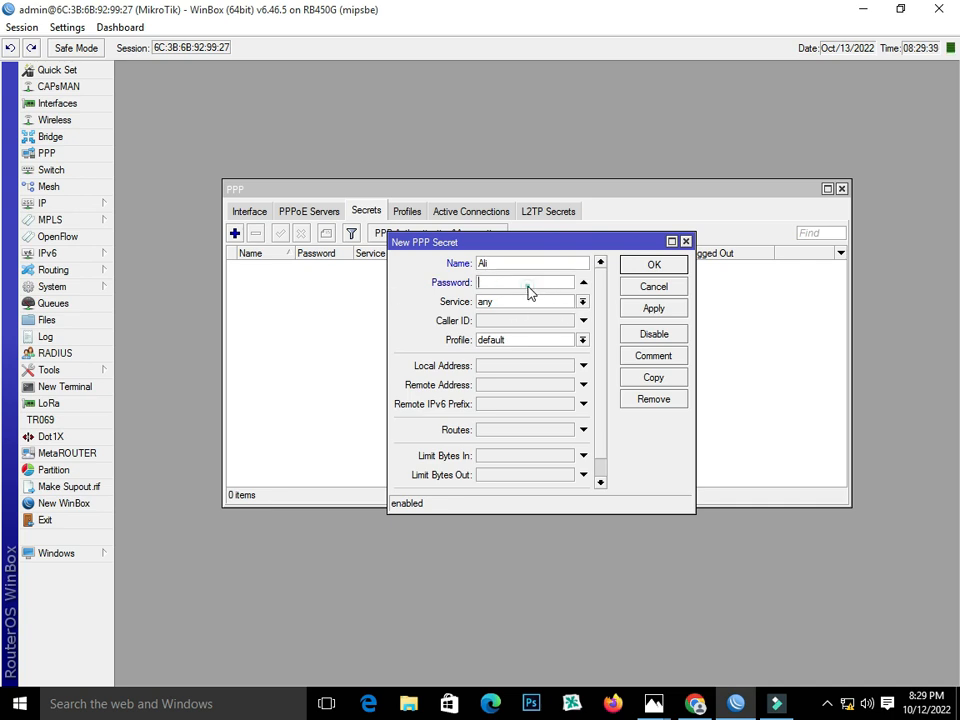
pyautogui.write('***')
pyautogui.click(582, 301)
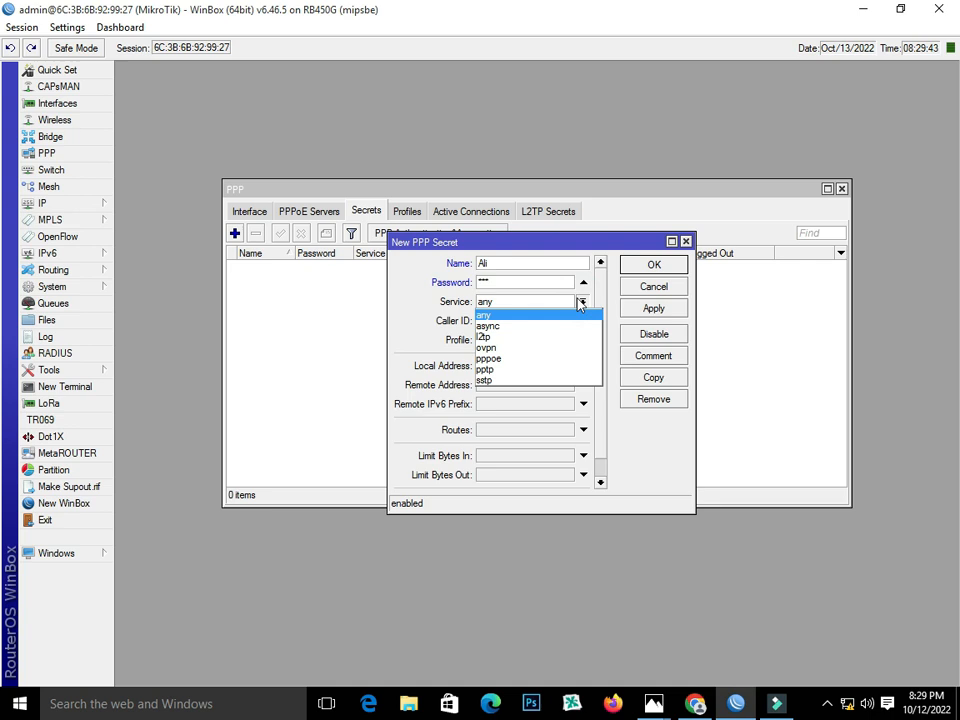
pyautogui.click(551, 358)
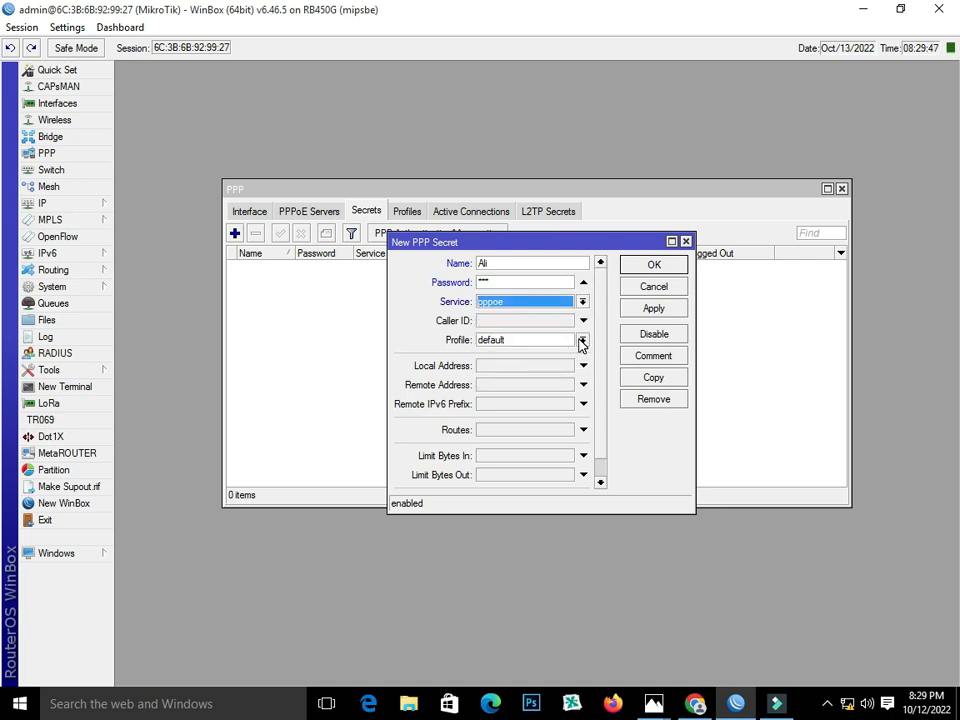
pyautogui.click(582, 341)
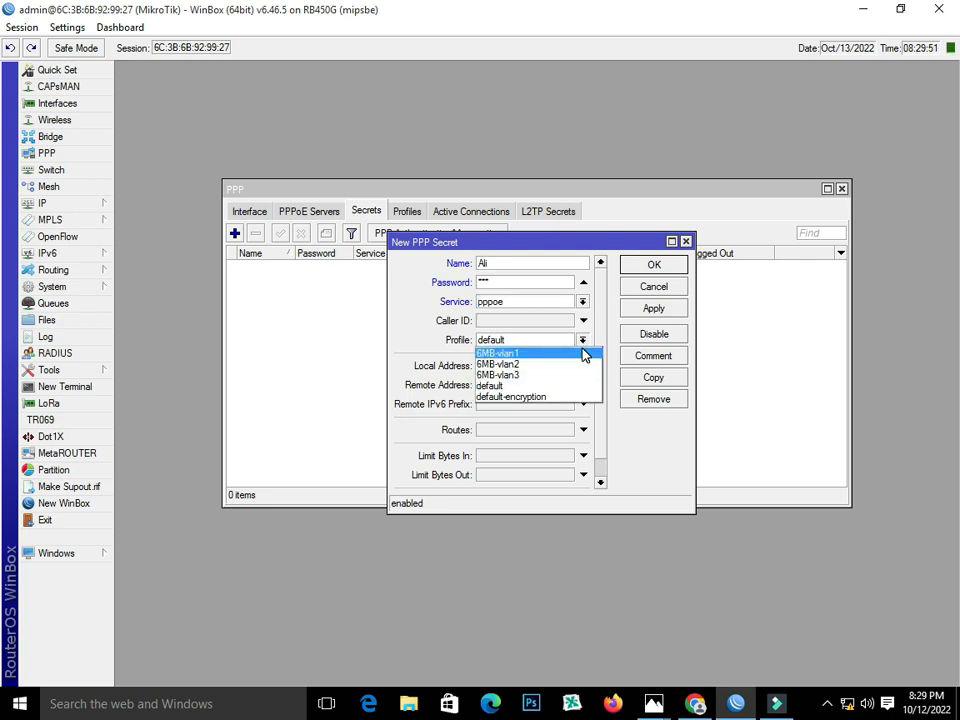
pyautogui.click(584, 354)
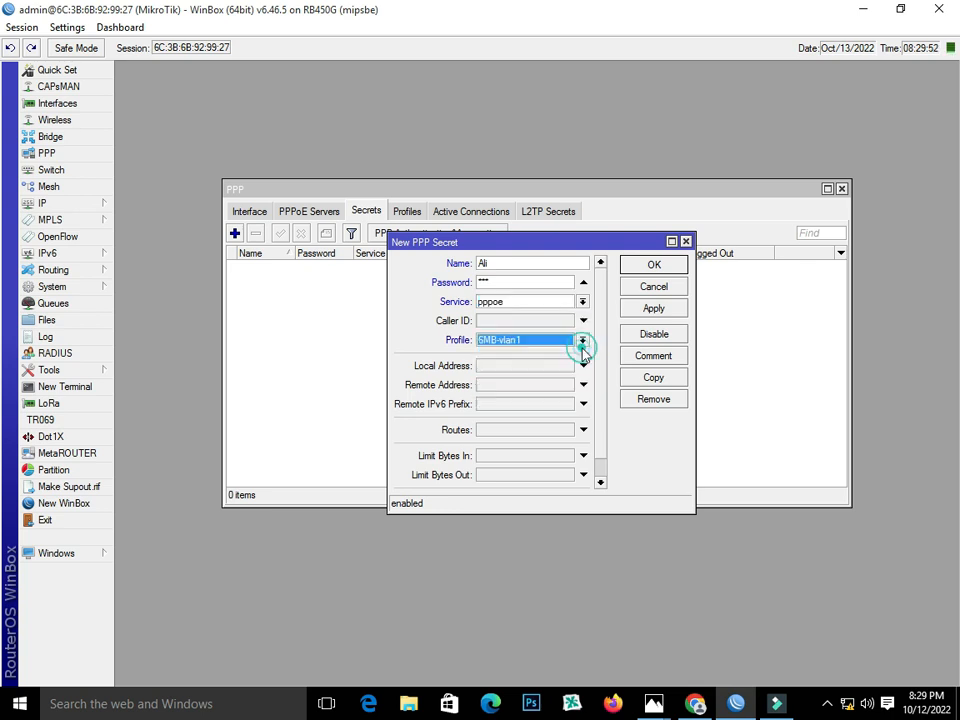
pyautogui.click(659, 312)
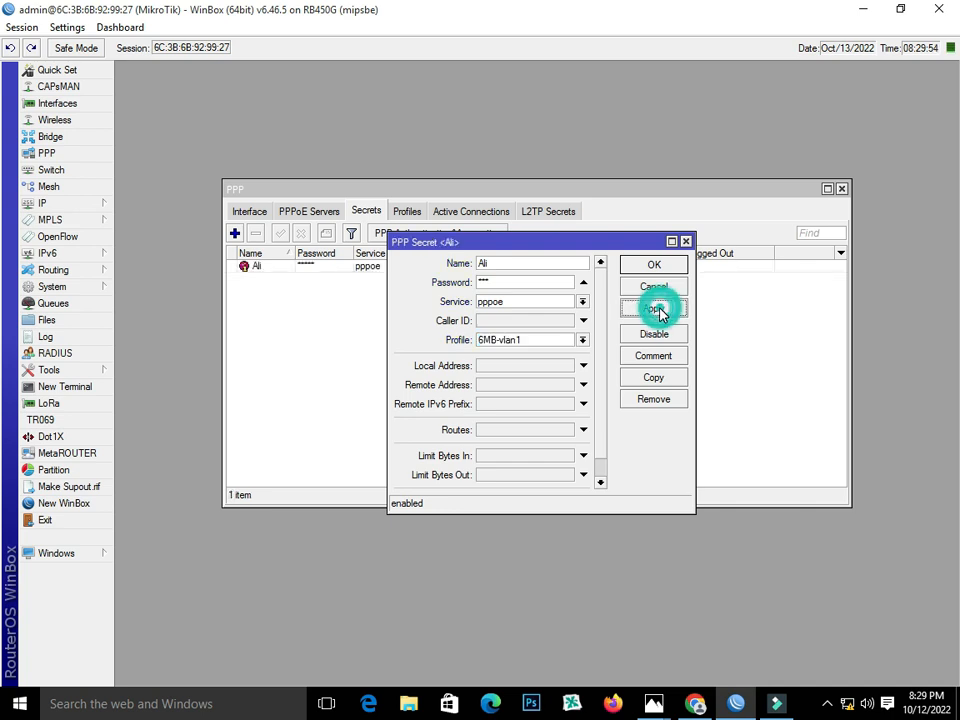
# Copy the first secret into a second user with its own name and password, pppoe service and 6MB-vlan2 profile.
pyautogui.click(654, 378)
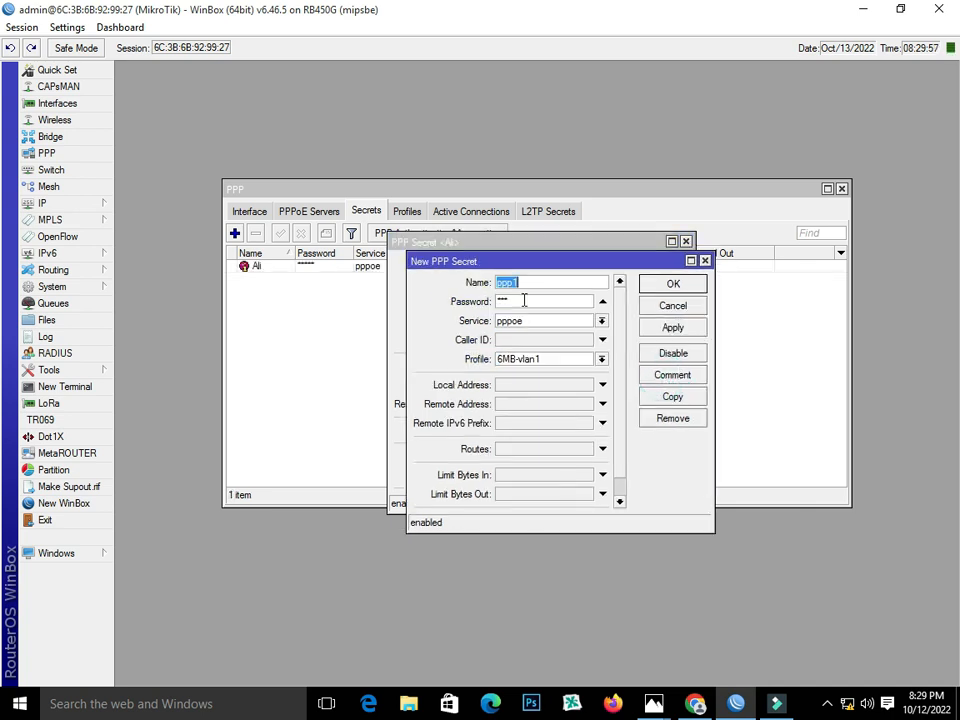
pyautogui.moveTo(540, 283); pyautogui.dragTo(337, 313)
pyautogui.write('Fahid')
pyautogui.doubleClick(529, 301)
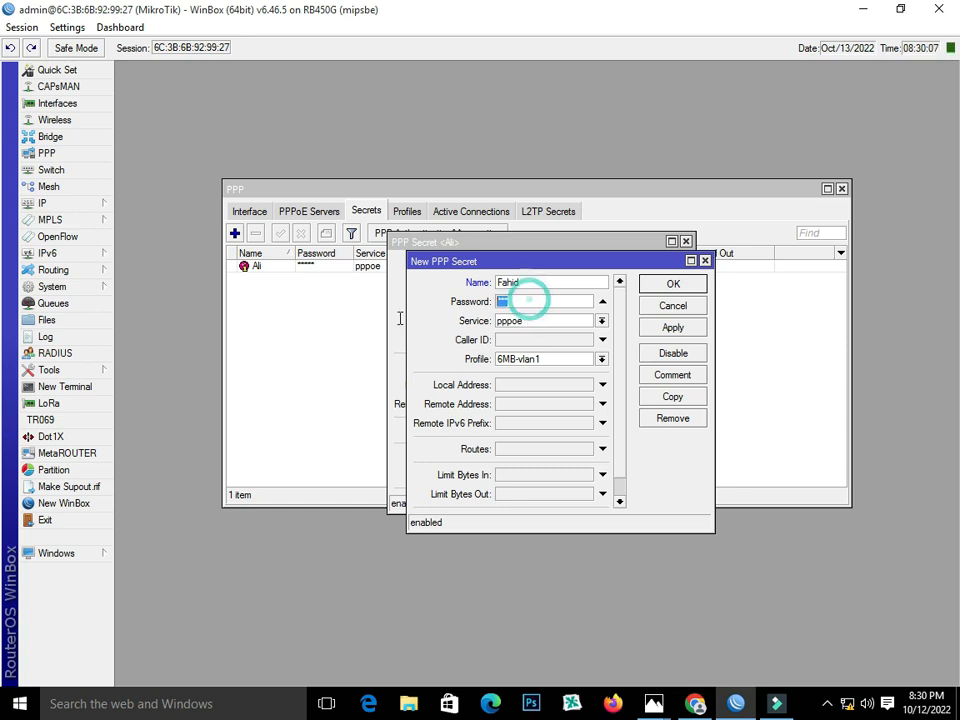
pyautogui.write('123')
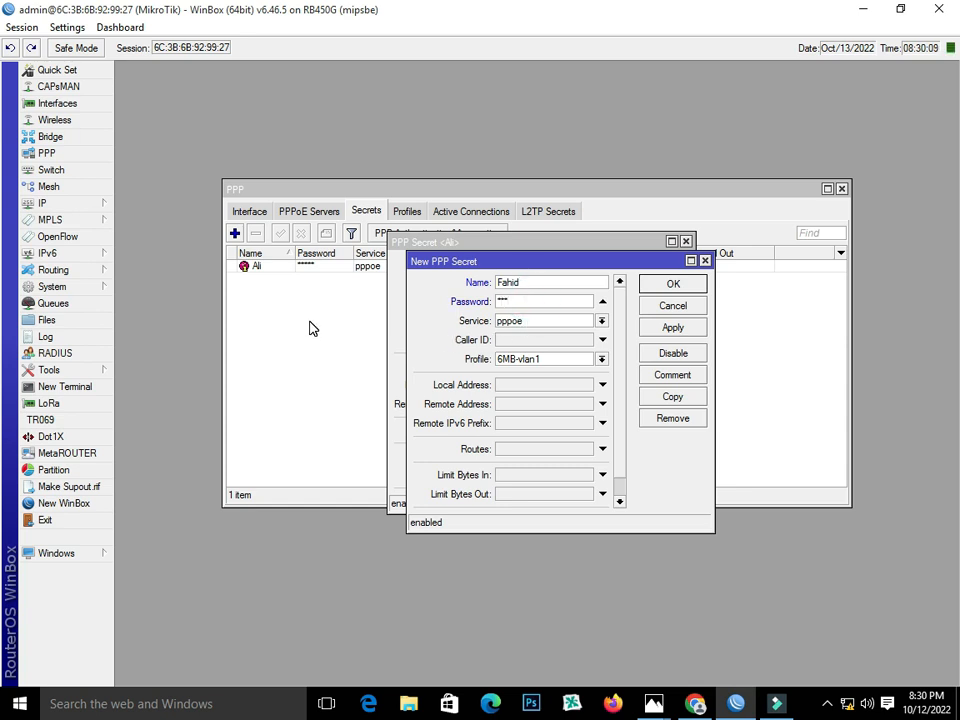
pyautogui.click(602, 321)
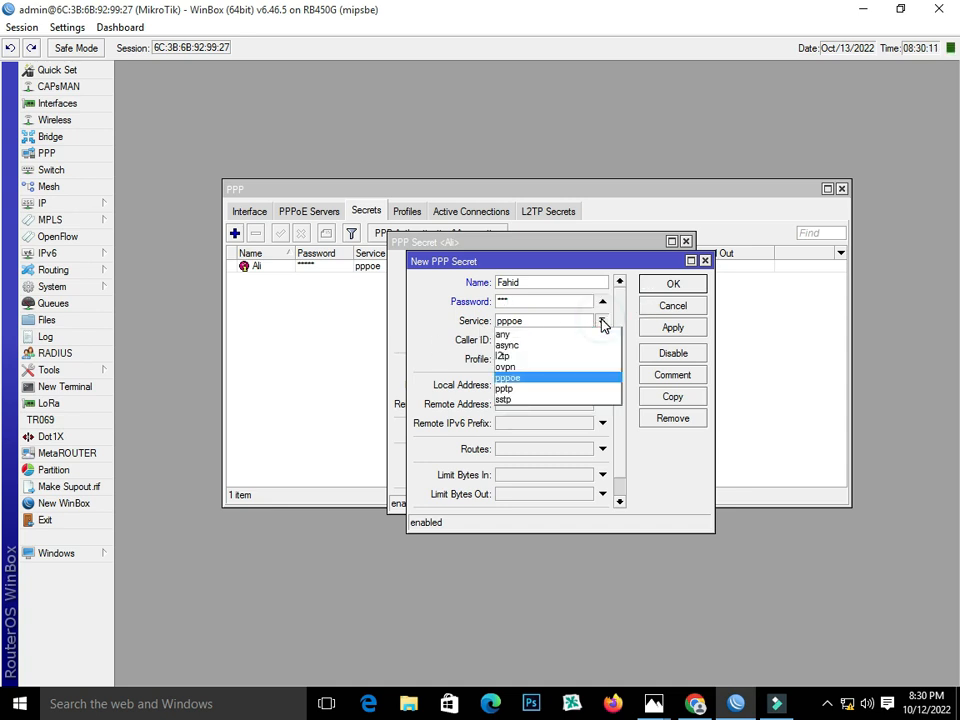
pyautogui.click(601, 318)
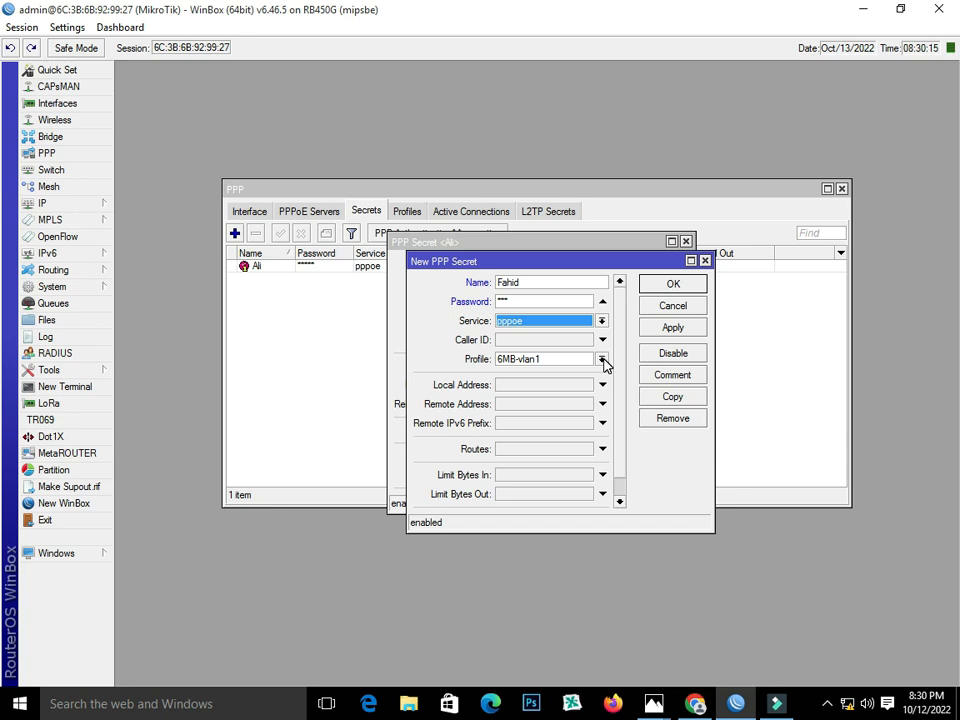
pyautogui.click(602, 360)
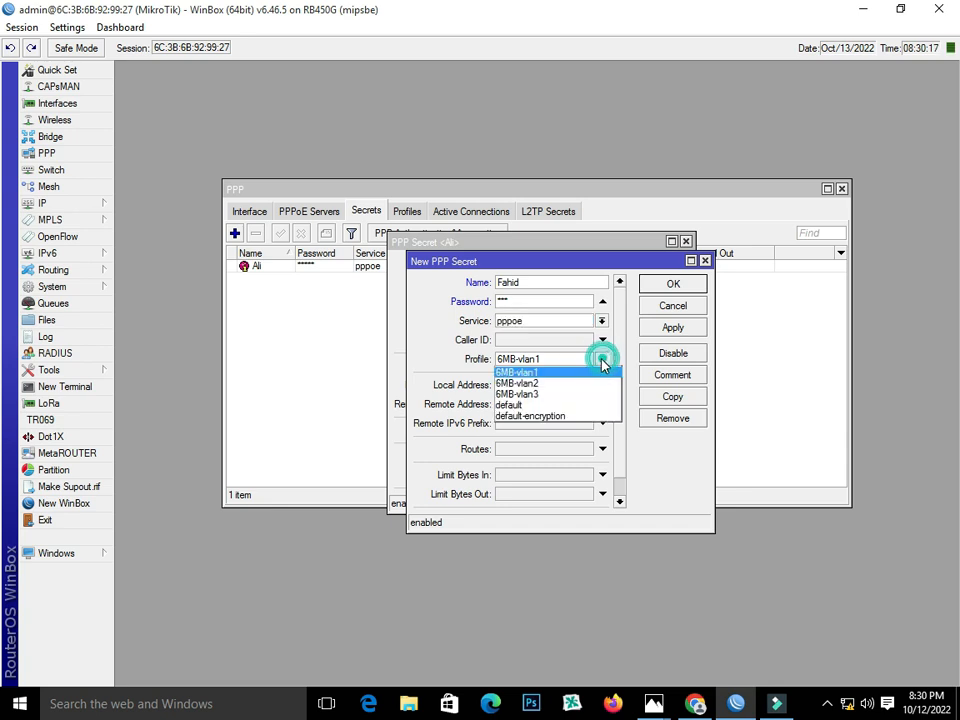
pyautogui.click(590, 389)
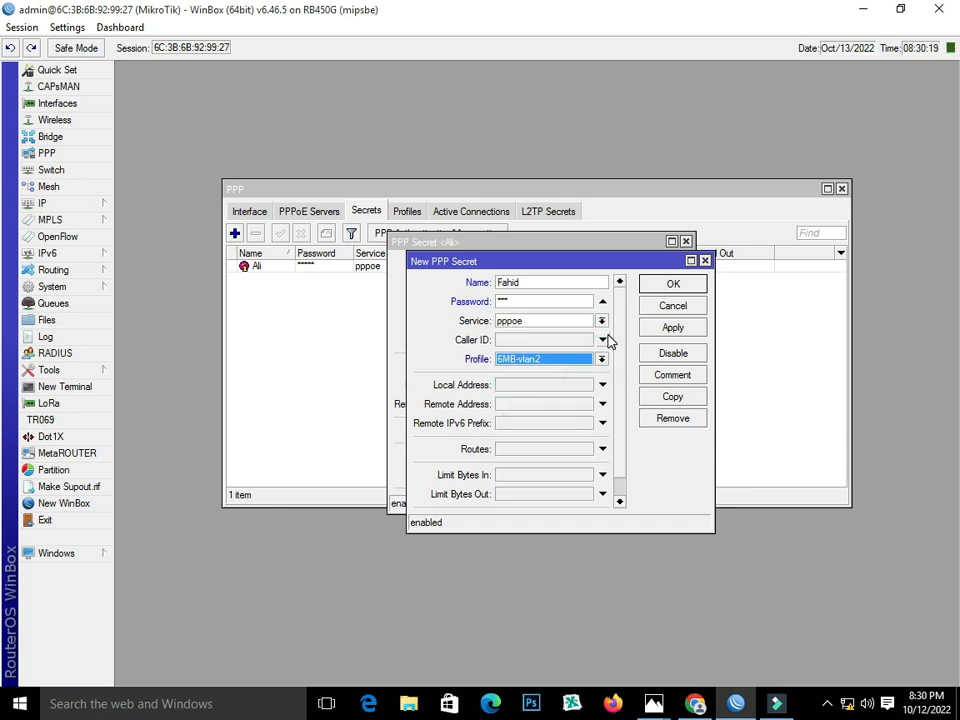
pyautogui.click(658, 332)
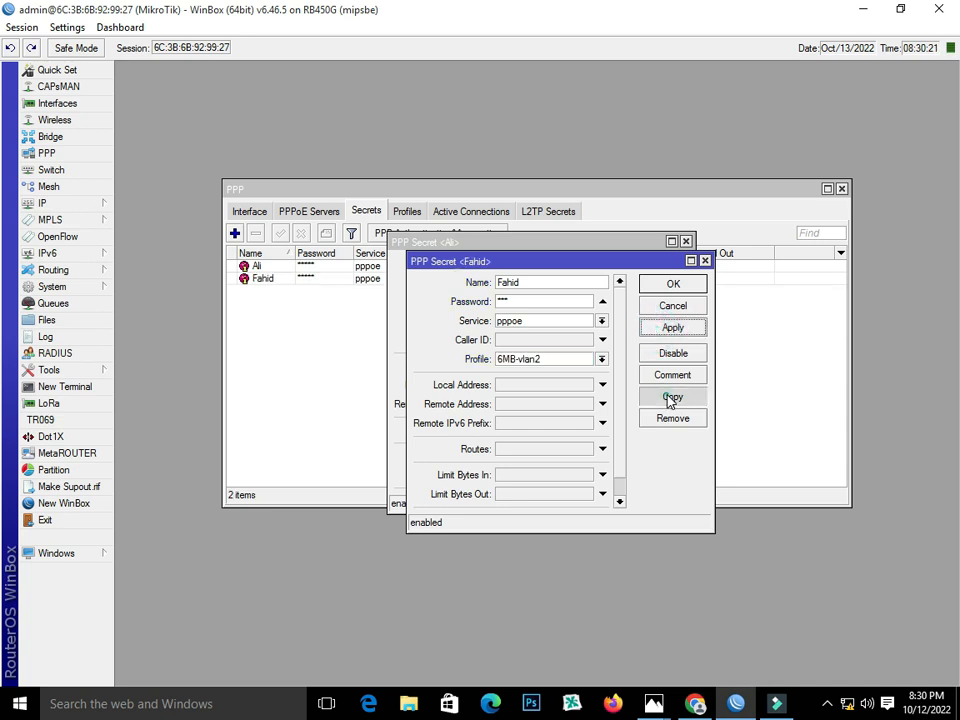
pyautogui.click(672, 397)
# Give the copied secret the third user's name and password and the 6MB-vlan3 profile, then apply.
pyautogui.click(555, 302)
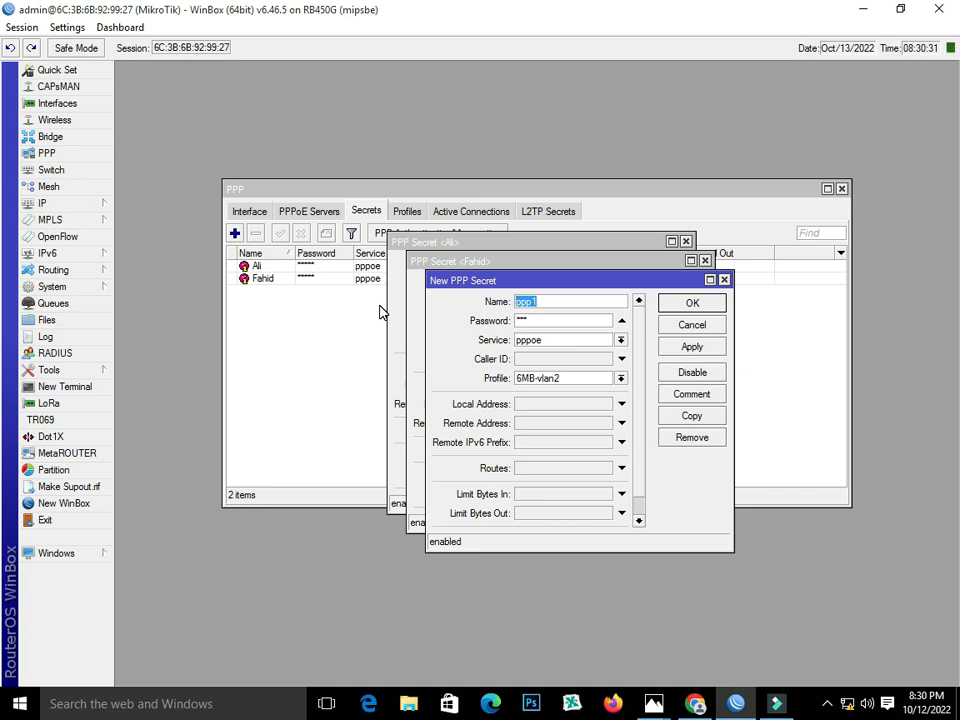
pyautogui.write('Zahid')
pyautogui.moveTo(551, 322); pyautogui.dragTo(360, 346)
pyautogui.write('***')
pyautogui.click(620, 378)
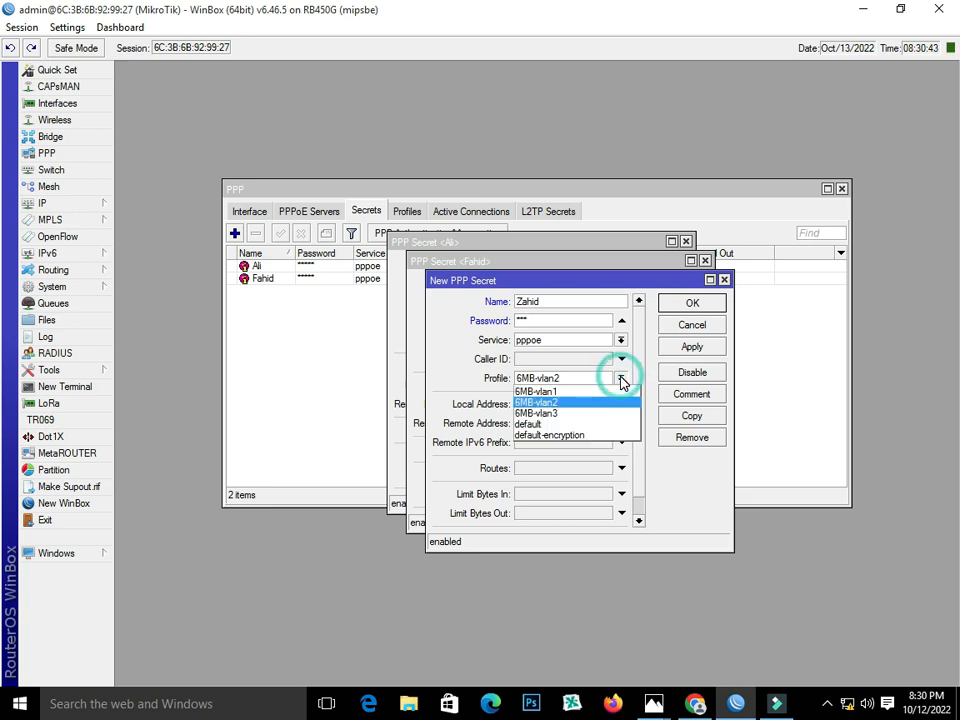
pyautogui.click(617, 414)
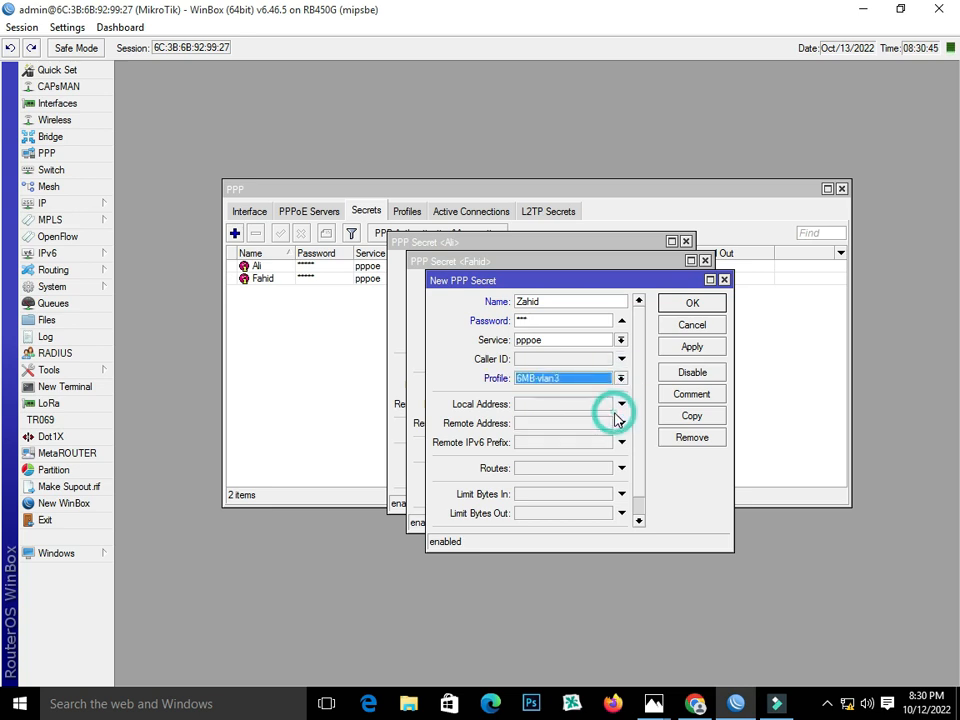
pyautogui.click(693, 347)
# Close all three open PPP secret dialogs and select the second user's entry in the list.
pyautogui.click(693, 303)
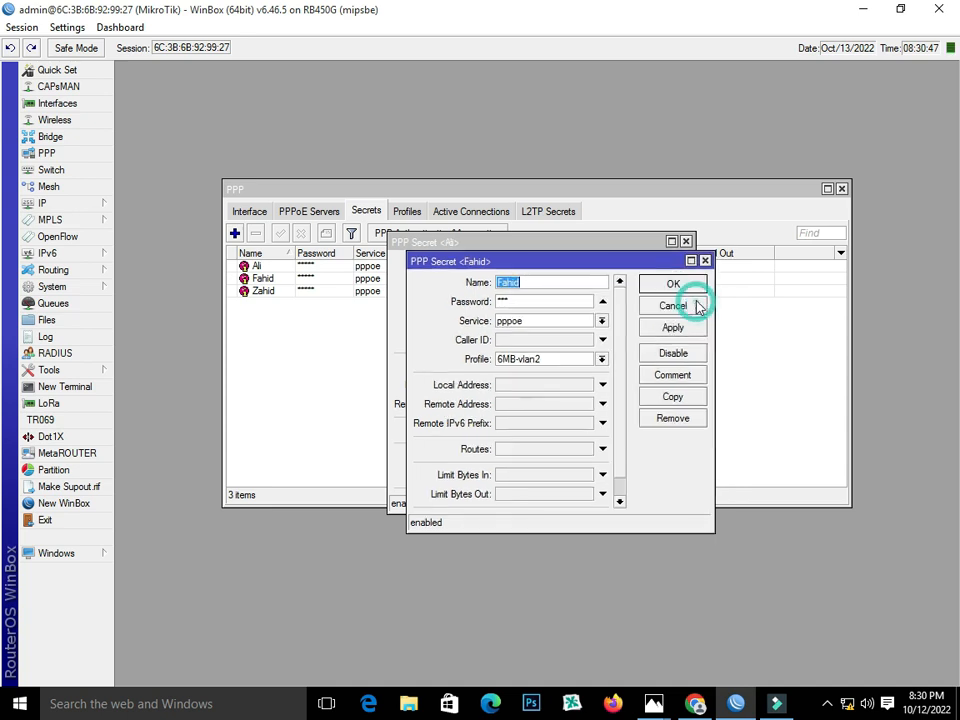
pyautogui.click(679, 284)
pyautogui.click(665, 266)
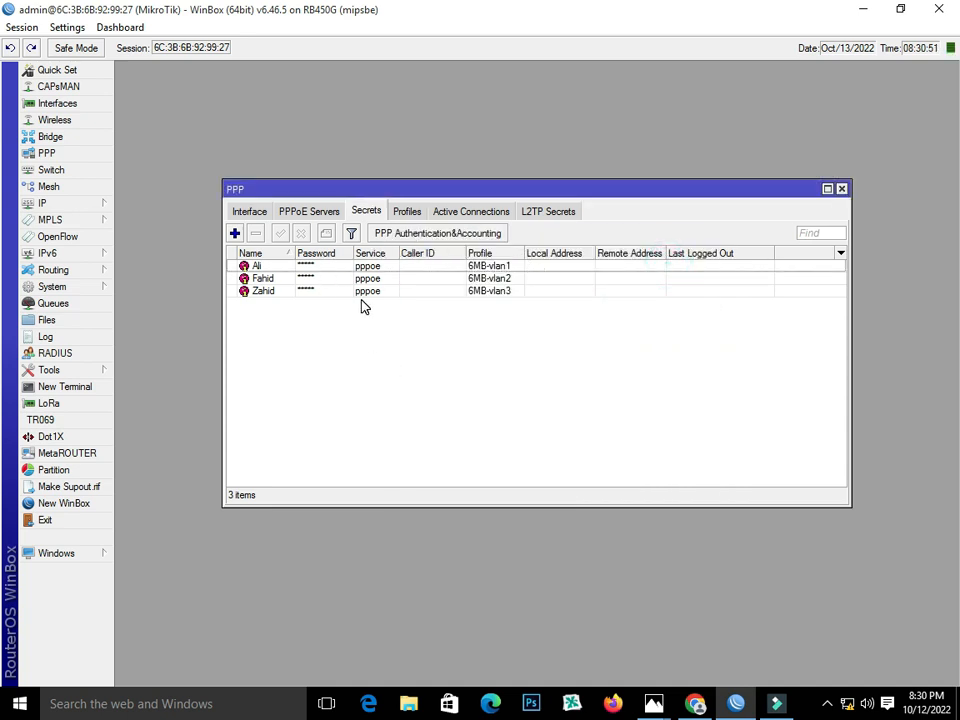
pyautogui.click(286, 281)
pyautogui.click(284, 293)
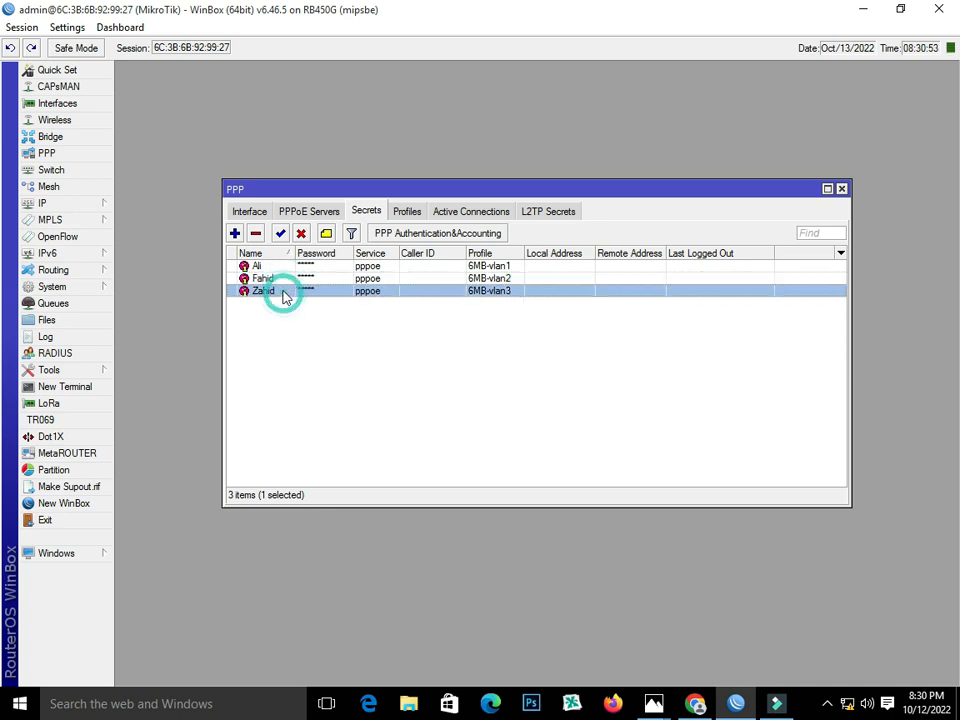
pyautogui.click(280, 284)
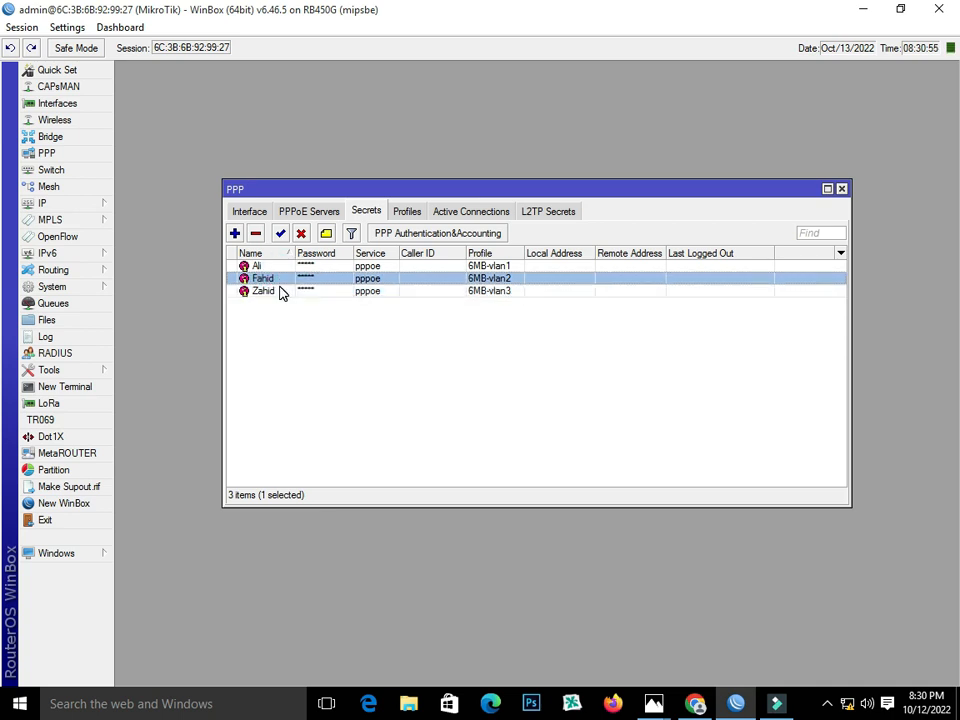
pyautogui.click(280, 292)
pyautogui.click(280, 281)
pyautogui.click(281, 292)
pyautogui.click(280, 281)
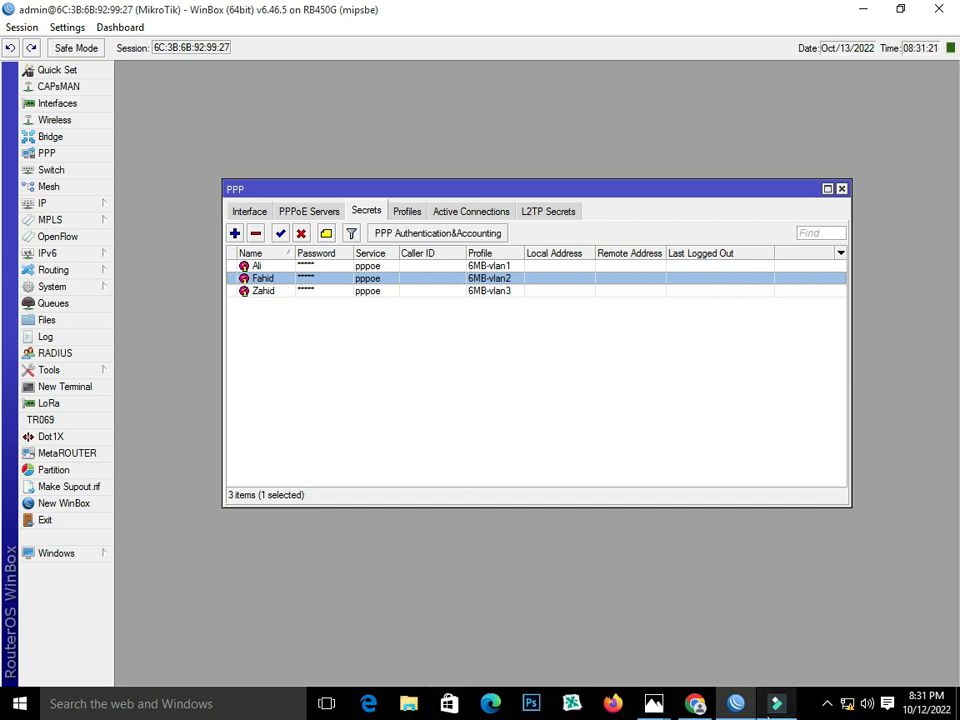
pyautogui.click(655, 705)
# Show the trunk and VLAN network diagram in Photos again.
pyautogui.click(694, 628)
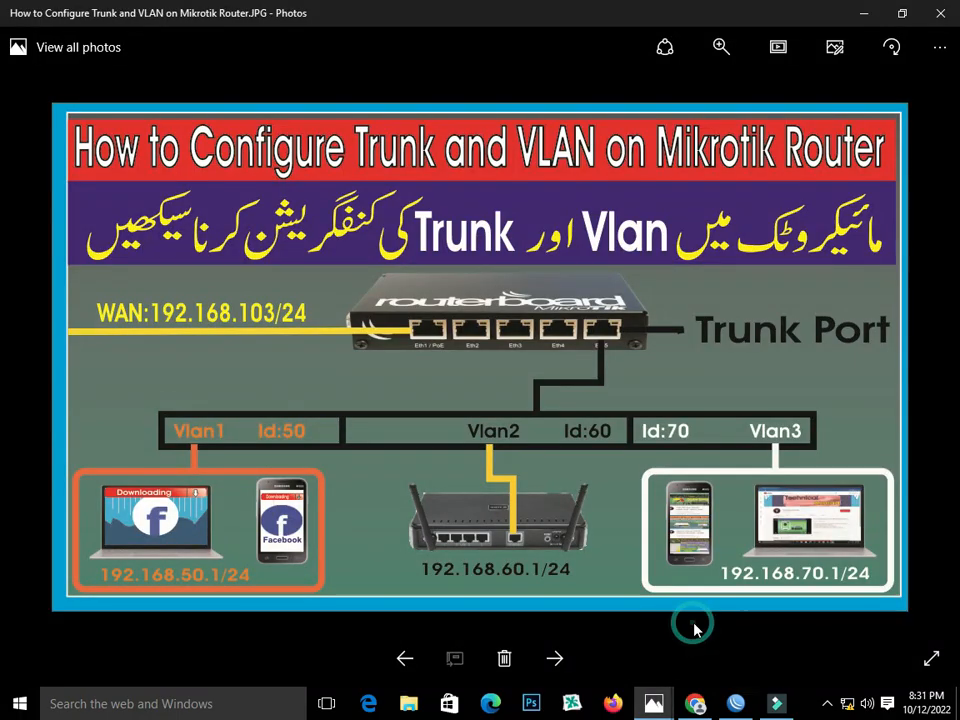
pyautogui.click(735, 705)
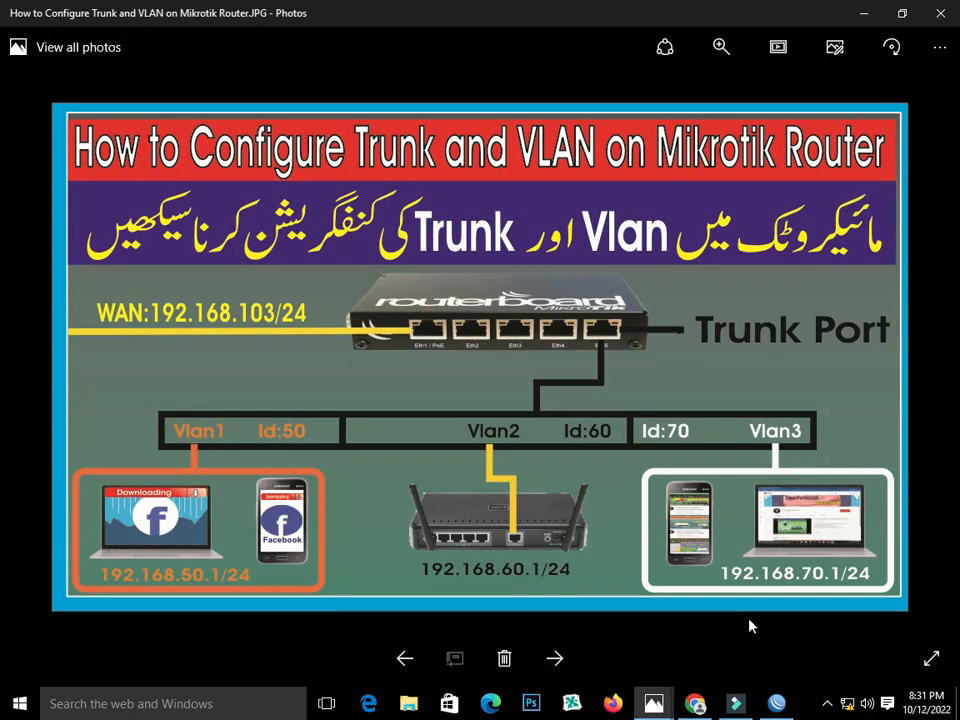
# In maximized Chrome, load 192.168.101.1 and log in with the admin credentials, then open a new tab.
pyautogui.click(696, 704)
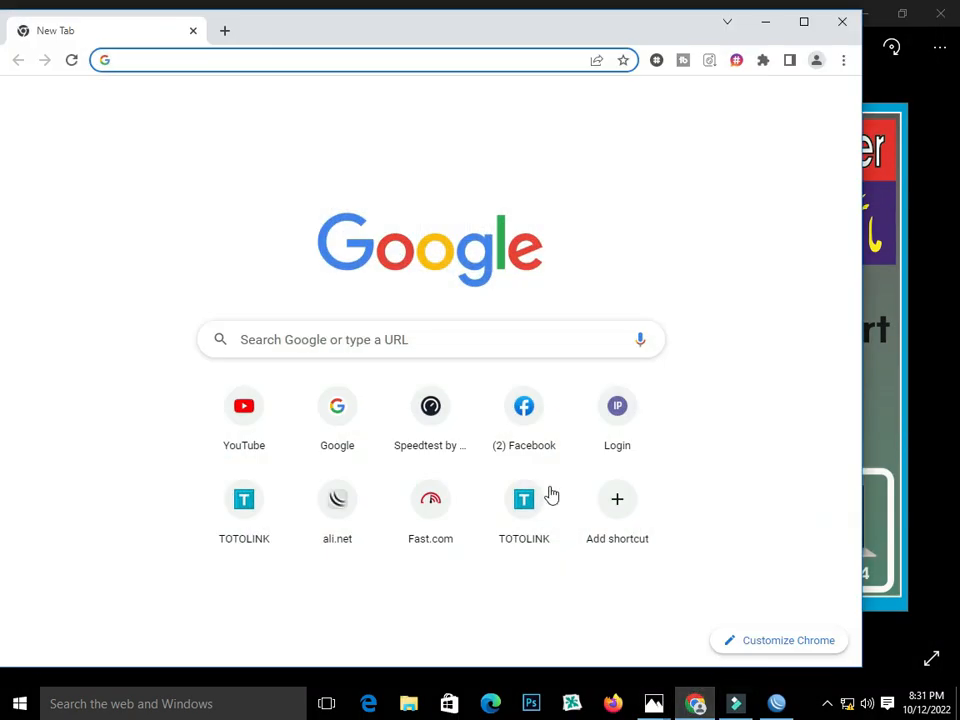
pyautogui.click(806, 22)
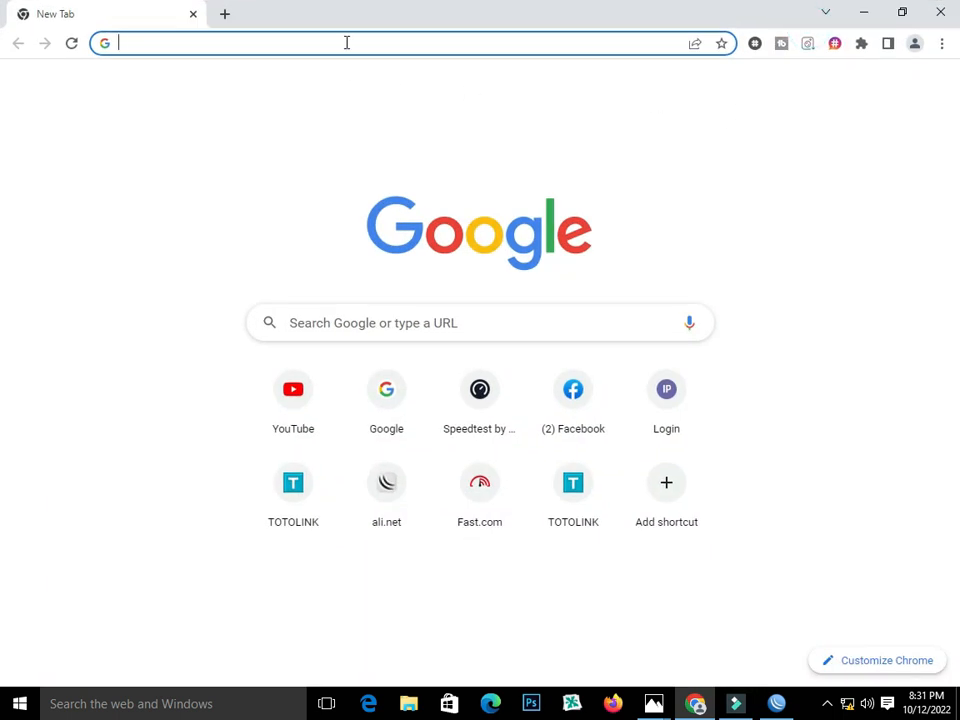
pyautogui.write('1')
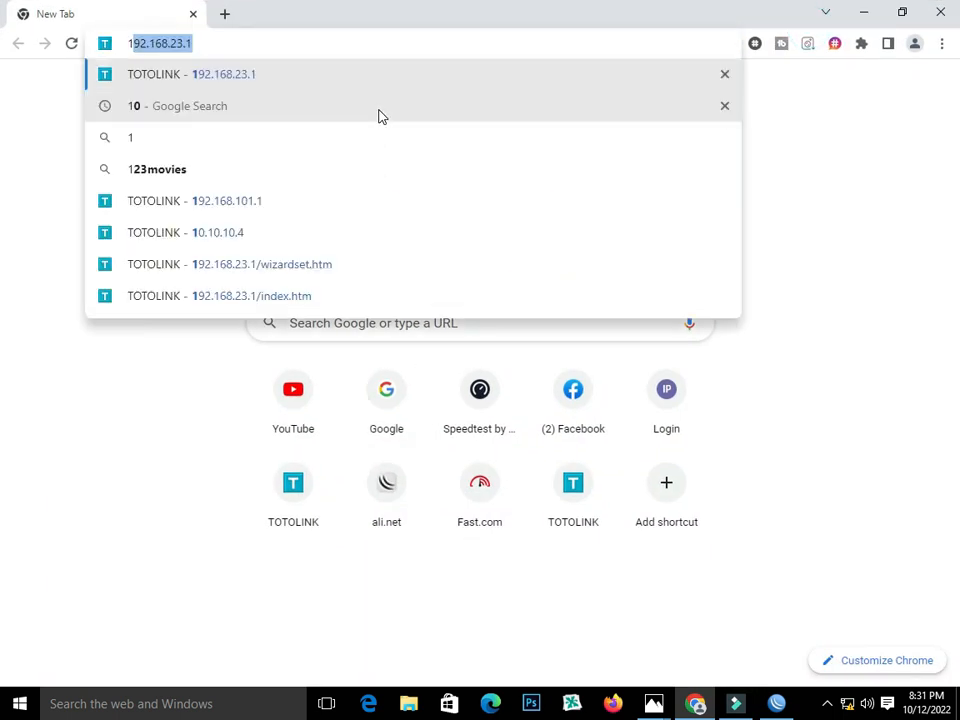
pyautogui.write('92.168.')
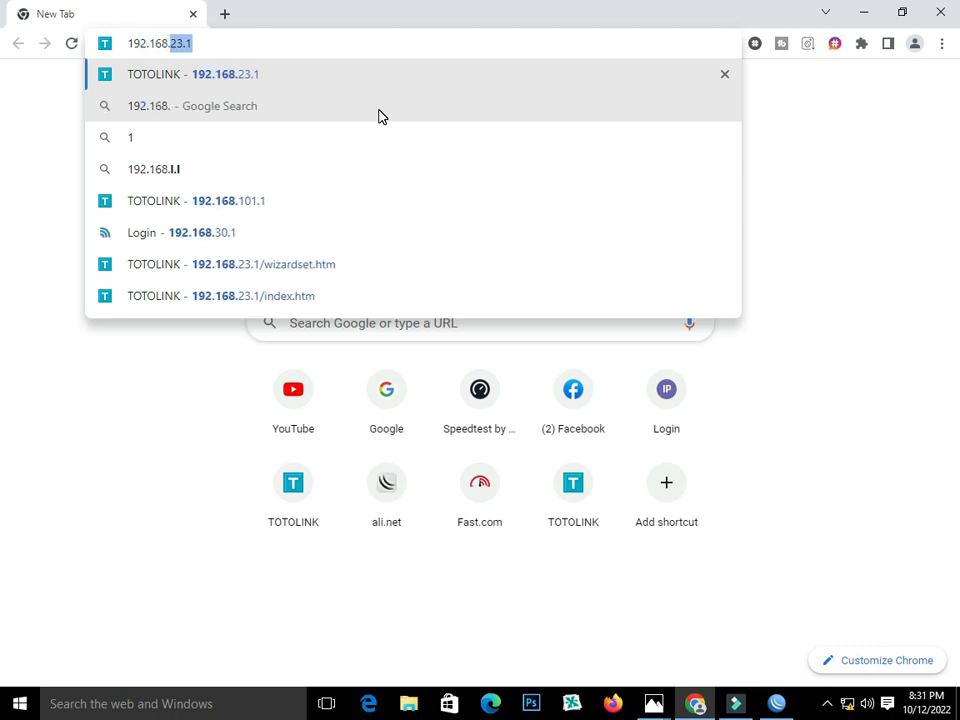
pyautogui.write('101')
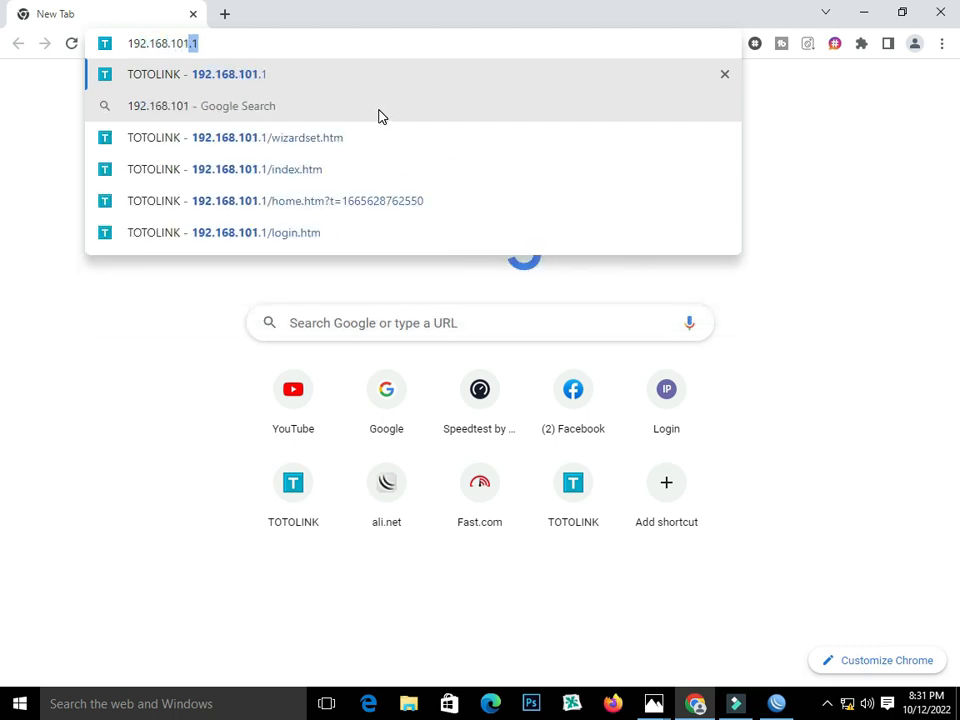
pyautogui.write('.1')
pyautogui.press('Return')
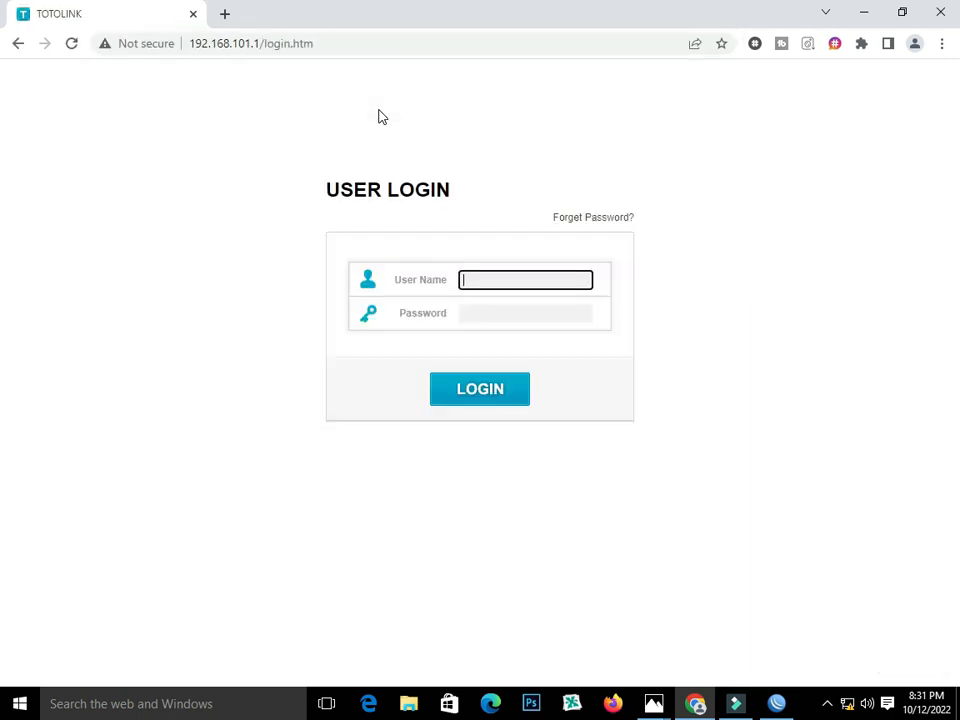
pyautogui.write('a')
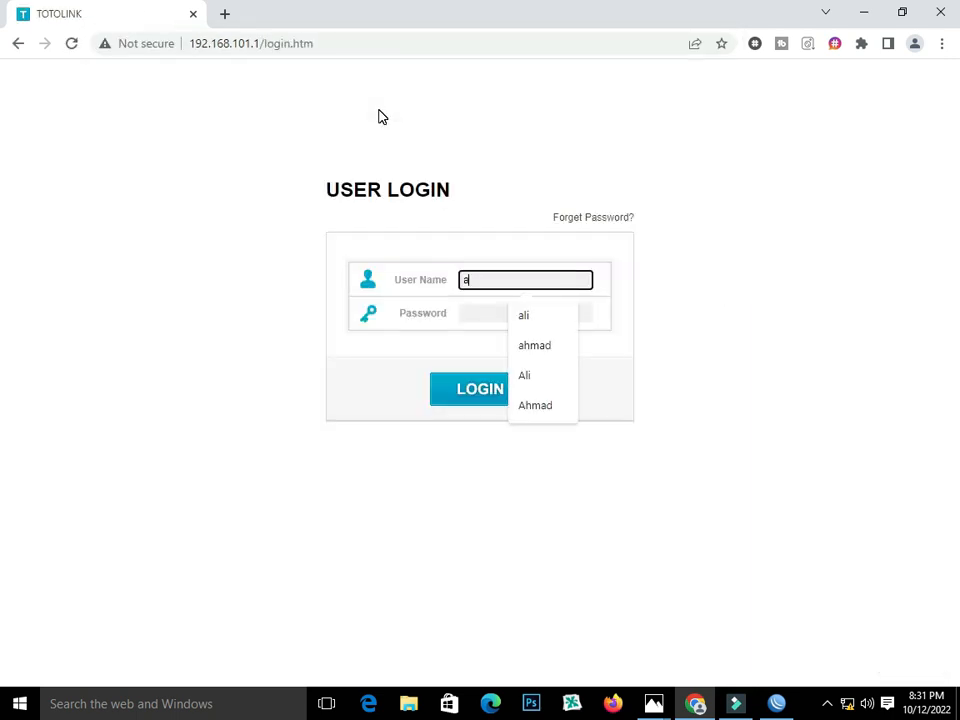
pyautogui.write('dmin')
pyautogui.press('Tab')
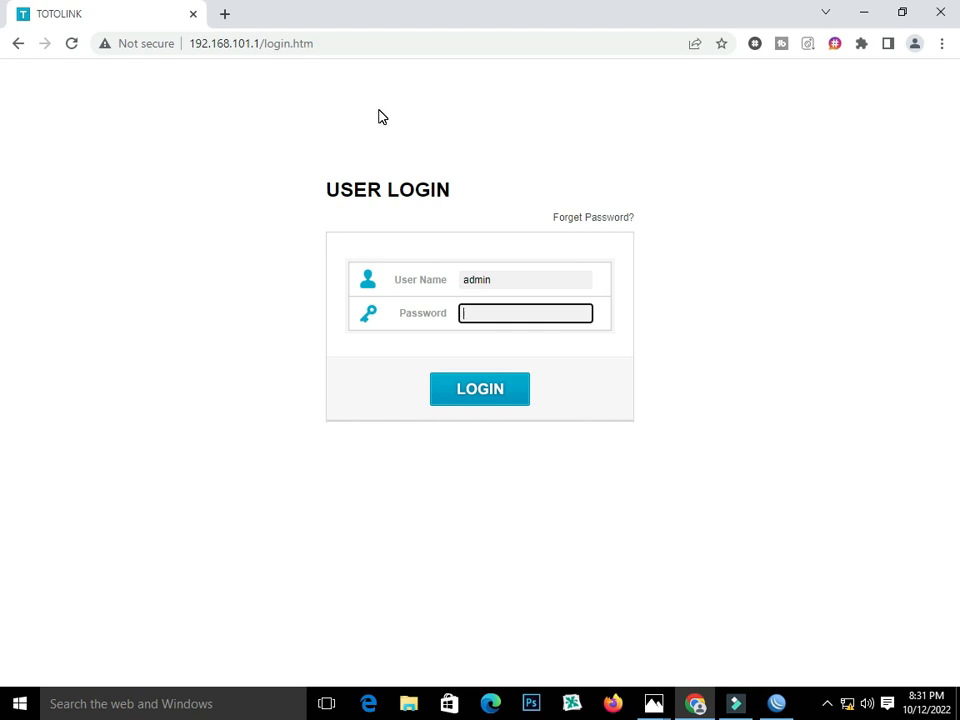
pyautogui.write('ad')
pyautogui.click(482, 389)
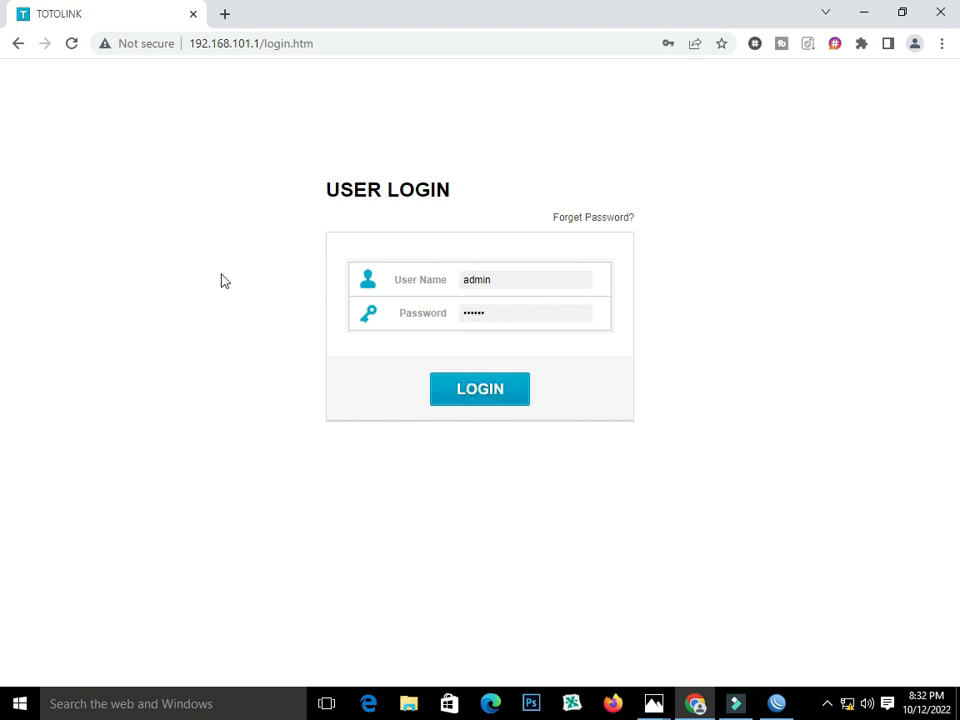
pyautogui.click(225, 14)
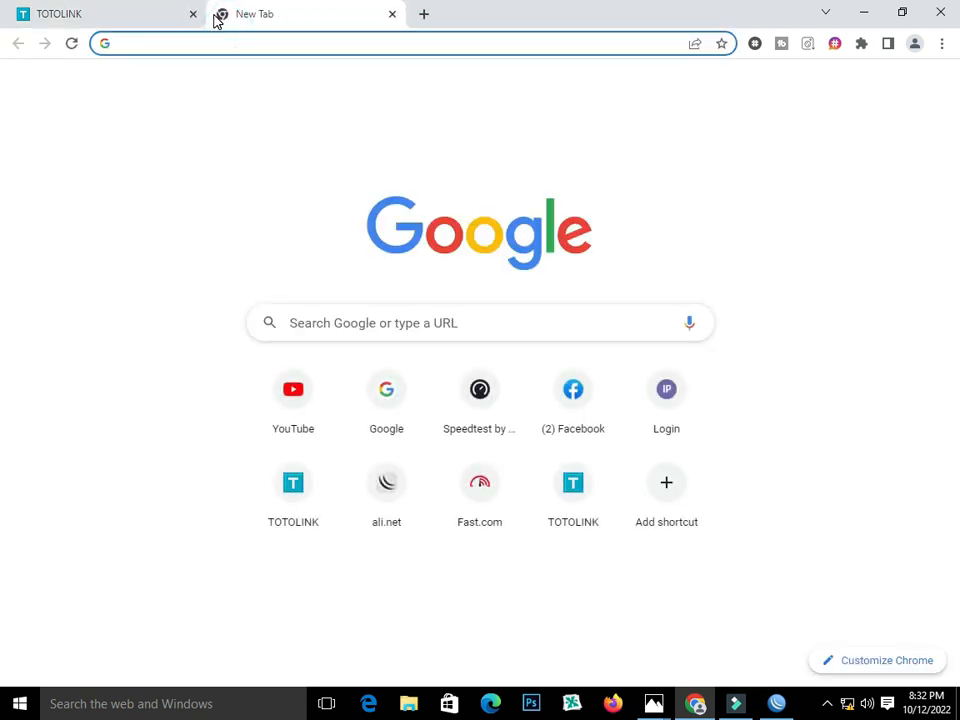
# In 192.168.101.1 Easy Setup, keep PPPoE WAN, enter the first user's name and password, and apply.
pyautogui.write('192.168.101.1')
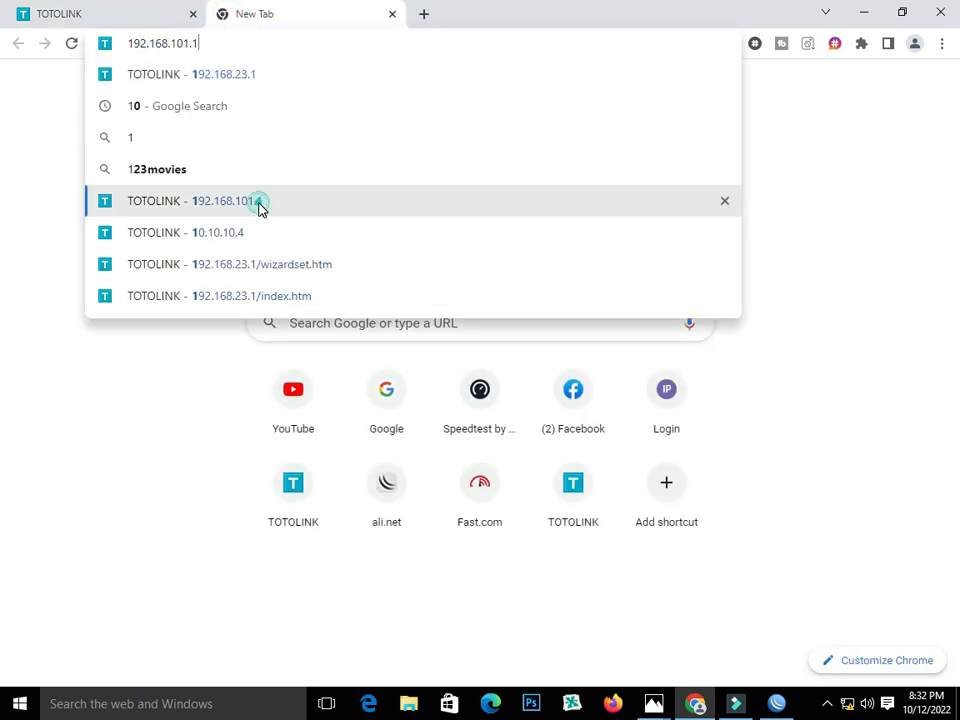
pyautogui.click(259, 206)
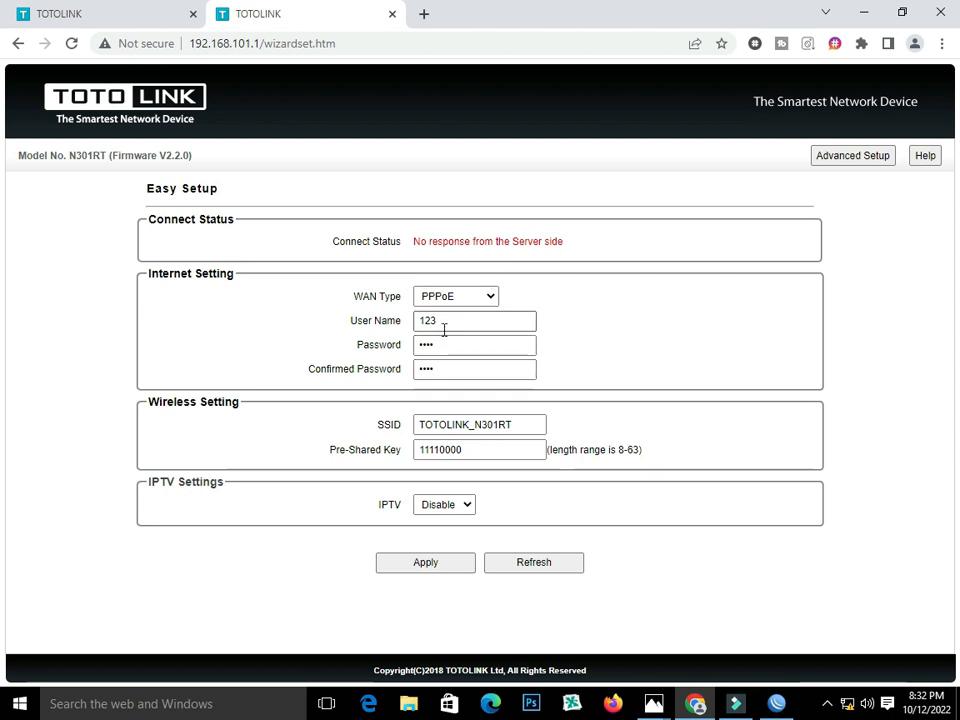
pyautogui.click(490, 298)
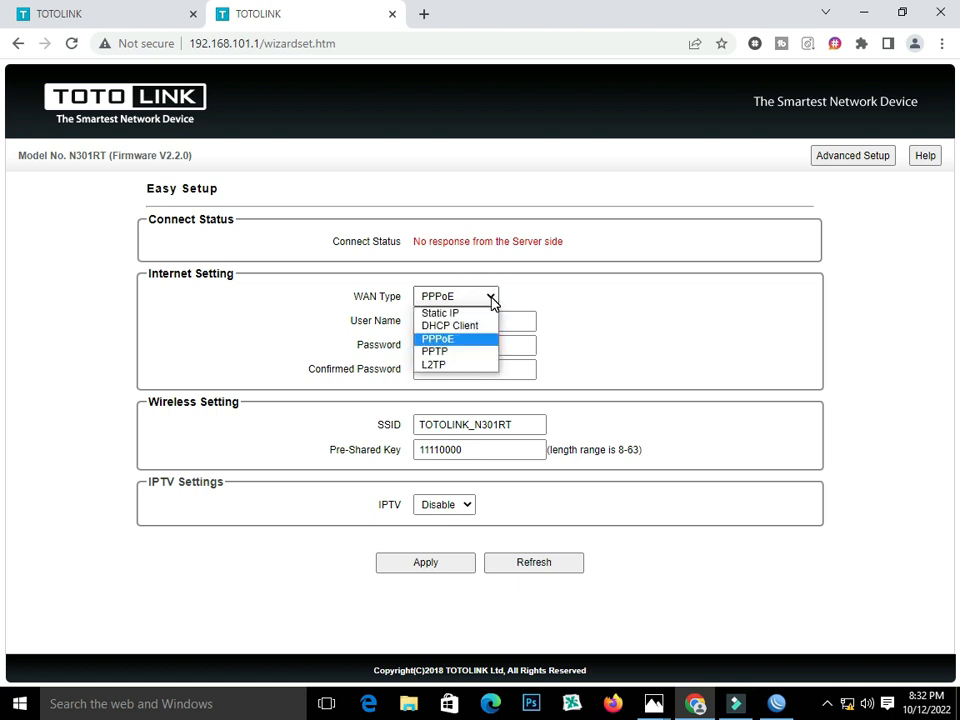
pyautogui.click(490, 297)
pyautogui.doubleClick(485, 320)
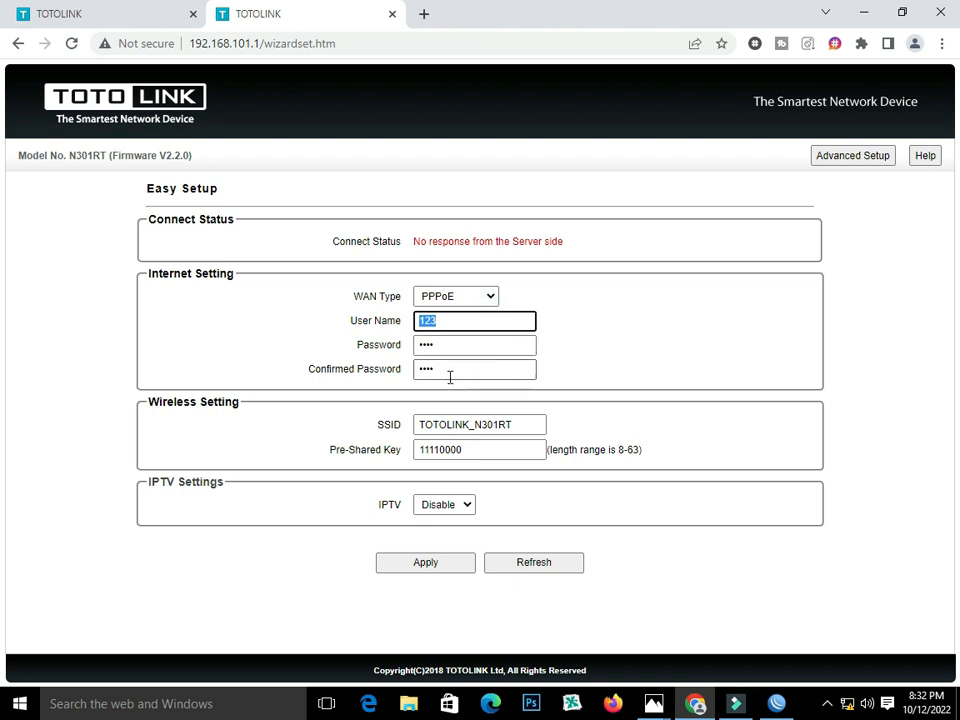
pyautogui.write('All')
pyautogui.doubleClick(455, 344)
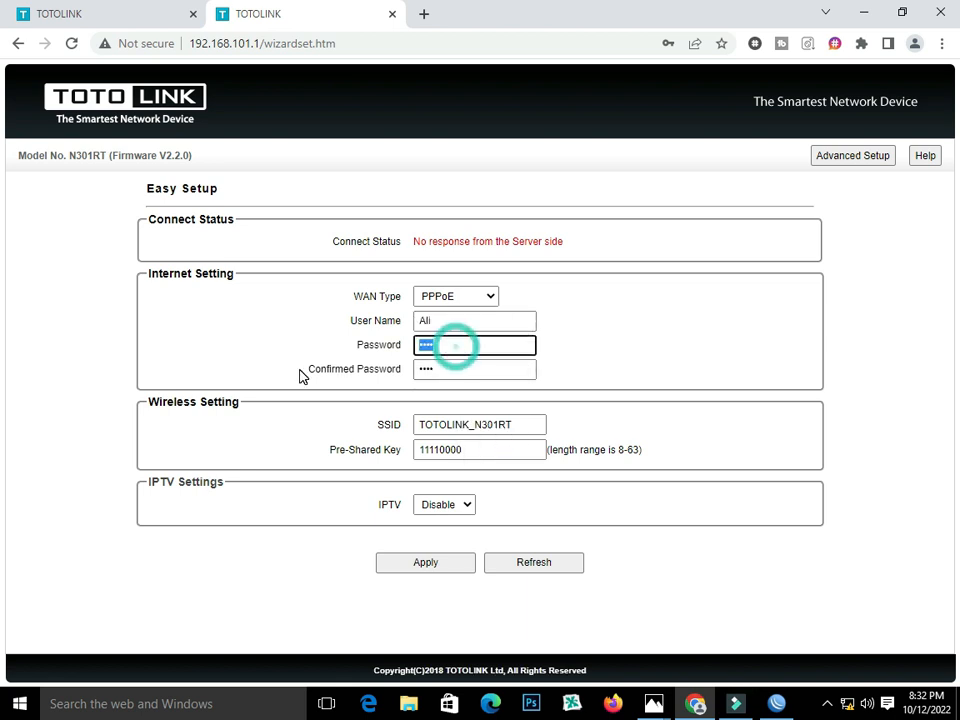
pyautogui.write('1')
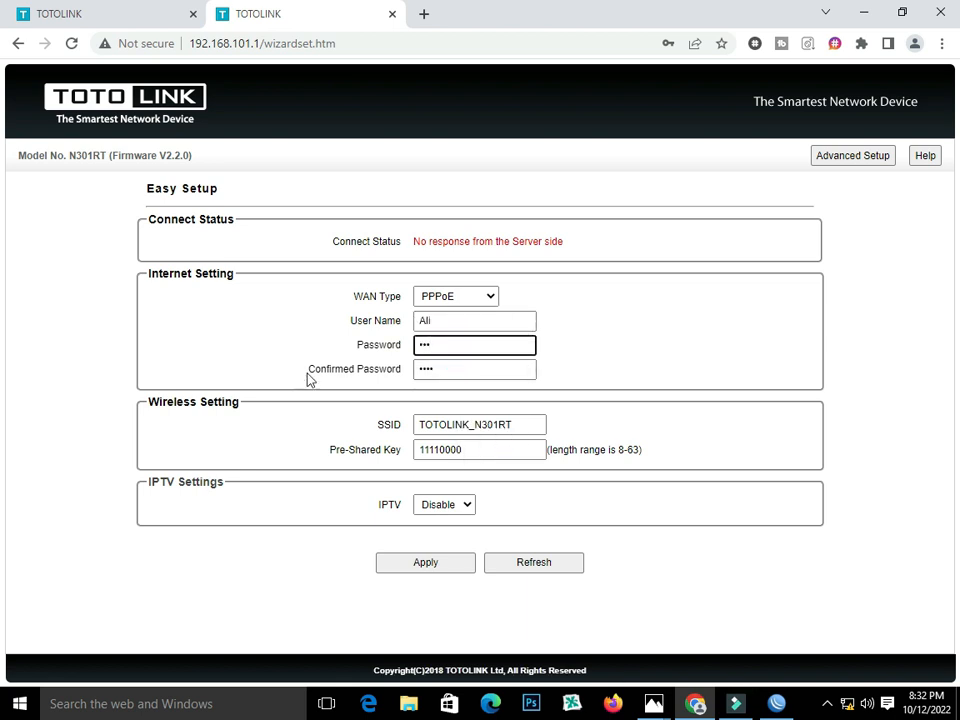
pyautogui.doubleClick(449, 370)
pyautogui.write('1')
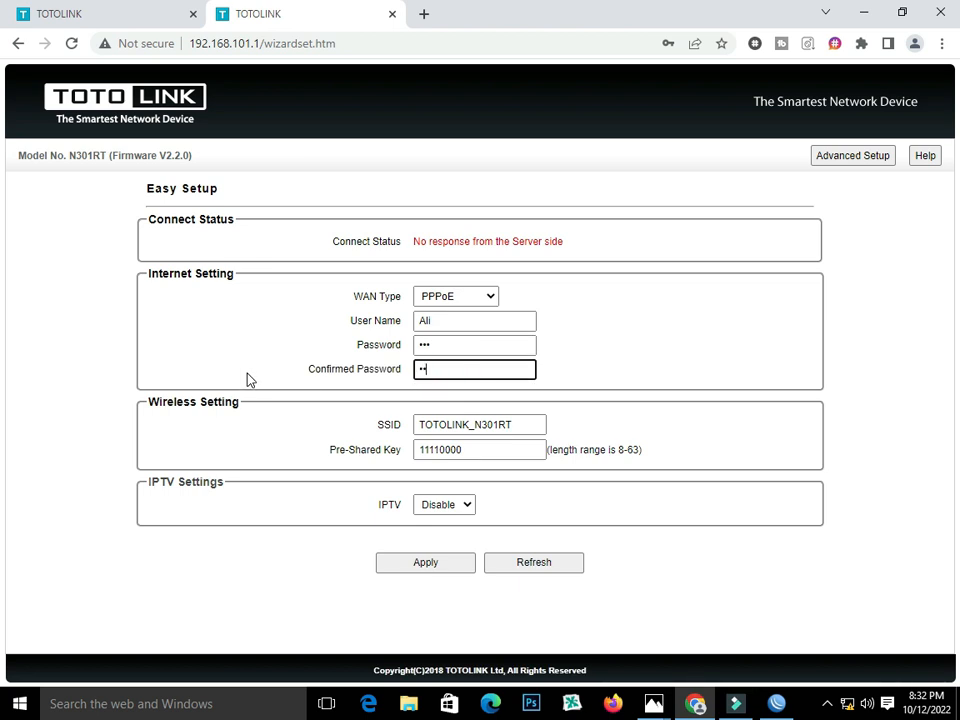
pyautogui.click(424, 561)
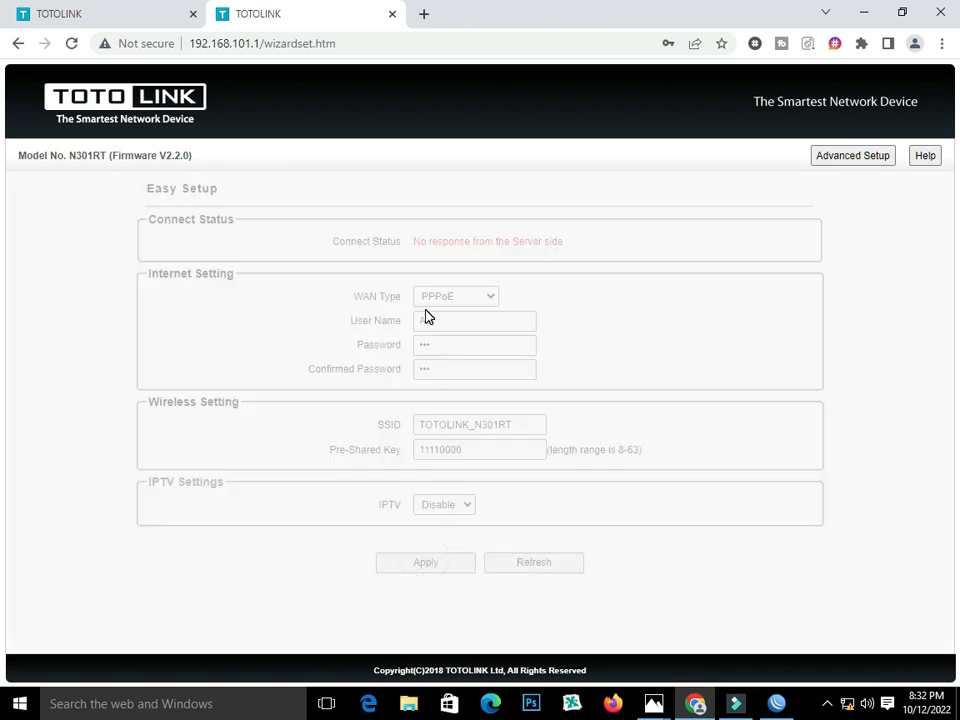
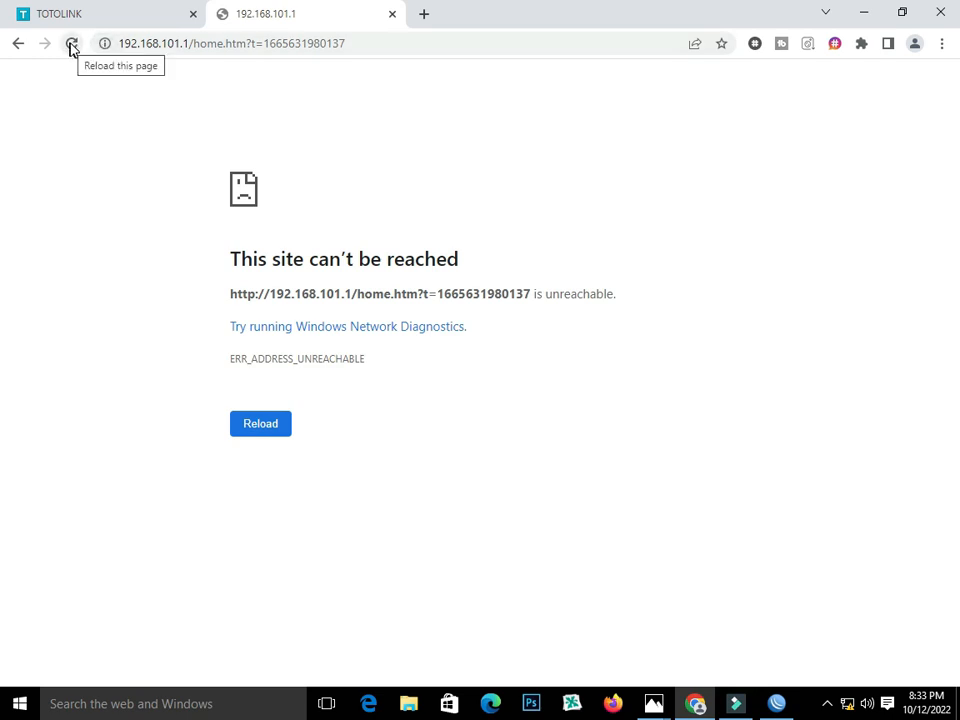
# Reload the router login page and log in with the admin credentials.
pyautogui.click(139, 21)
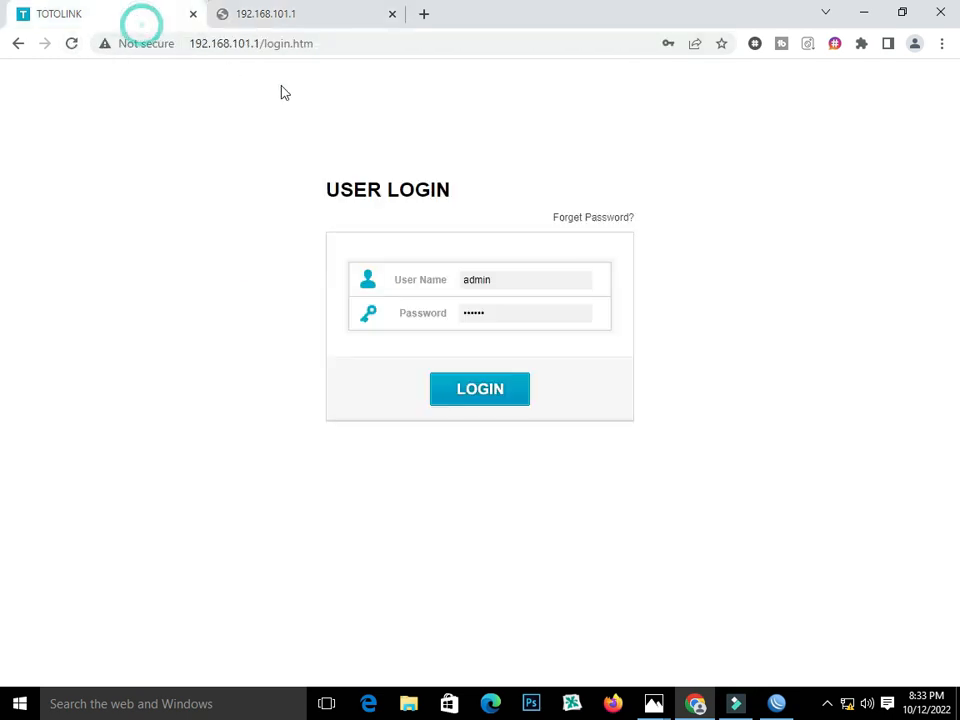
pyautogui.click(72, 43)
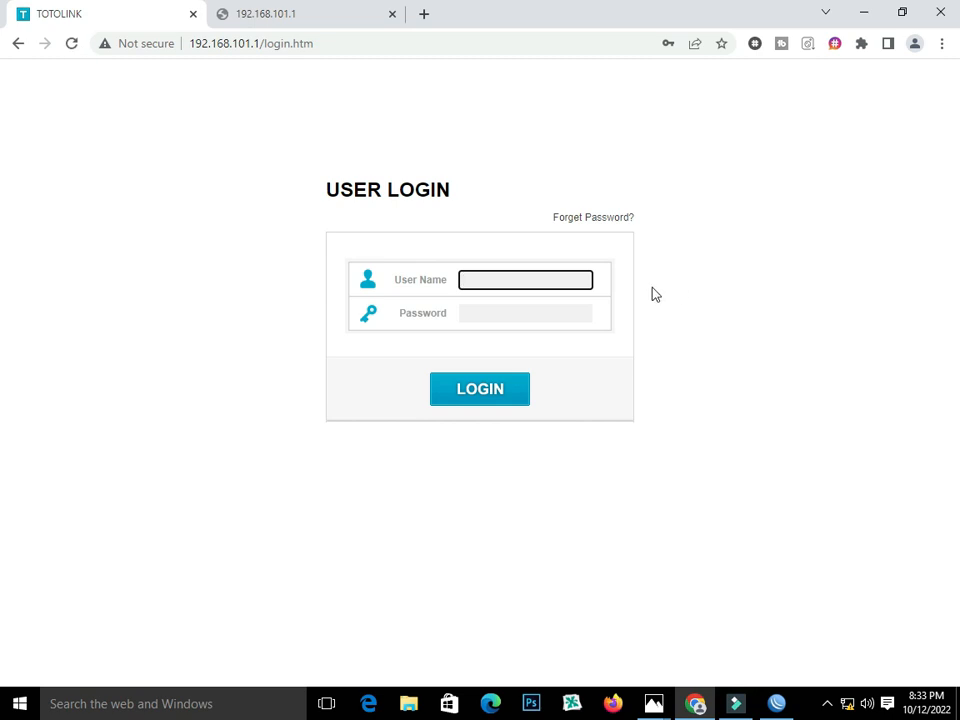
pyautogui.write('admin')
pyautogui.click(518, 319)
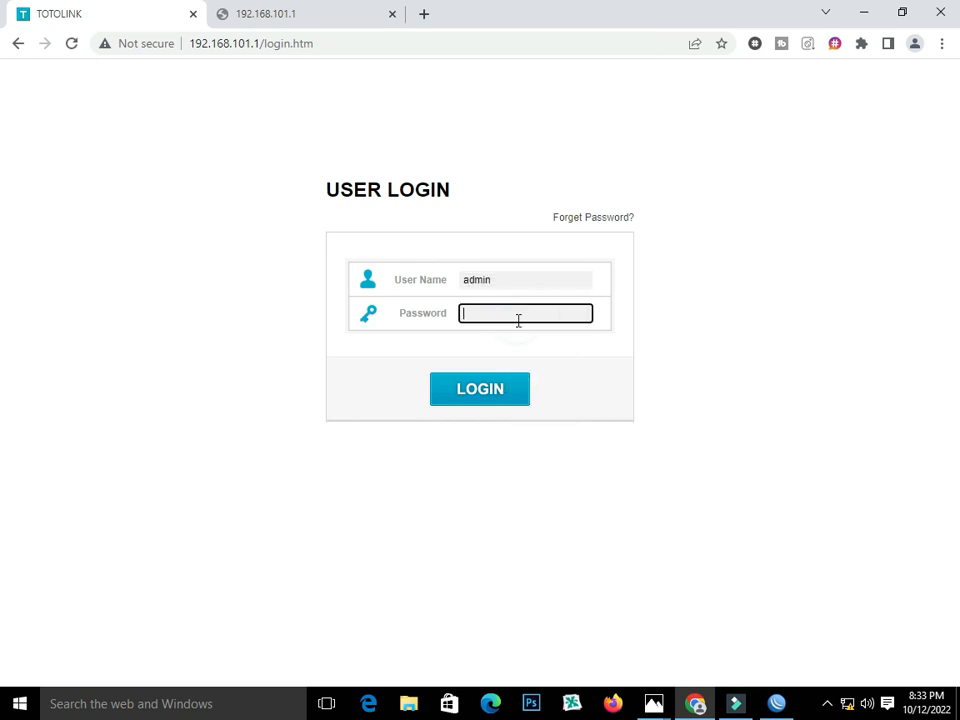
pyautogui.write('a')
pyautogui.click(454, 388)
pyautogui.click(306, 10)
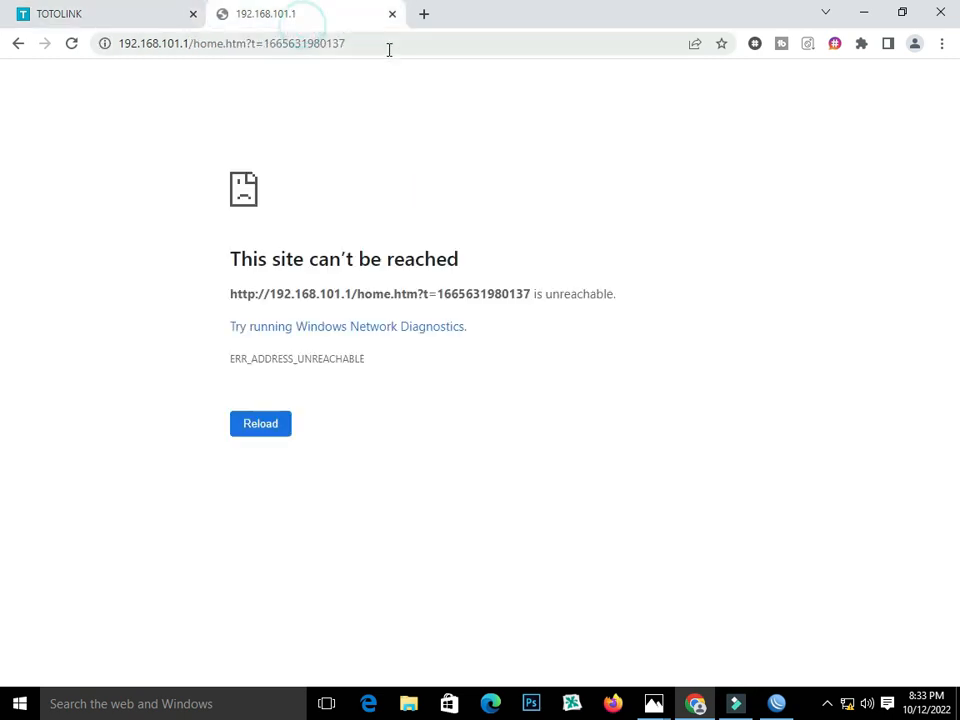
# Load 192.168.101.1 to reach Easy Setup and highlight its 'No response from the Server side' status.
pyautogui.click(389, 45)
pyautogui.moveTo(377, 43); pyautogui.dragTo(189, 53)
pyautogui.press('BackSpace')
pyautogui.press('Return')
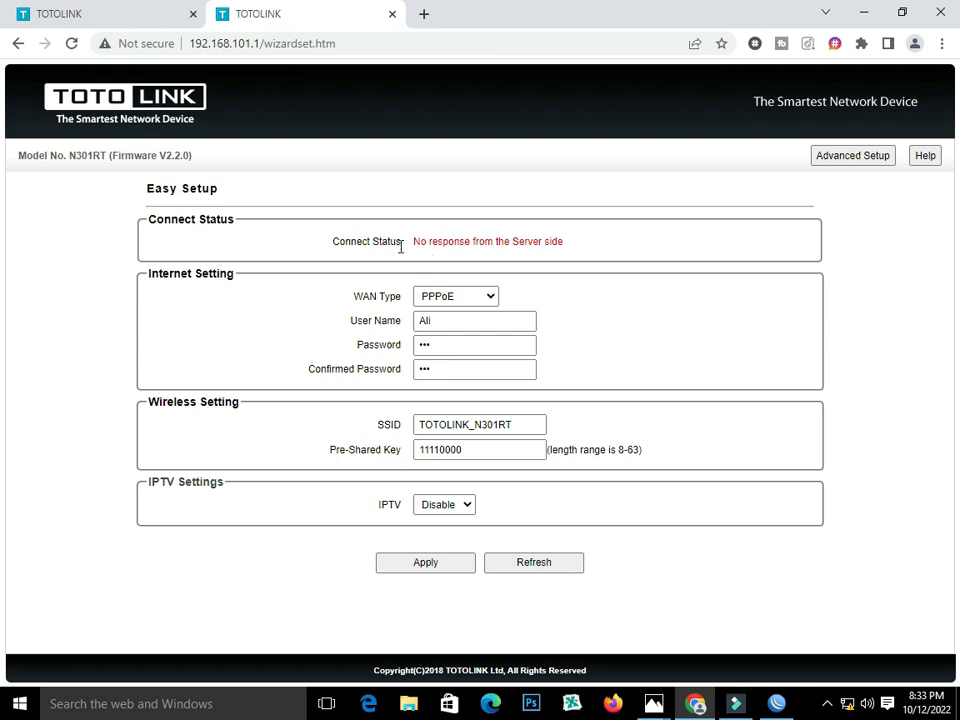
pyautogui.moveTo(413, 242); pyautogui.dragTo(559, 243)
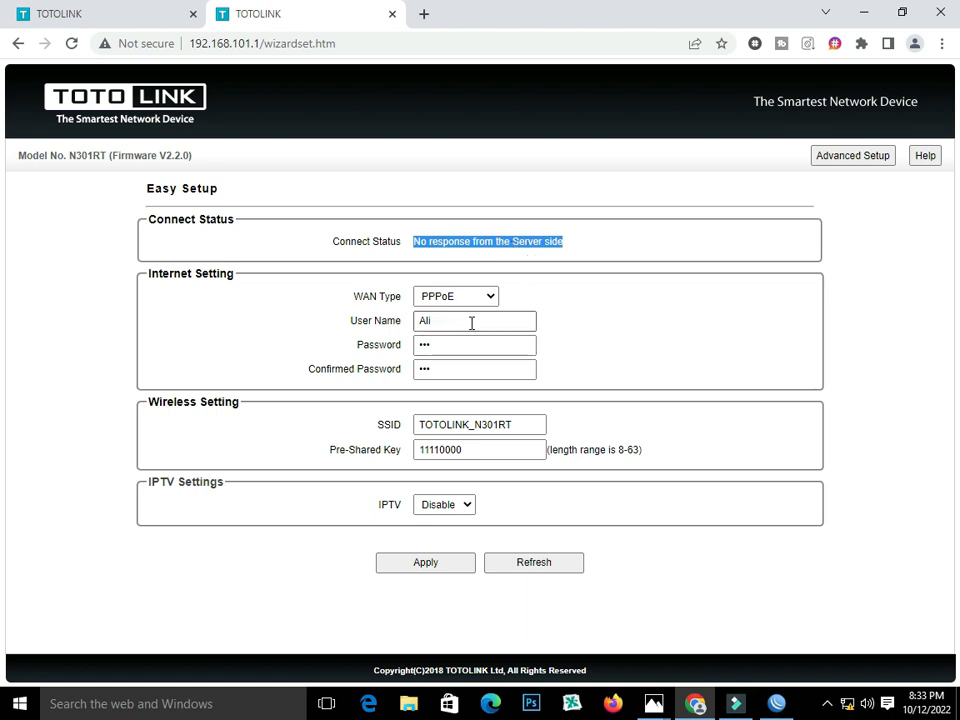
pyautogui.click(572, 241)
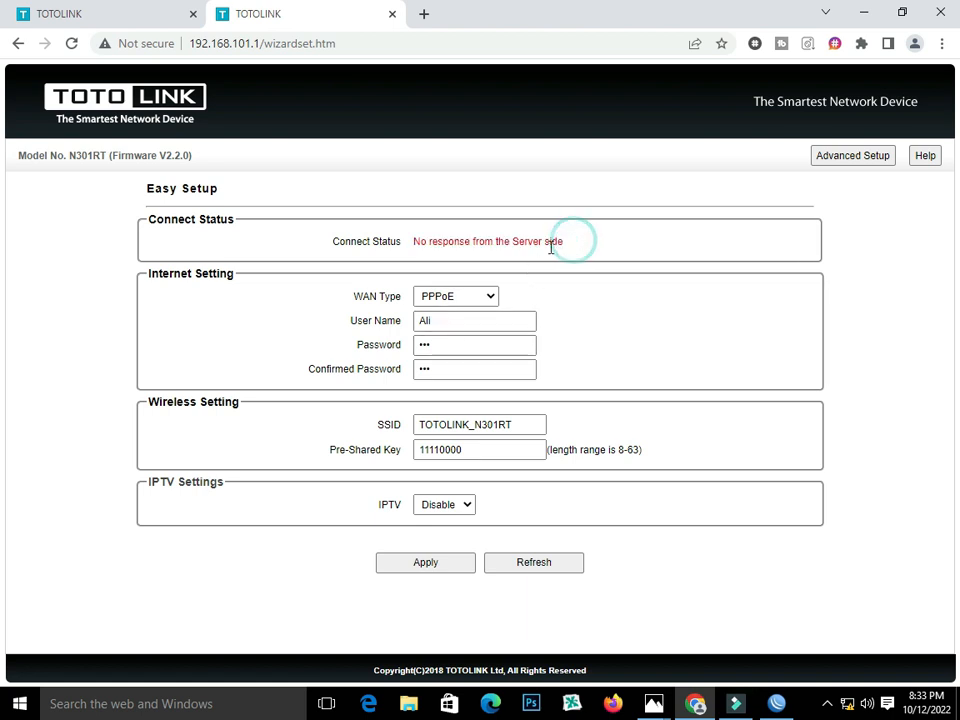
pyautogui.moveTo(414, 241); pyautogui.dragTo(566, 241)
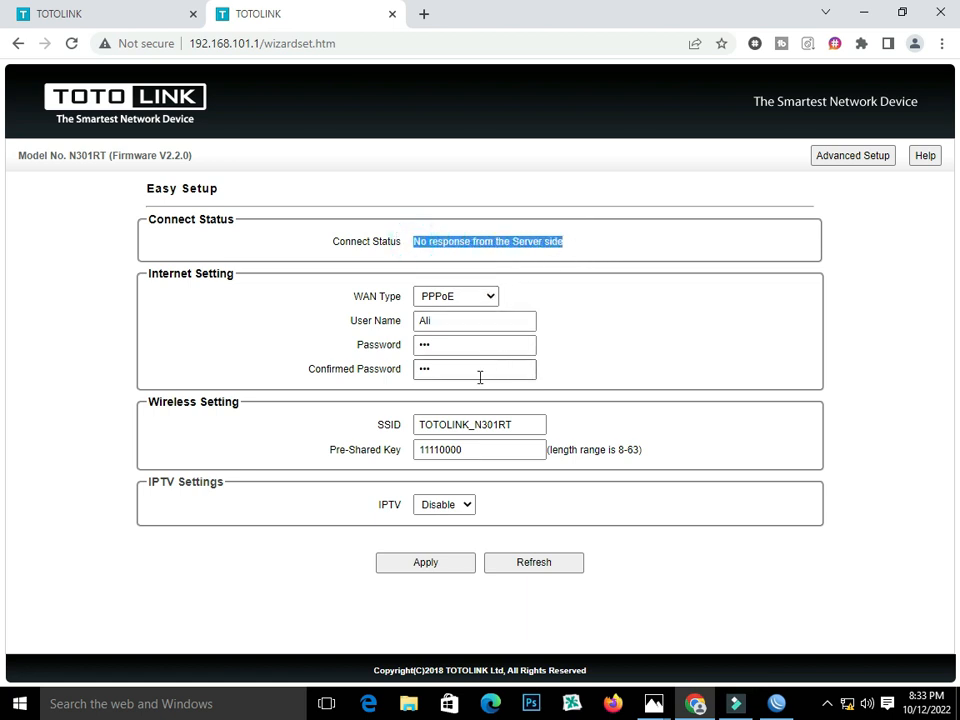
pyautogui.click(848, 155)
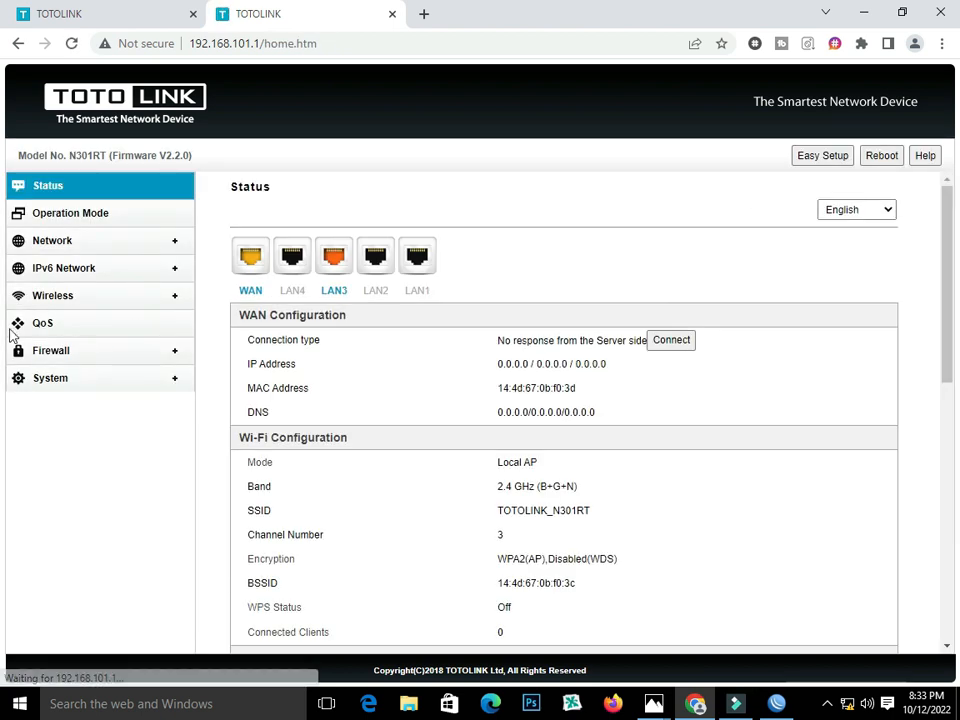
# In IPTV Settings, select Triple Play / IPTV, untag IPTV 1, and select the Internet VID.
pyautogui.click(50, 243)
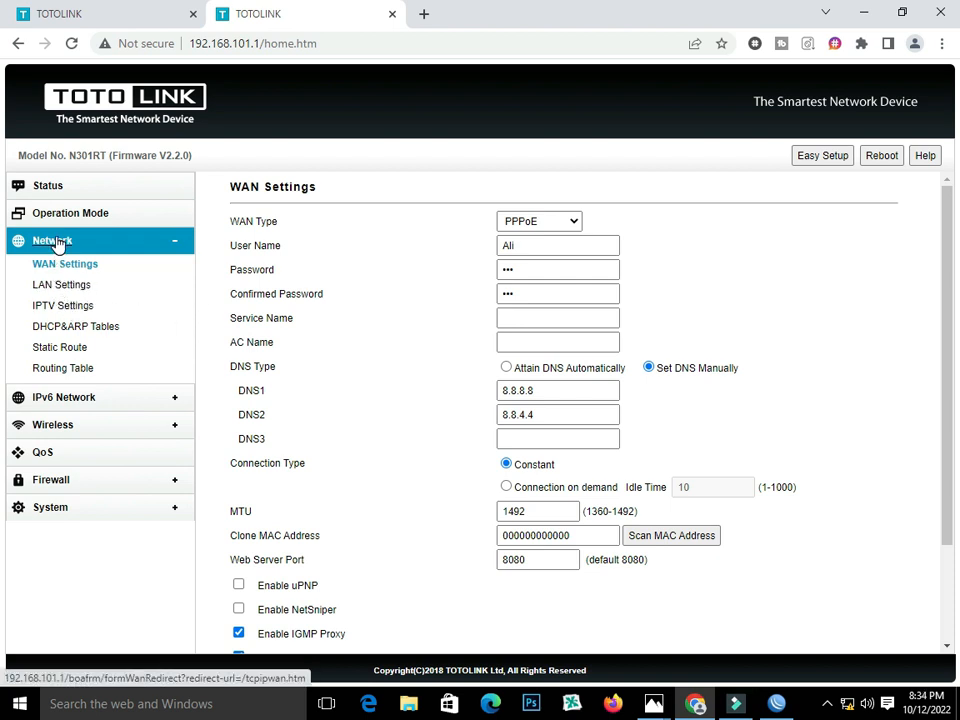
pyautogui.click(62, 307)
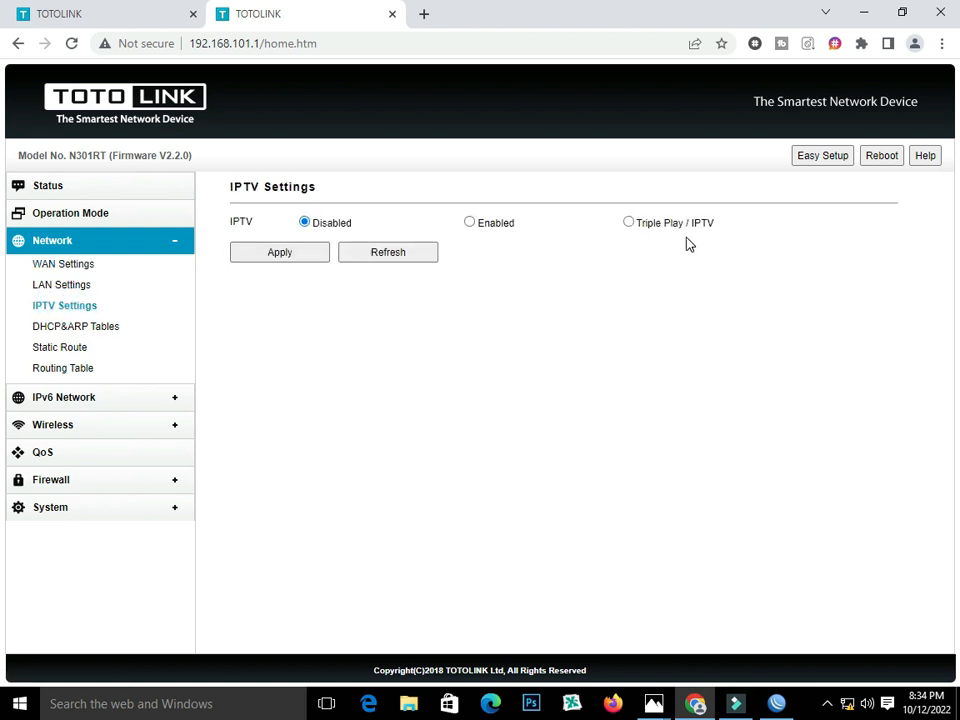
pyautogui.click(628, 223)
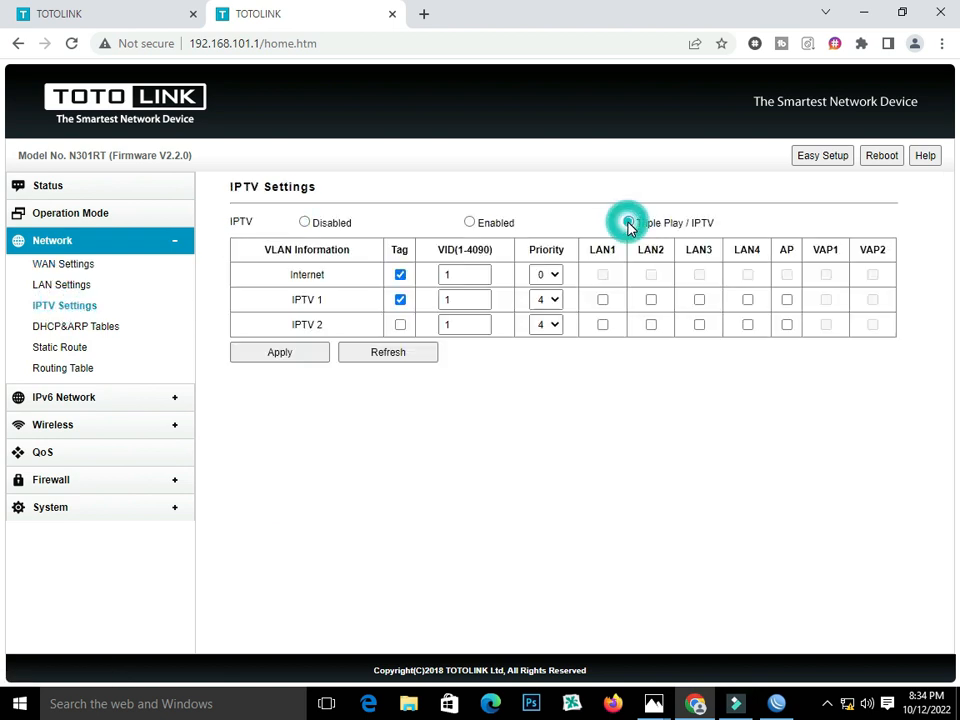
pyautogui.click(401, 300)
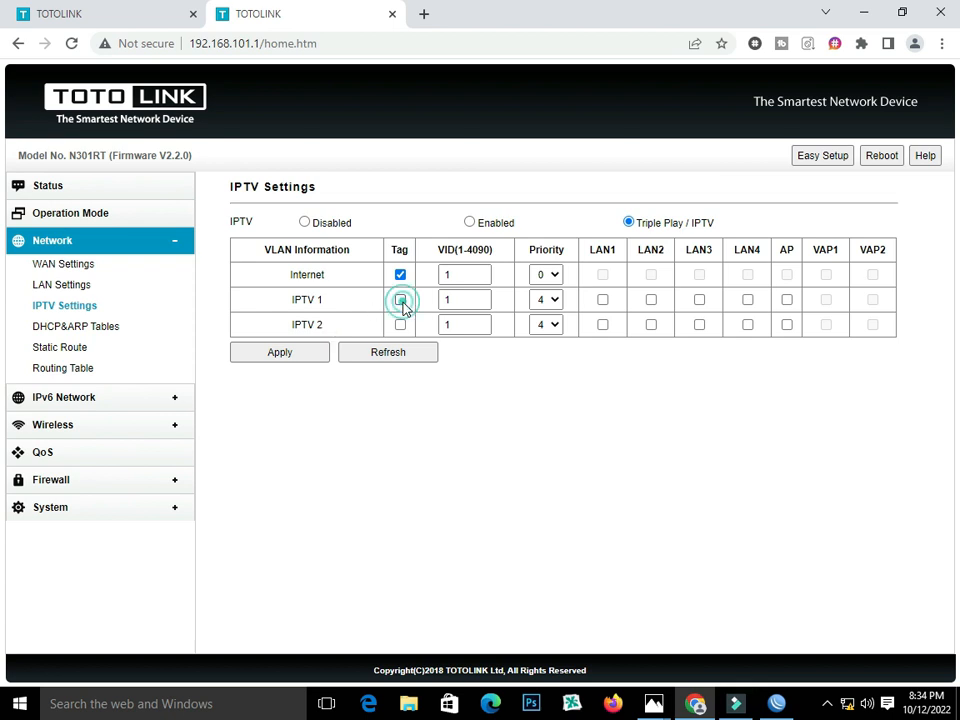
pyautogui.doubleClick(474, 274)
pyautogui.click(655, 704)
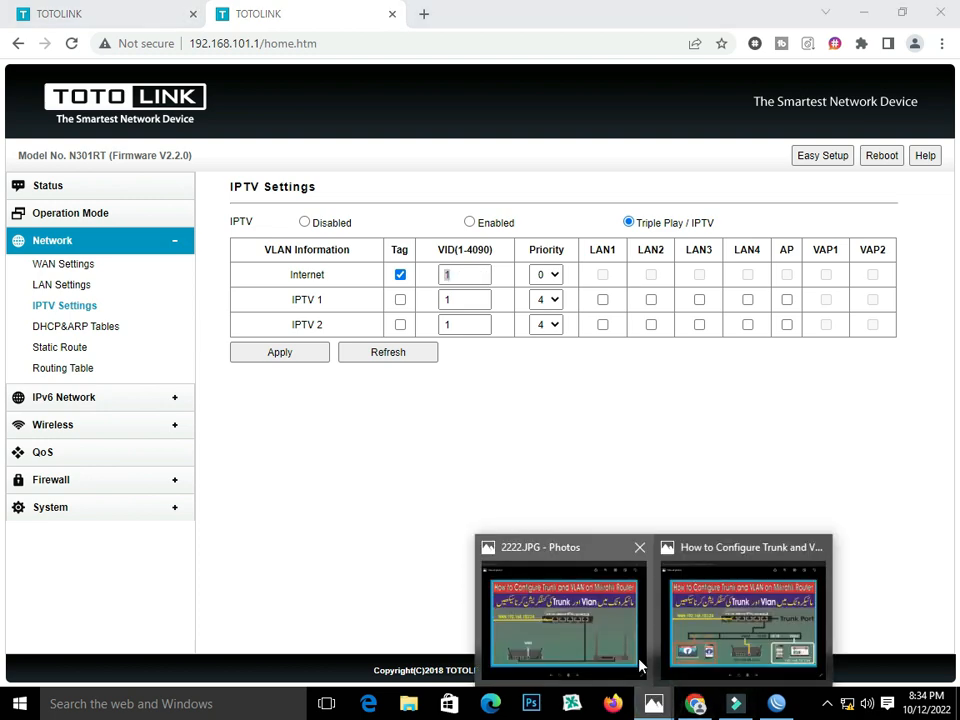
pyautogui.click(744, 610)
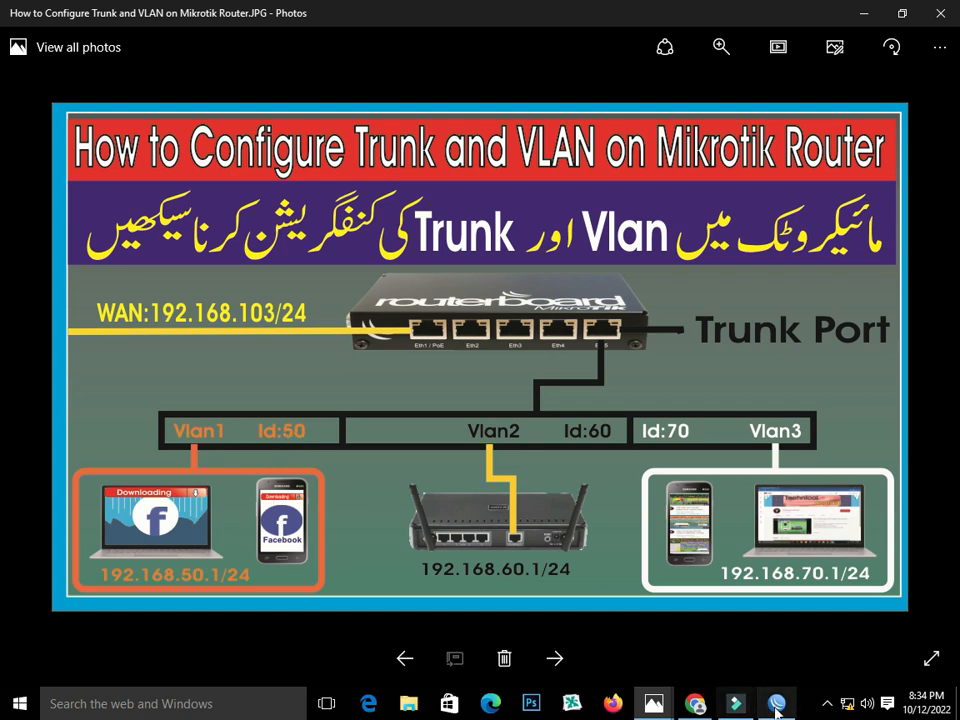
pyautogui.click(697, 704)
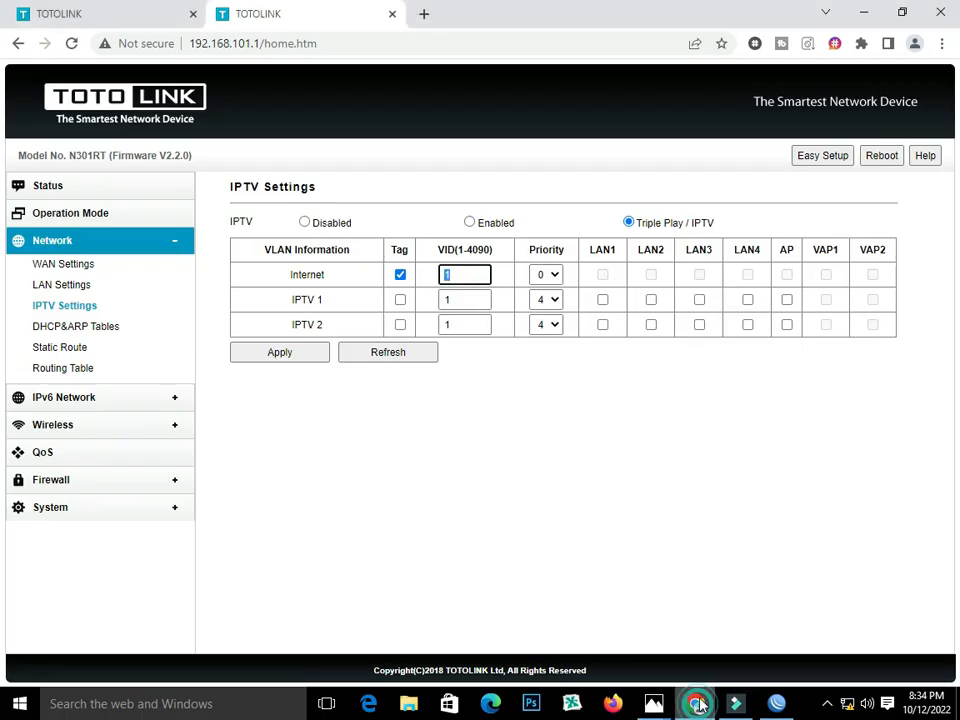
# Enter 50 as the Internet VLAN ID and apply the IPTV settings.
pyautogui.write('50')
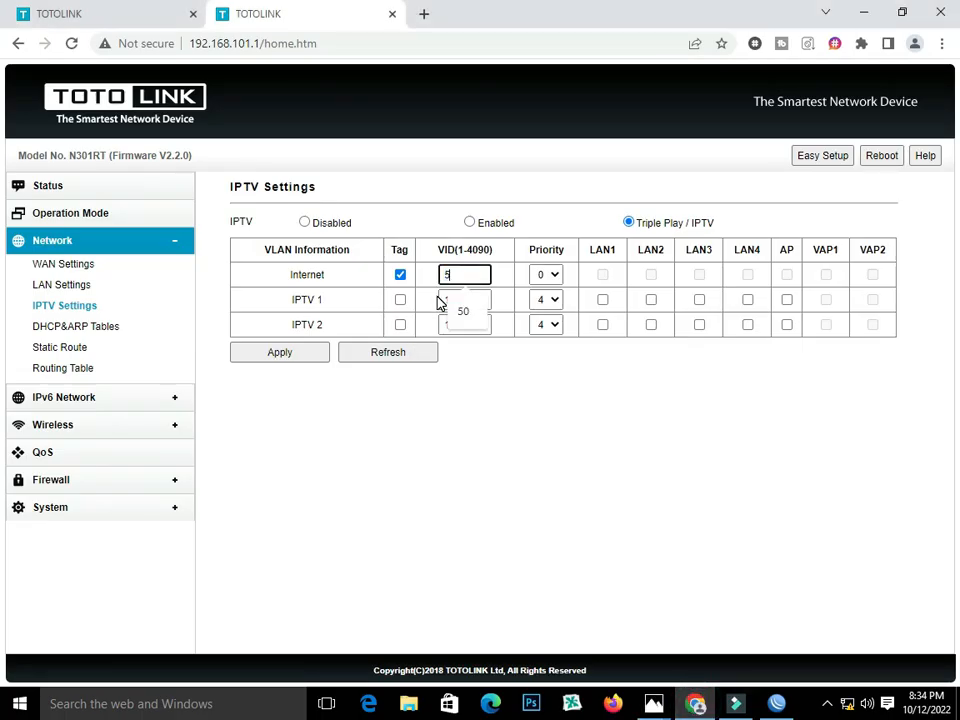
pyautogui.click(302, 362)
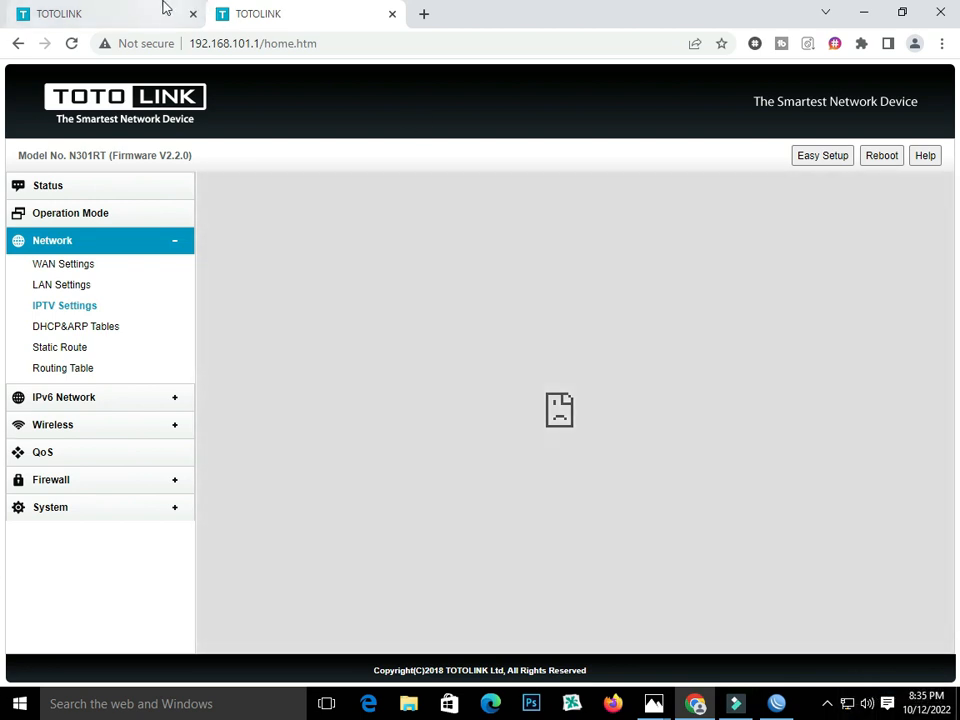
# Log back in to the router and load the base address 192.168.101.1.
pyautogui.click(158, 7)
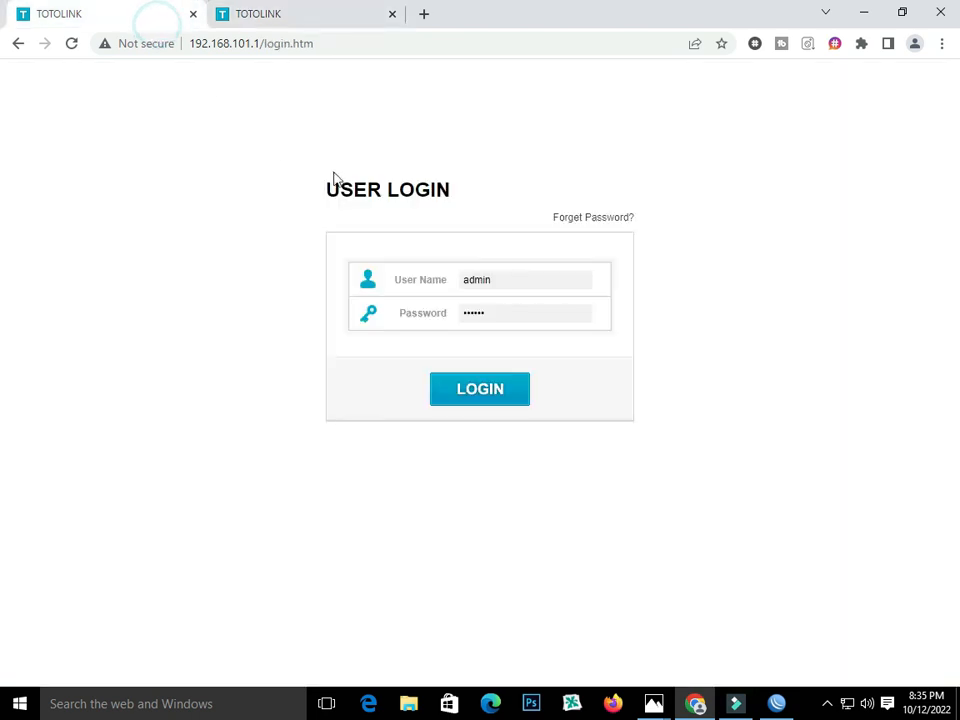
pyautogui.click(480, 390)
pyautogui.click(349, 12)
pyautogui.moveTo(328, 43); pyautogui.dragTo(261, 44)
pyautogui.press('BackSpace')
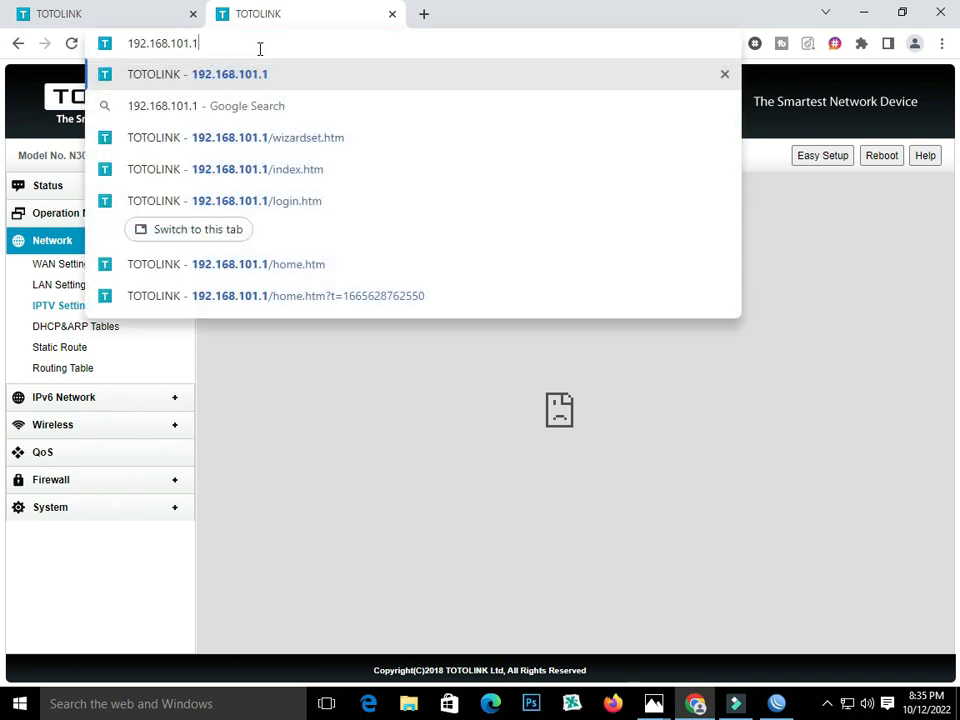
pyautogui.press('Return')
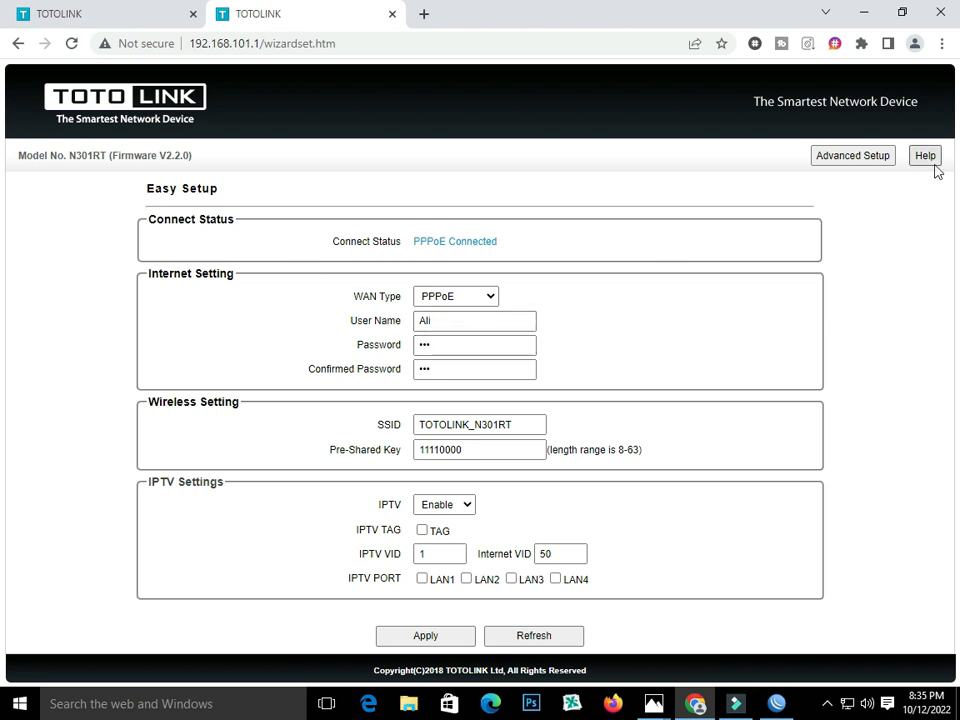
# Open the Status page and highlight the assigned gateway 192.168.50.1.
pyautogui.click(879, 158)
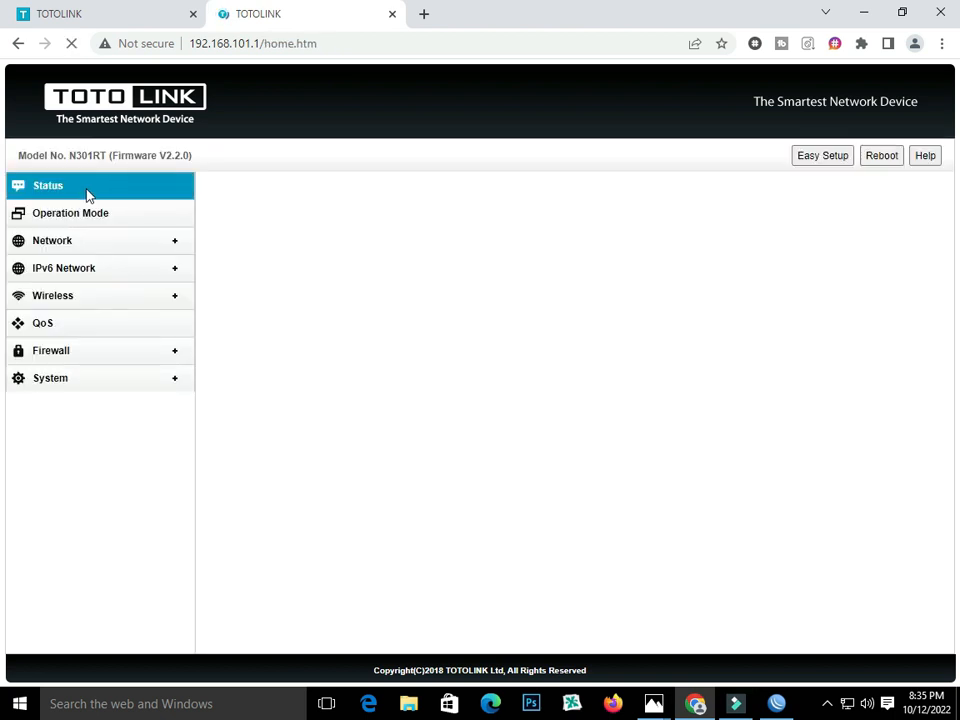
pyautogui.click(45, 190)
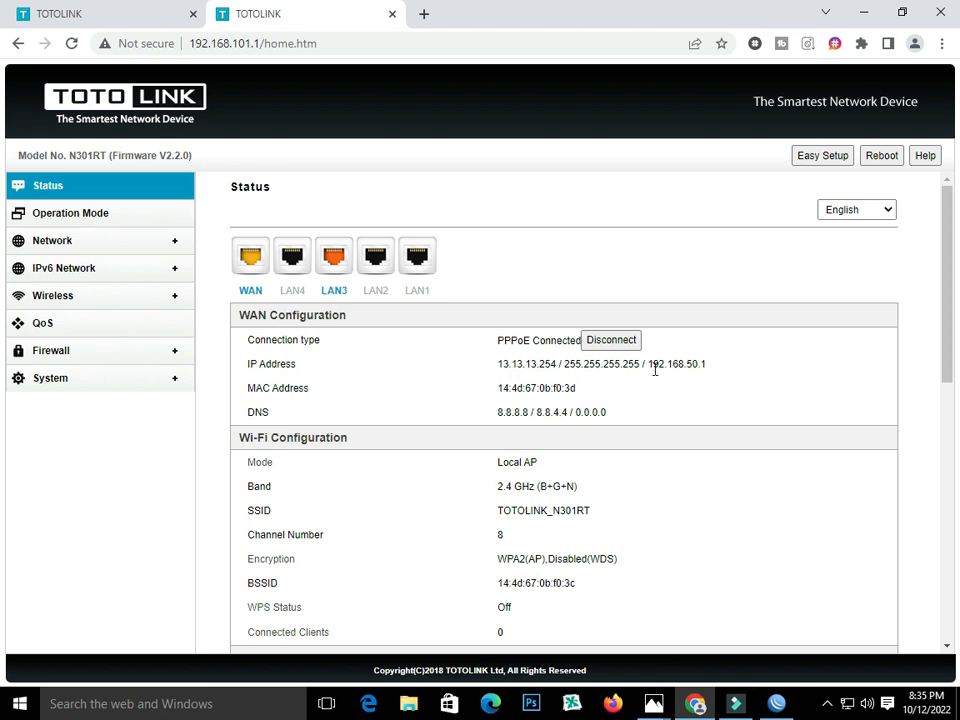
pyautogui.moveTo(645, 365); pyautogui.dragTo(712, 372)
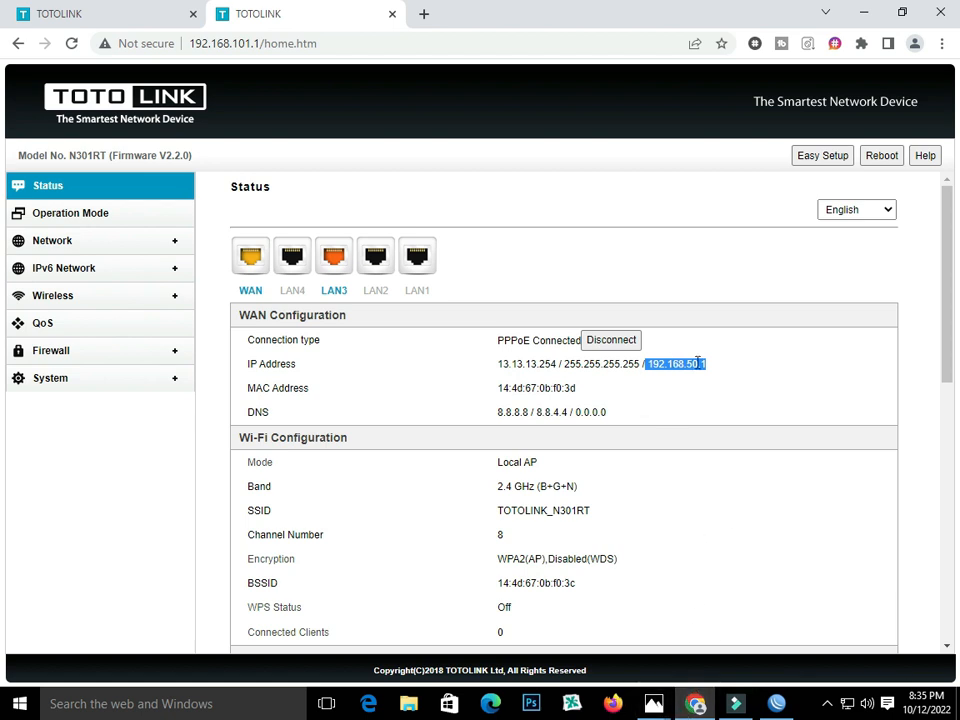
# Check the Trunk and VLAN diagram photo, then return to the router Status page.
pyautogui.click(653, 703)
pyautogui.click(670, 628)
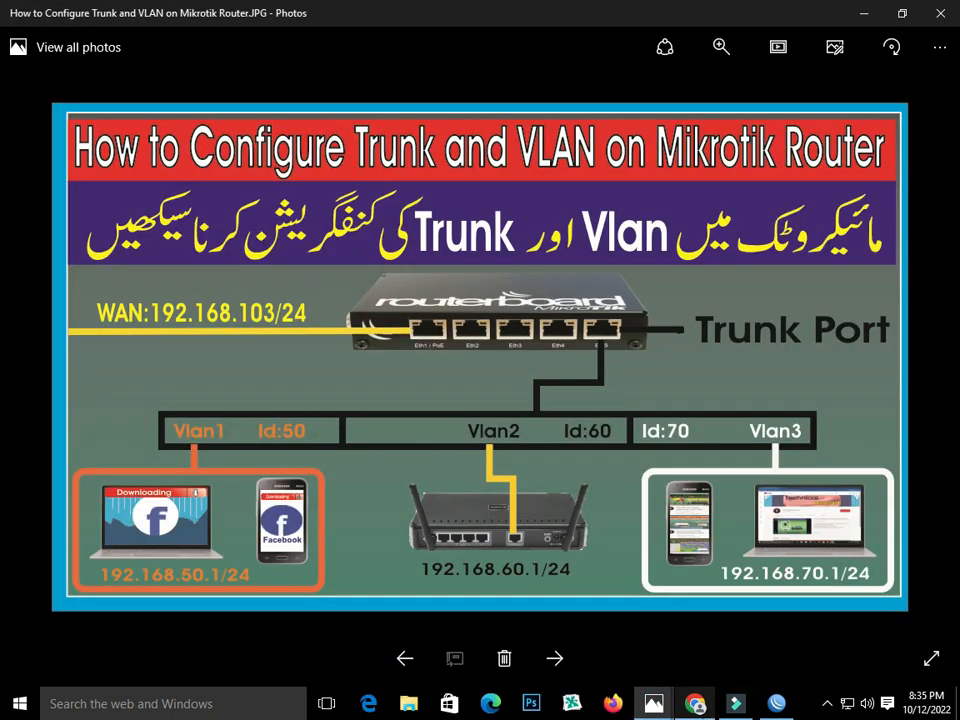
pyautogui.click(724, 708)
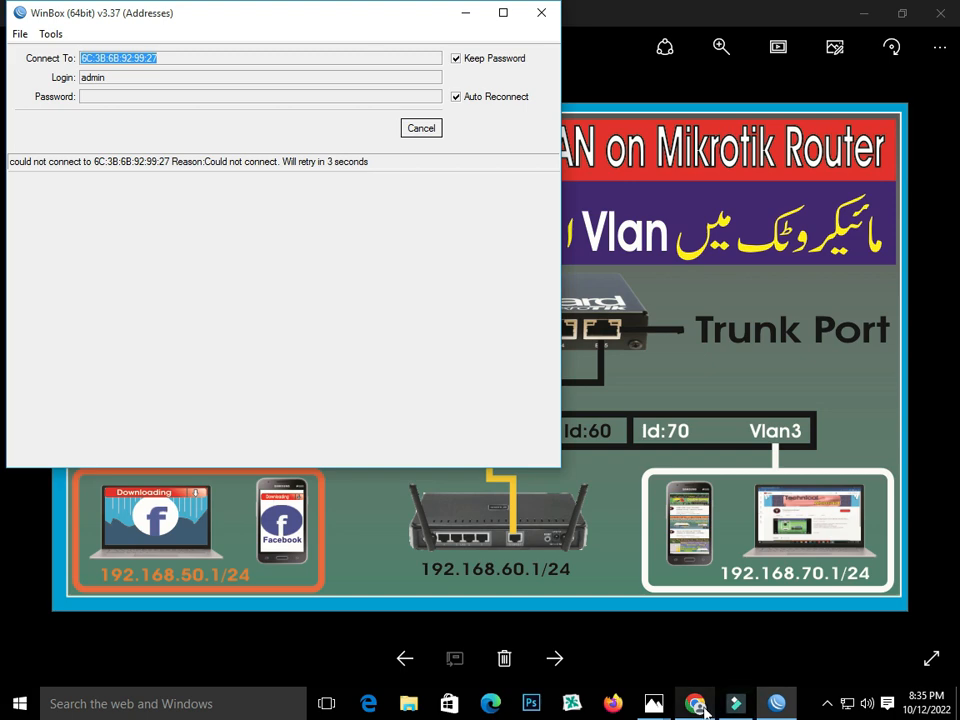
pyautogui.moveTo(670, 712)
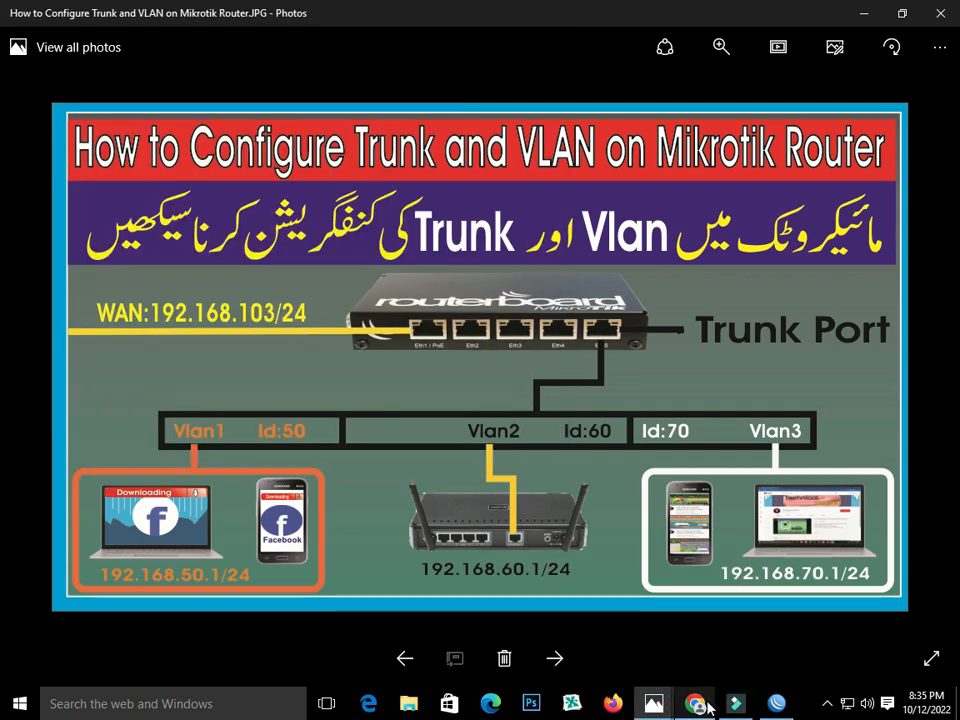
pyautogui.click(695, 704)
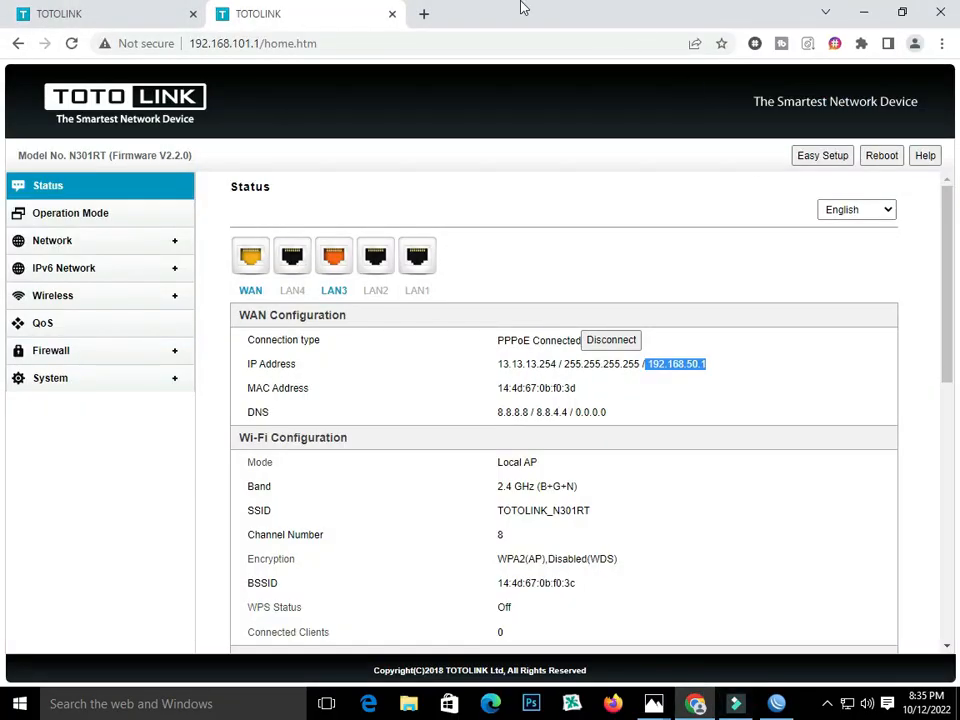
# Load YouTube in a new tab, then go back to the router Status tab.
pyautogui.click(424, 14)
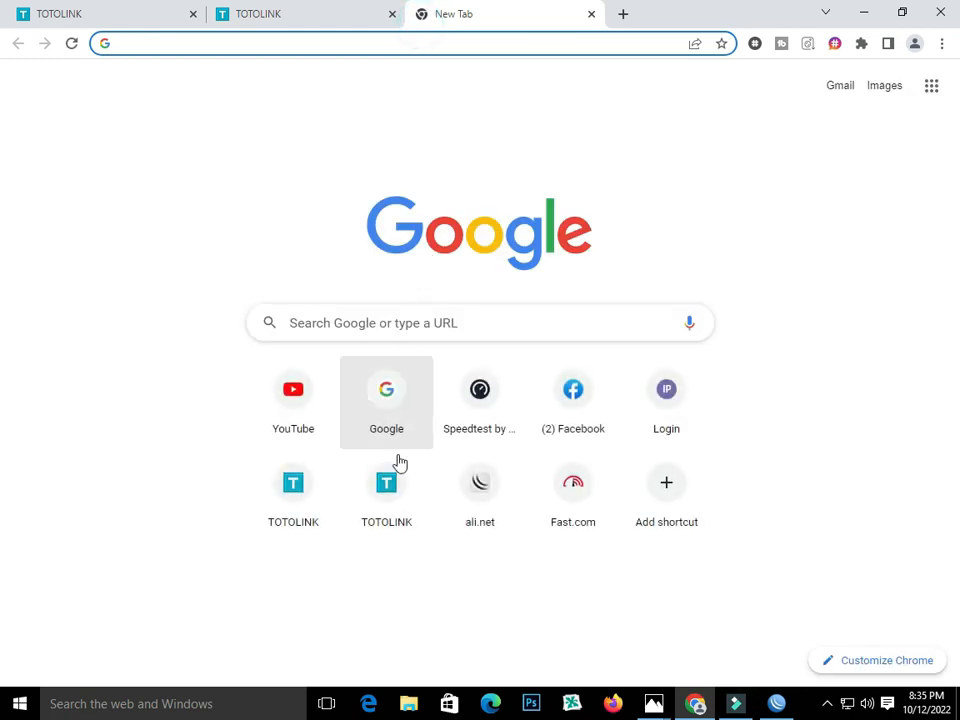
pyautogui.click(292, 407)
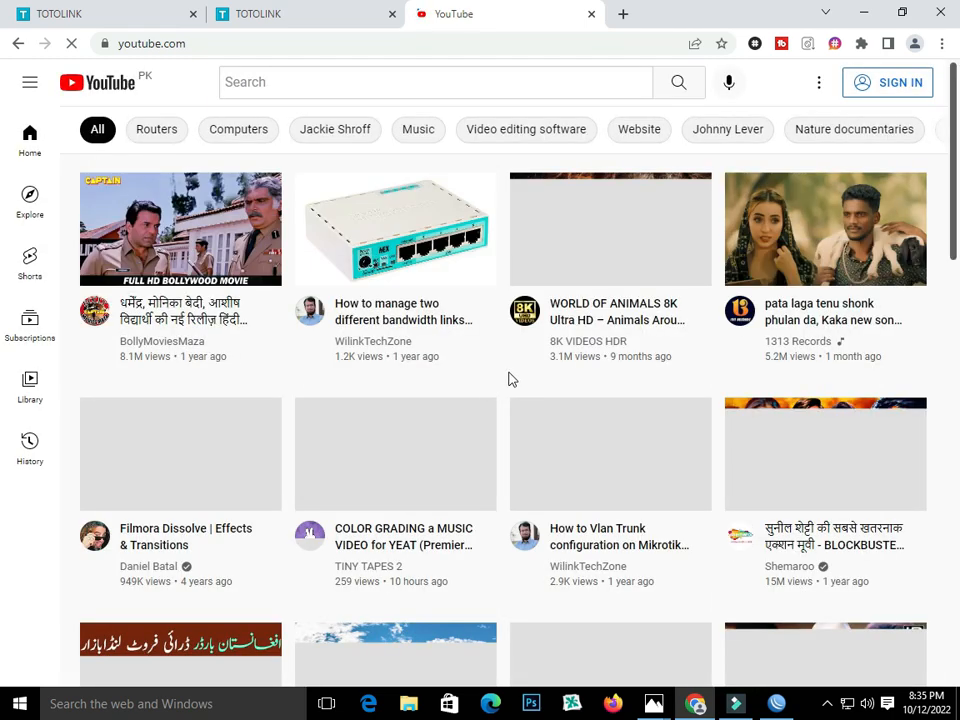
pyautogui.click(281, 12)
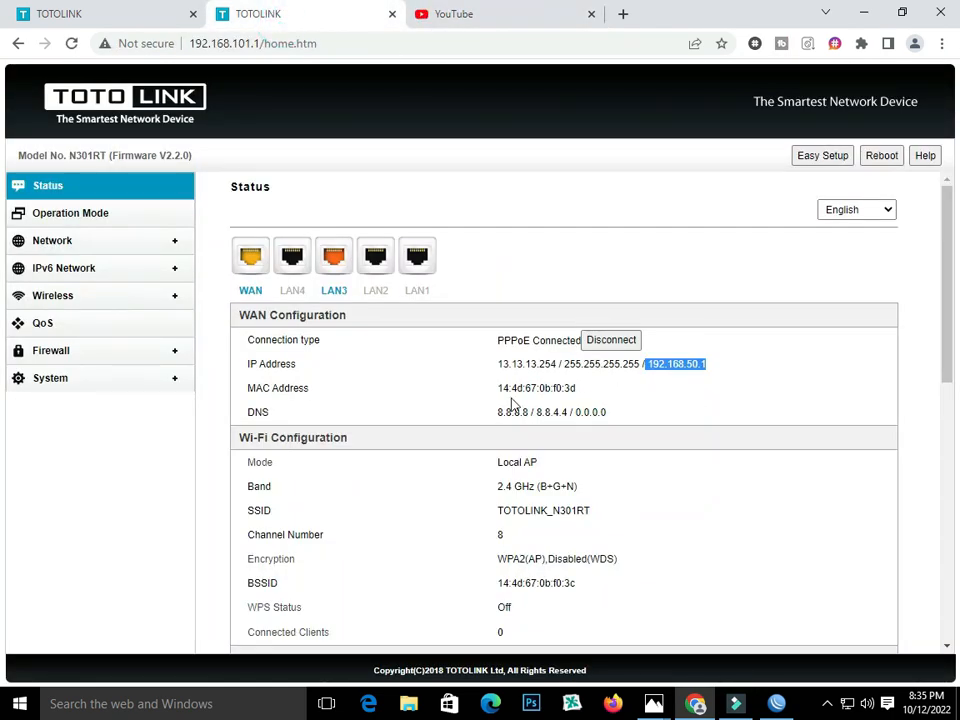
# In WAN Settings, enter the new PPPoE user name and retype the password and its confirmation.
pyautogui.click(53, 242)
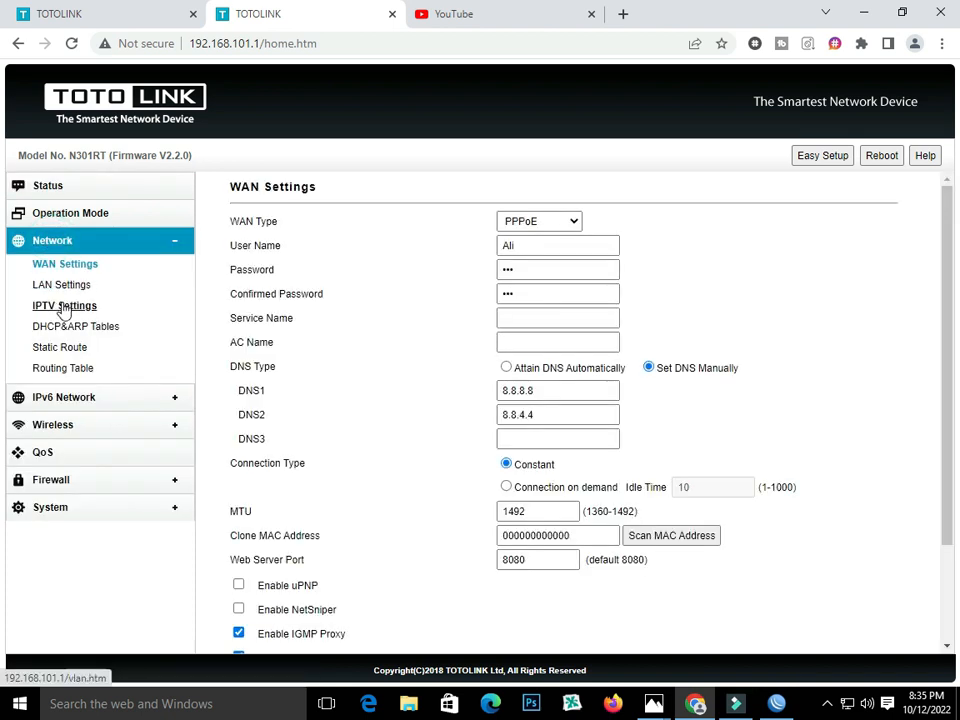
pyautogui.doubleClick(542, 245)
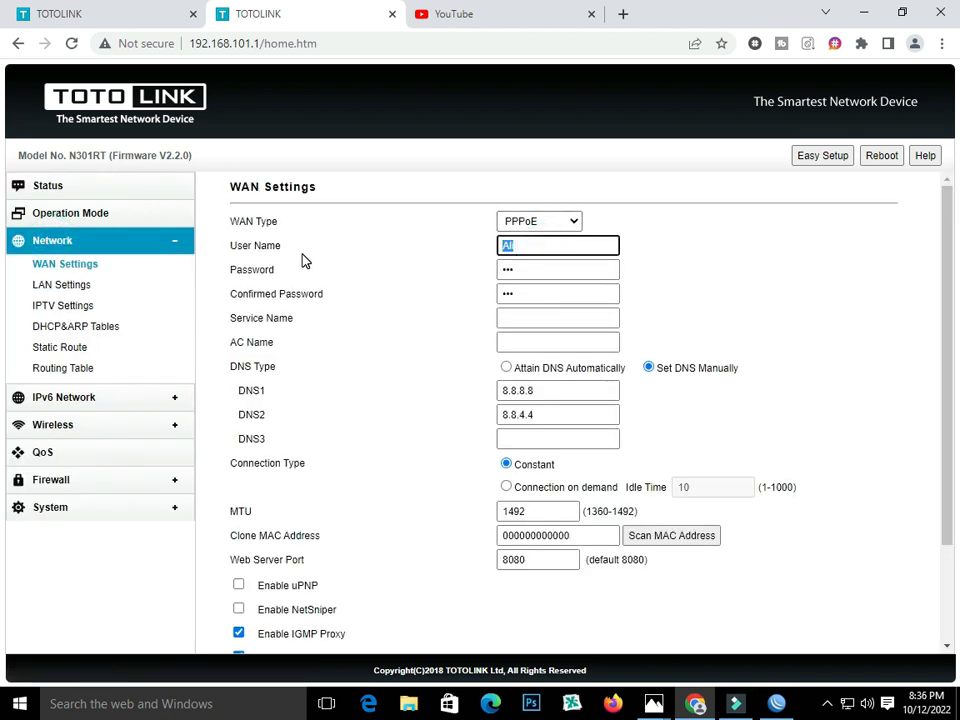
pyautogui.write('Fahid')
pyautogui.doubleClick(554, 270)
pyautogui.write('•')
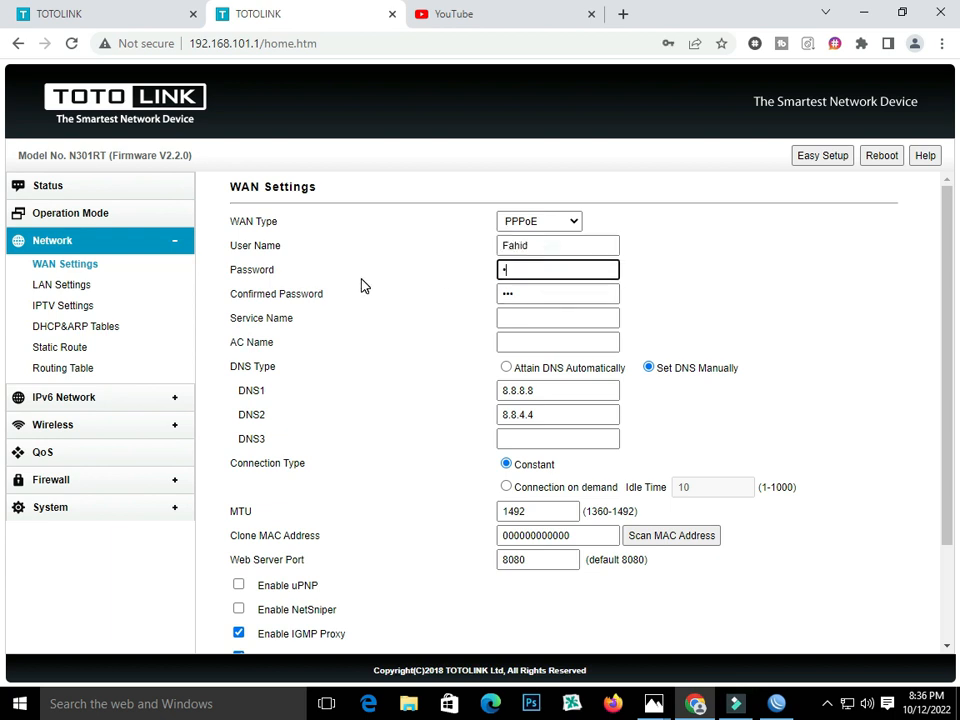
pyautogui.doubleClick(521, 293)
pyautogui.write('•')
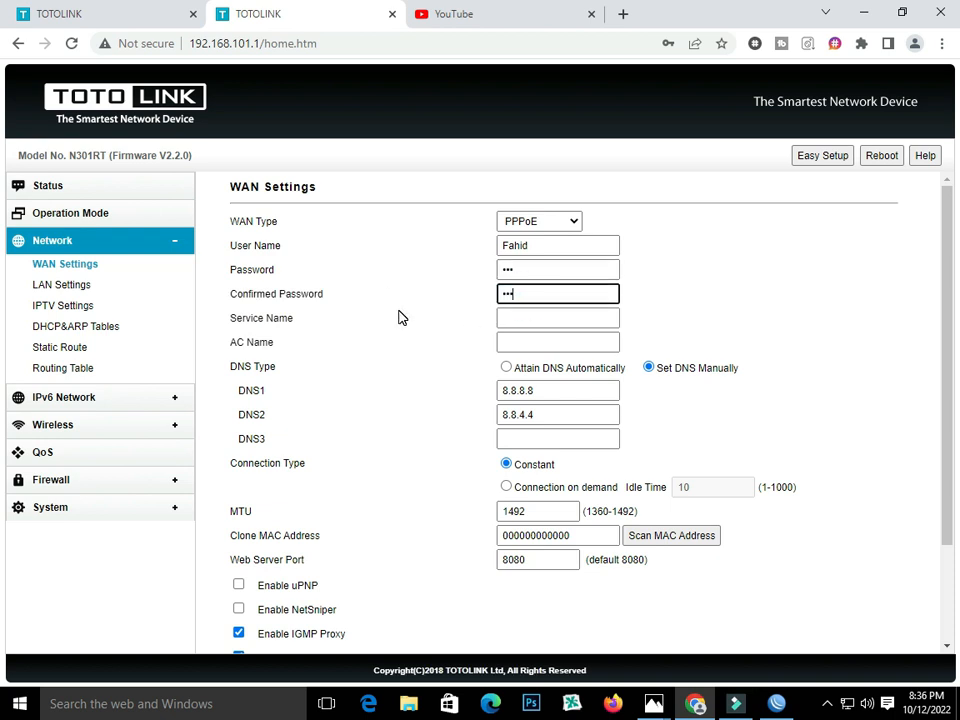
pyautogui.scroll(-2, 300, 518)
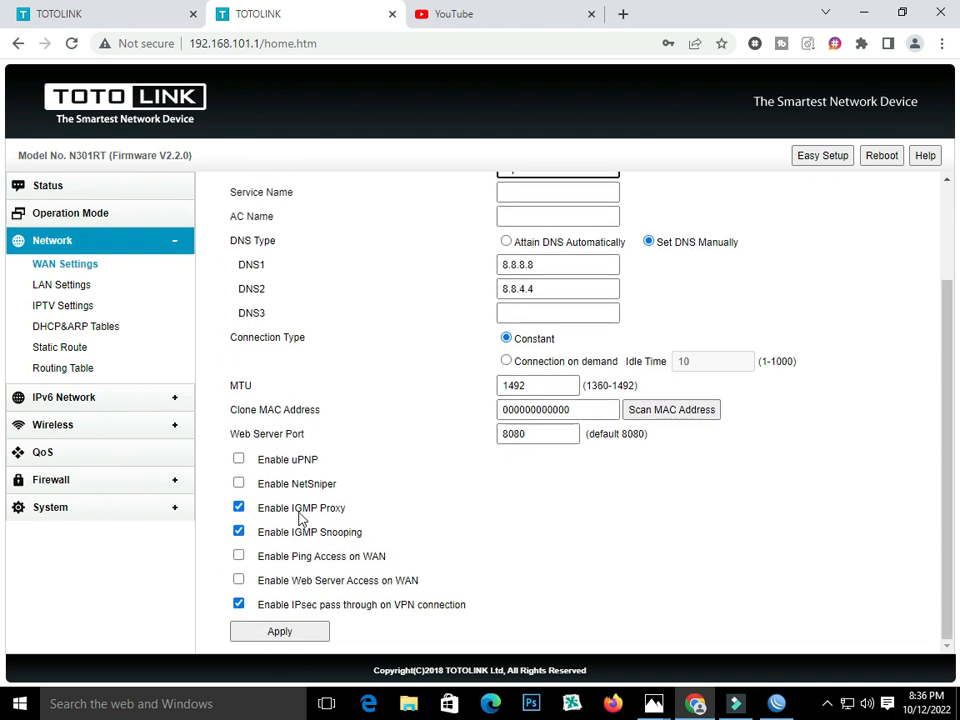
# Change the Internet VLAN ID to 60, apply it, and bring up the VLAN diagram photo.
pyautogui.click(66, 308)
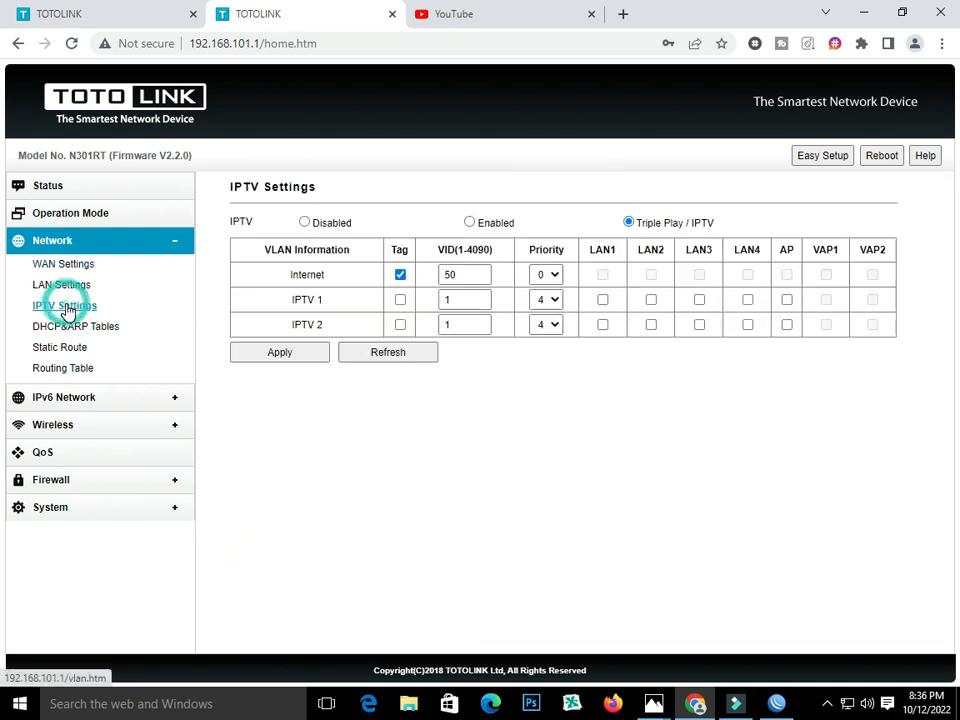
pyautogui.click(451, 275)
pyautogui.press('BackSpace')
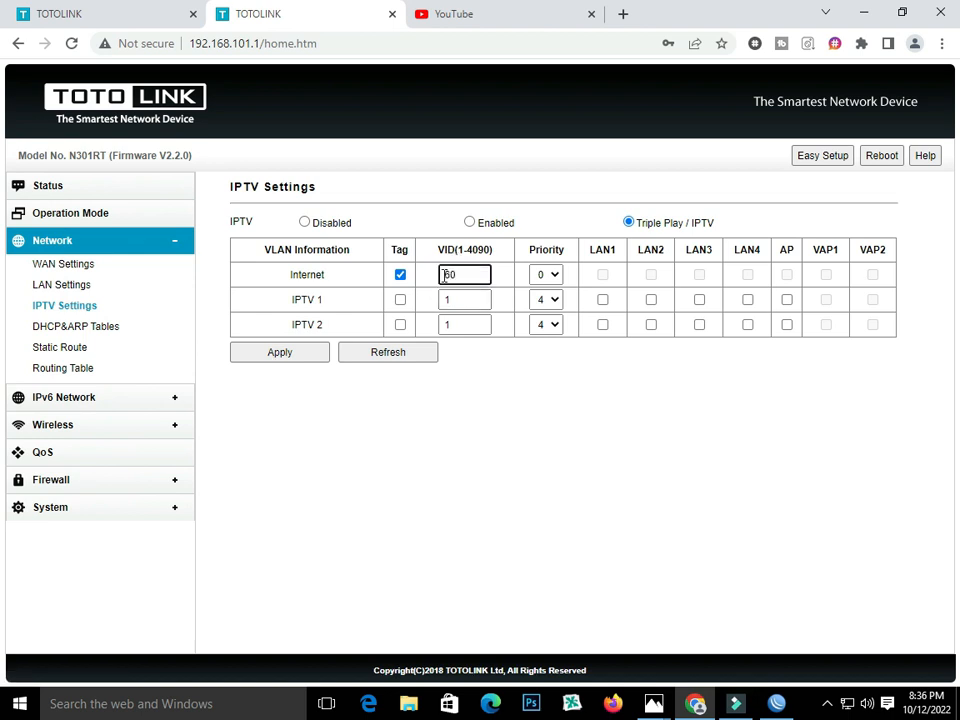
pyautogui.write('6')
pyautogui.click(299, 356)
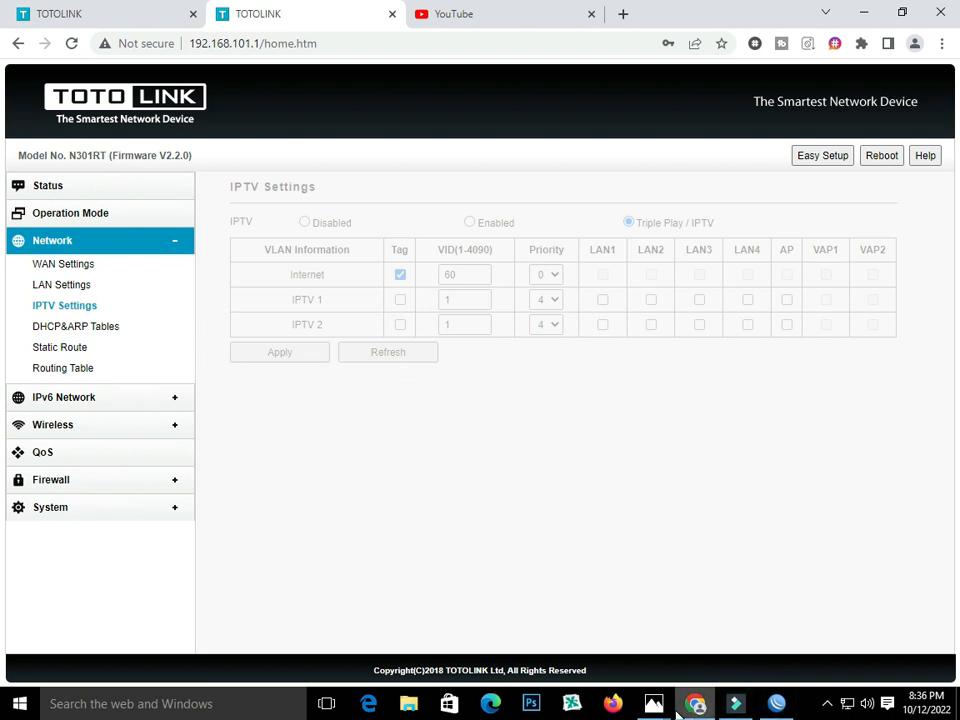
pyautogui.moveTo(656, 705)
pyautogui.click(722, 625)
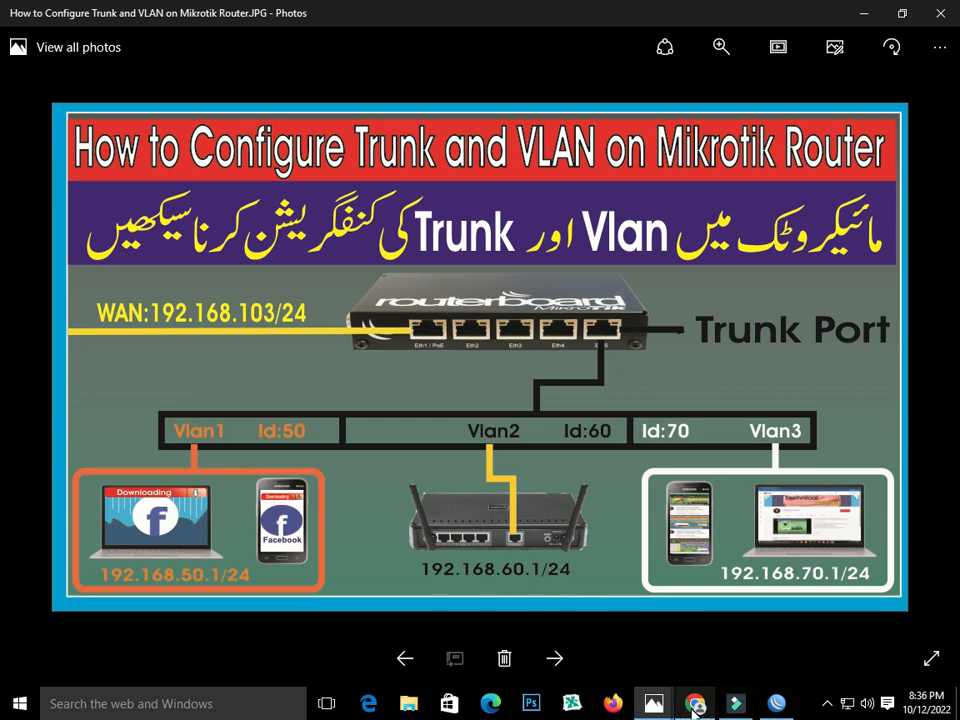
# Return to Chrome and log back in to the router.
pyautogui.moveTo(694, 706)
pyautogui.click(658, 670)
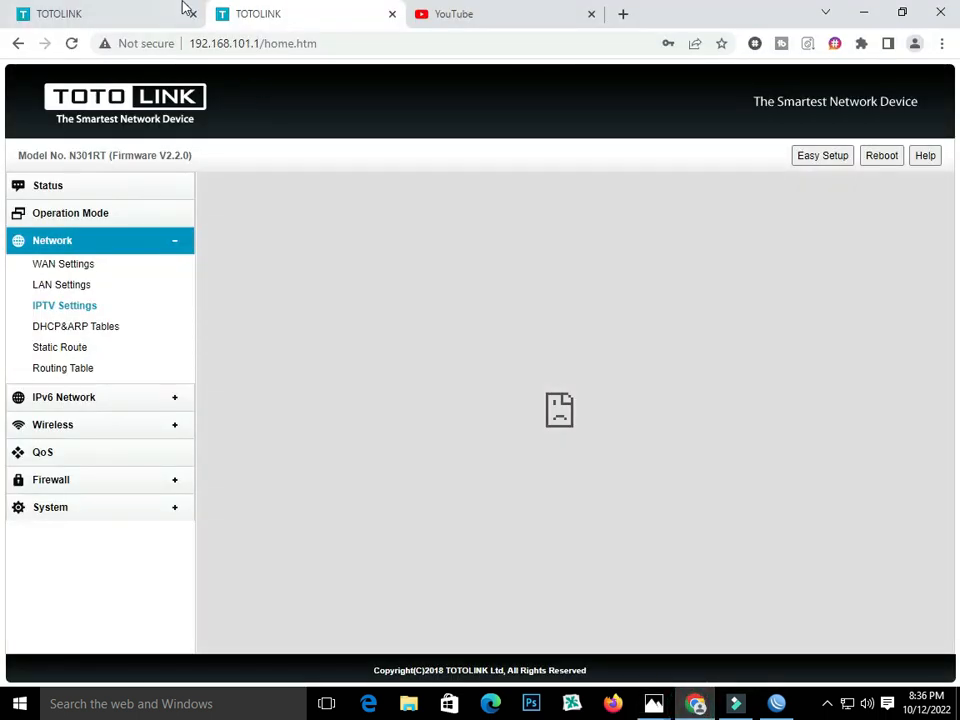
pyautogui.click(150, 14)
pyautogui.click(500, 396)
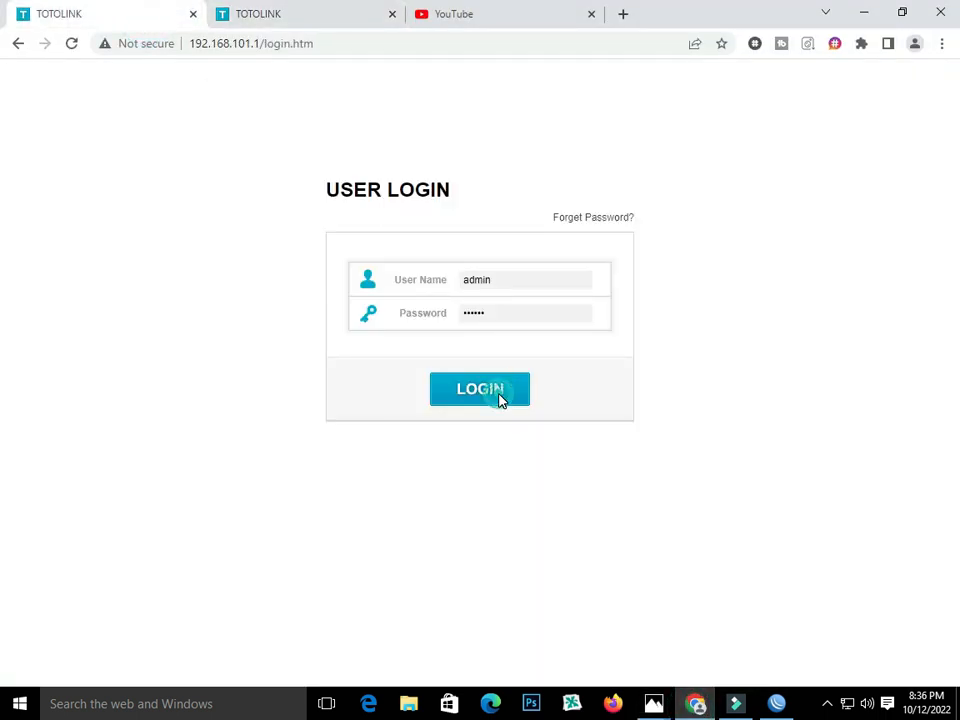
# Load 192.168.101.1 to review the Easy Setup summary, leaving the user name unchanged.
pyautogui.click(313, 22)
pyautogui.moveTo(336, 45); pyautogui.dragTo(260, 46)
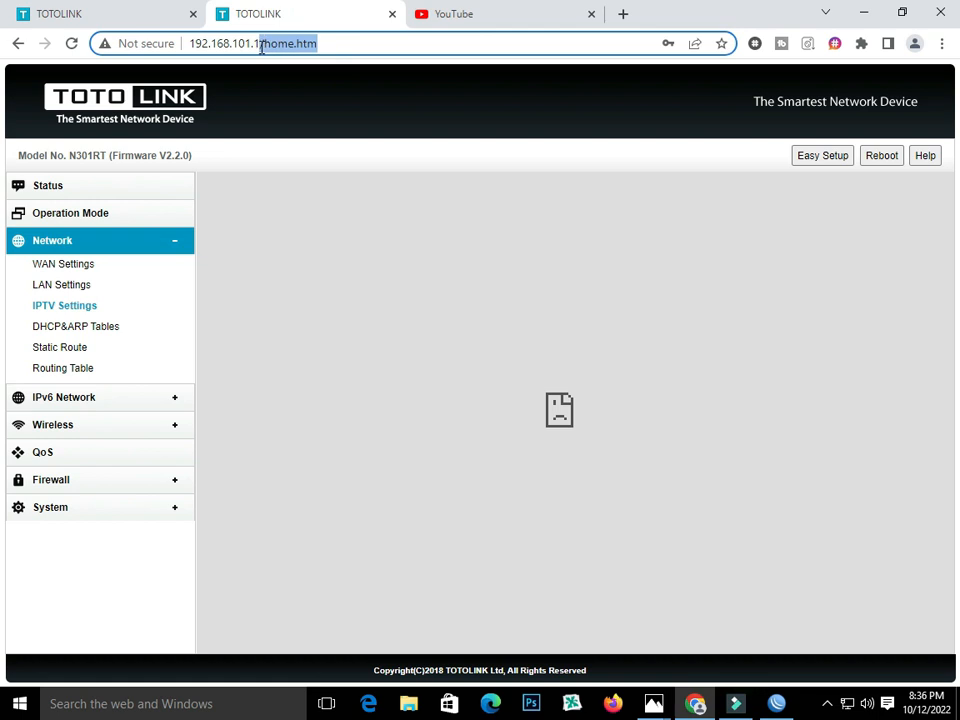
pyautogui.press('BackSpace')
pyautogui.press('Return')
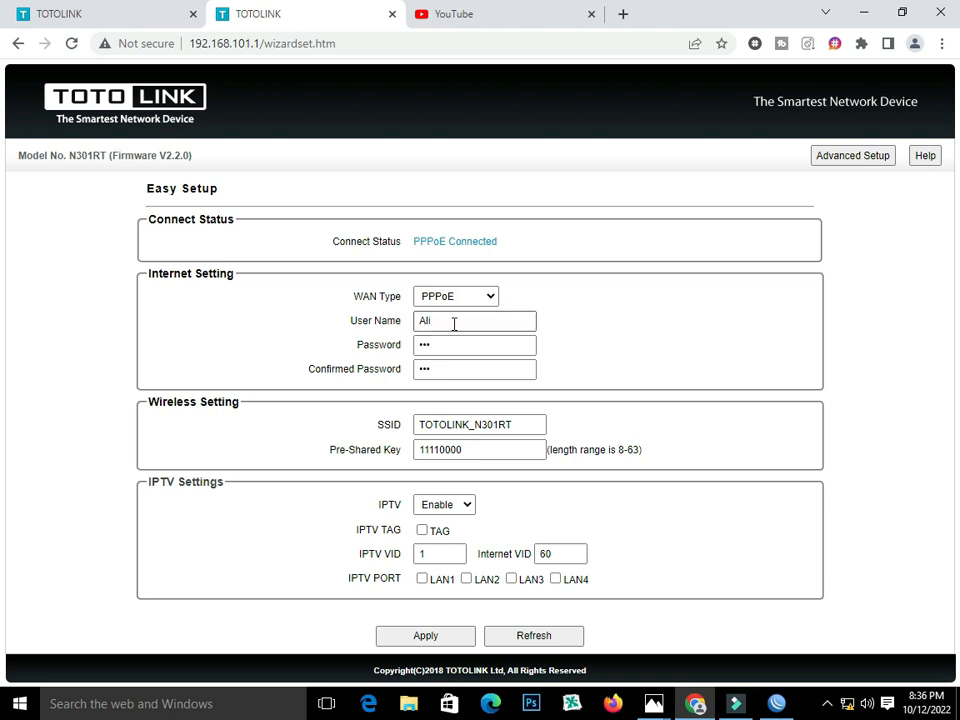
pyautogui.doubleClick(448, 325)
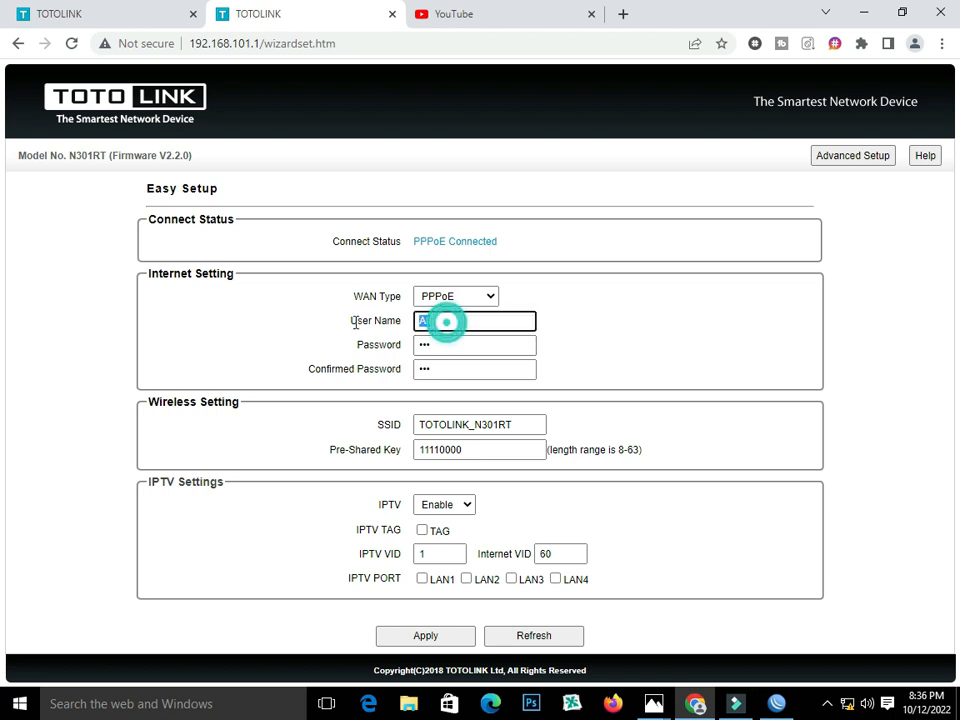
pyautogui.click(353, 323)
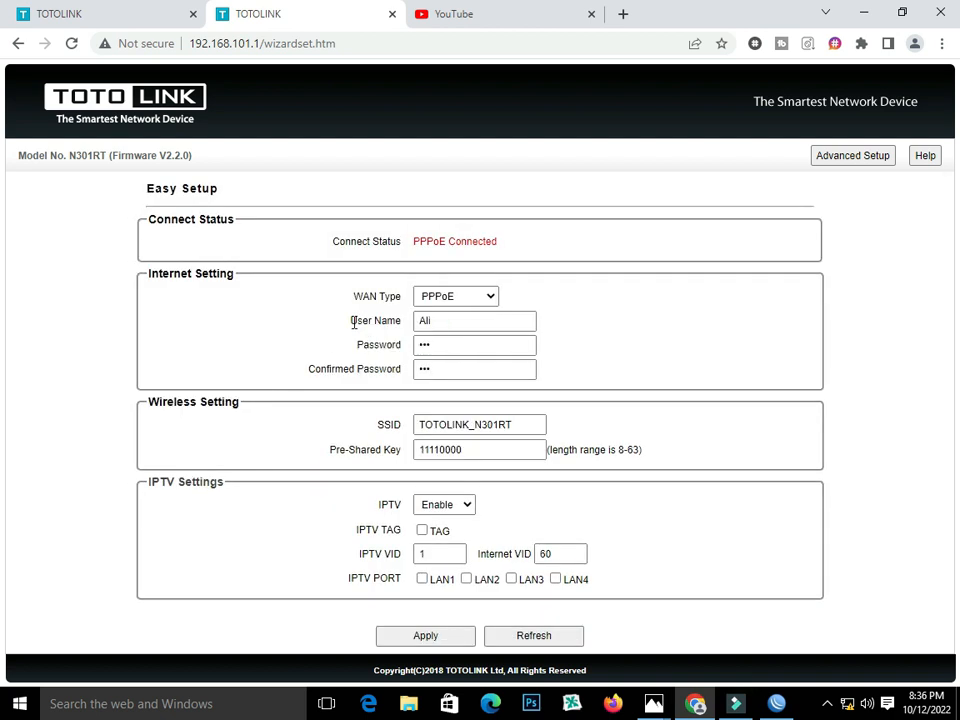
pyautogui.click(857, 156)
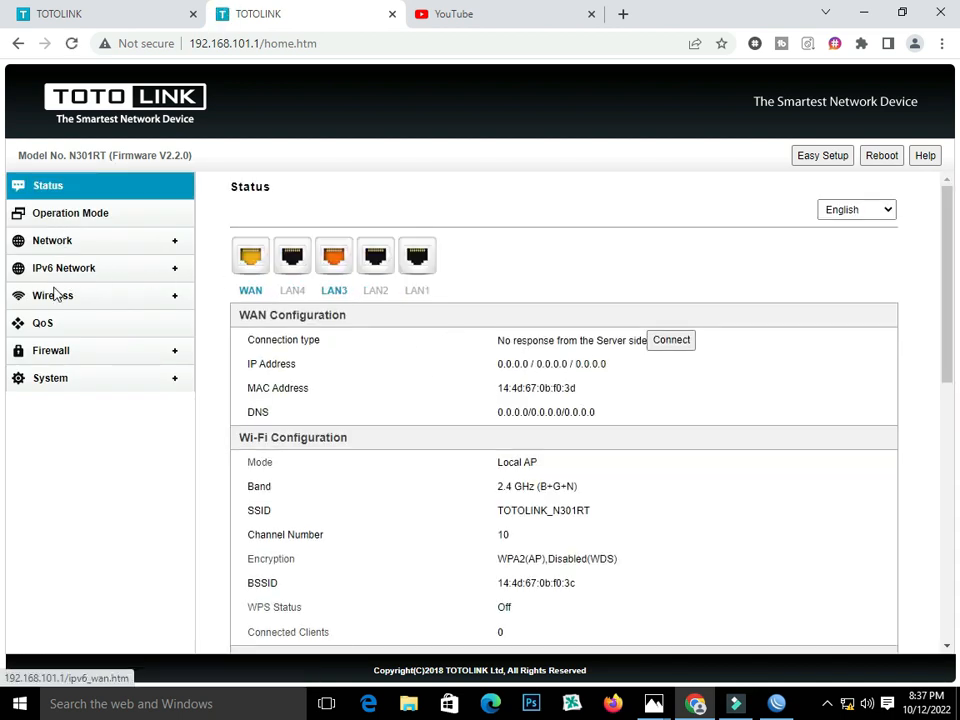
# Re-enter the new PPPoE user name, password and confirmation in WAN Settings and apply.
pyautogui.click(52, 245)
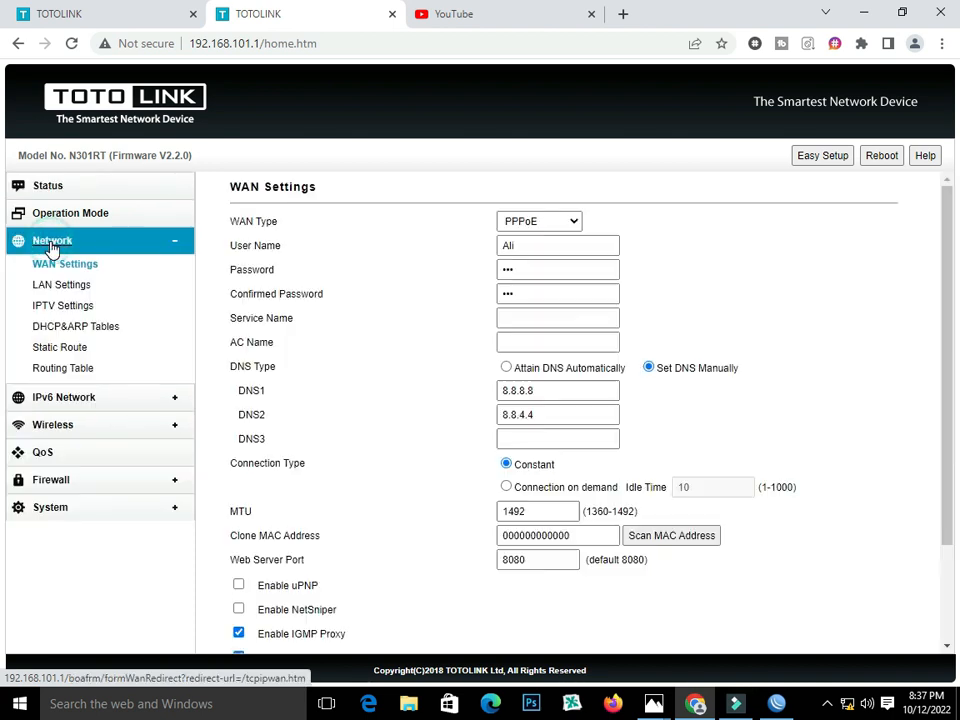
pyautogui.doubleClick(536, 245)
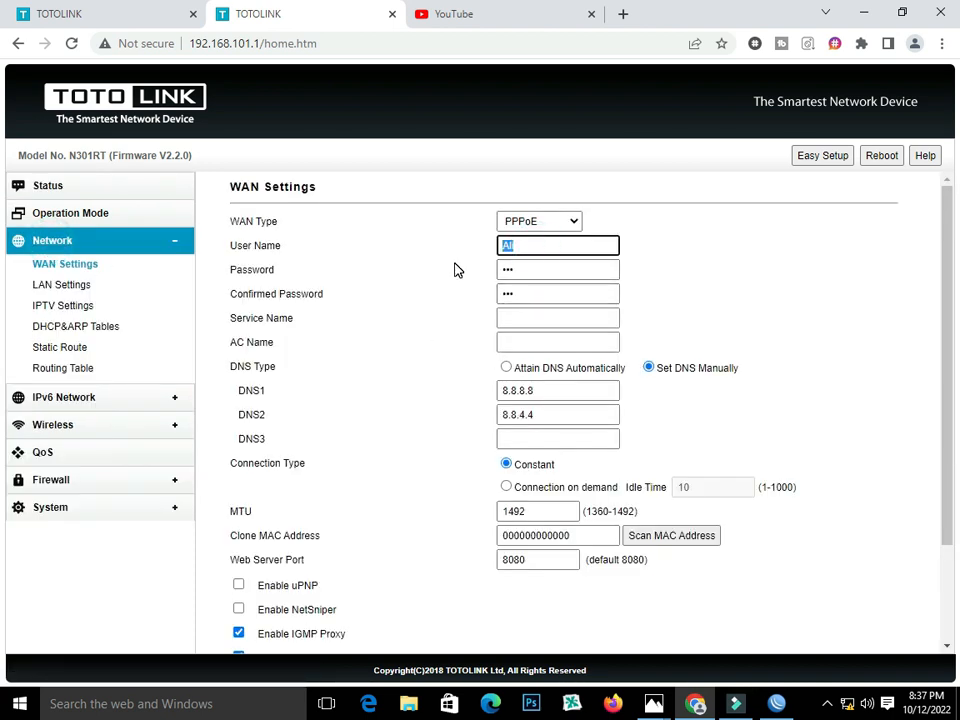
pyautogui.write('Fahid')
pyautogui.doubleClick(527, 270)
pyautogui.write('12')
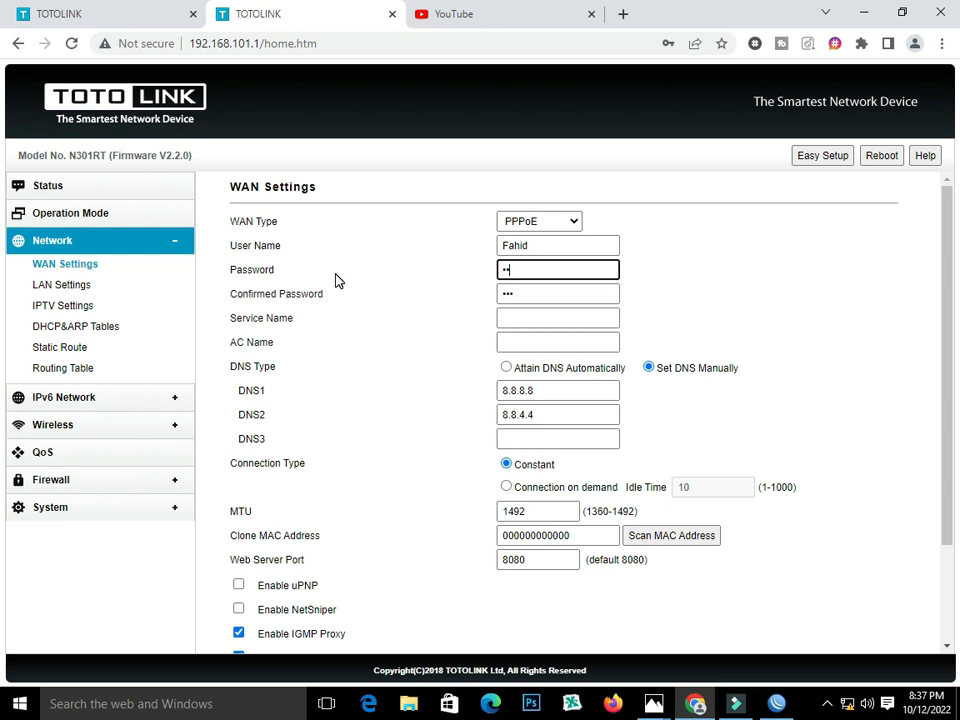
pyautogui.doubleClick(521, 294)
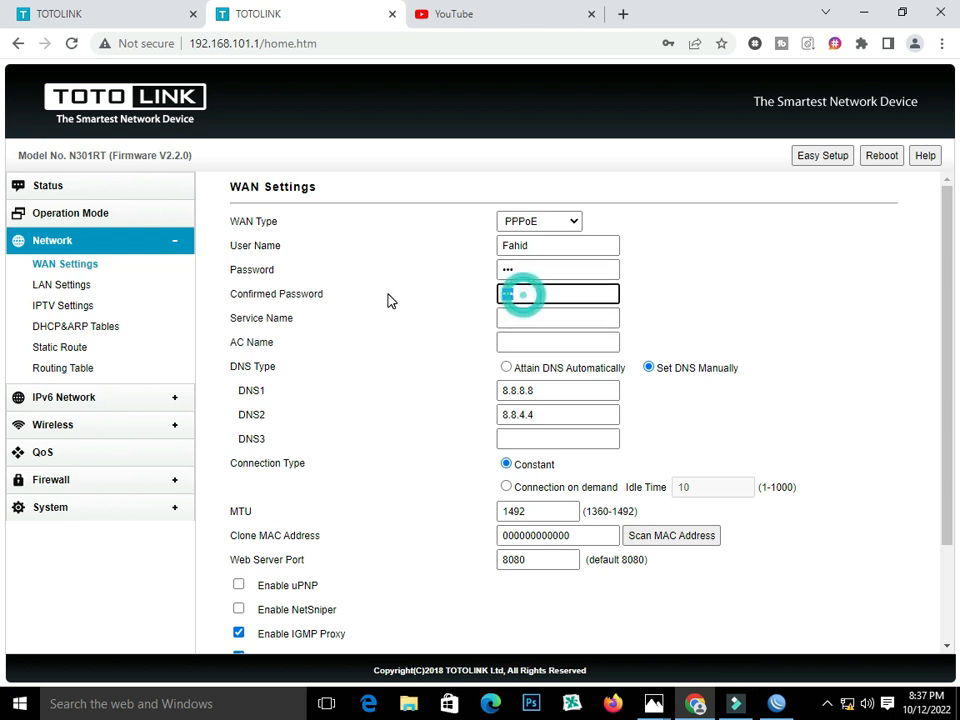
pyautogui.write('12')
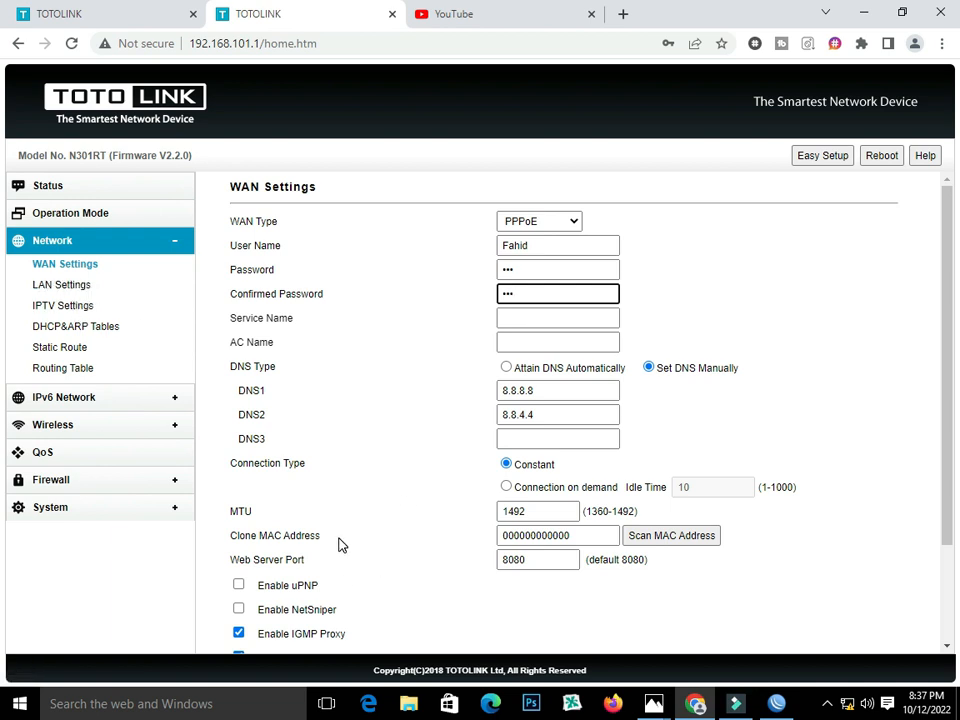
pyautogui.scroll(-3, 339, 544)
pyautogui.click(299, 630)
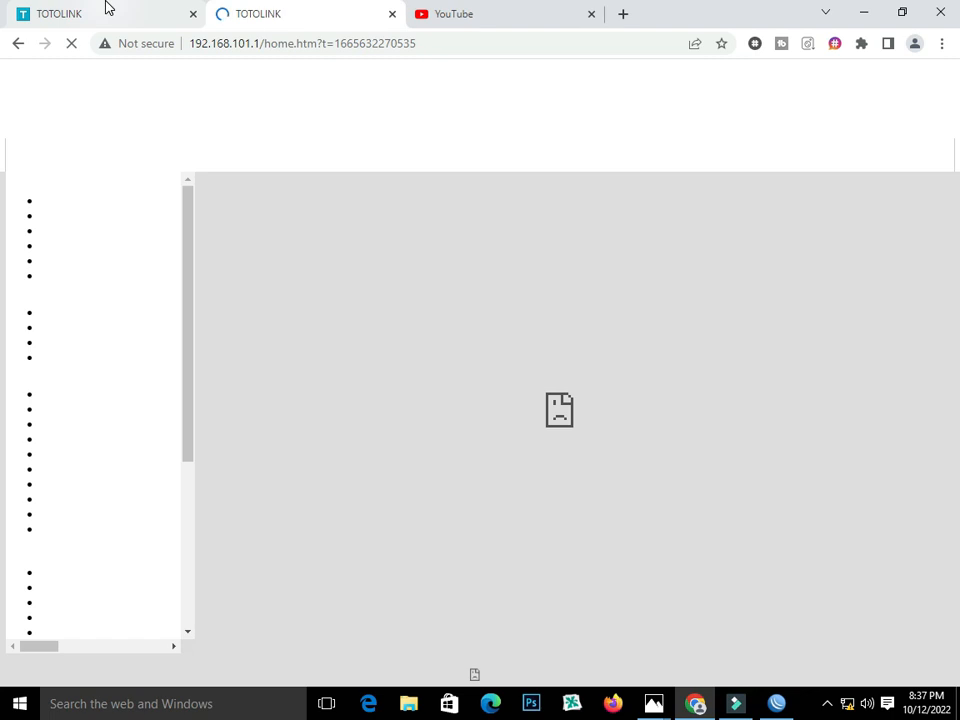
# Reload 192.168.101.1 and open the Status page showing PPPoE Connected at 13.13.13.253.
pyautogui.click(105, 8)
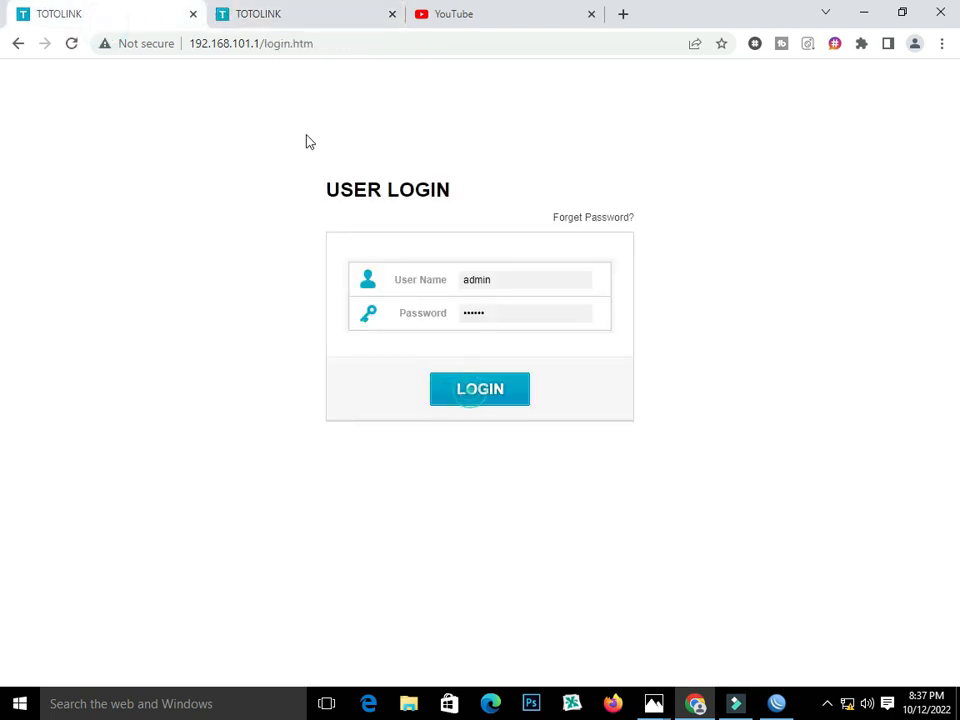
pyautogui.click(236, 20)
pyautogui.moveTo(427, 43); pyautogui.dragTo(262, 46)
pyautogui.press('BackSpace')
pyautogui.press('Return')
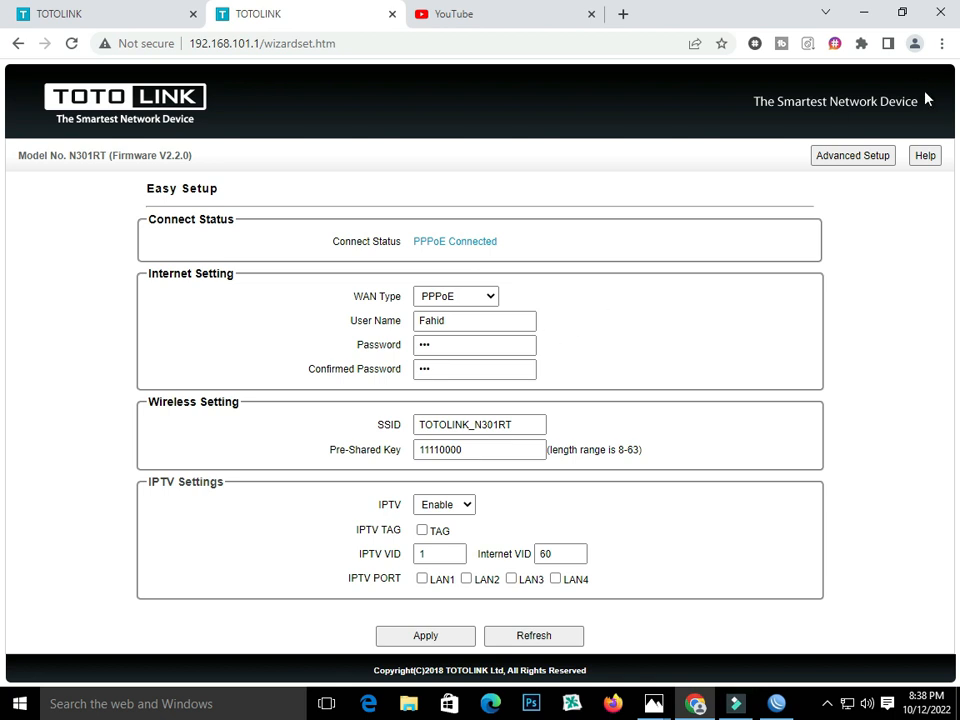
pyautogui.click(866, 157)
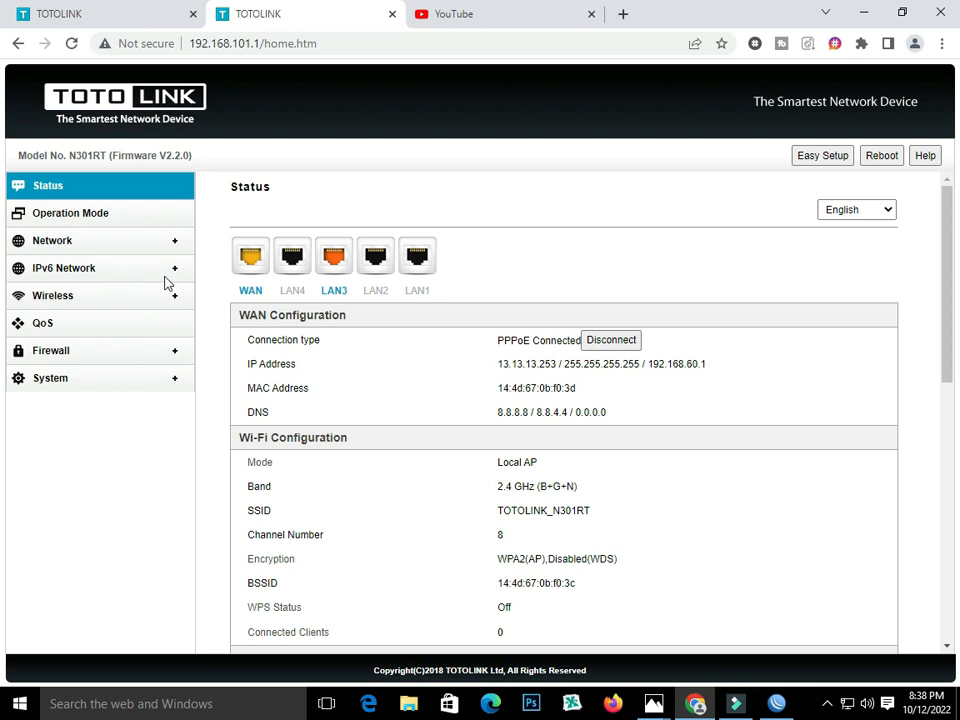
# Review gateway 192.168.60.1 and the WAN and IPTV settings for VLAN 60, then show the VLAN diagram.
pyautogui.moveTo(647, 366); pyautogui.dragTo(713, 375)
pyautogui.click(46, 246)
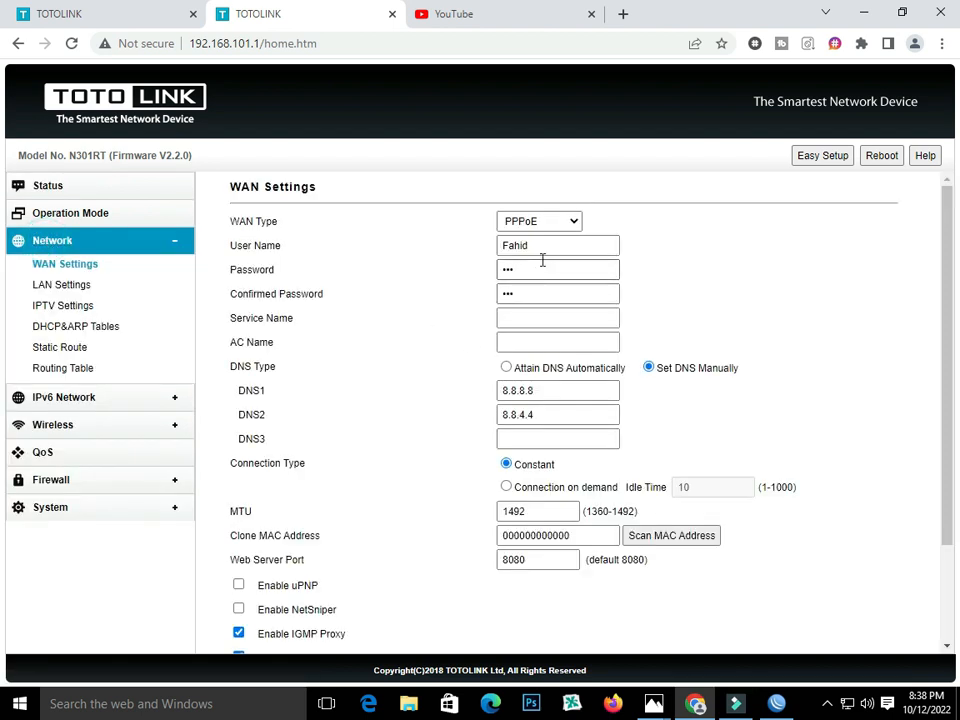
pyautogui.click(63, 310)
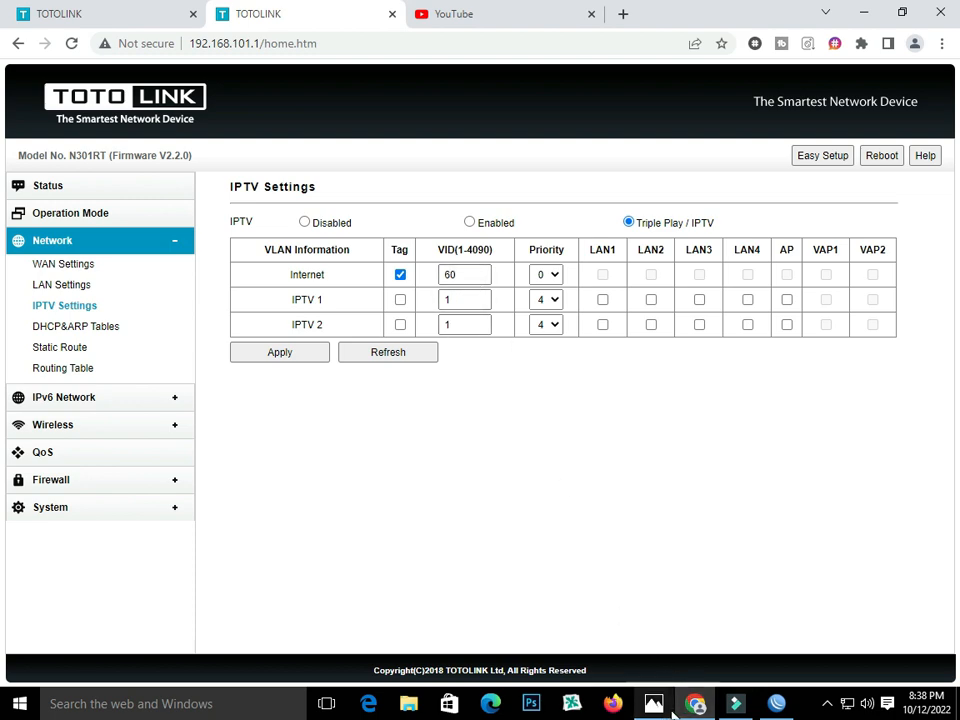
pyautogui.moveTo(653, 704)
pyautogui.click(691, 648)
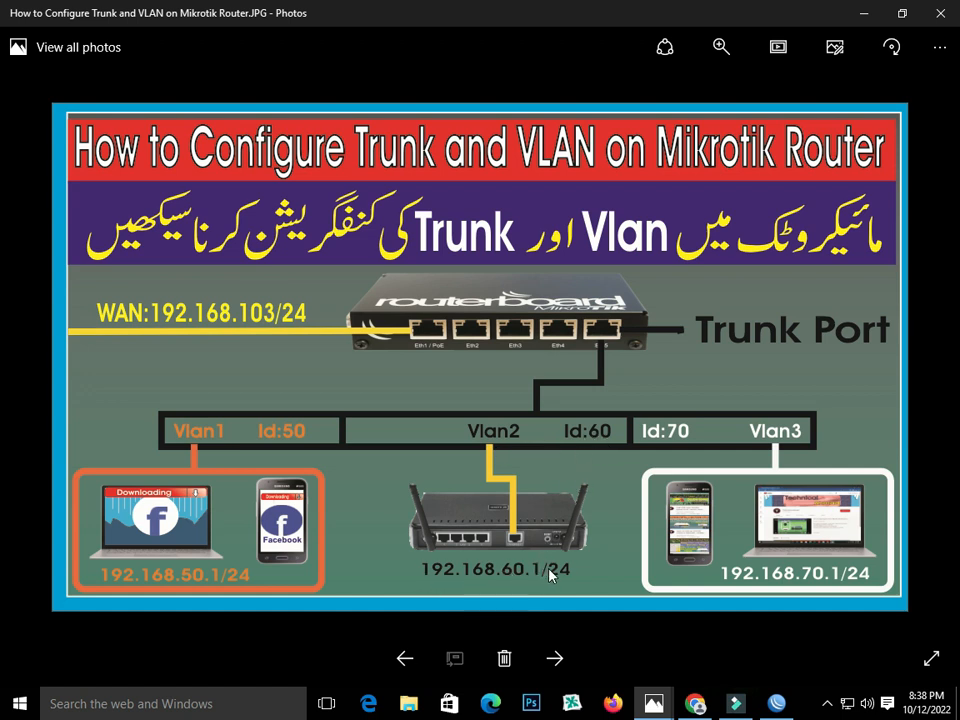
# Briefly check WinBox, then go back to TOTOLINK's IPTV Settings page with Internet VLAN 60.
pyautogui.click(777, 704)
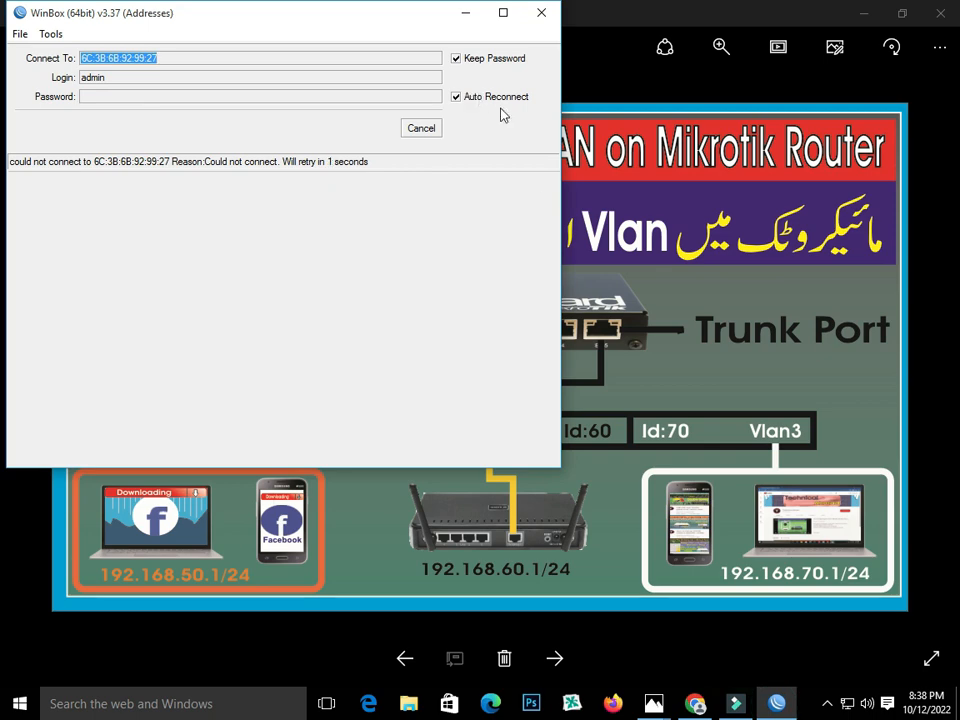
pyautogui.click(733, 284)
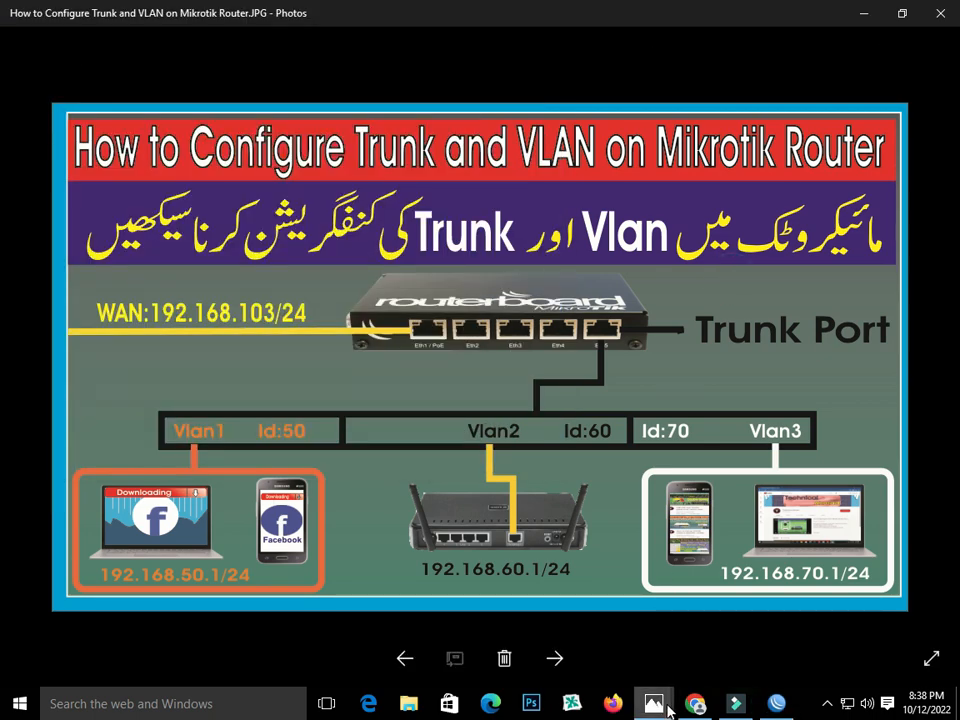
pyautogui.click(765, 706)
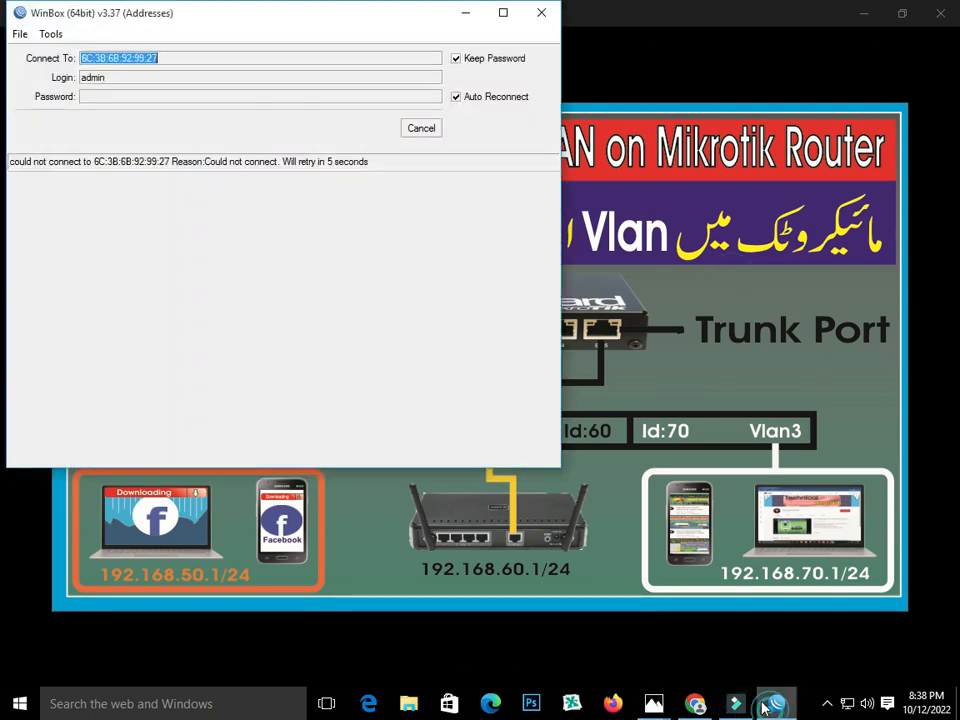
pyautogui.click(697, 705)
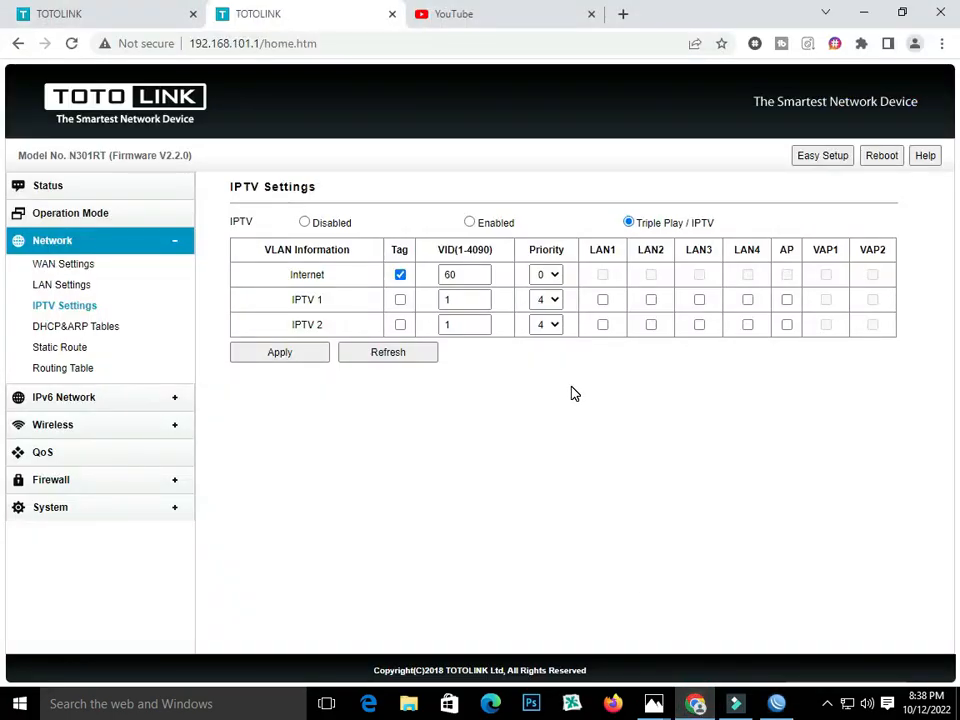